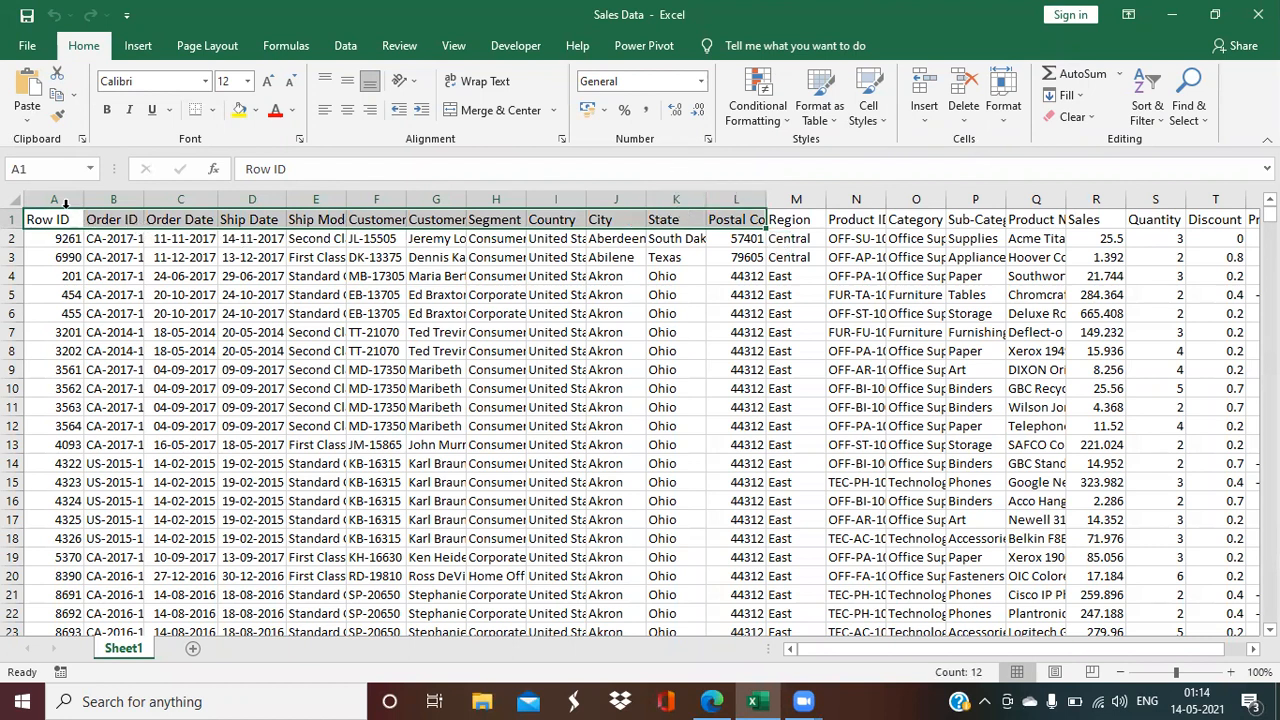
Step: Review the column headings of the sales data from Row ID across to Product Name
{"action": "left_click_drag", "start_coordinate": [58, 199], "coordinate": [112, 199]}
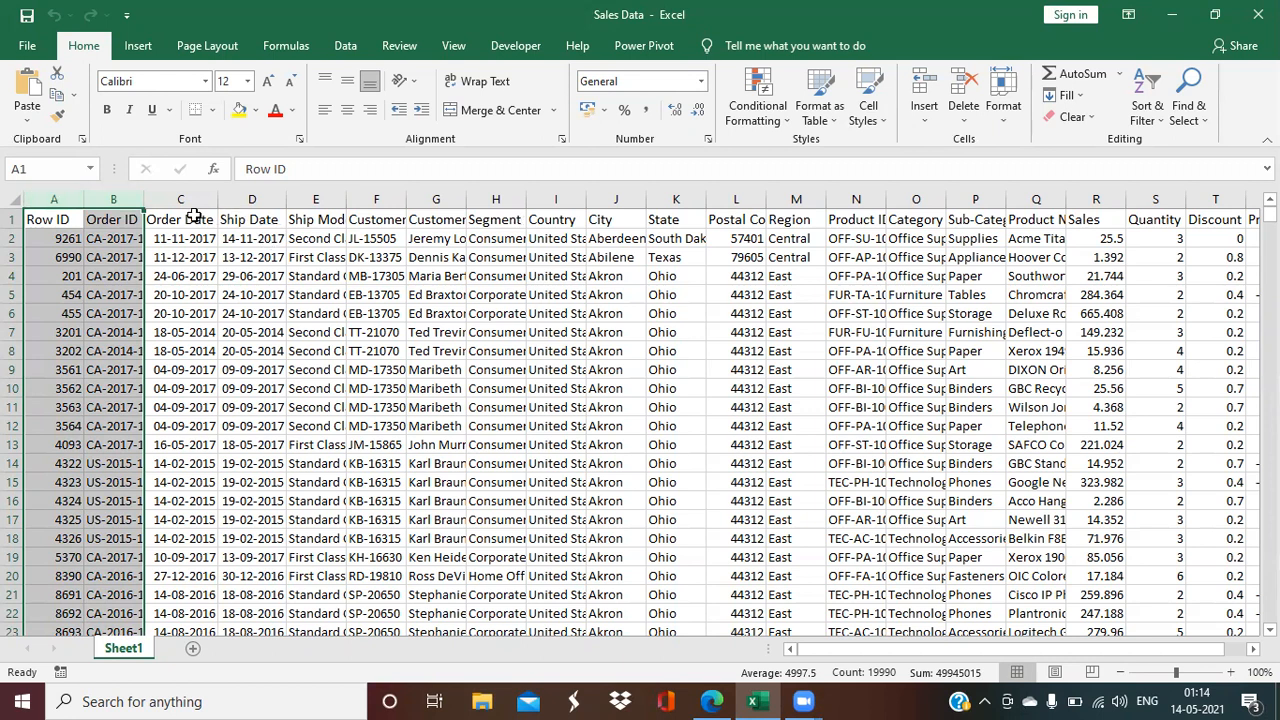
{"action": "left_click_drag", "start_coordinate": [194, 216], "coordinate": [302, 218]}
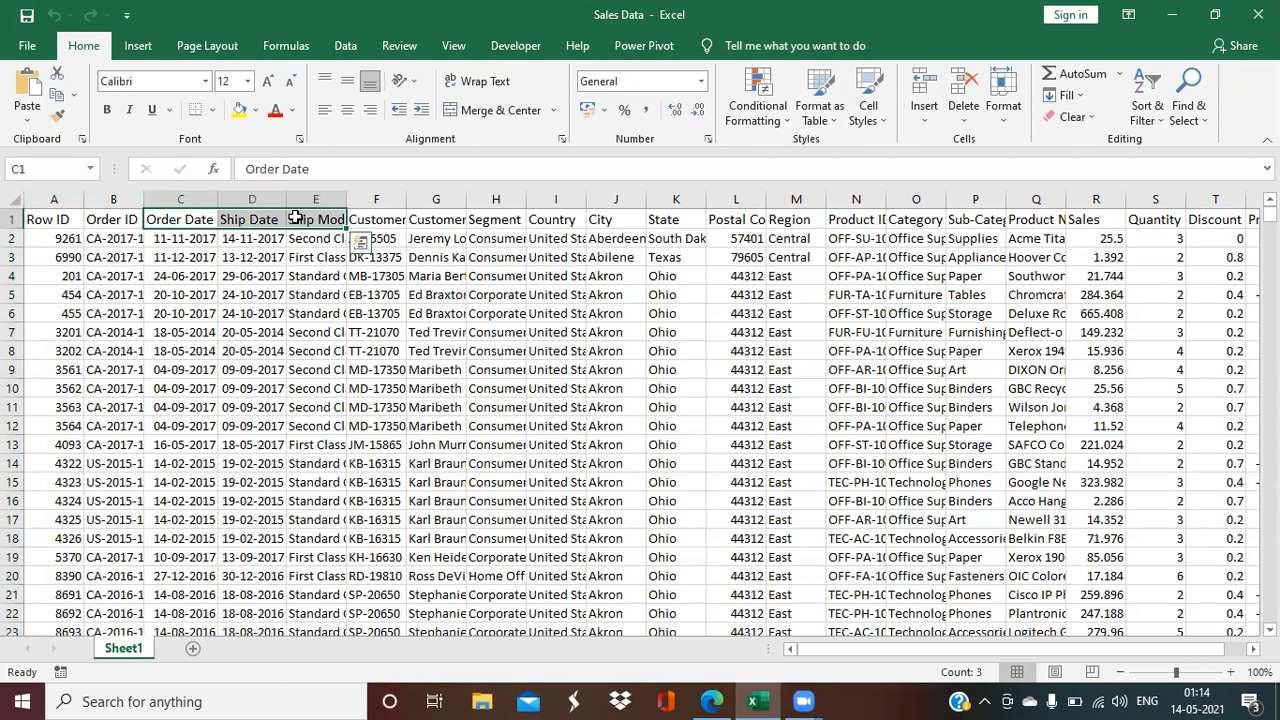
{"action": "left_click_drag", "start_coordinate": [380, 218], "coordinate": [468, 219]}
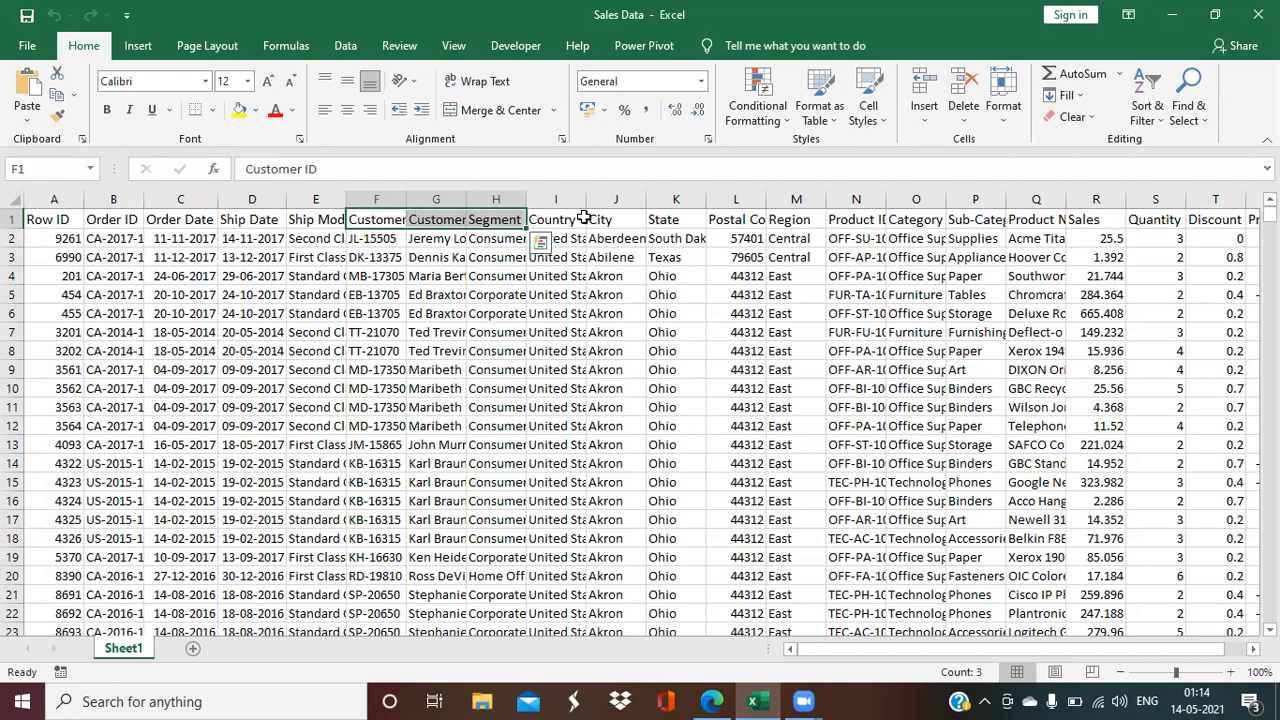
{"action": "left_click_drag", "start_coordinate": [562, 218], "coordinate": [789, 220]}
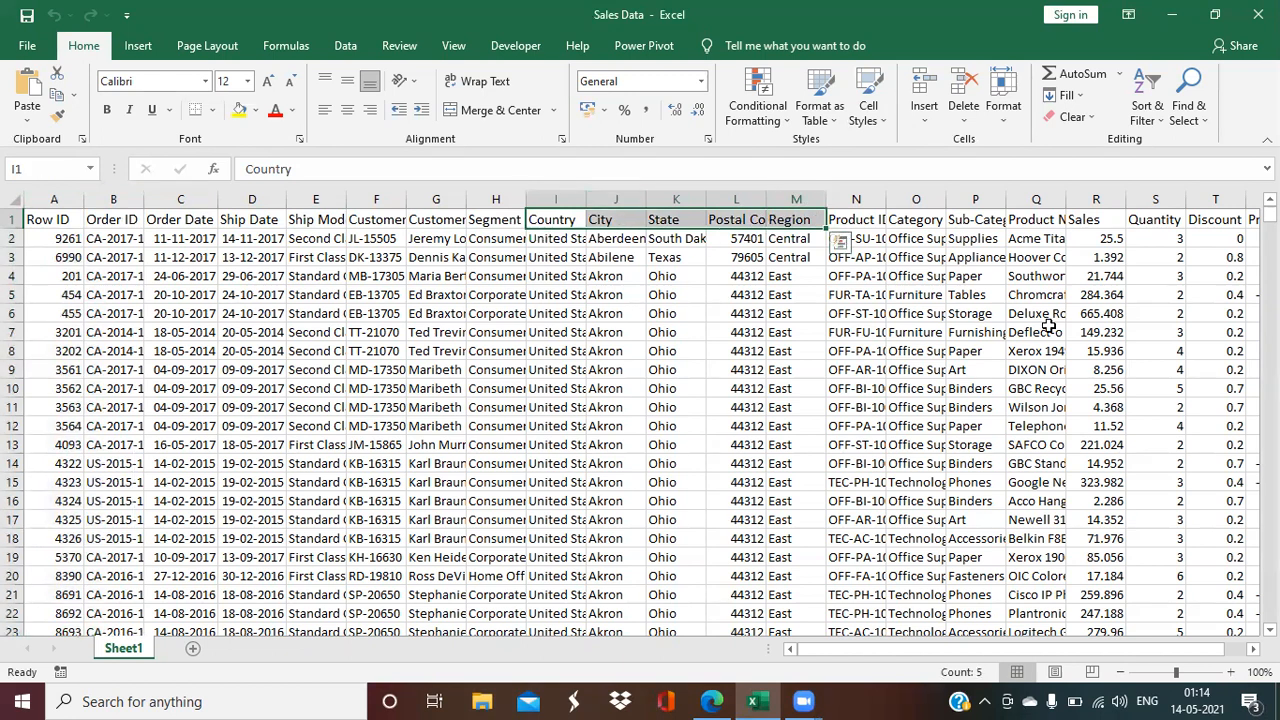
{"action": "left_click_drag", "start_coordinate": [1018, 650], "coordinate": [1044, 649]}
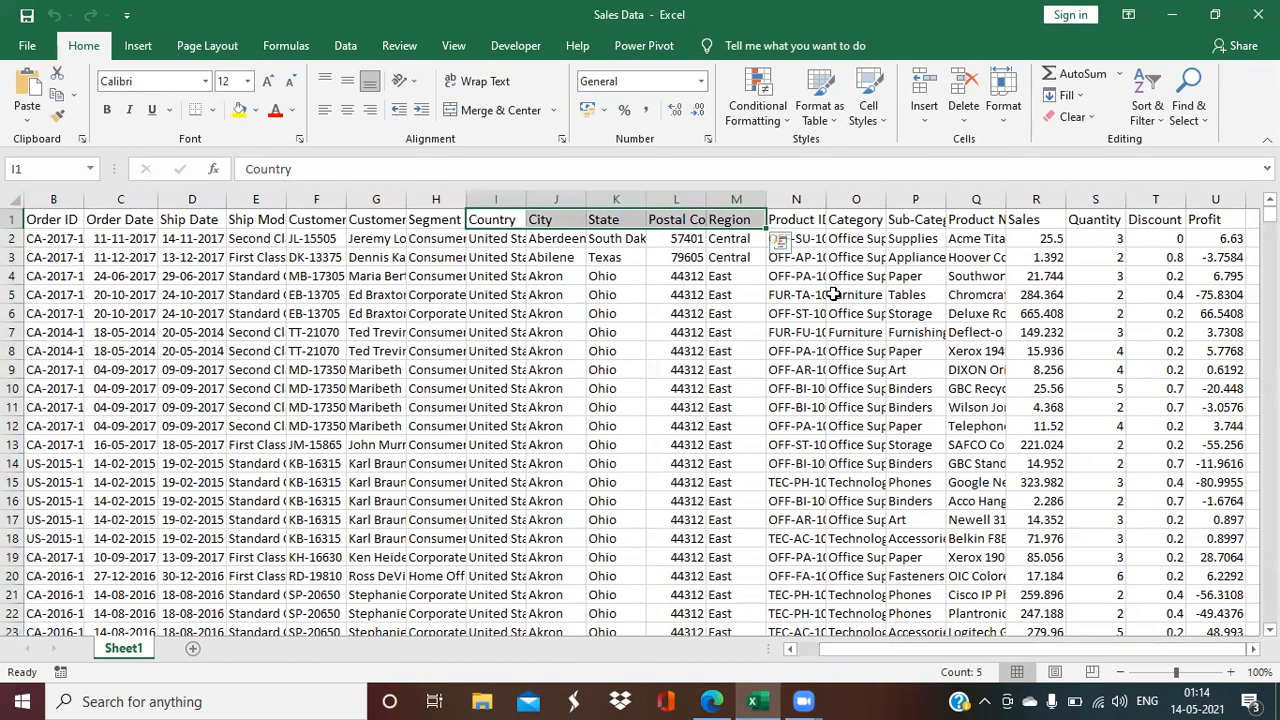
{"action": "left_click_drag", "start_coordinate": [792, 219], "coordinate": [986, 214]}
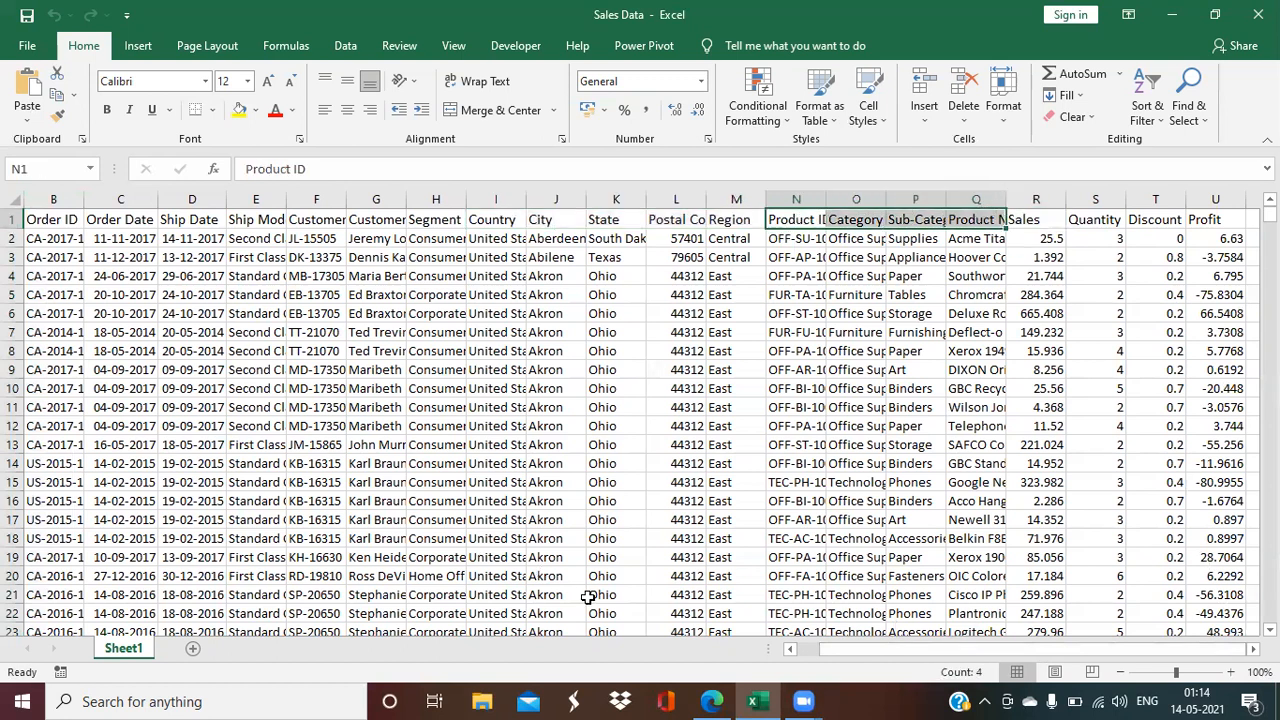
{"action": "left_click", "coordinate": [806, 649]}
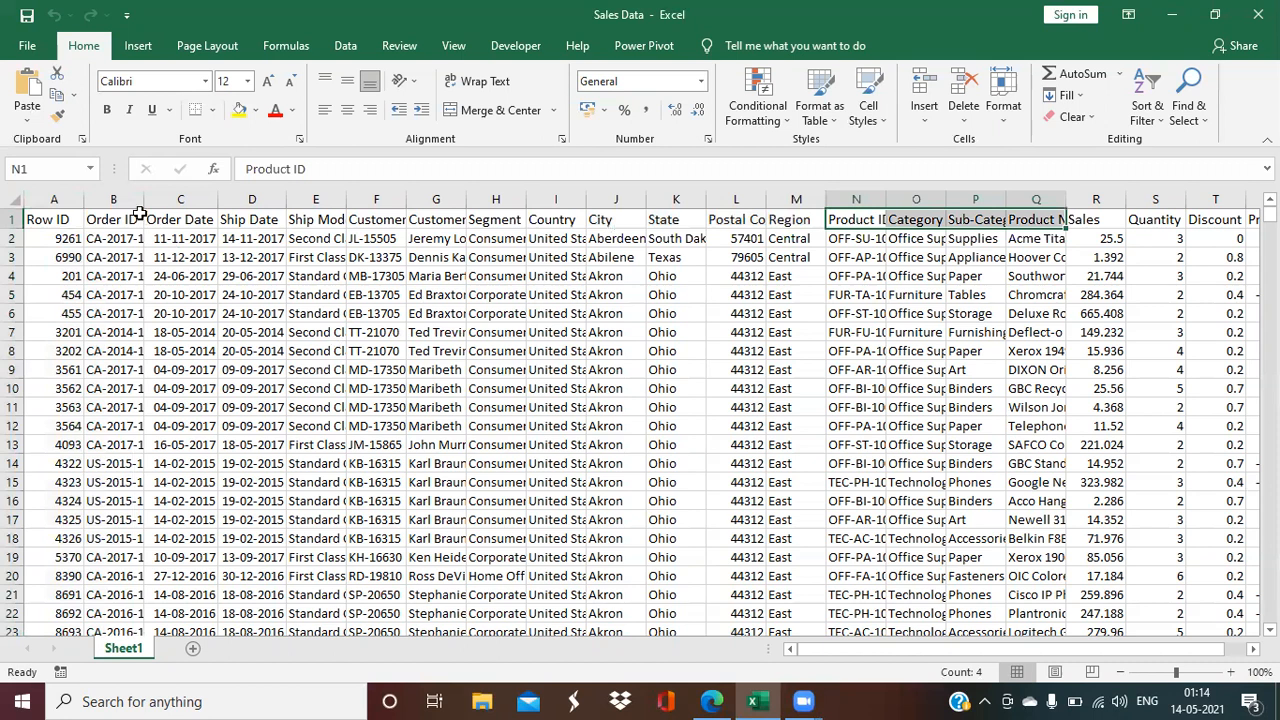
Step: Examine the descriptive columns from Order Date to Product Name and the numeric columns from Sales to Profit
{"action": "left_click", "coordinate": [168, 199]}
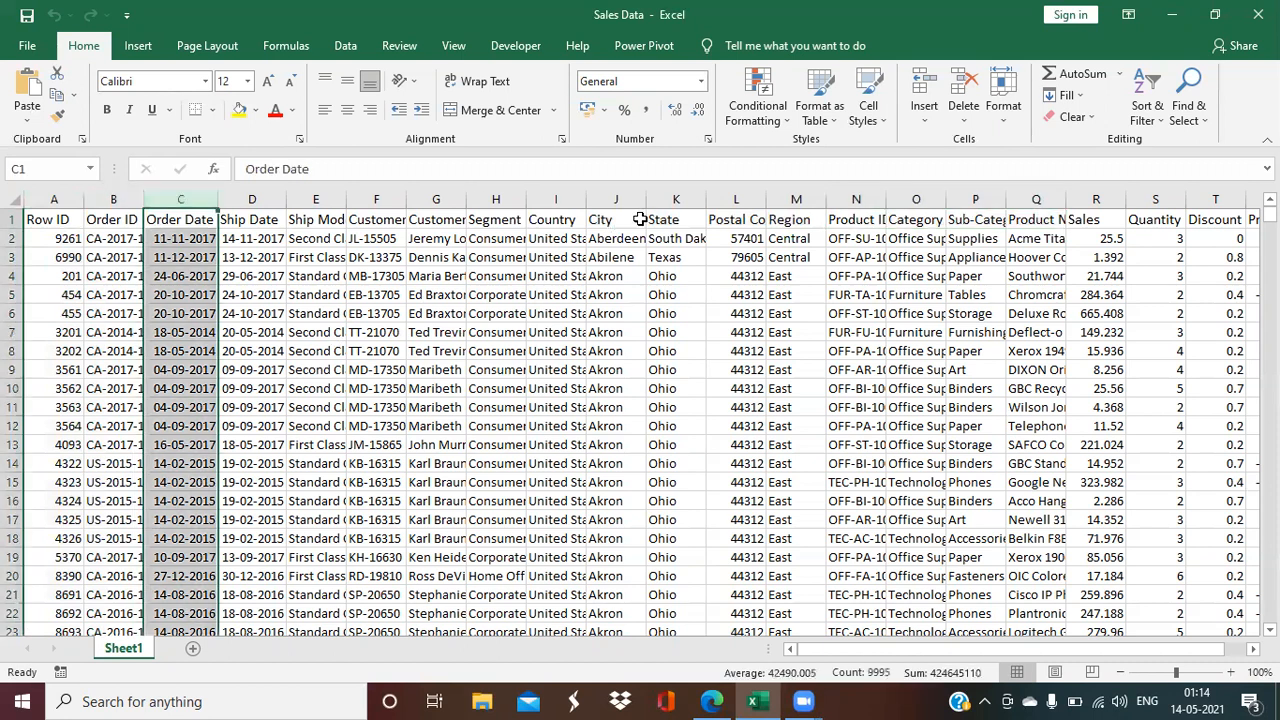
{"action": "left_click", "coordinate": [1043, 190], "text": "shift"}
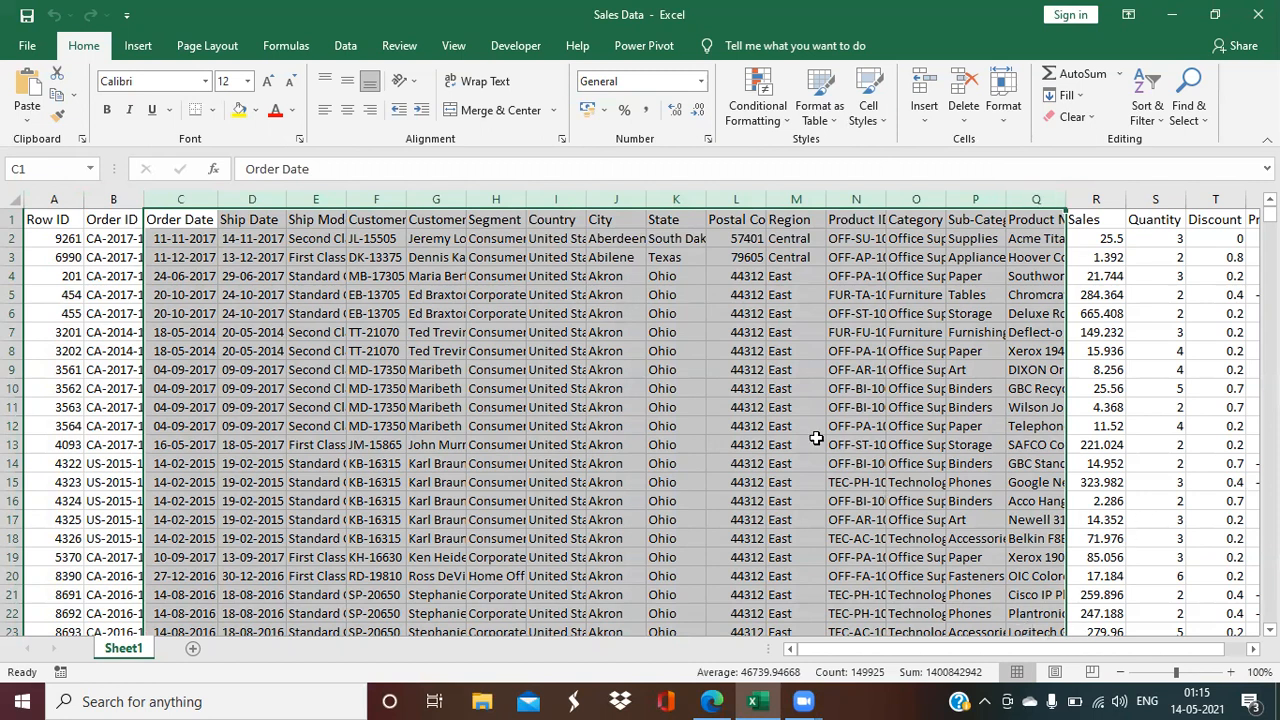
{"action": "scroll", "coordinate": [1061, 651], "scroll_direction": "right", "scroll_amount": 1}
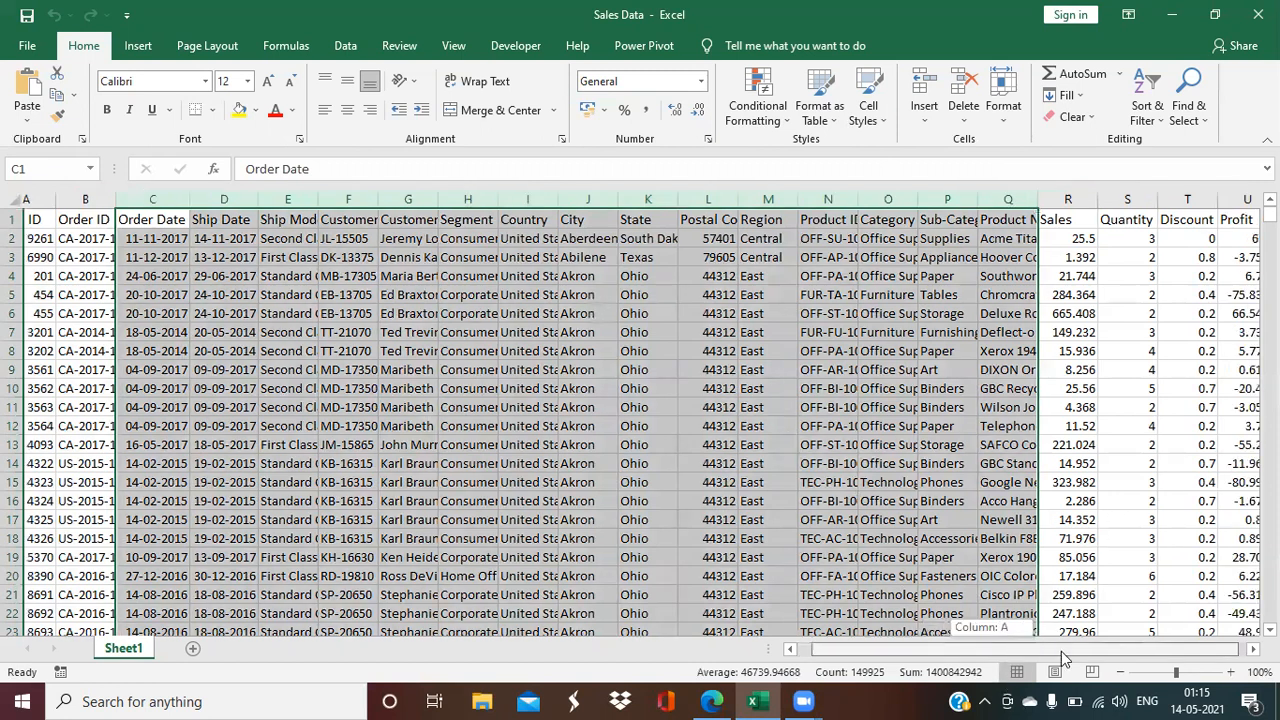
{"action": "left_click", "coordinate": [1040, 199], "text": "shift"}
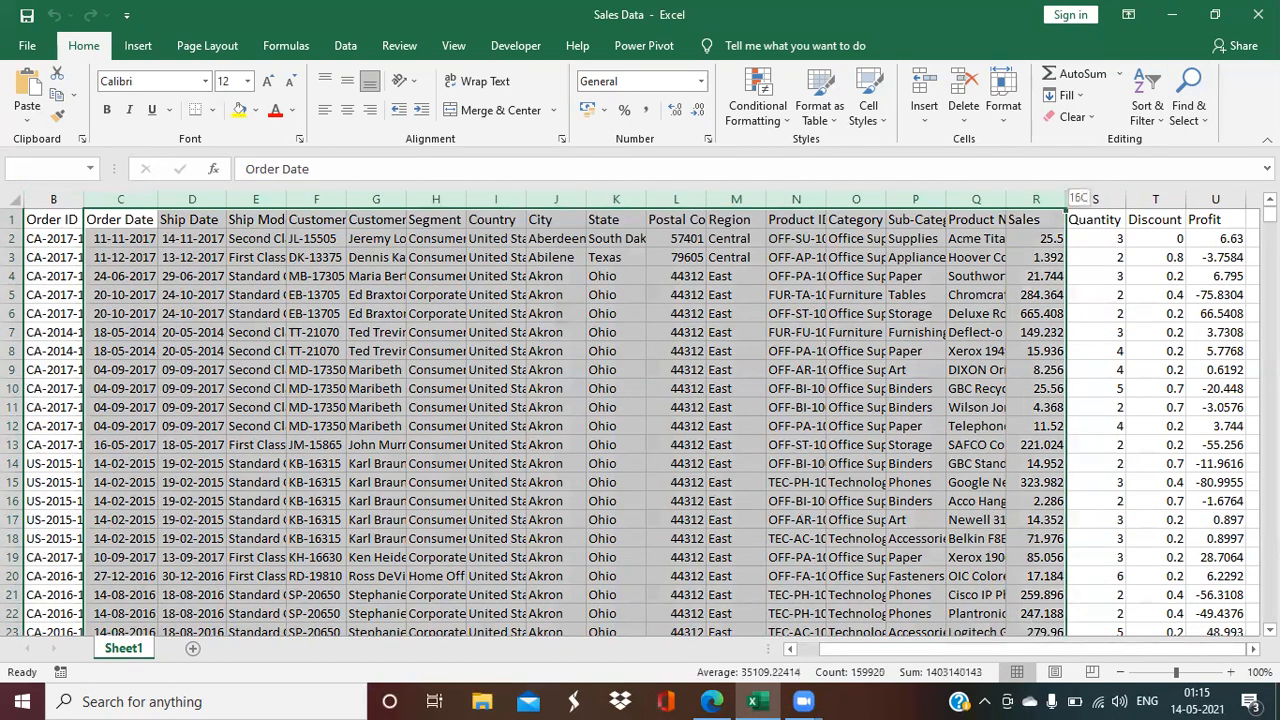
{"action": "left_click", "coordinate": [1045, 197]}
{"action": "left_click", "coordinate": [1225, 195], "text": "shift"}
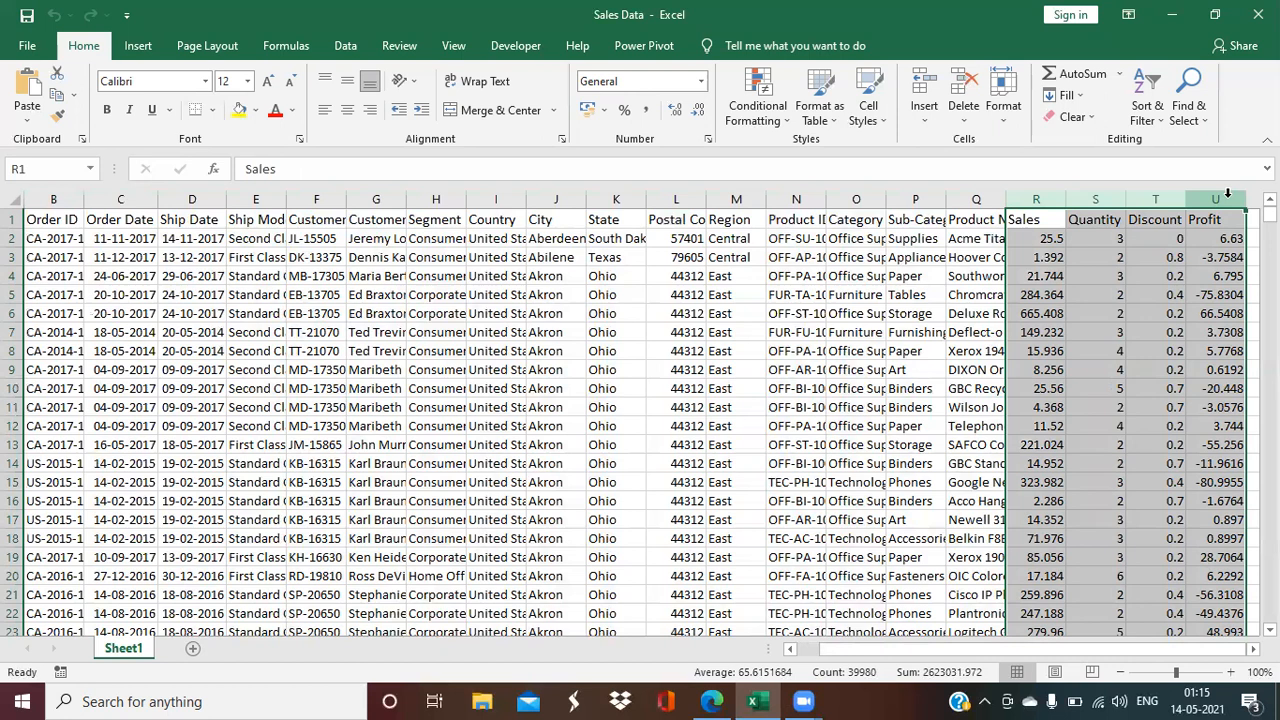
{"action": "left_click_drag", "start_coordinate": [862, 656], "coordinate": [818, 657]}
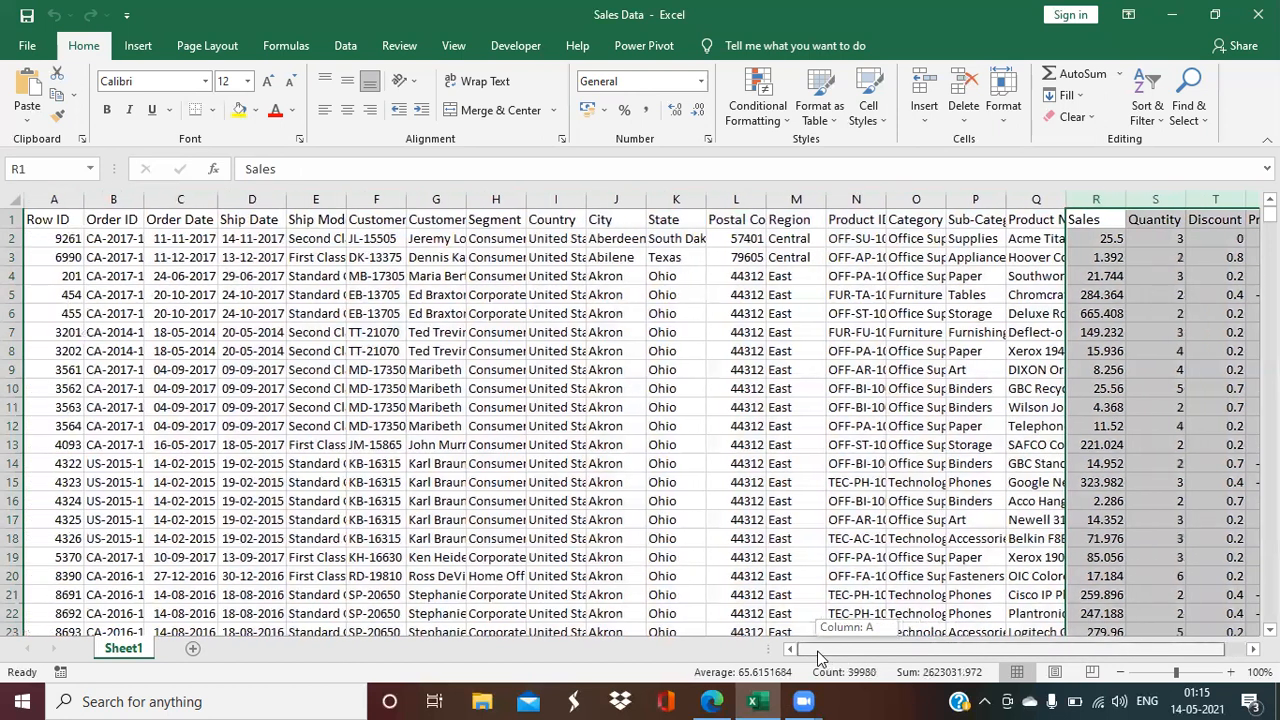
{"action": "left_click", "coordinate": [186, 192], "text": "shift"}
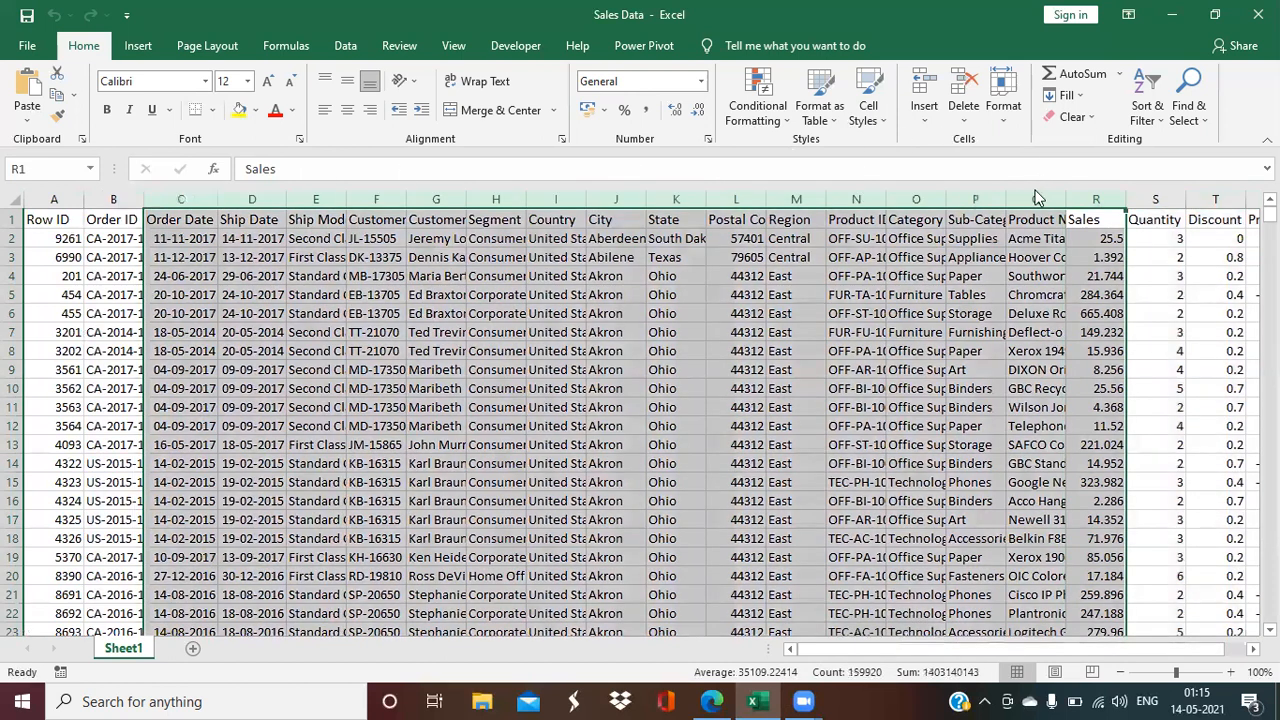
Step: Start creating a PivotTable from the sales data with a single cell inside it selected
{"action": "left_click", "coordinate": [205, 257]}
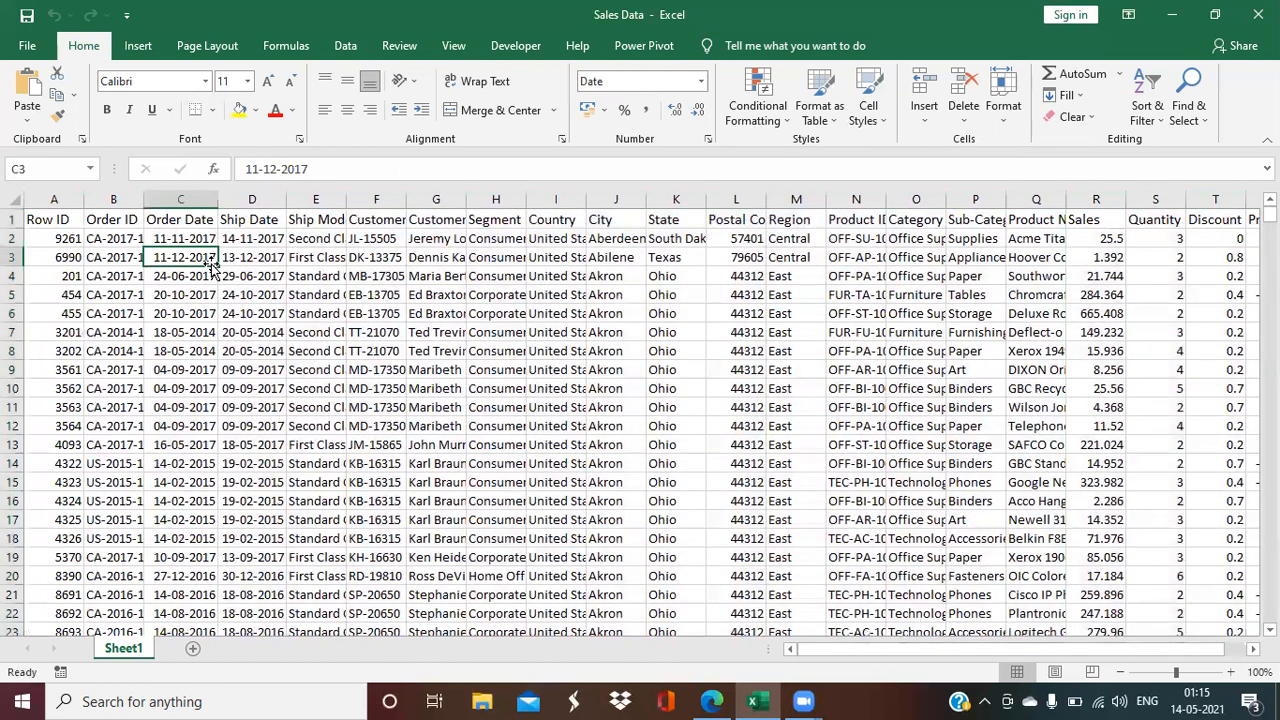
{"action": "left_click", "coordinate": [310, 277]}
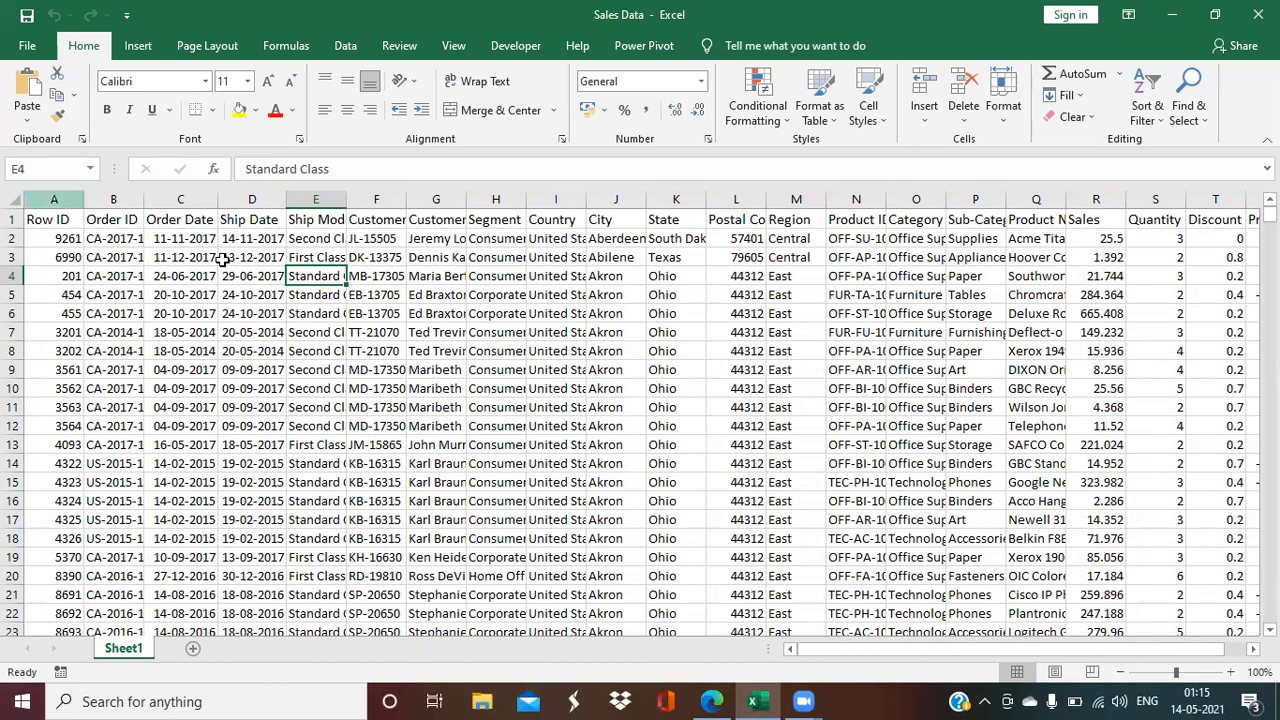
{"action": "left_click", "coordinate": [140, 46]}
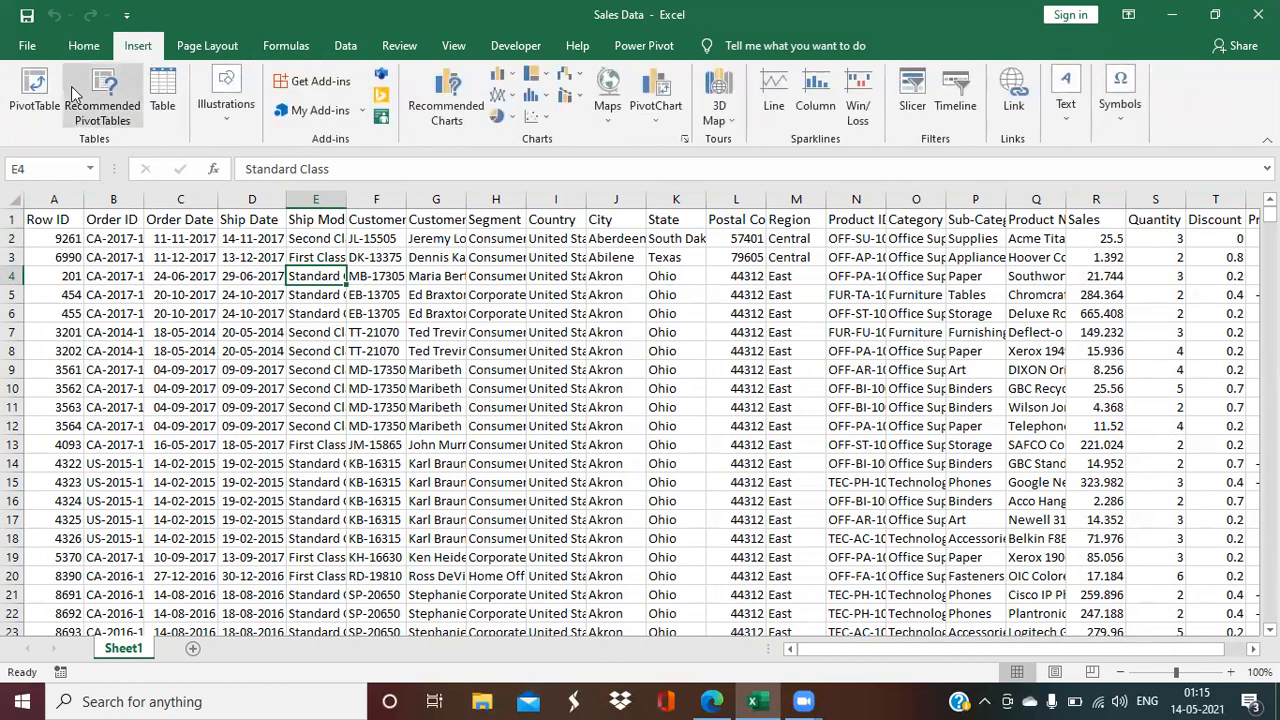
{"action": "left_click", "coordinate": [35, 103]}
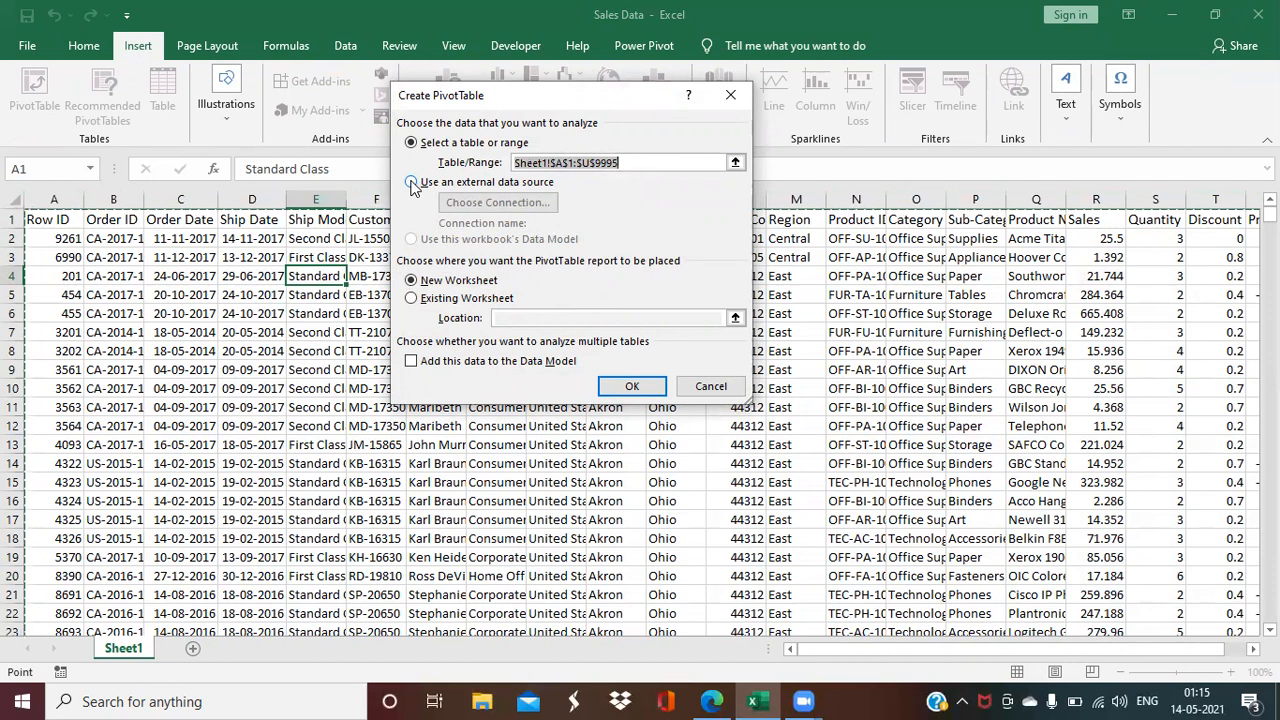
{"action": "left_click", "coordinate": [412, 183]}
{"action": "left_click", "coordinate": [511, 204]}
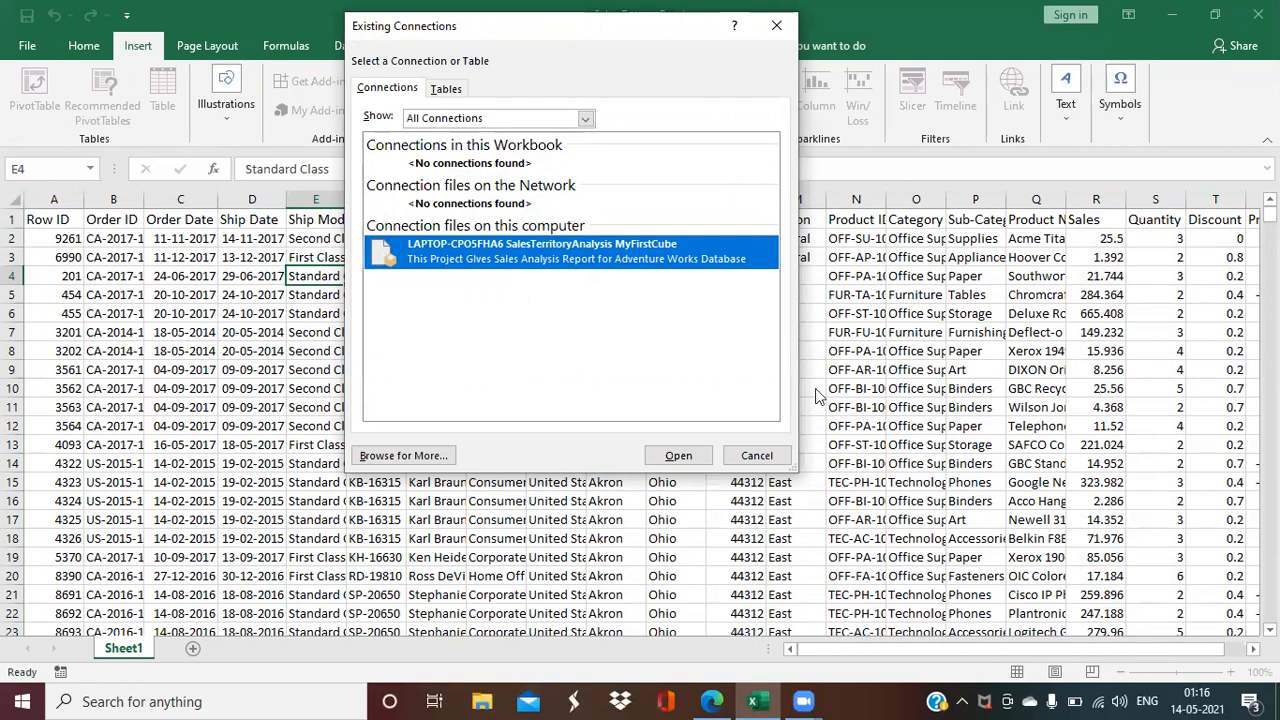
{"action": "left_click", "coordinate": [764, 458]}
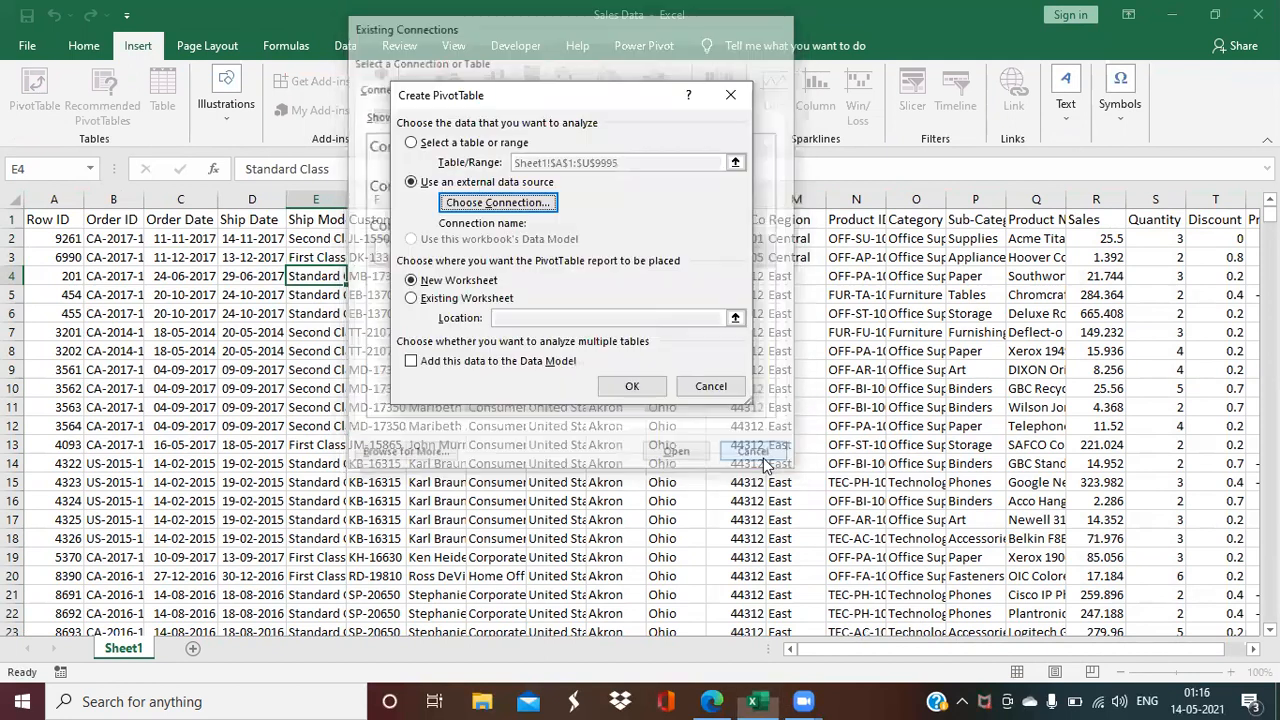
Step: Create the PivotTable from the range Sheet1!$A$1:$U$9995 on a new worksheet
{"action": "left_click", "coordinate": [460, 144]}
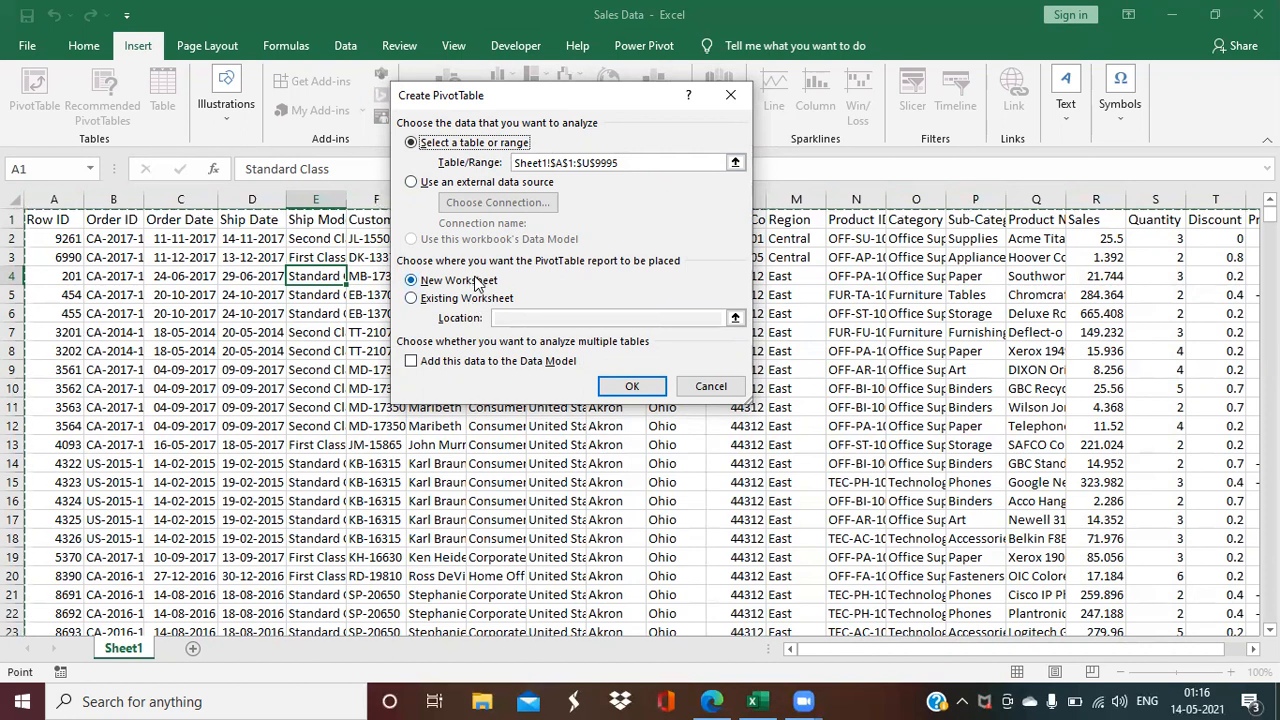
{"action": "left_click", "coordinate": [638, 387]}
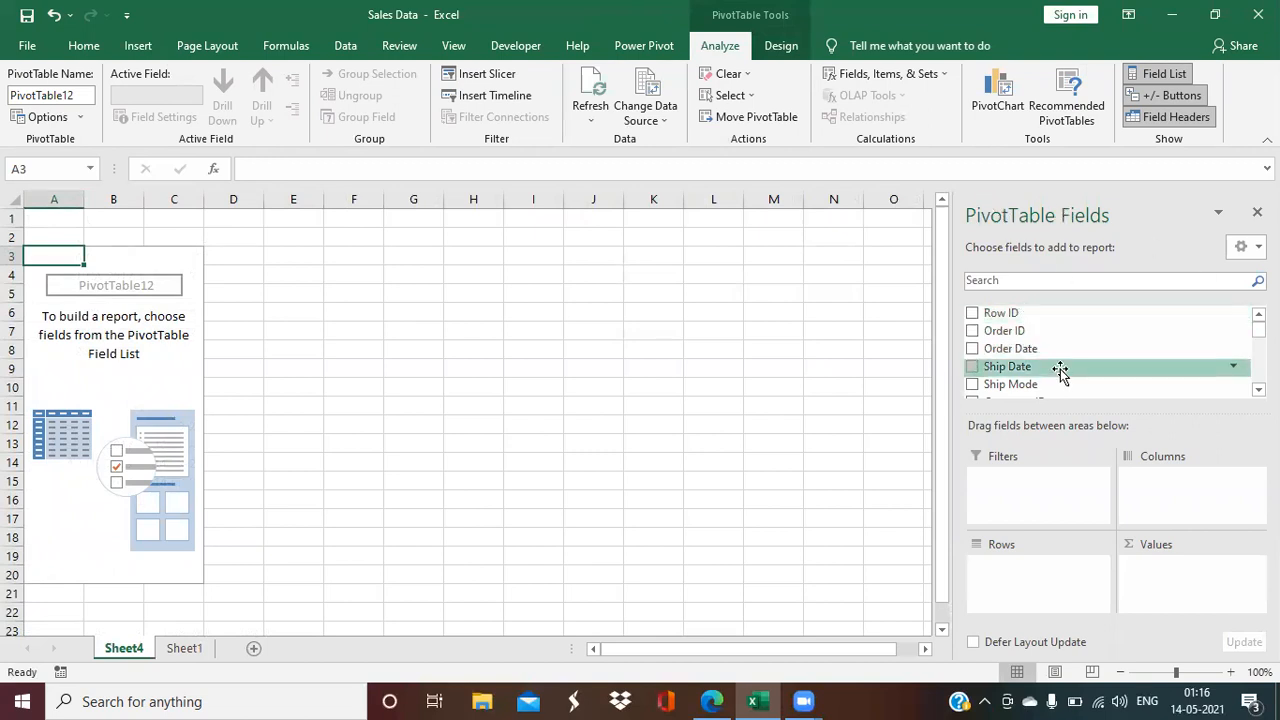
Step: Examine the PivotTable's available fields from Row ID through Profit
{"action": "scroll", "coordinate": [1110, 350], "scroll_direction": "down", "scroll_amount": 5}
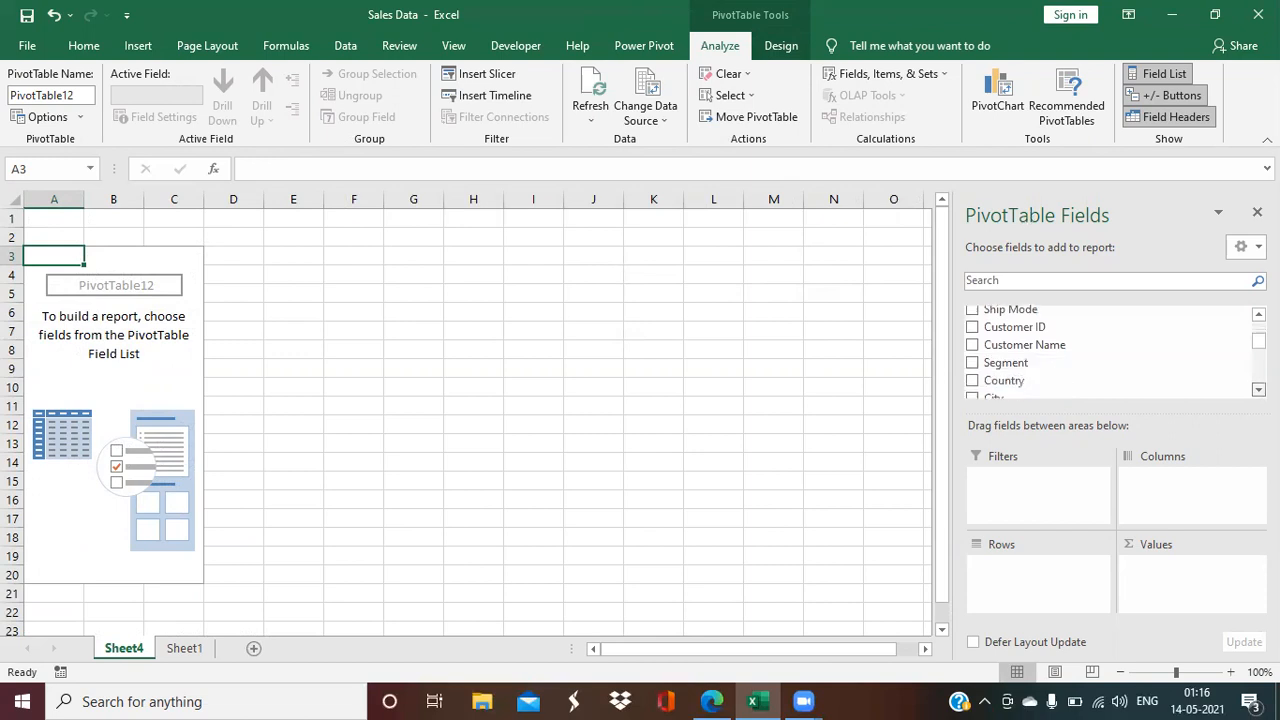
{"action": "scroll", "coordinate": [1240, 354], "scroll_direction": "down", "scroll_amount": 2}
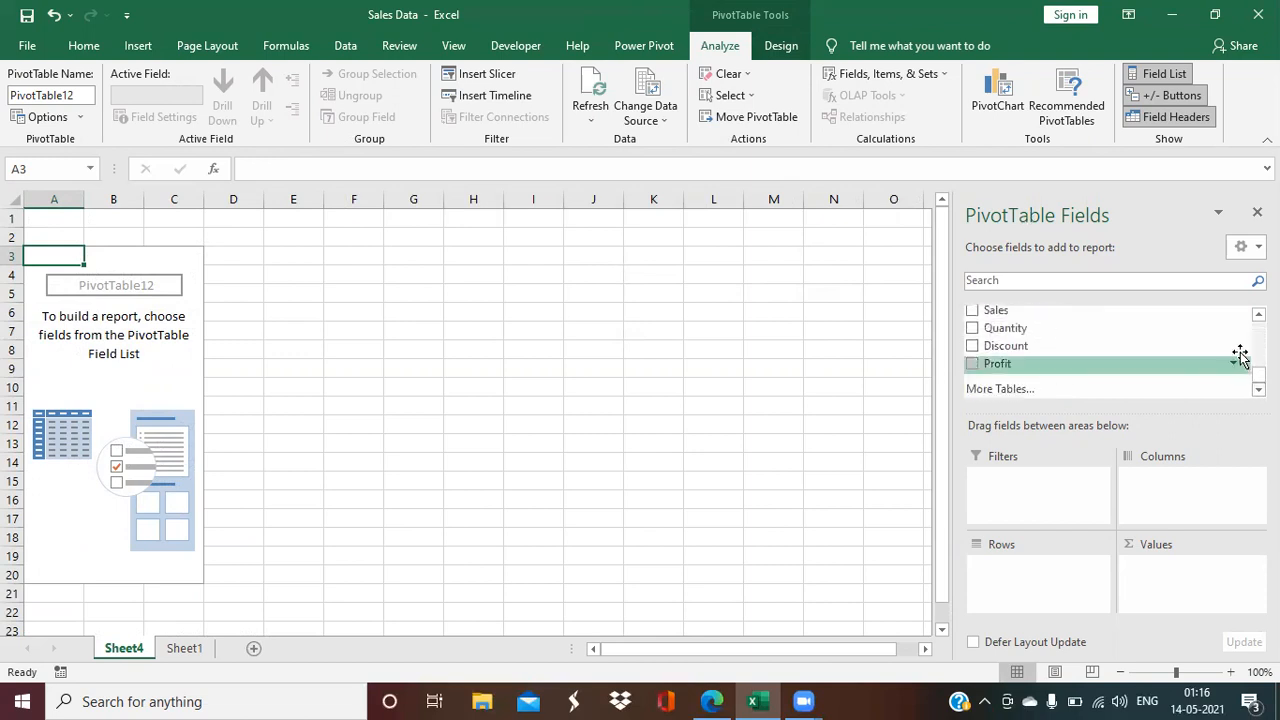
{"action": "scroll", "coordinate": [1240, 354], "scroll_direction": "up", "scroll_amount": 3}
{"action": "scroll", "coordinate": [1110, 350], "scroll_direction": "up", "scroll_amount": 4}
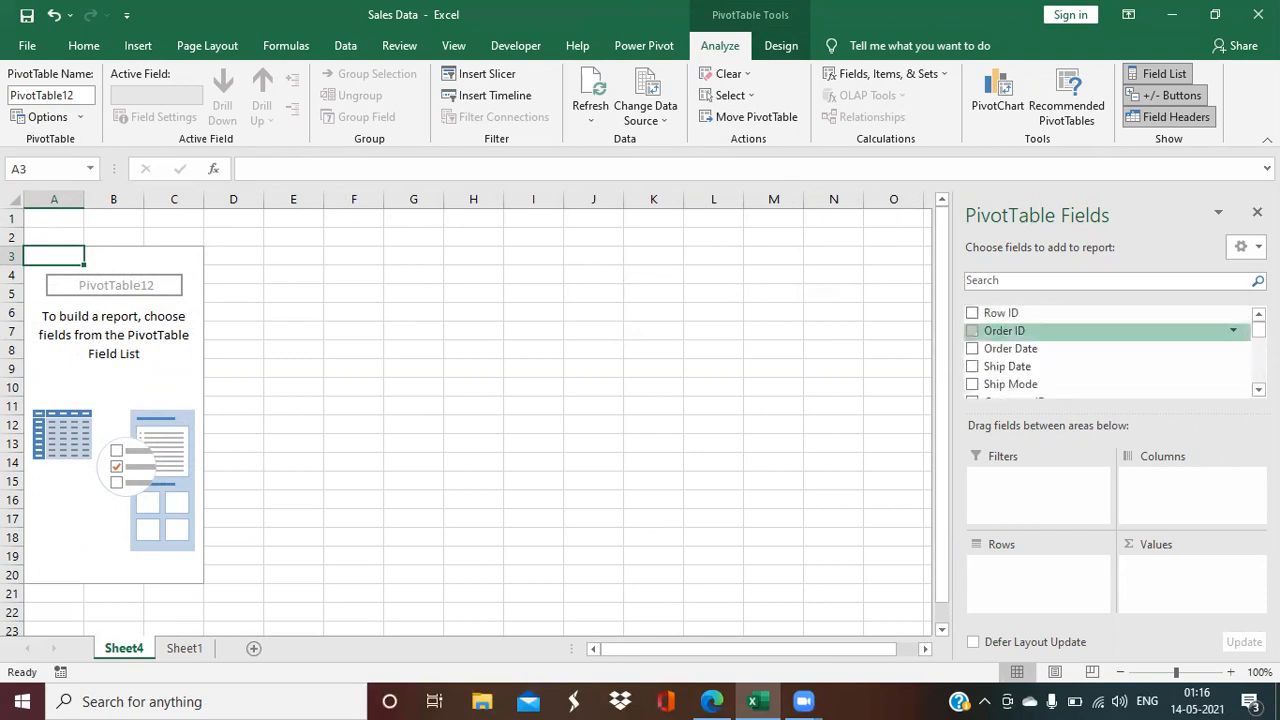
{"action": "scroll", "coordinate": [1110, 350], "scroll_direction": "down", "scroll_amount": 1}
{"action": "scroll", "coordinate": [1060, 350], "scroll_direction": "down", "scroll_amount": 2}
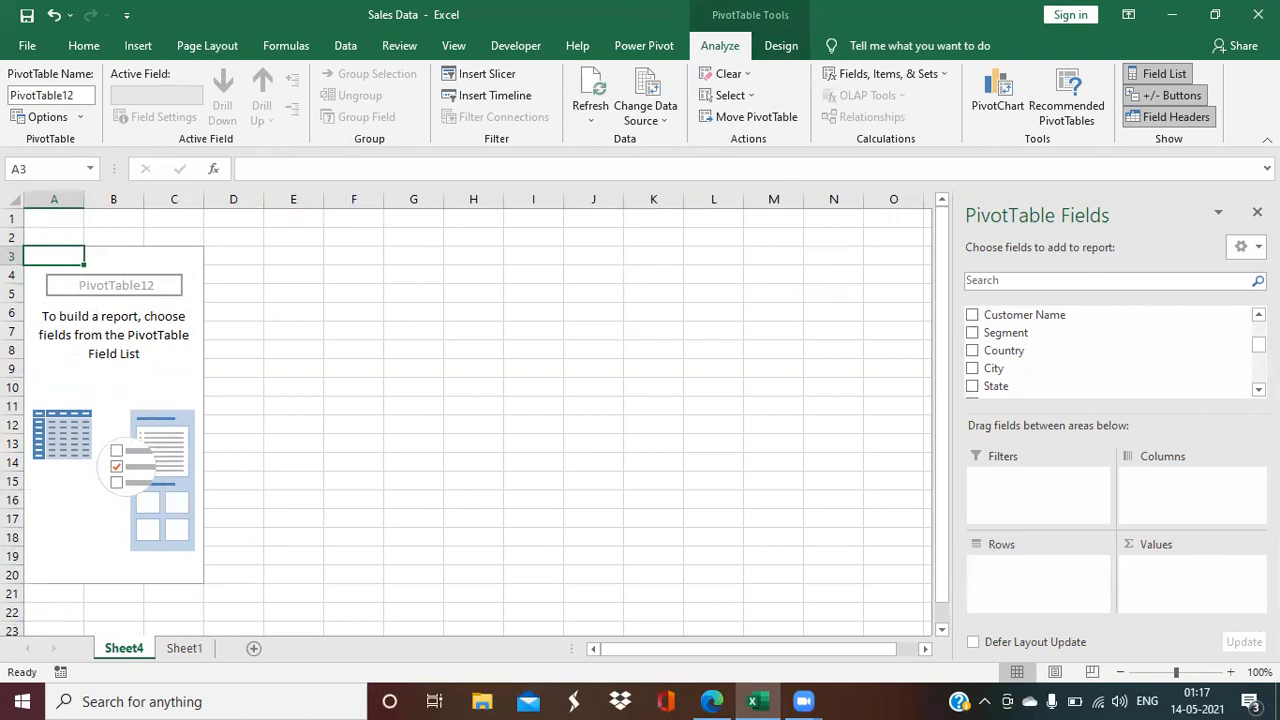
{"action": "scroll", "coordinate": [1110, 355], "scroll_direction": "down", "scroll_amount": 5}
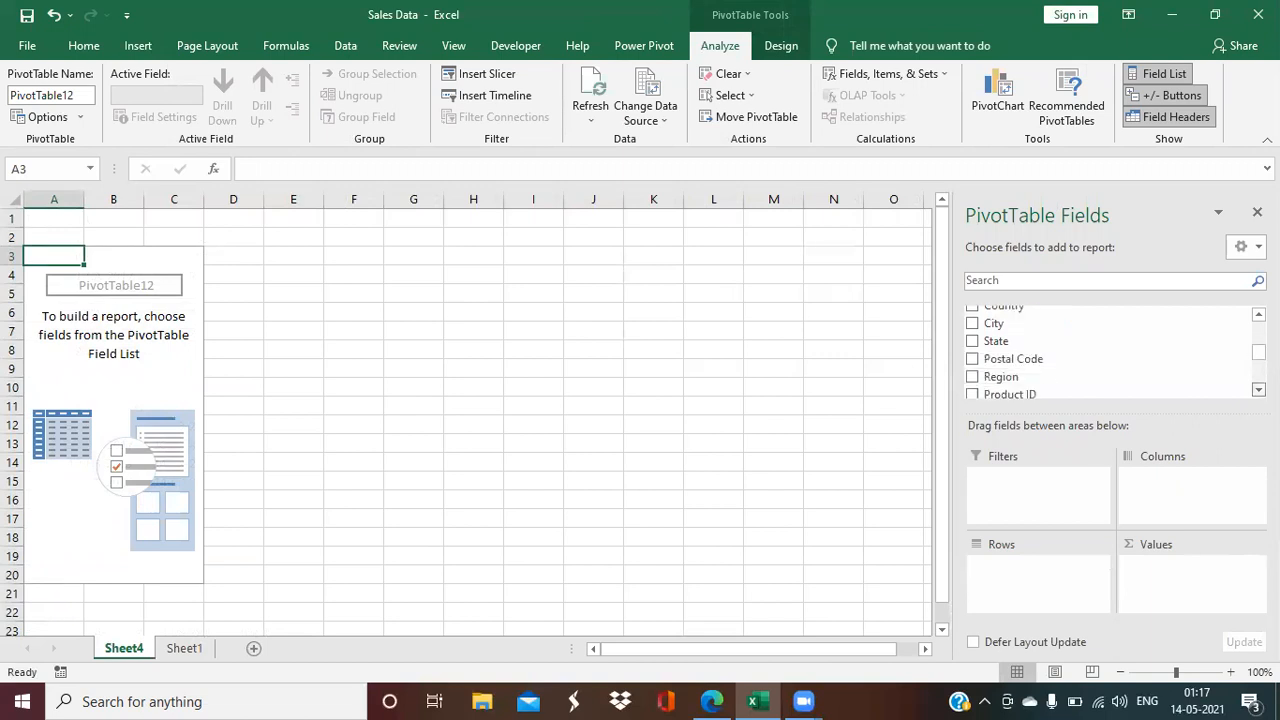
{"action": "scroll", "coordinate": [1110, 350], "scroll_direction": "down", "scroll_amount": 1}
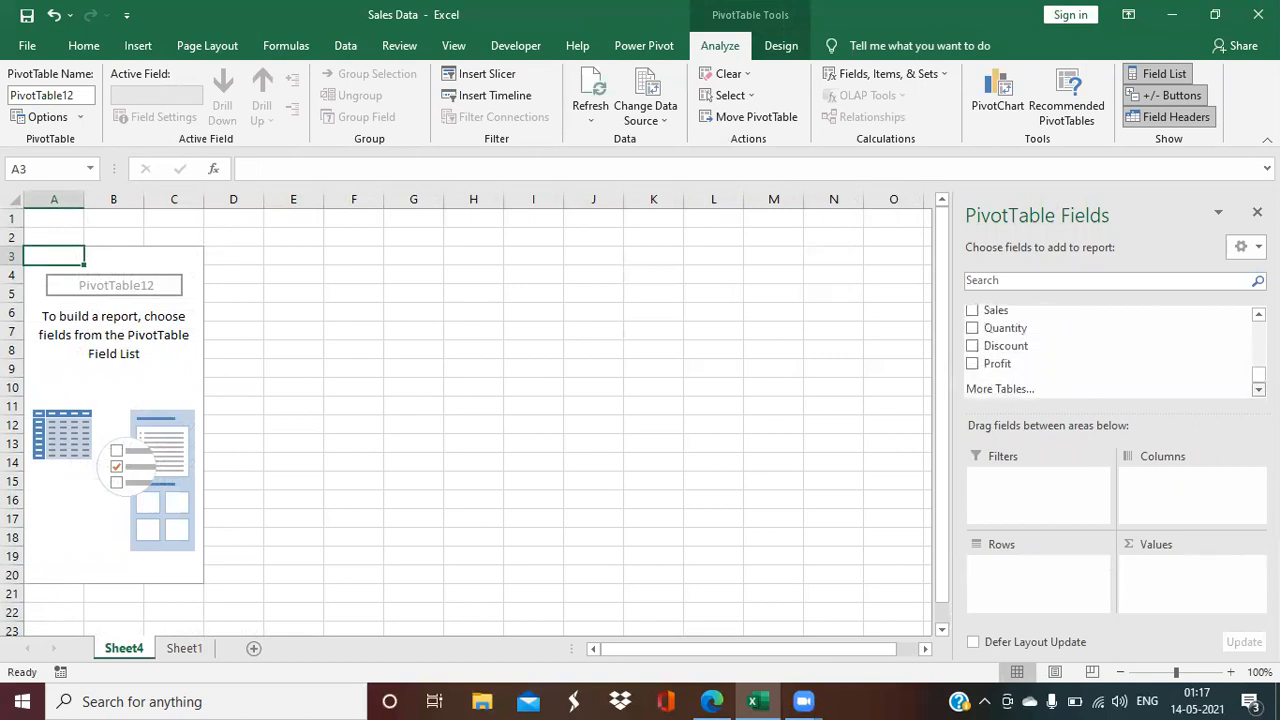
{"action": "scroll", "coordinate": [1110, 350], "scroll_direction": "up", "scroll_amount": 1}
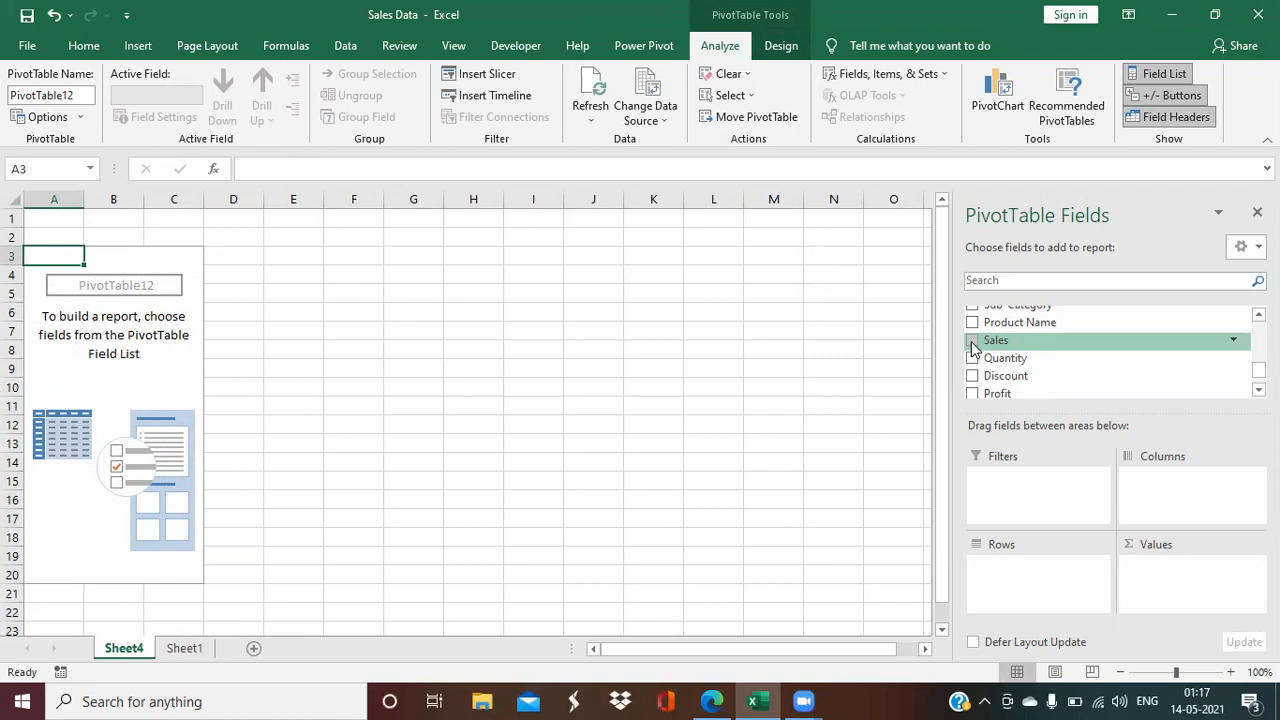
Step: Inspect the Sales column in Sheet1's source data together with the Quantity, Discount and Profit columns beside it
{"action": "left_click", "coordinate": [183, 648]}
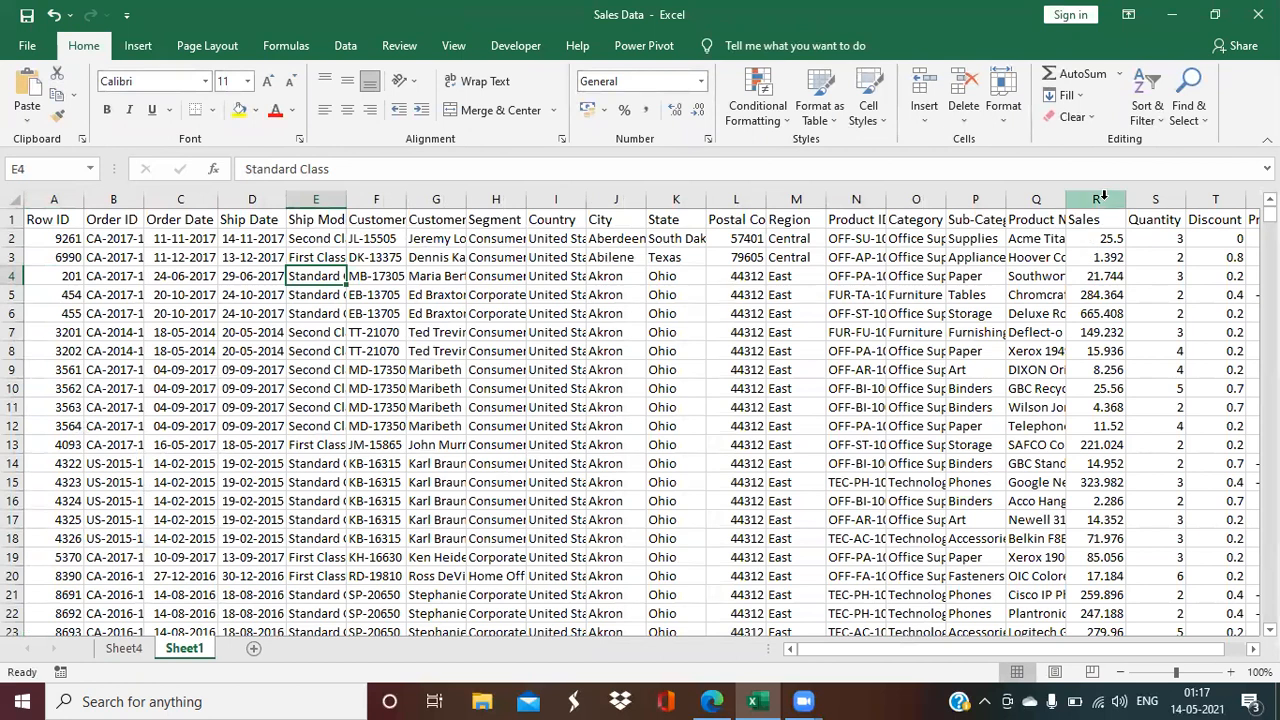
{"action": "left_click", "coordinate": [1100, 199]}
{"action": "left_click_drag", "start_coordinate": [1004, 648], "coordinate": [950, 657]}
{"action": "left_click", "coordinate": [838, 648]}
{"action": "left_click_drag", "start_coordinate": [1243, 651], "coordinate": [790, 658]}
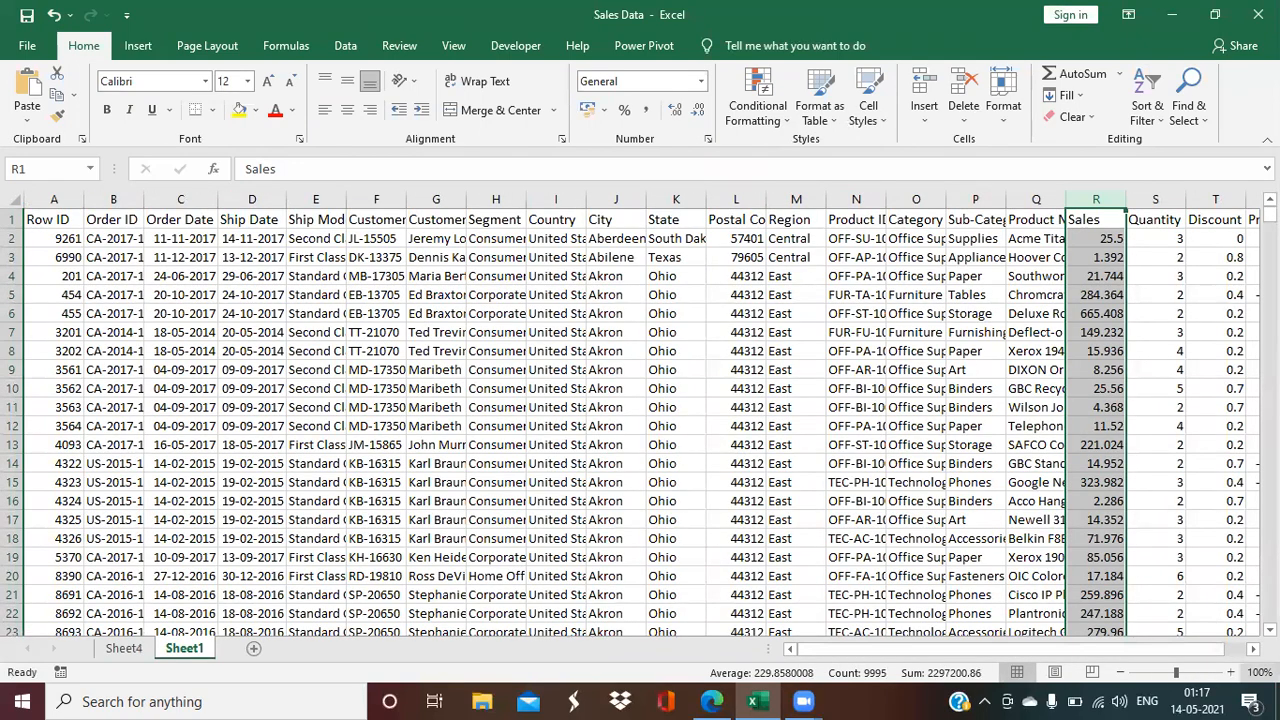
{"action": "left_click", "coordinate": [1253, 649]}
{"action": "scroll", "coordinate": [1064, 366], "scroll_direction": "right", "scroll_amount": 3}
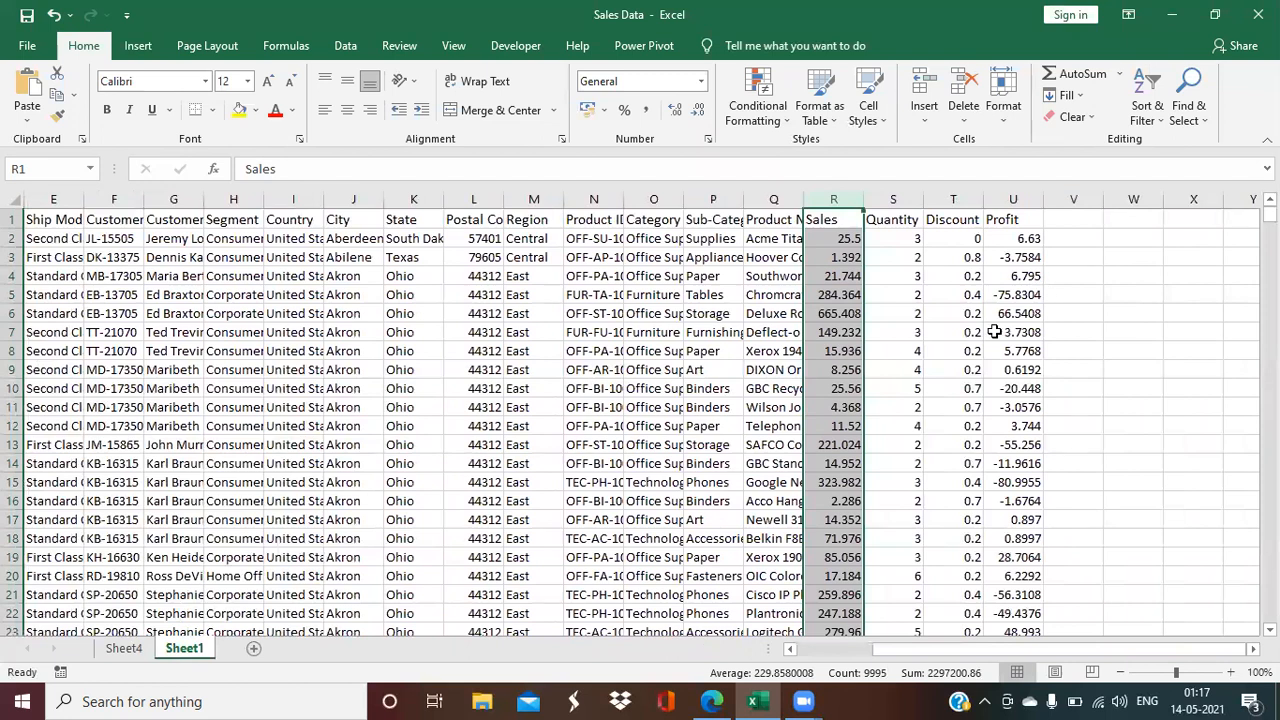
Step: Add the Sales field to the PivotTable on Sheet4 as a summed value and show the PivotTable analysis tools
{"action": "left_click", "coordinate": [118, 648]}
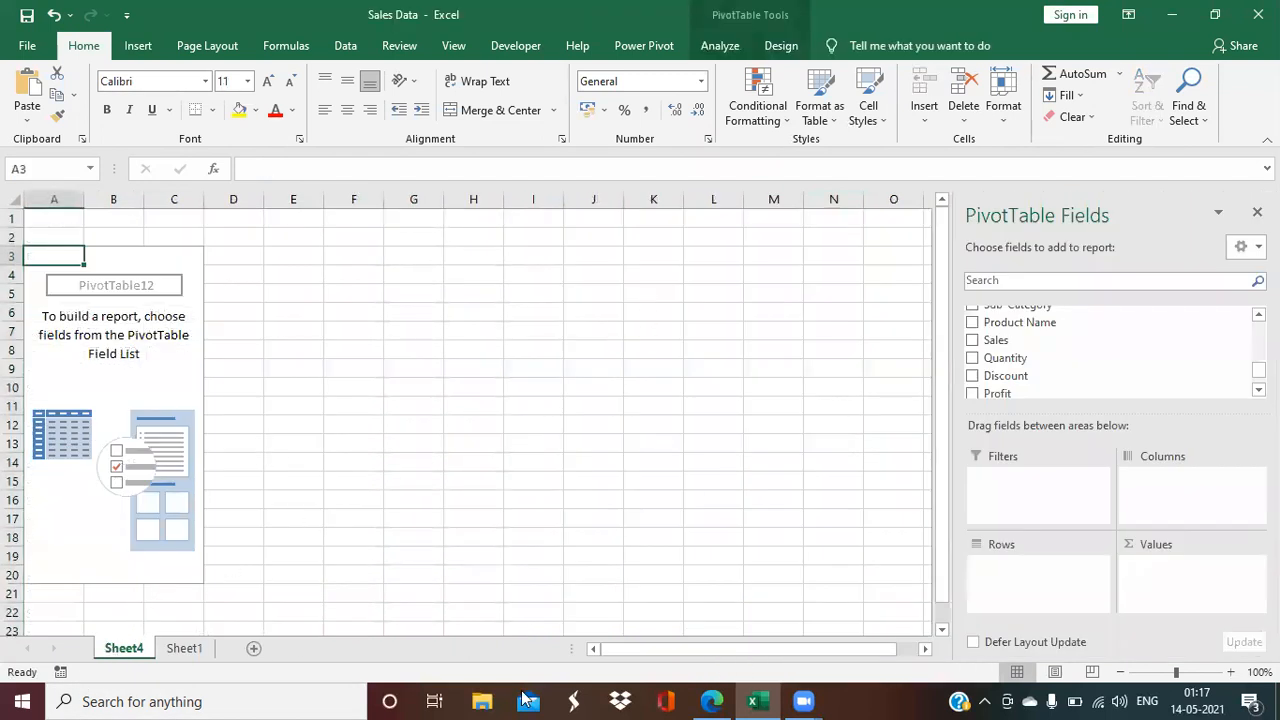
{"action": "left_click", "coordinate": [973, 342]}
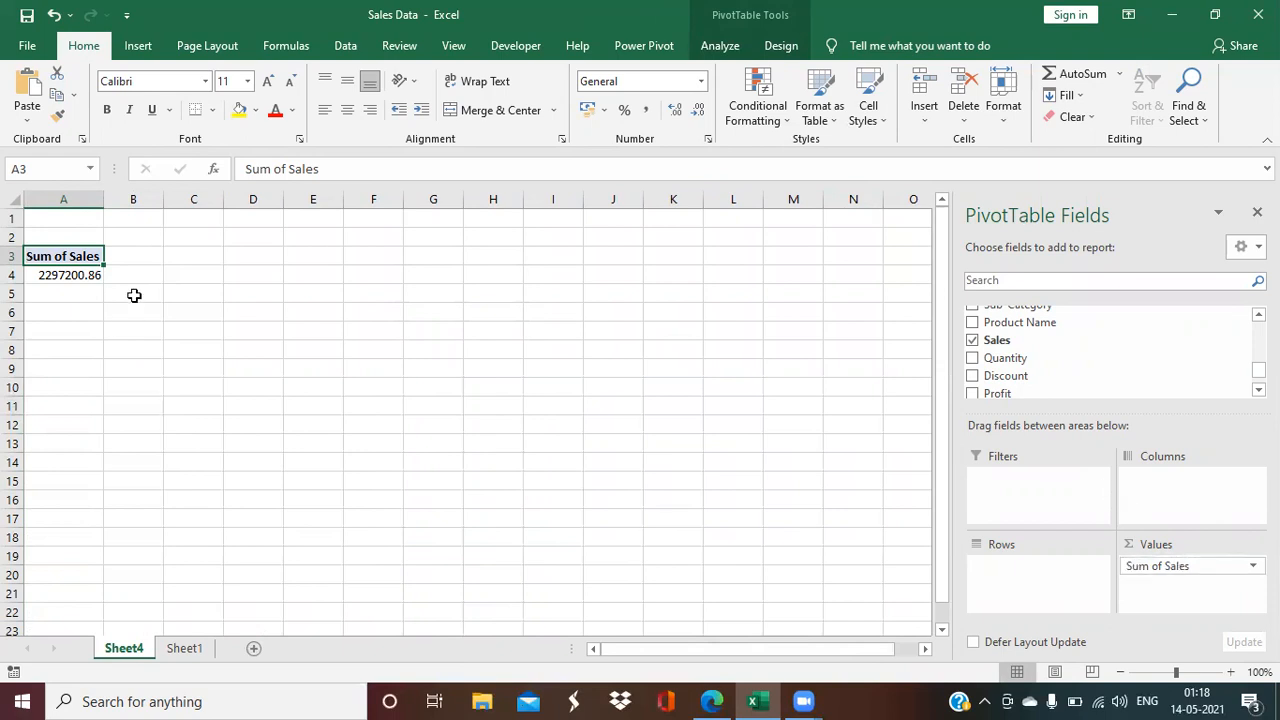
{"action": "left_click", "coordinate": [721, 46]}
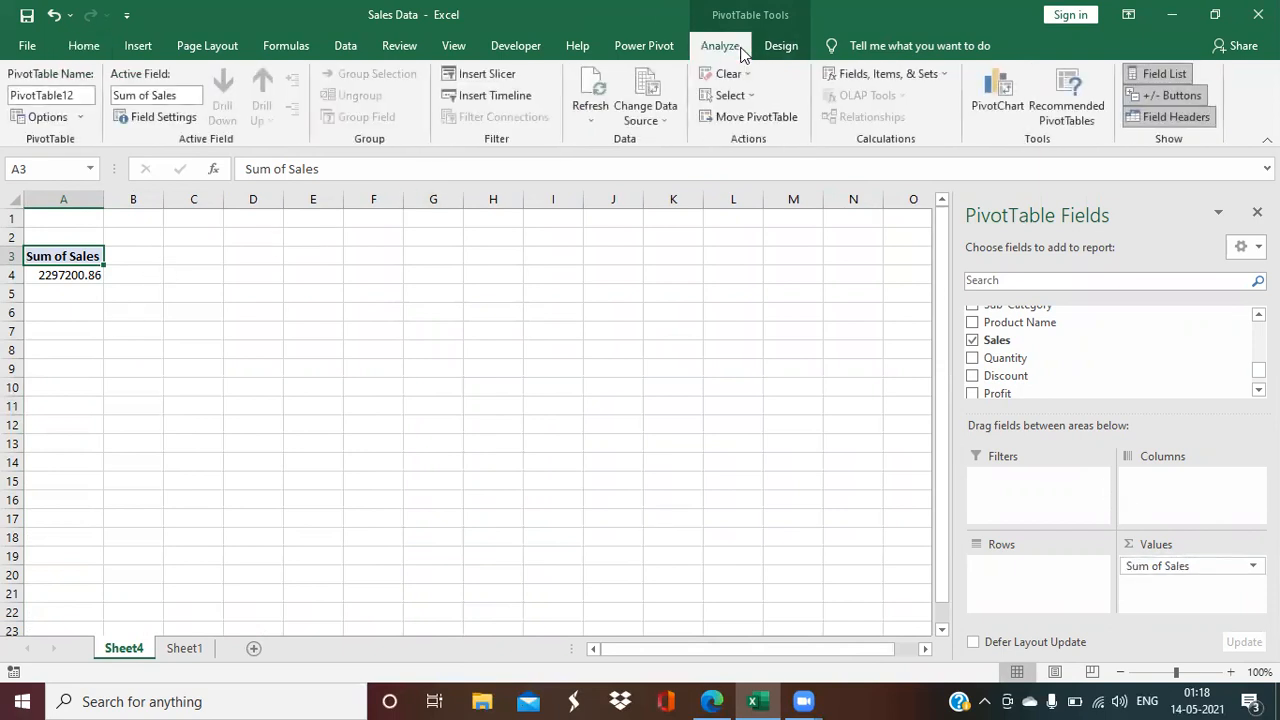
Step: Set the custom name of the PivotTable's Sales value field to Total Sales
{"action": "left_click", "coordinate": [155, 120]}
{"action": "left_click", "coordinate": [556, 160]}
{"action": "left_click_drag", "start_coordinate": [556, 160], "coordinate": [478, 160]}
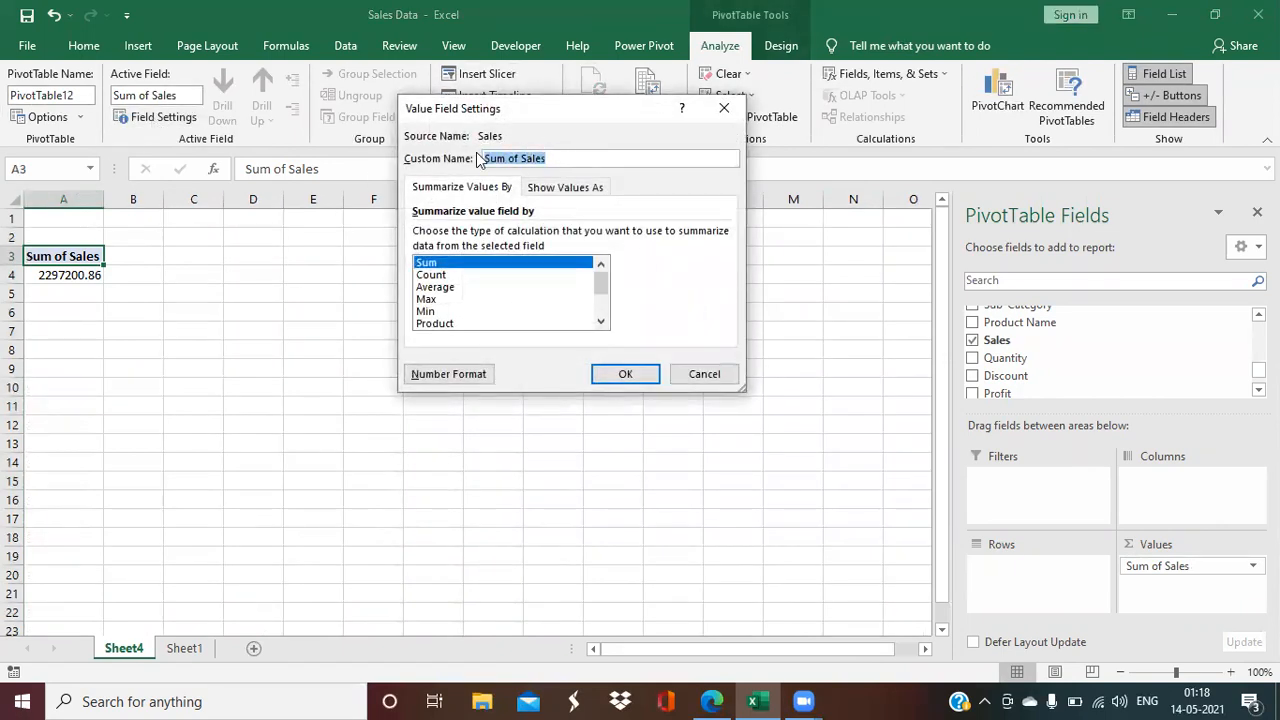
{"action": "type", "text": "Total"}
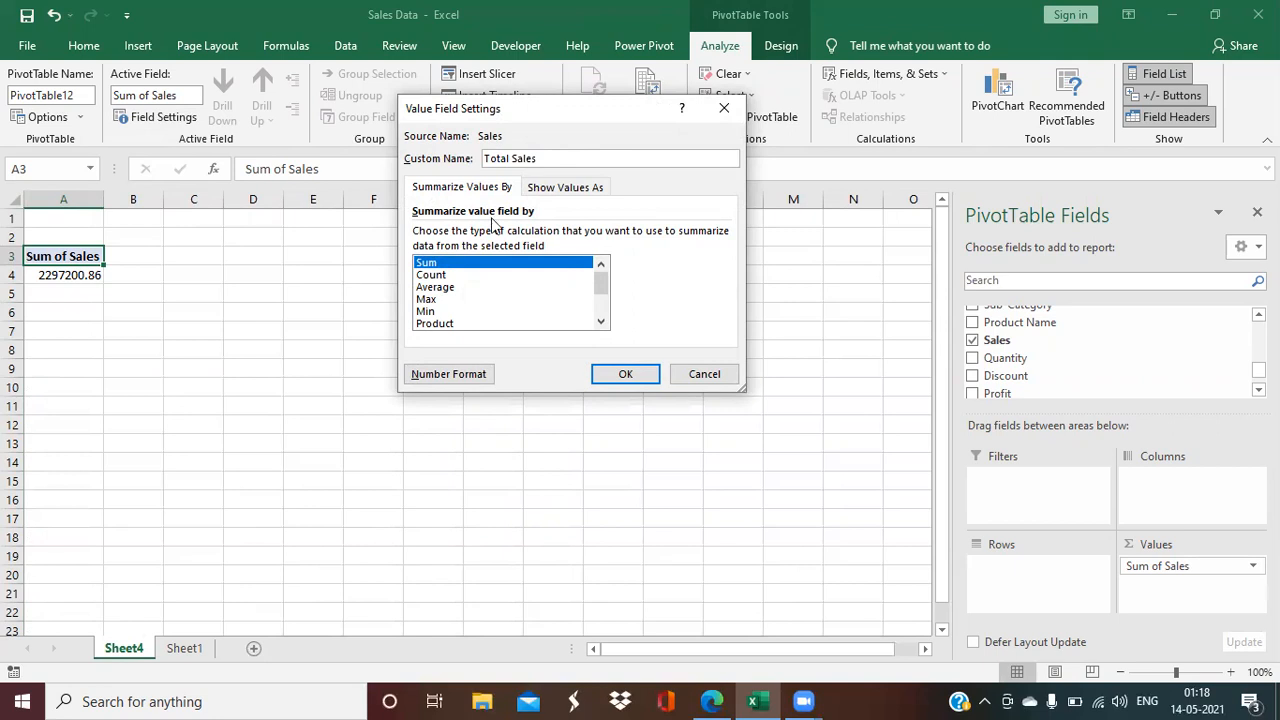
Step: Examine the available summary functions for the Sales value field, from Sum through Varp
{"action": "left_click", "coordinate": [601, 320]}
{"action": "left_click", "coordinate": [601, 320]}
{"action": "left_click", "coordinate": [601, 320]}
{"action": "left_click", "coordinate": [601, 320]}
{"action": "left_click", "coordinate": [601, 320]}
{"action": "left_click_drag", "start_coordinate": [598, 300], "coordinate": [584, 268]}
{"action": "left_click", "coordinate": [601, 322]}
{"action": "left_click", "coordinate": [601, 322]}
{"action": "left_click", "coordinate": [601, 322]}
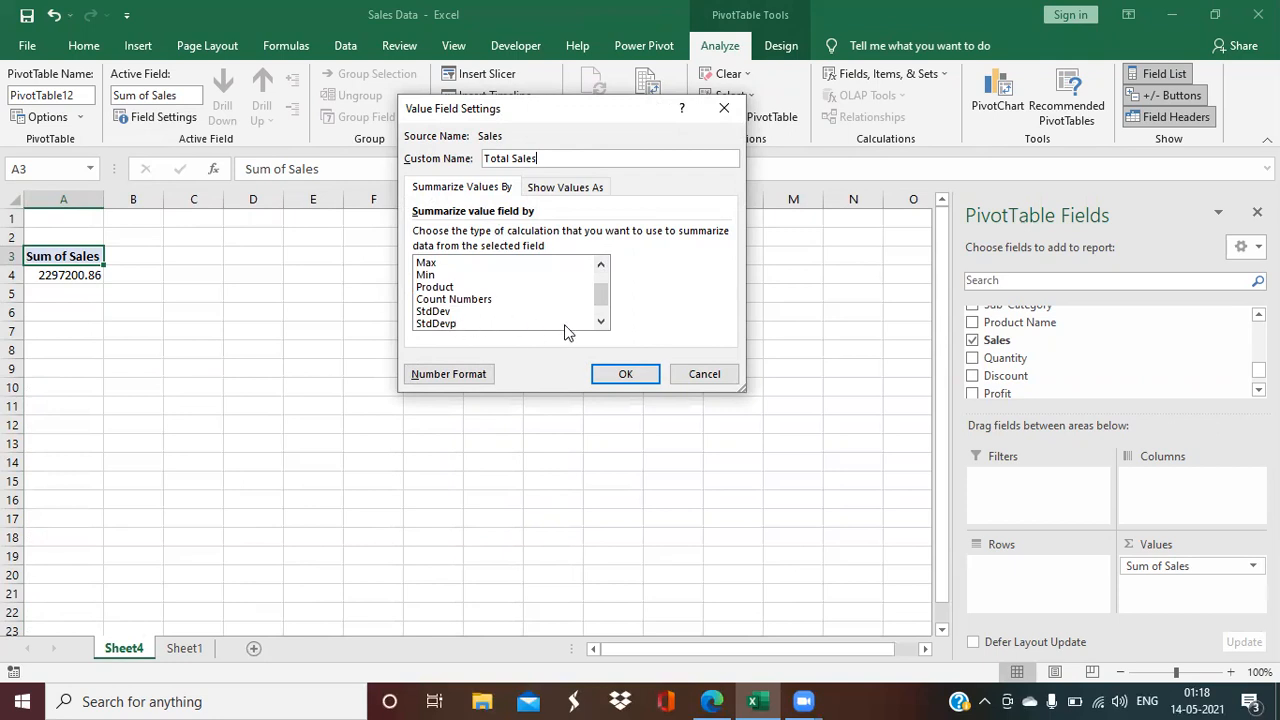
{"action": "left_click", "coordinate": [601, 322]}
{"action": "left_click", "coordinate": [601, 322]}
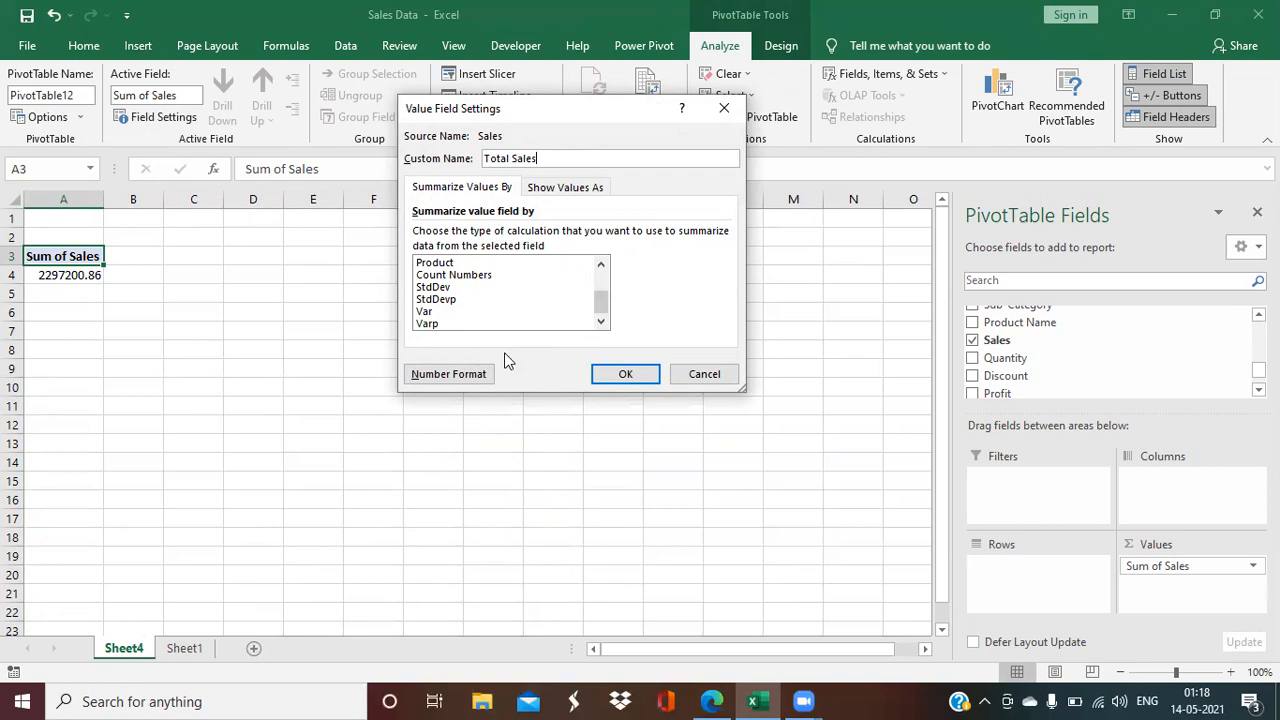
{"action": "left_click", "coordinate": [450, 378]}
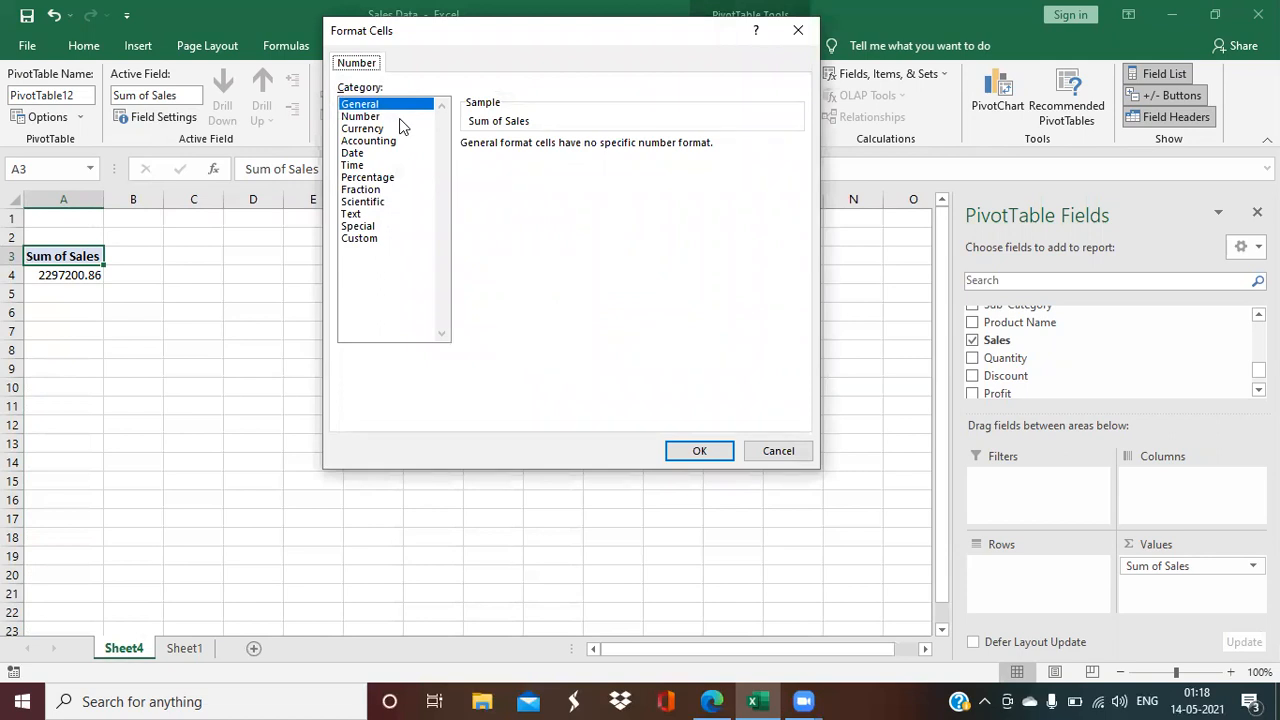
{"action": "left_click", "coordinate": [374, 119]}
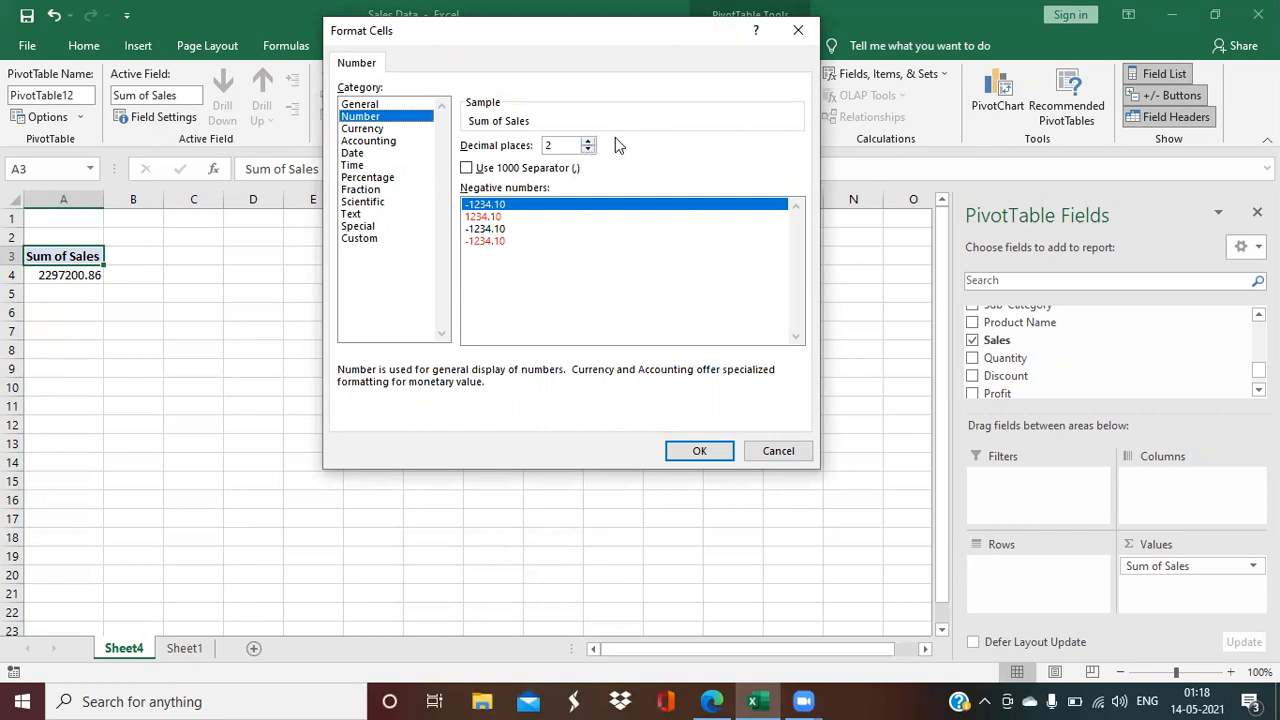
{"action": "left_click", "coordinate": [589, 141]}
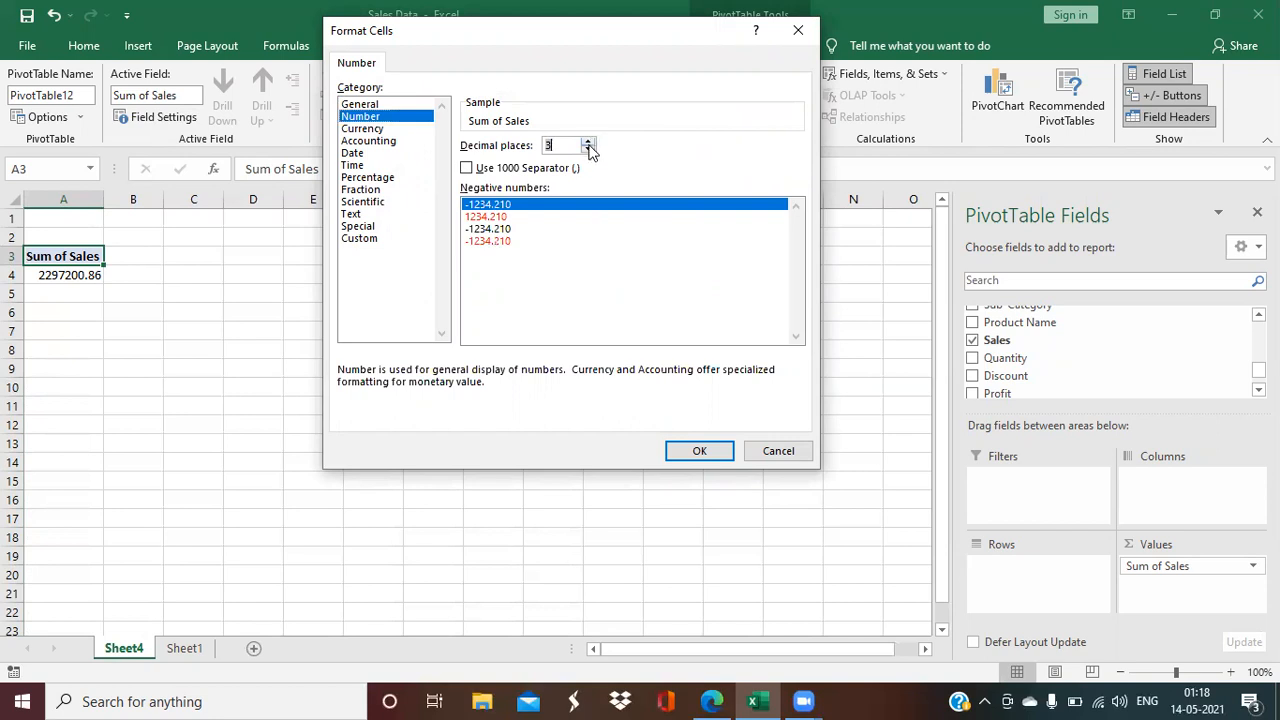
{"action": "left_click", "coordinate": [589, 150]}
{"action": "left_click", "coordinate": [467, 169]}
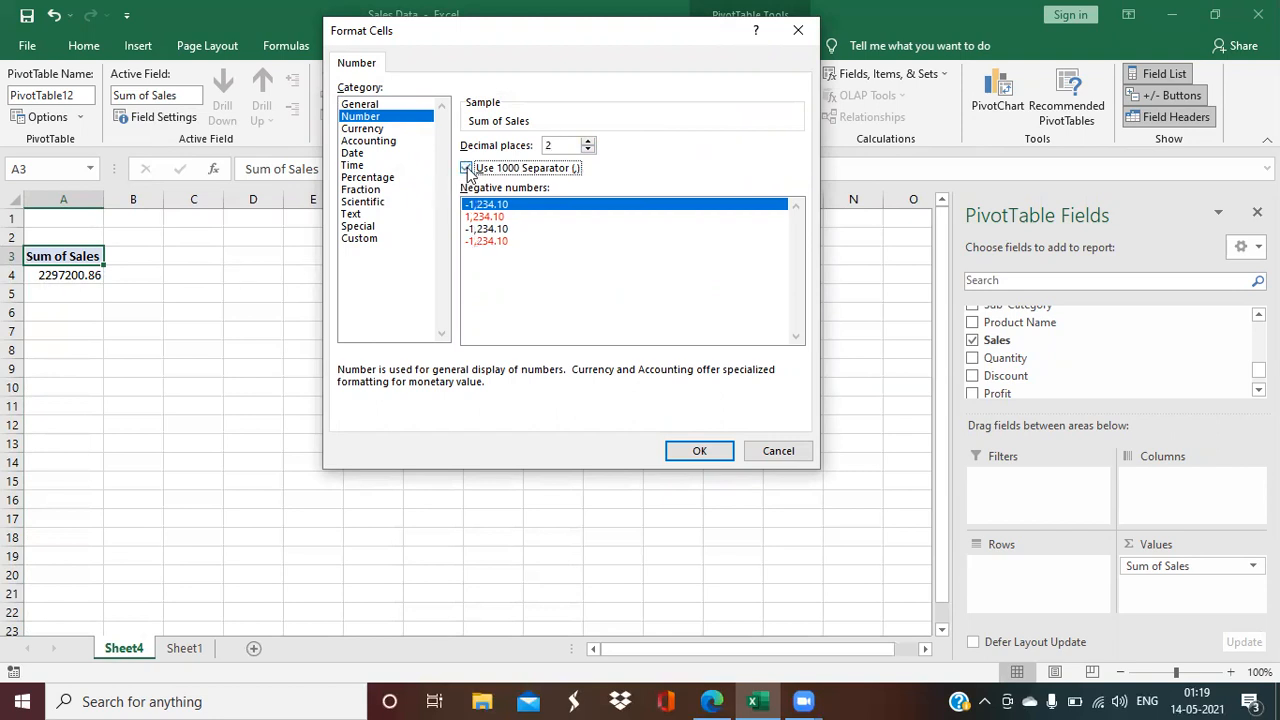
{"action": "left_click", "coordinate": [372, 129]}
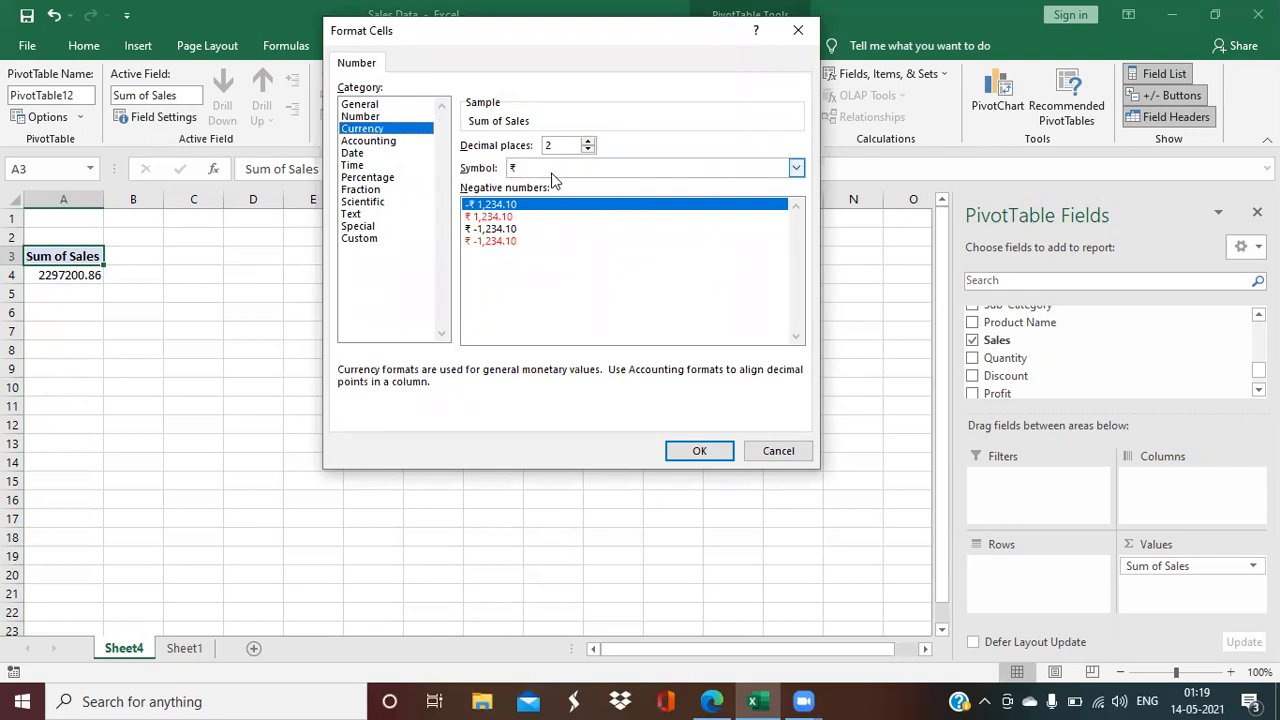
{"action": "left_click", "coordinate": [795, 172]}
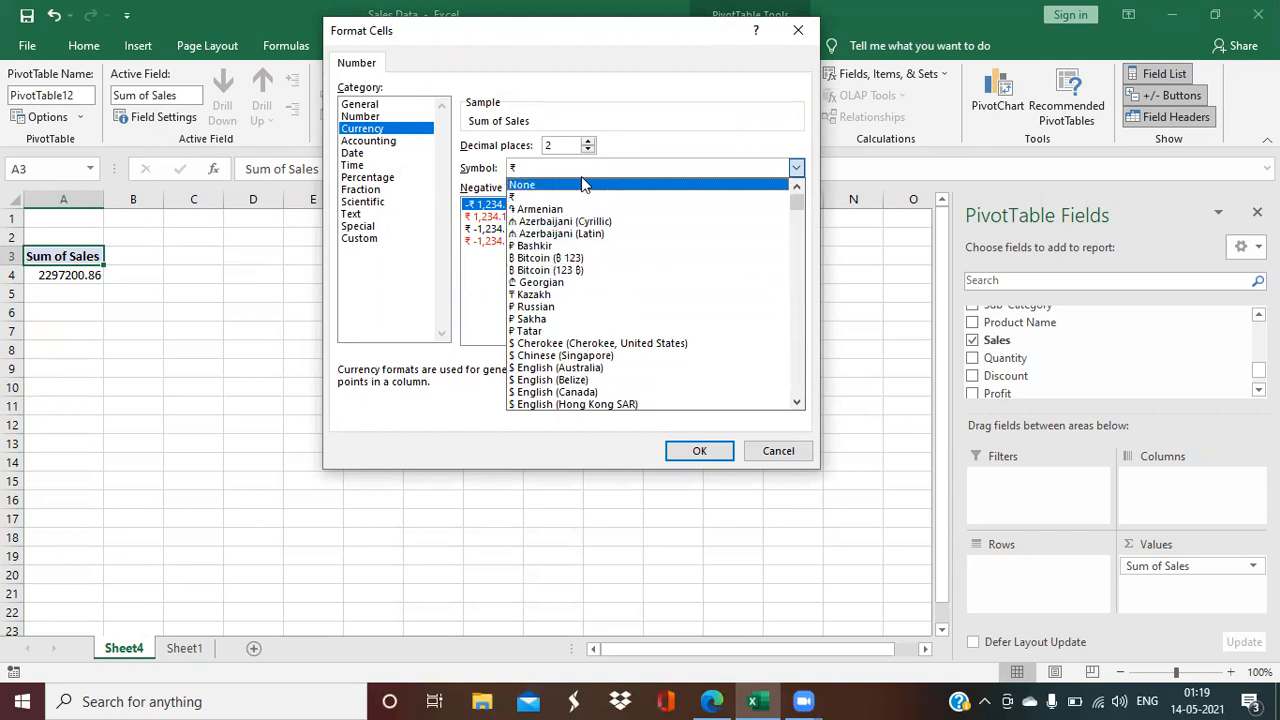
{"action": "left_click", "coordinate": [776, 450]}
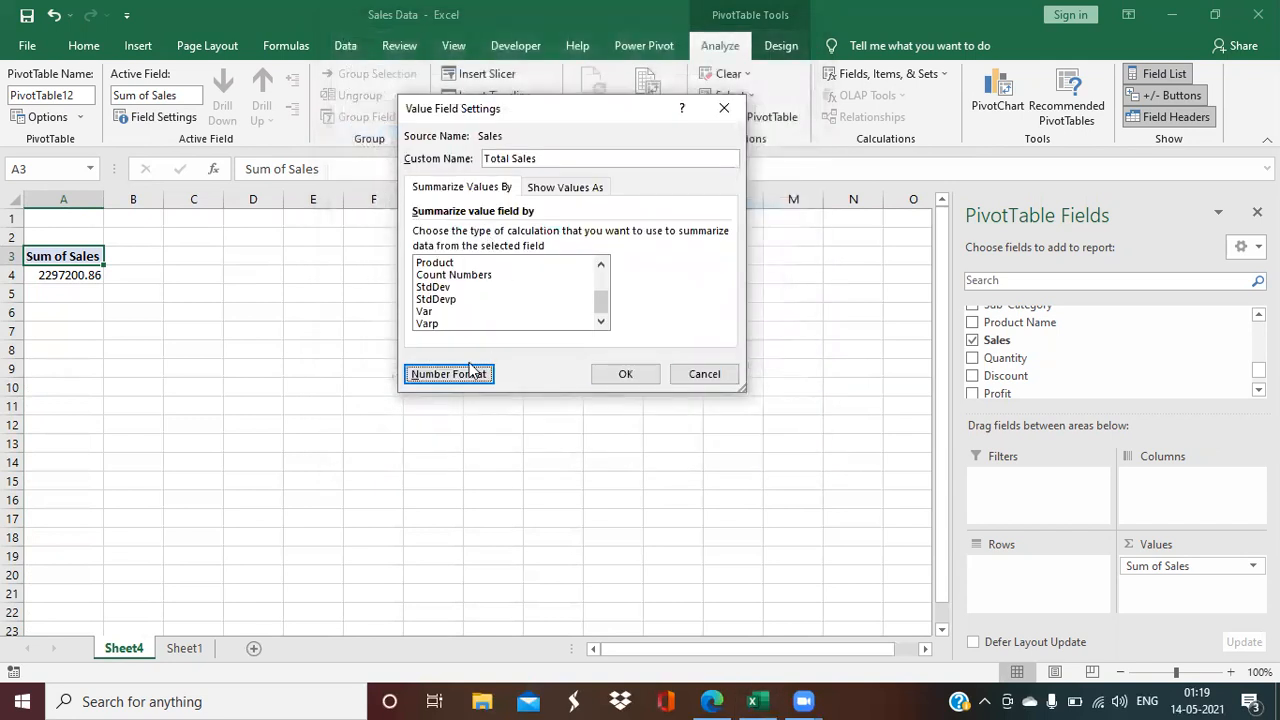
Step: Format the Total Sales values as Number with 2 decimal places and a 1000 separator, and apply the value field settings
{"action": "left_click", "coordinate": [470, 368]}
{"action": "left_click", "coordinate": [372, 117]}
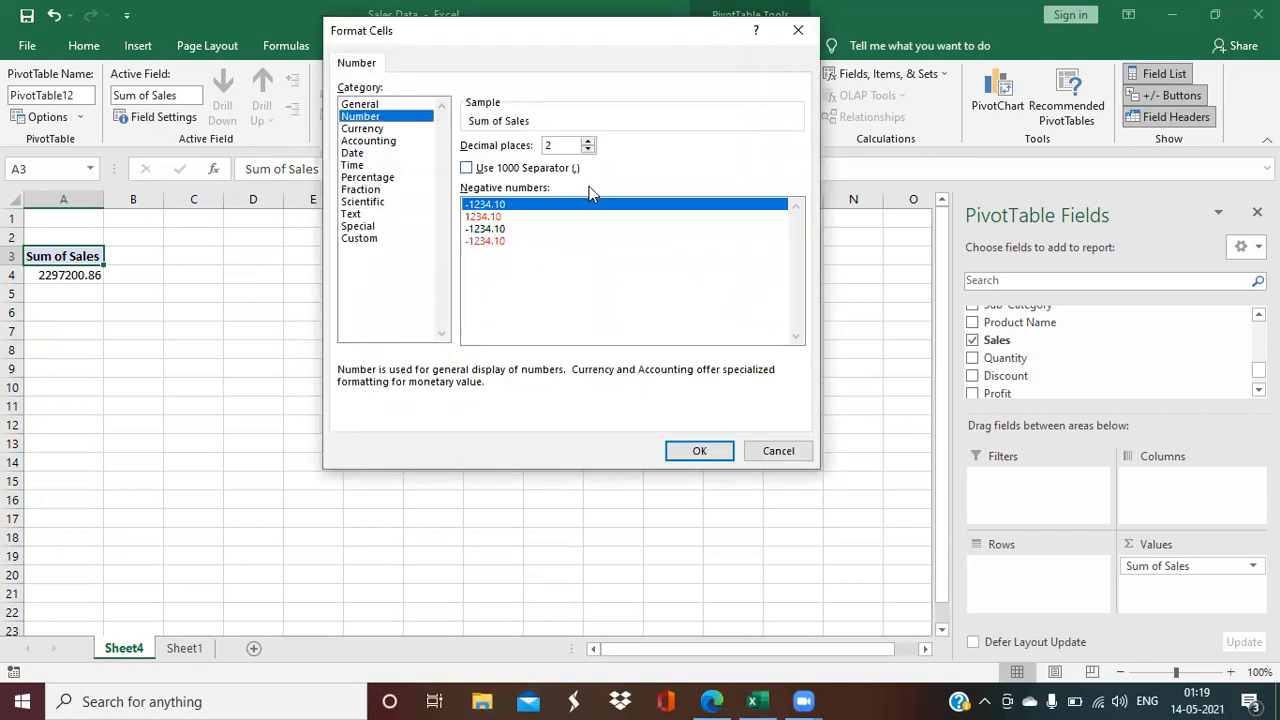
{"action": "left_click", "coordinate": [468, 168]}
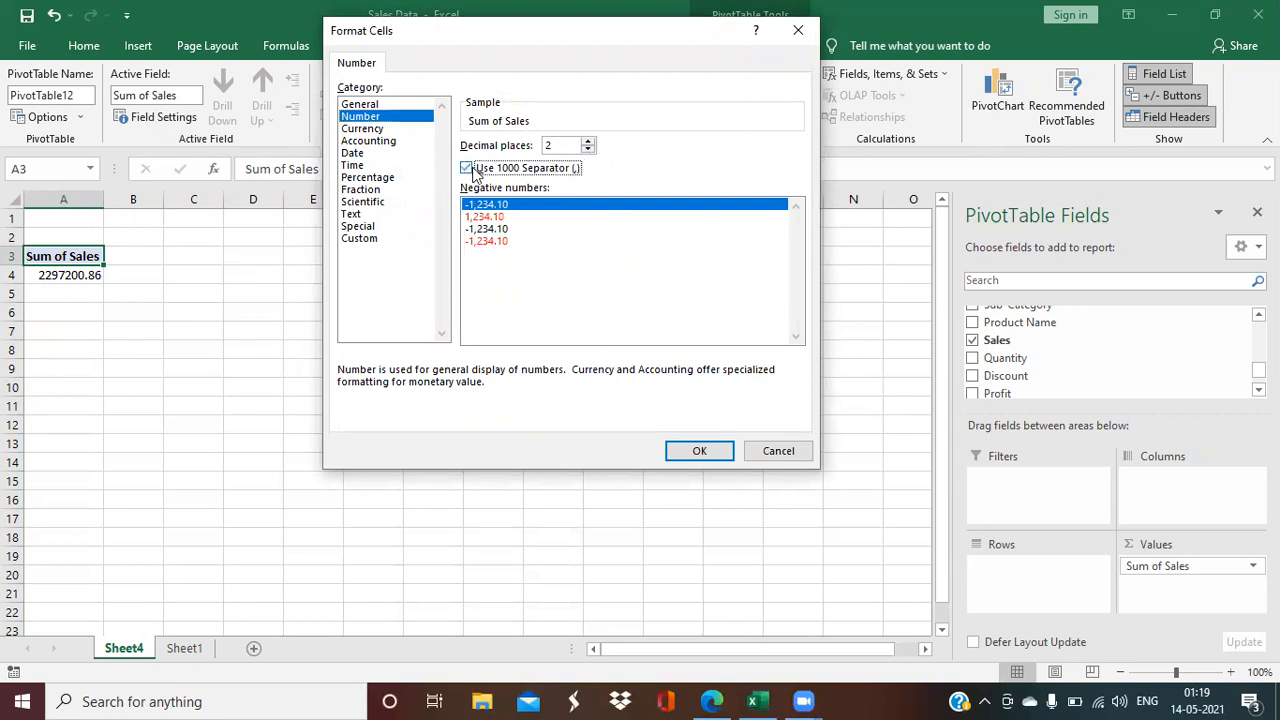
{"action": "left_click", "coordinate": [700, 451]}
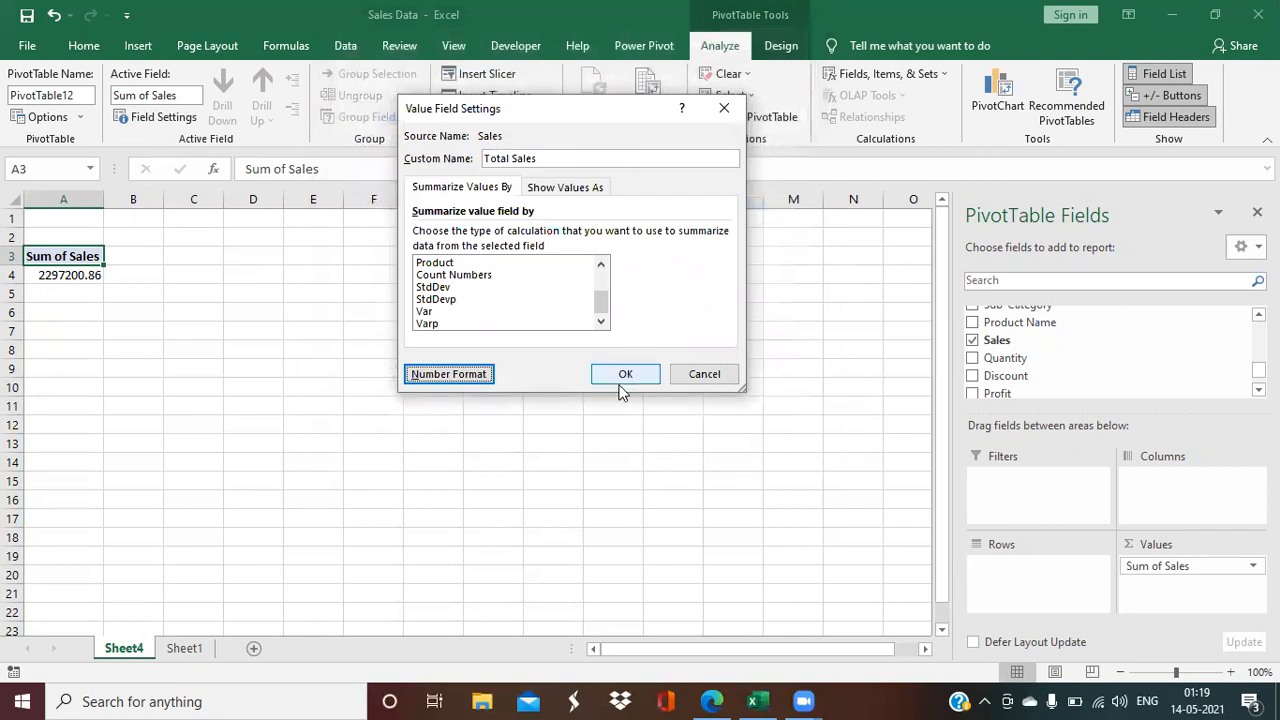
{"action": "left_click", "coordinate": [618, 374]}
{"action": "left_click", "coordinate": [77, 275]}
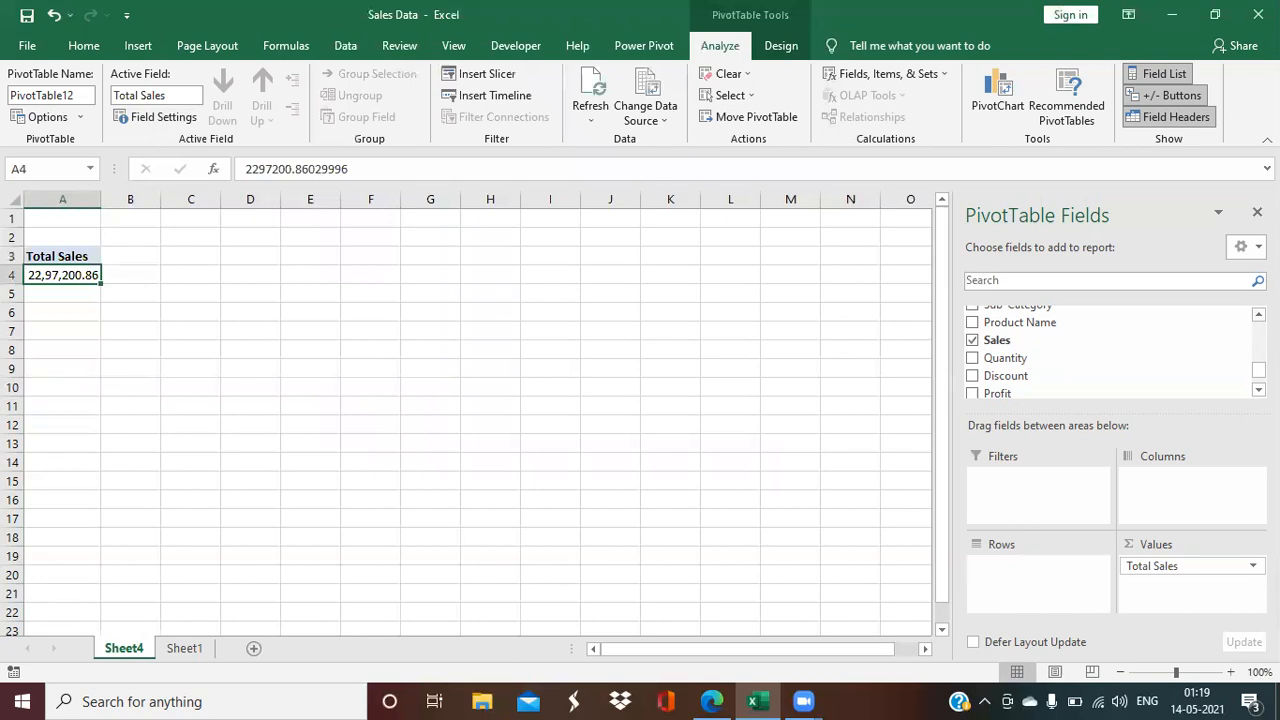
Step: Add the Segment field to the PivotTable's rows
{"action": "scroll", "coordinate": [1110, 350], "scroll_direction": "up", "scroll_amount": 2}
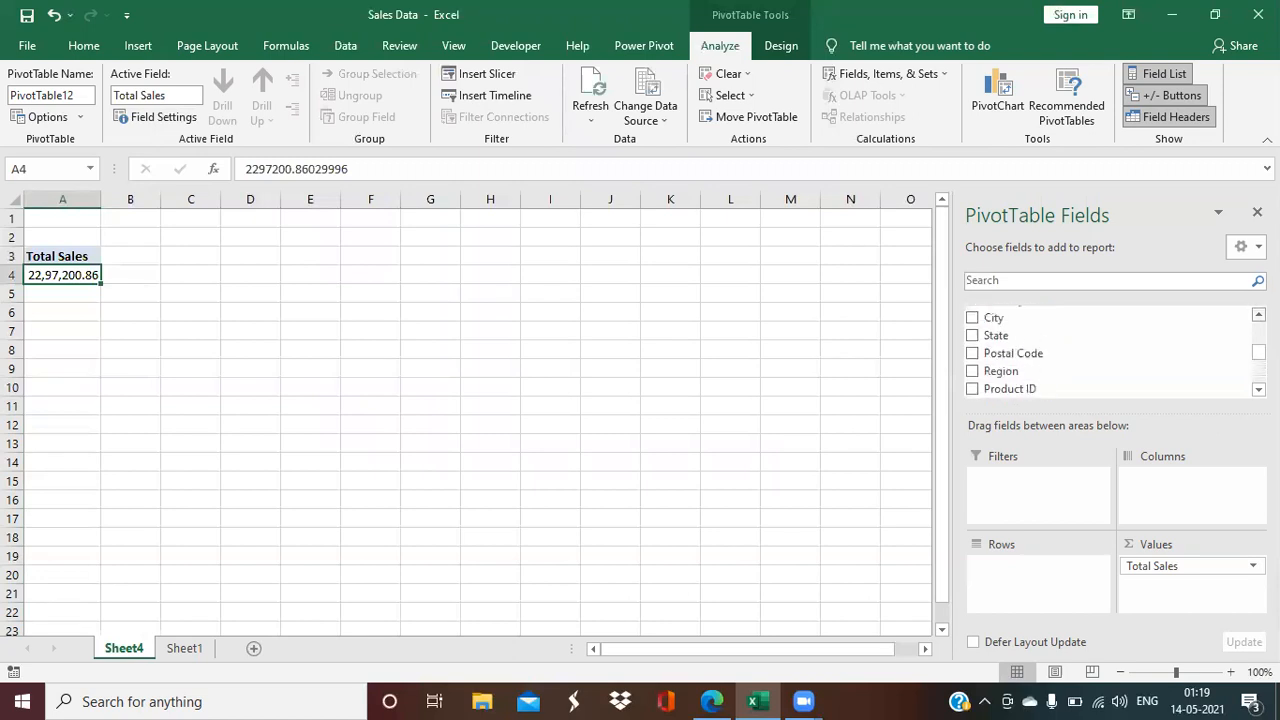
{"action": "scroll", "coordinate": [1110, 350], "scroll_direction": "up", "scroll_amount": 1}
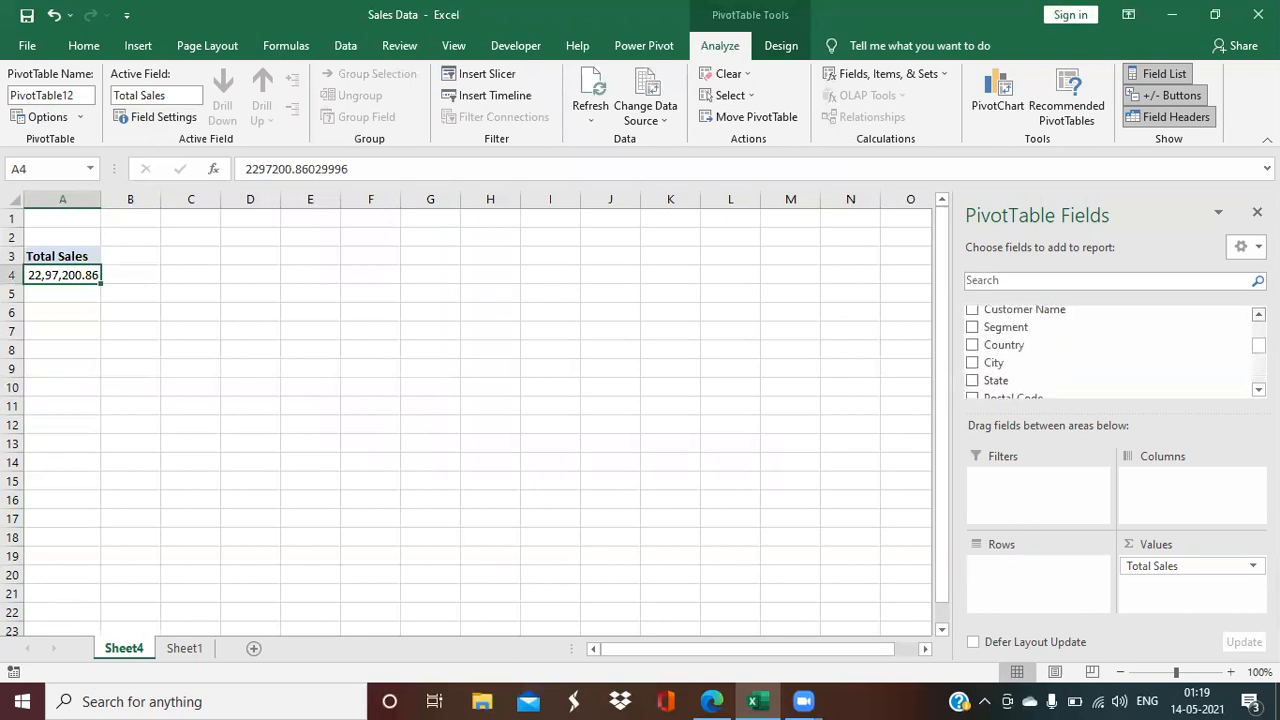
{"action": "scroll", "coordinate": [1110, 345], "scroll_direction": "up", "scroll_amount": 1}
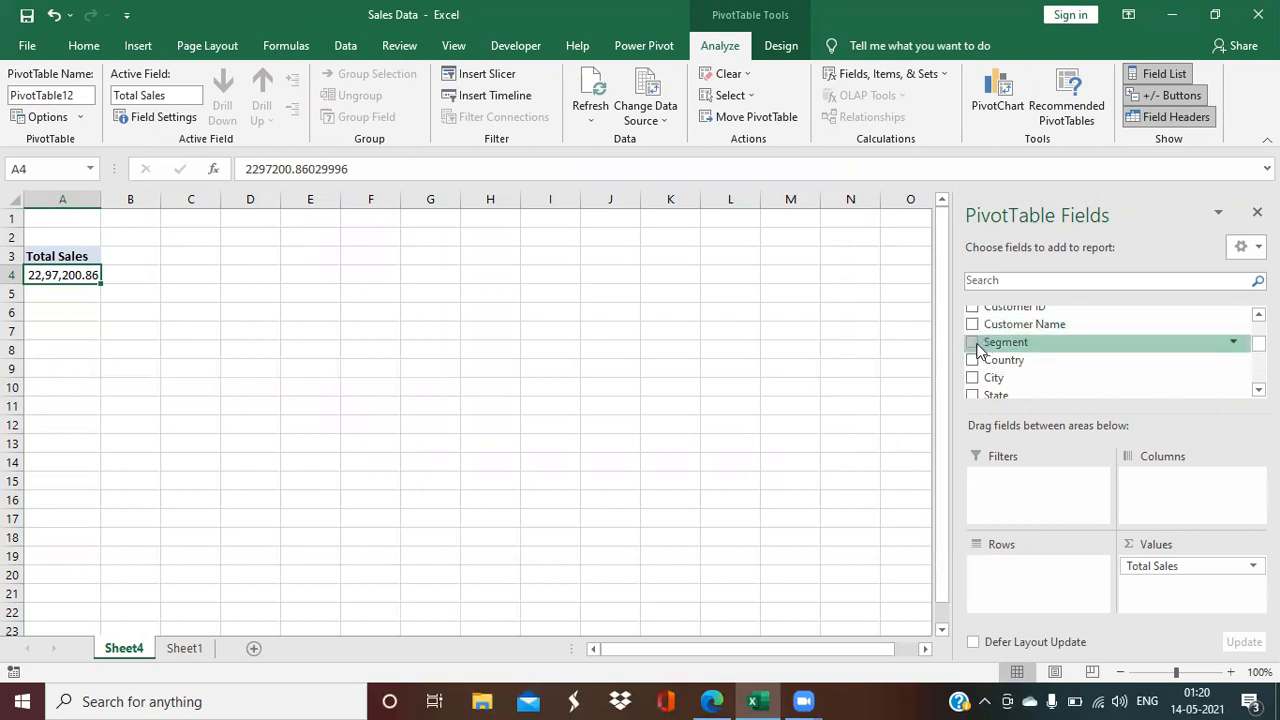
{"action": "left_click", "coordinate": [973, 343]}
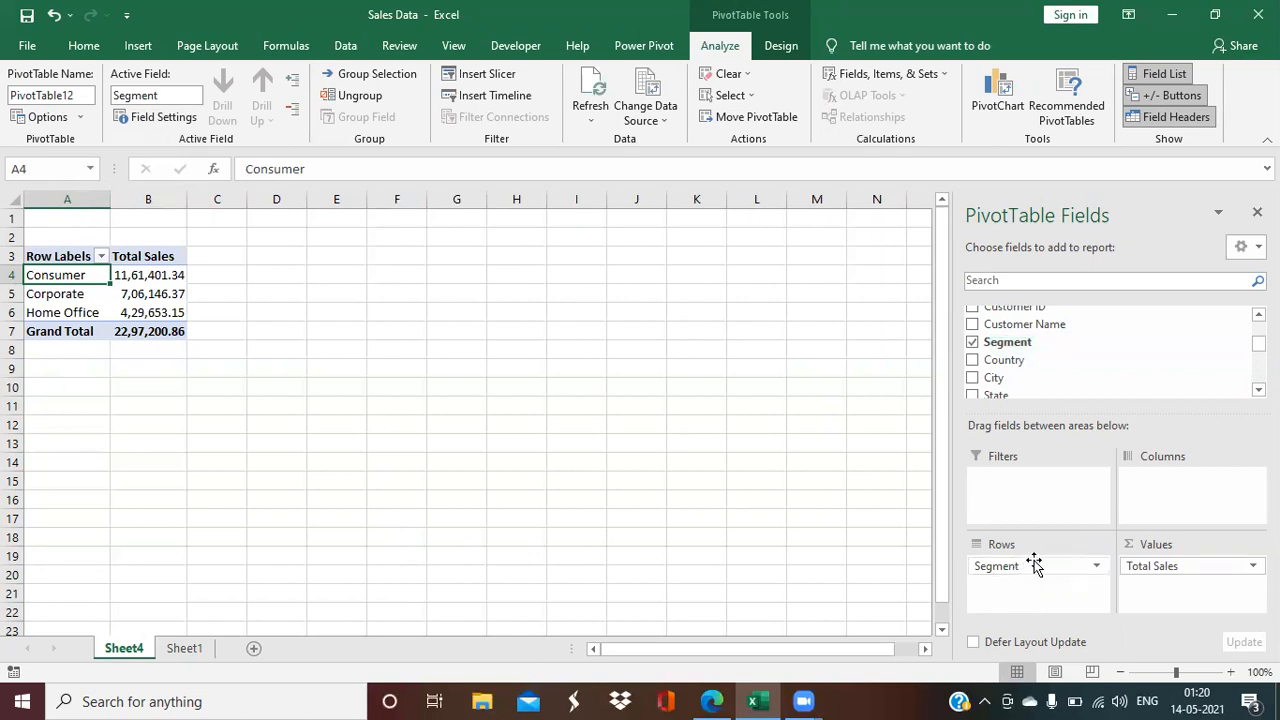
Step: Inspect the total sales for the Consumer, Corporate and Home Office rows and the grand total
{"action": "left_click", "coordinate": [133, 279]}
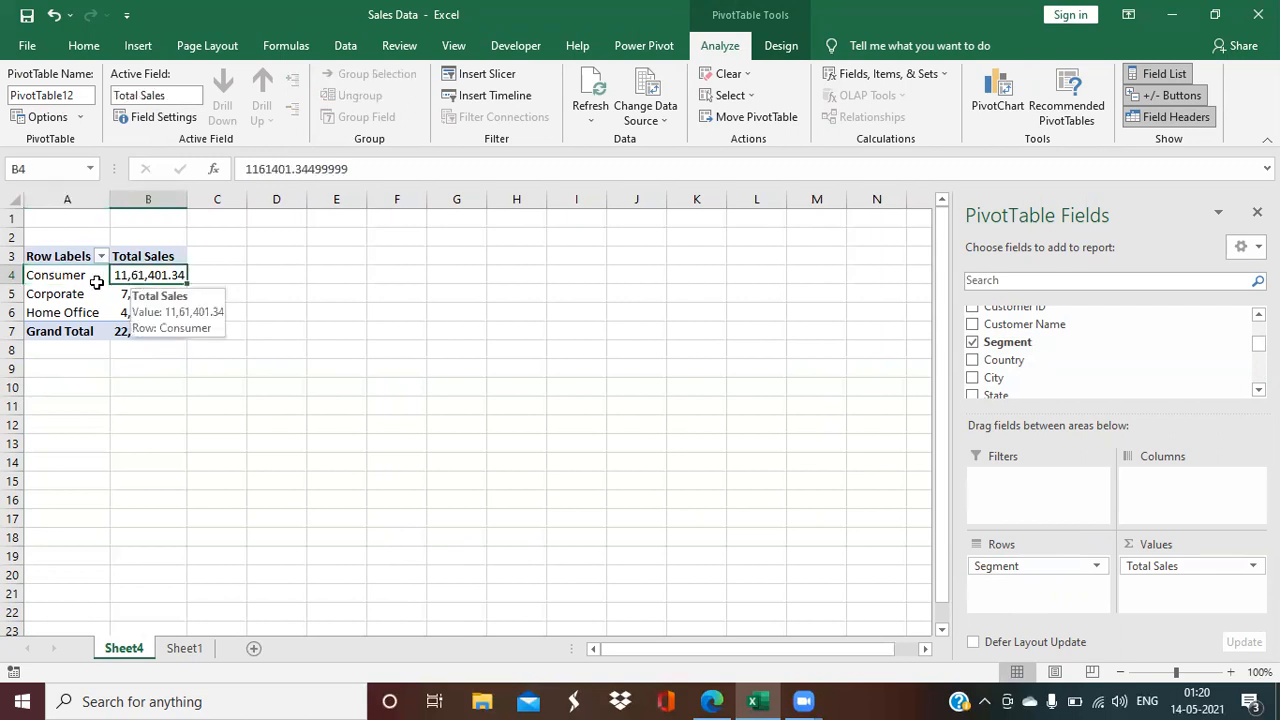
{"action": "left_click", "coordinate": [88, 277]}
{"action": "left_click", "coordinate": [143, 291]}
{"action": "left_click", "coordinate": [94, 293]}
{"action": "left_click", "coordinate": [160, 310]}
{"action": "left_click", "coordinate": [102, 312]}
{"action": "left_click", "coordinate": [171, 331]}
{"action": "left_click", "coordinate": [150, 278]}
{"action": "left_click", "coordinate": [69, 278]}
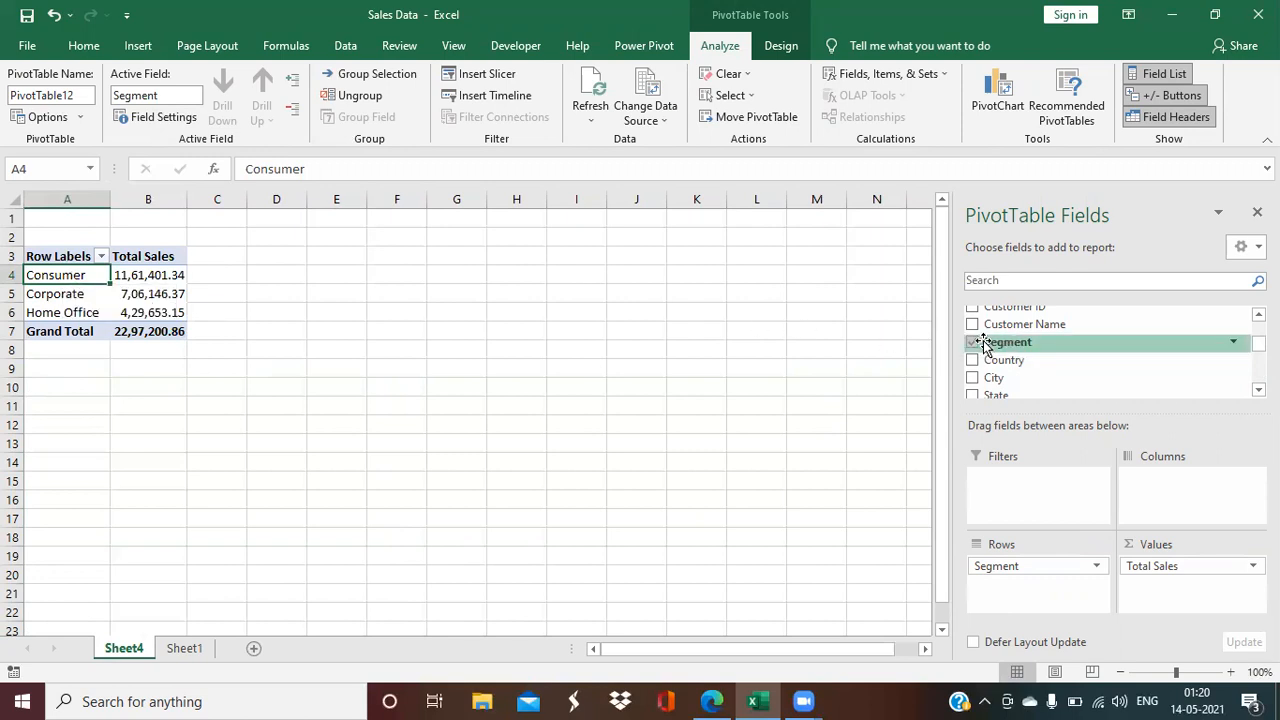
Step: Move the Segment field from the PivotTable's rows to its columns and inspect each segment's sales against the grand total
{"action": "left_click_drag", "start_coordinate": [1051, 565], "coordinate": [775, 470]}
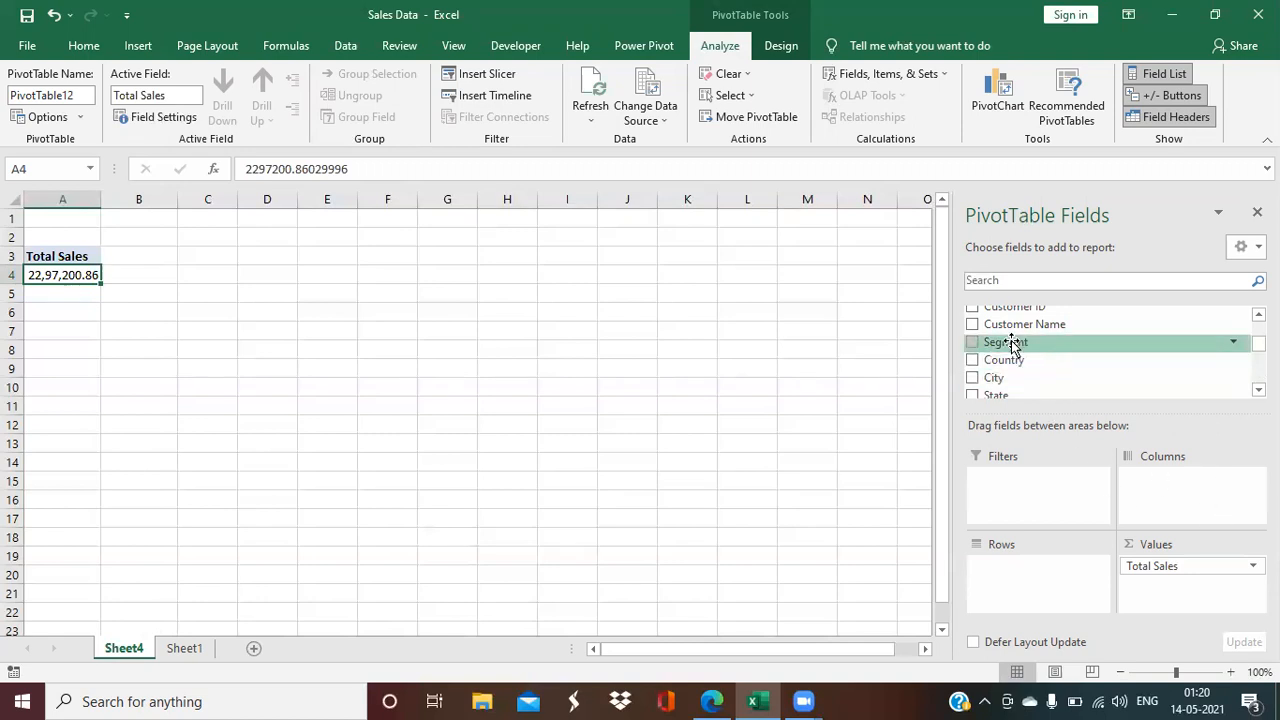
{"action": "left_click_drag", "start_coordinate": [1010, 342], "coordinate": [1157, 485]}
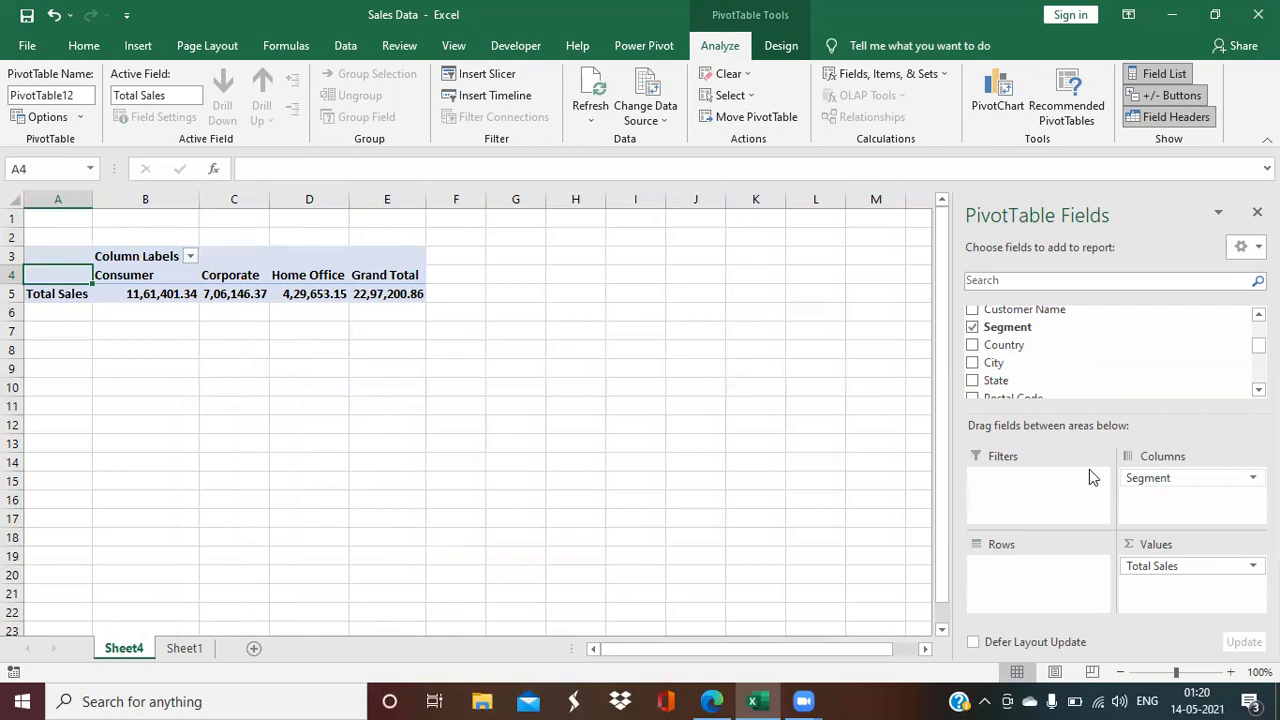
{"action": "mouse_move", "coordinate": [160, 294]}
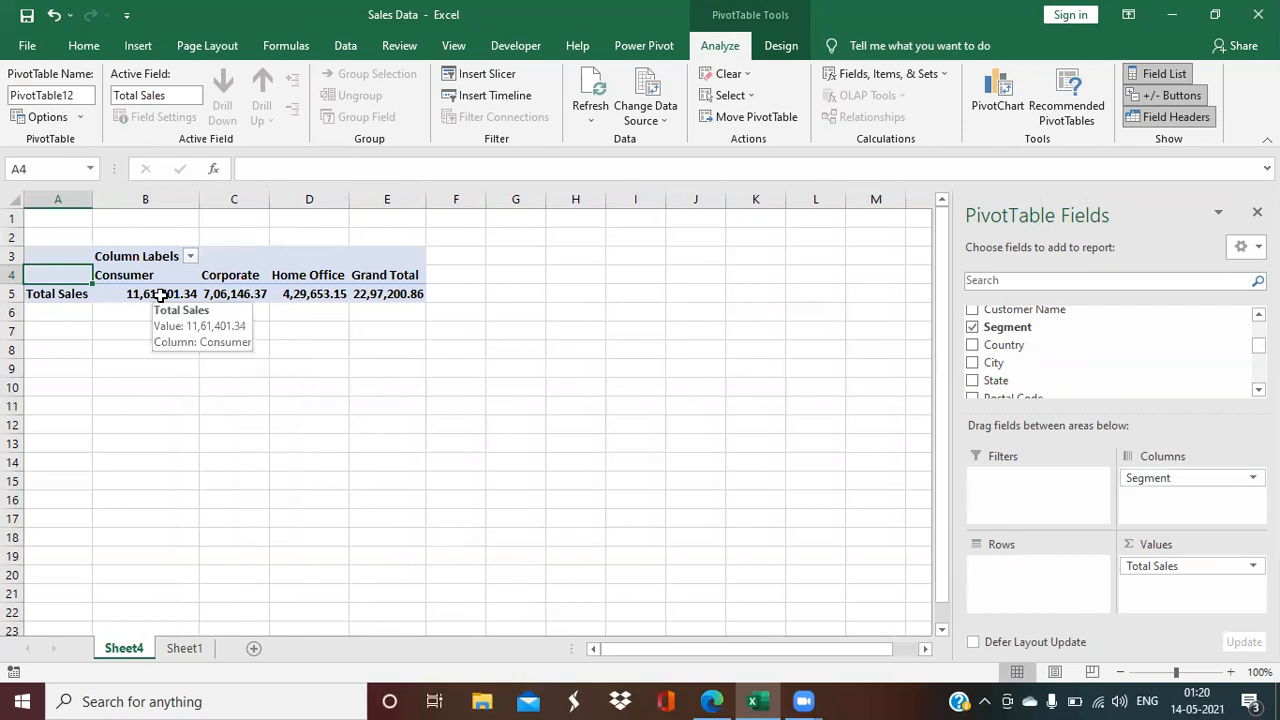
{"action": "left_click", "coordinate": [160, 294]}
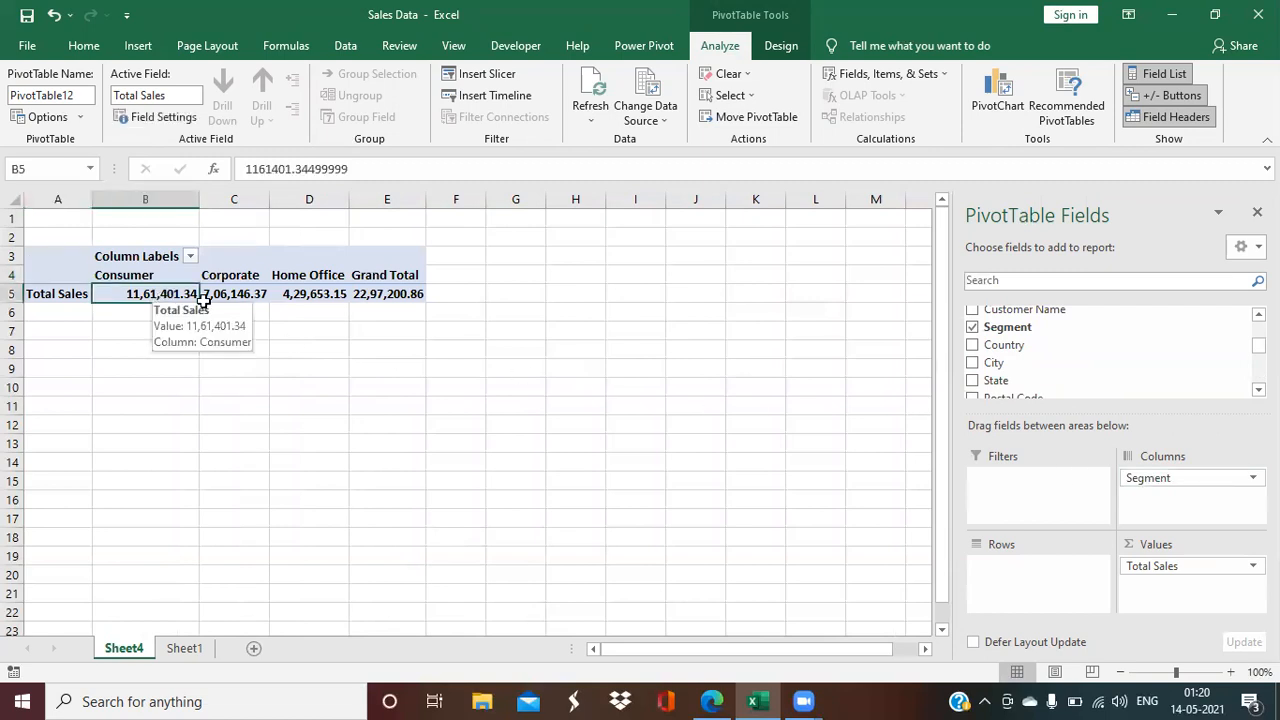
{"action": "left_click", "coordinate": [252, 294]}
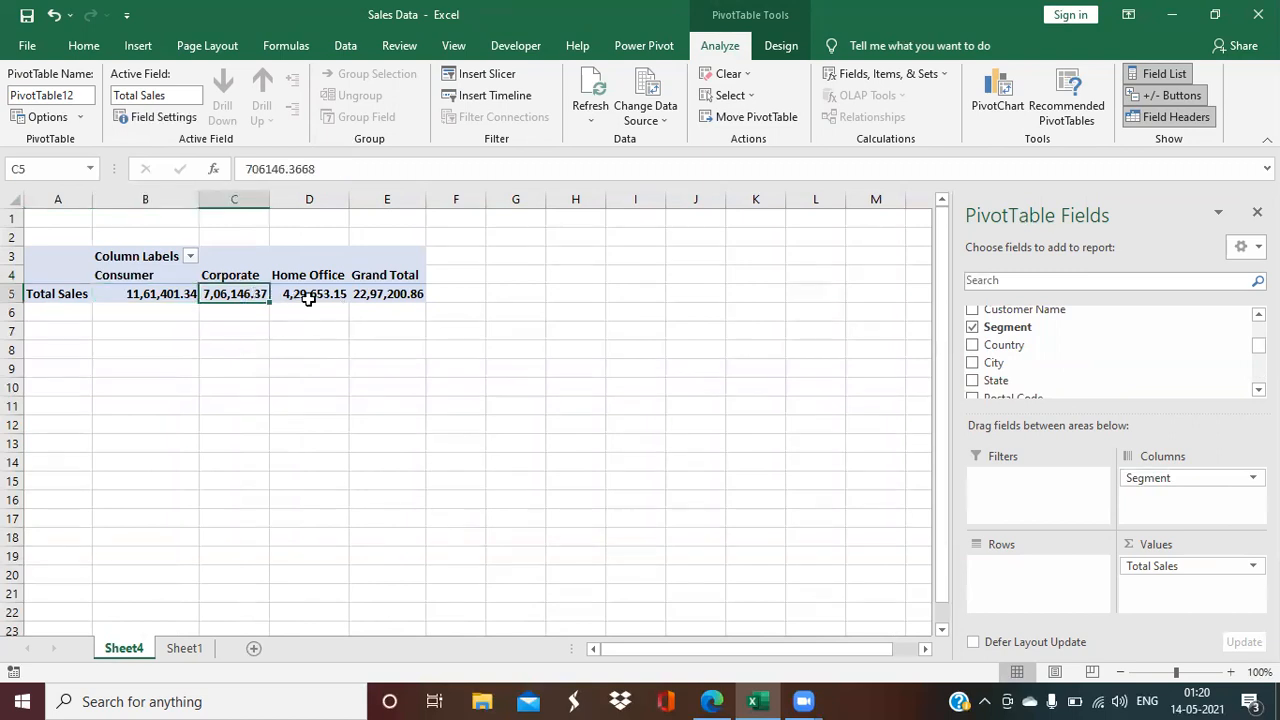
{"action": "left_click", "coordinate": [322, 294]}
{"action": "left_click", "coordinate": [417, 294]}
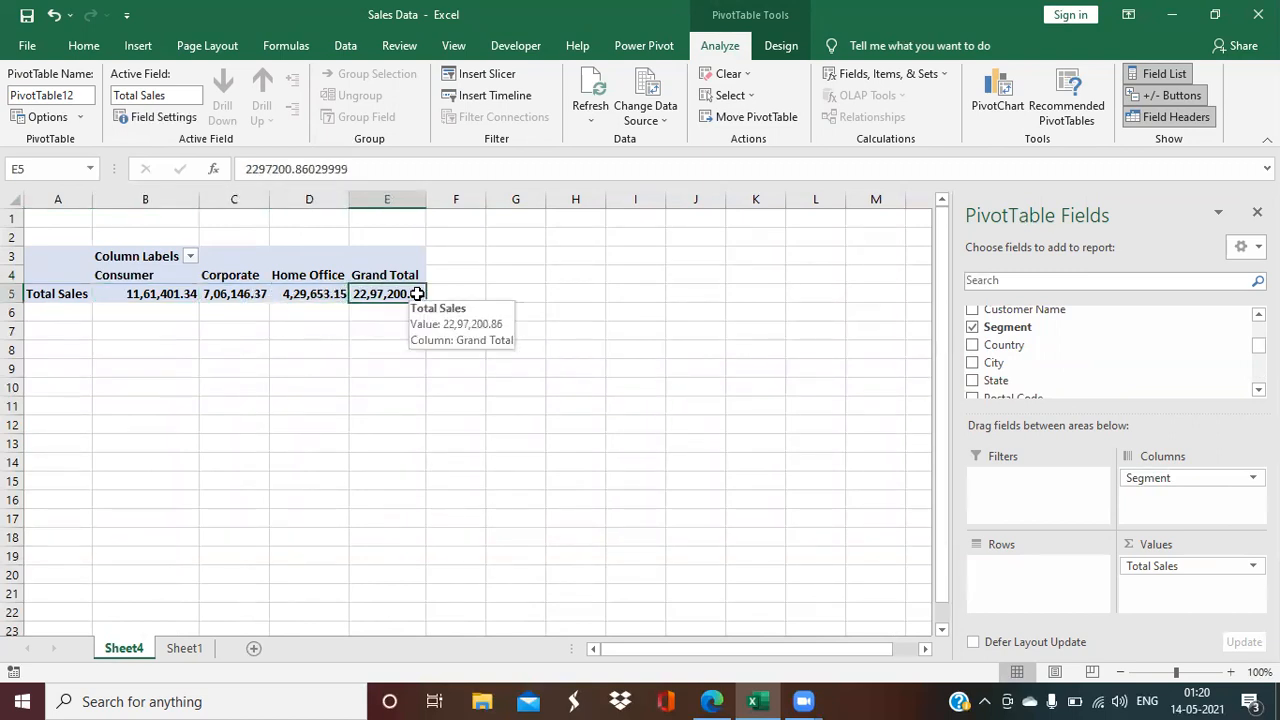
{"action": "left_click_drag", "start_coordinate": [150, 293], "coordinate": [331, 286]}
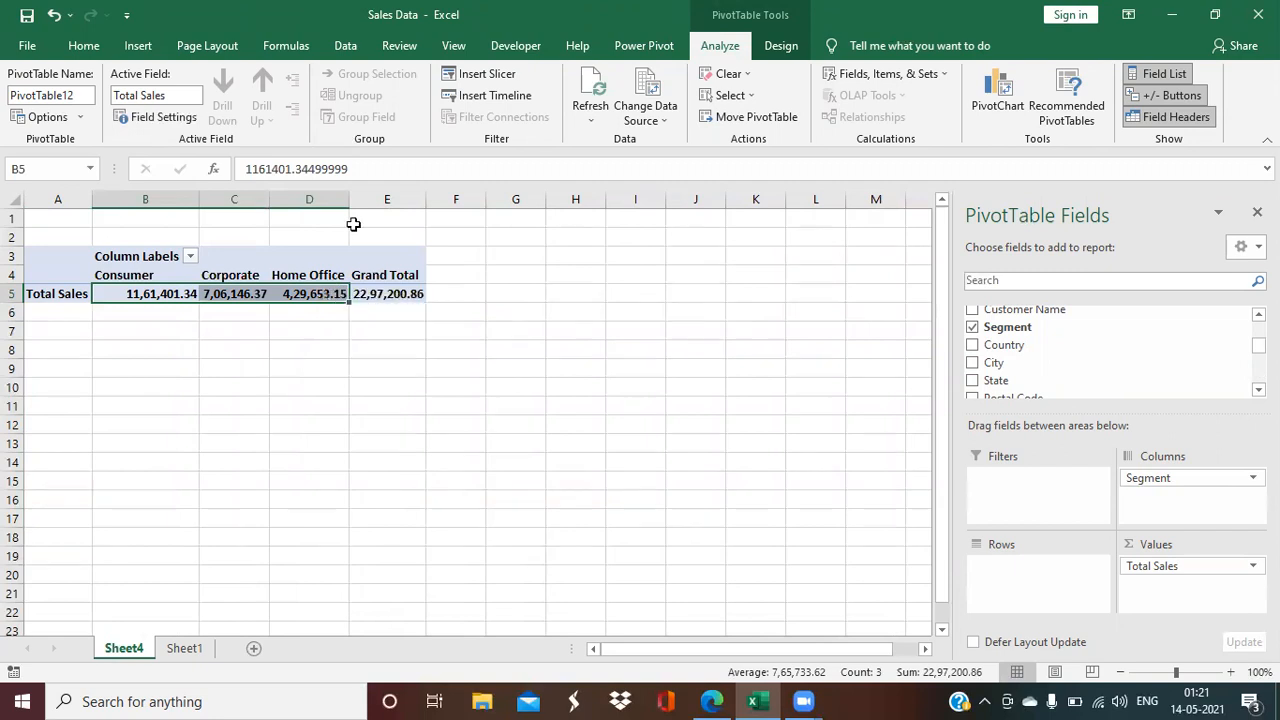
Step: Take the Segment field out of the PivotTable's columns and place it as a report filter
{"action": "left_click_drag", "start_coordinate": [1206, 477], "coordinate": [708, 428]}
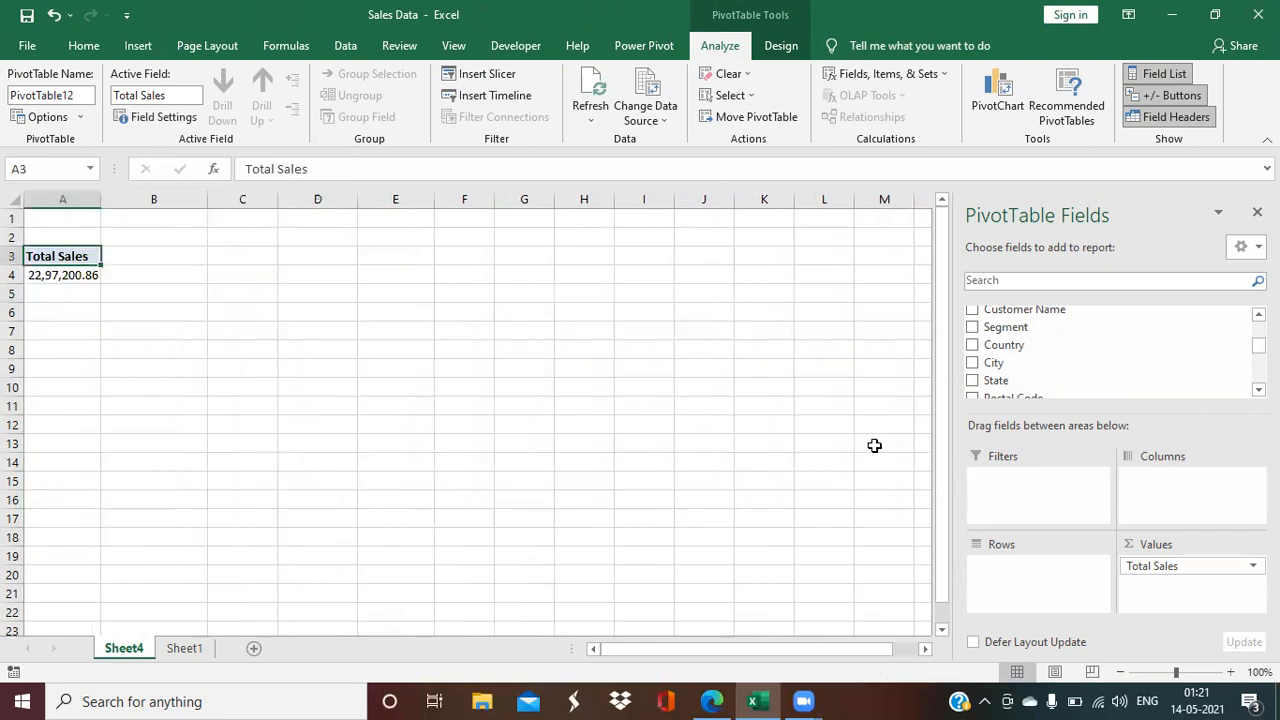
{"action": "left_click", "coordinate": [973, 329]}
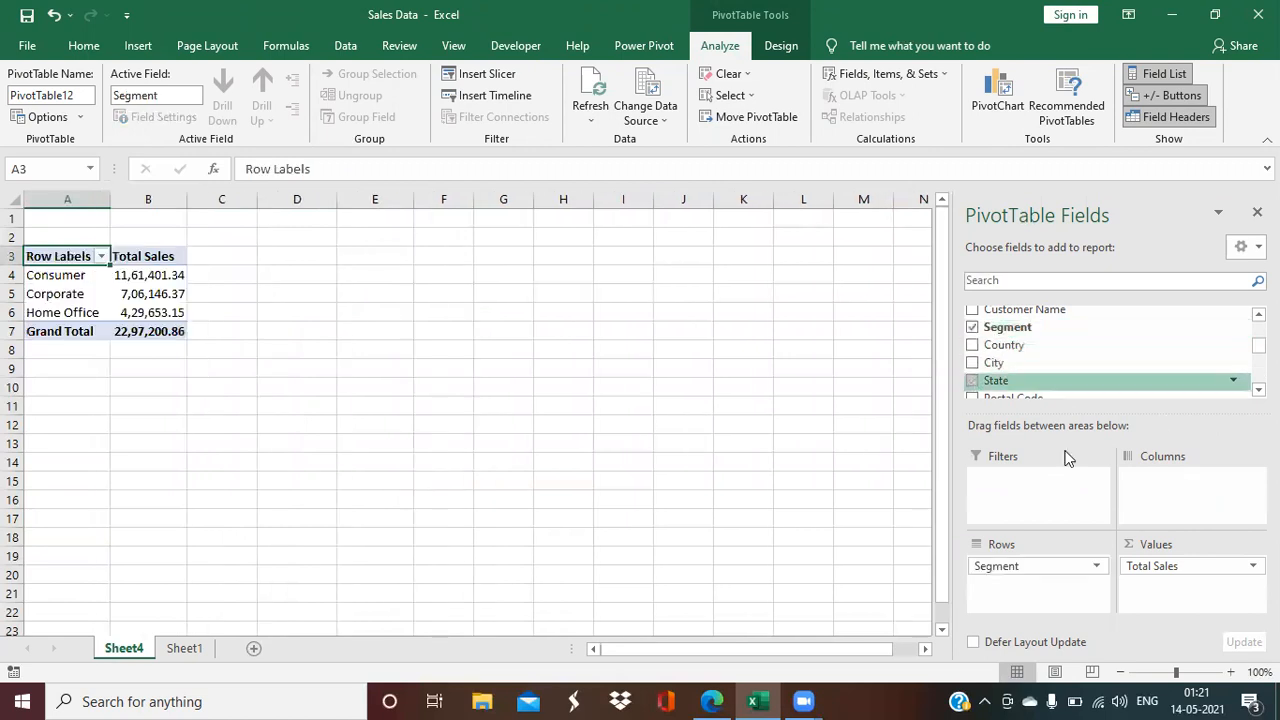
{"action": "left_click_drag", "start_coordinate": [1003, 327], "coordinate": [999, 491]}
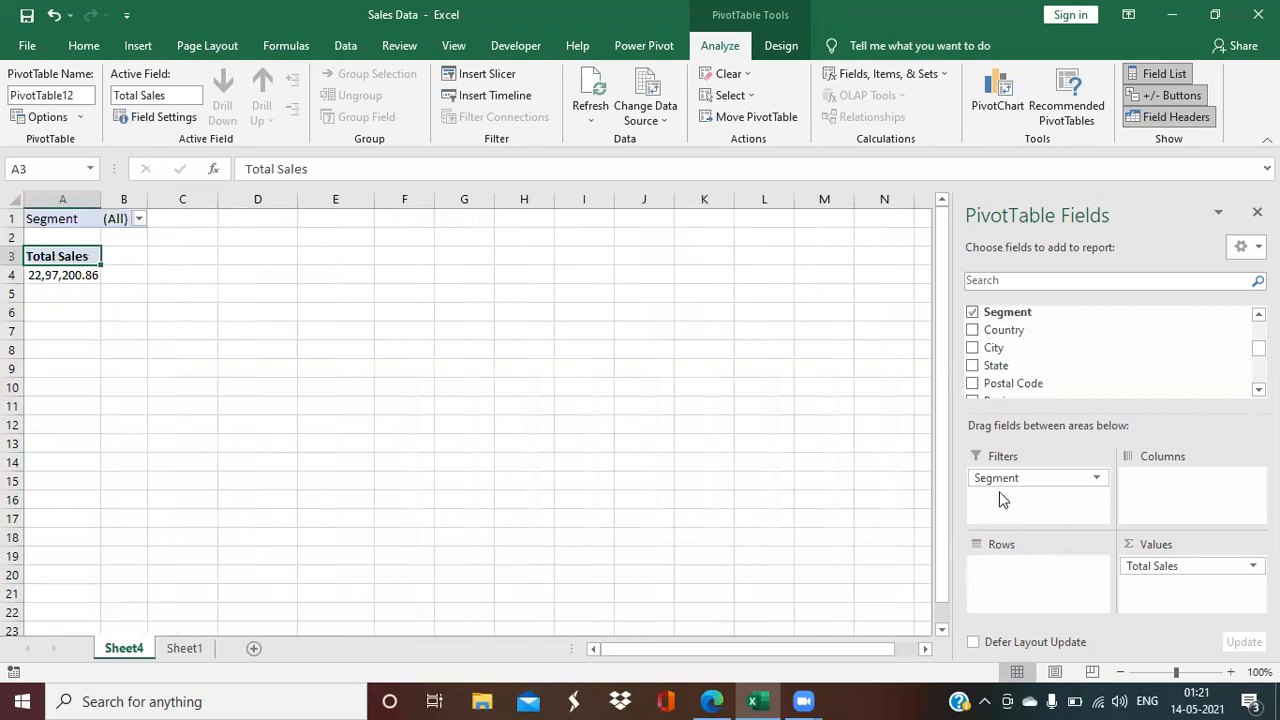
Step: Filter the PivotTable to the Consumer segment
{"action": "left_click", "coordinate": [140, 222]}
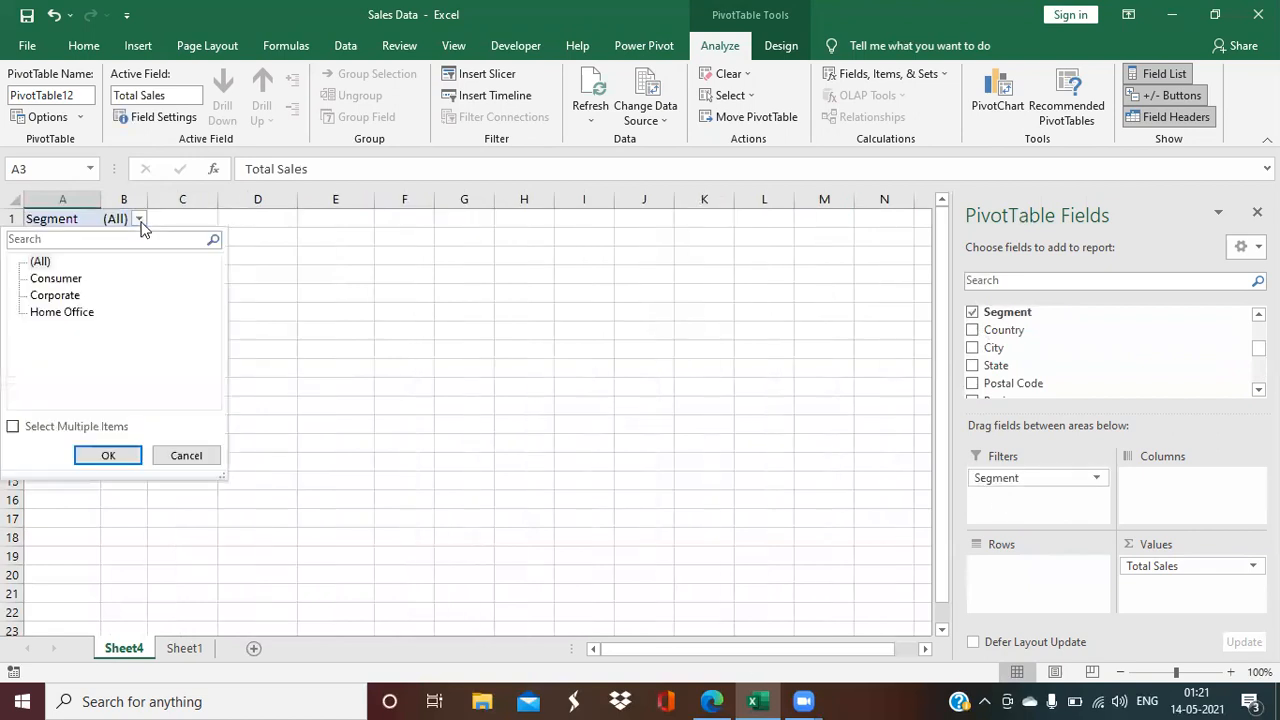
{"action": "left_click", "coordinate": [60, 279]}
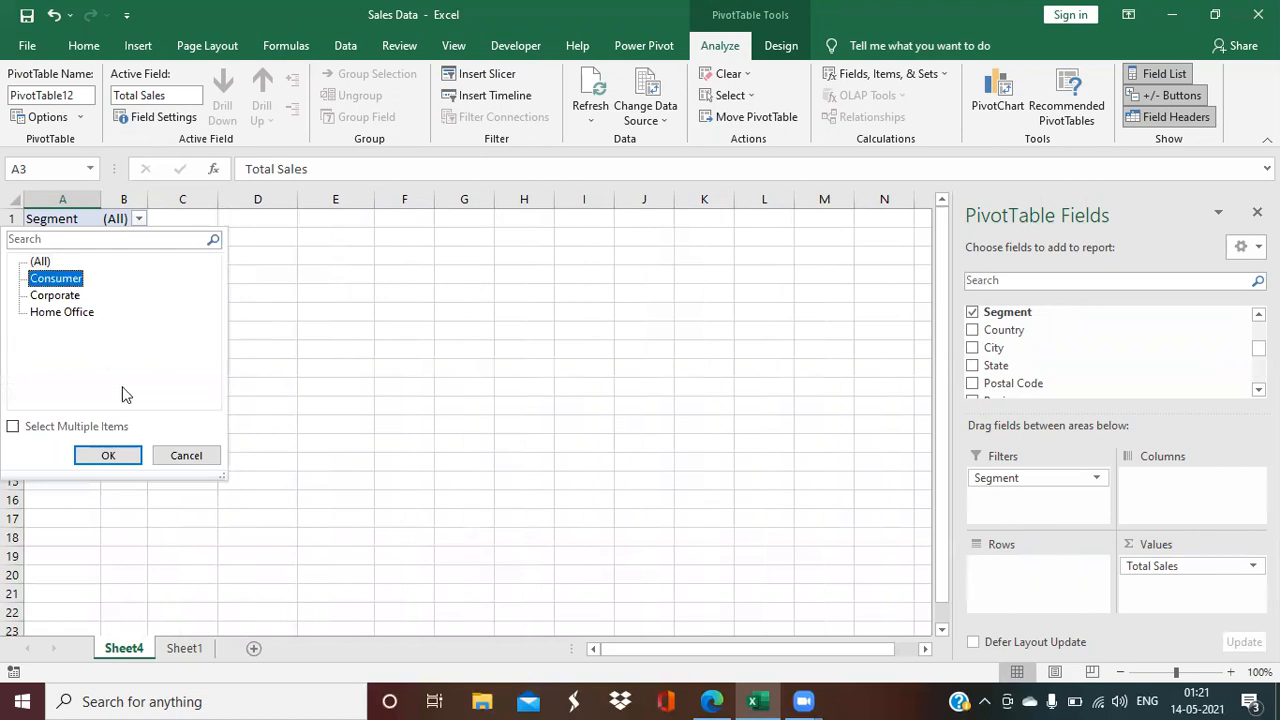
{"action": "left_click", "coordinate": [110, 456]}
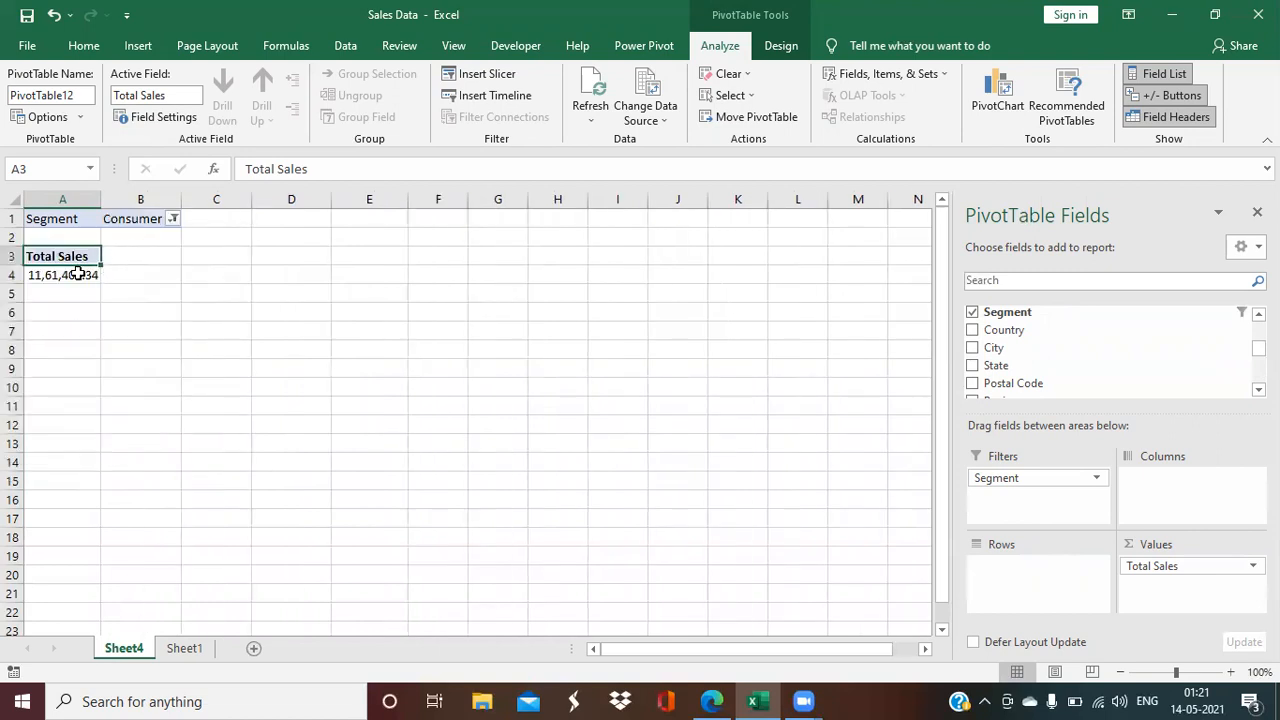
Step: Change the PivotTable's Segment filter to Corporate
{"action": "left_click", "coordinate": [173, 218]}
{"action": "left_click", "coordinate": [55, 295]}
{"action": "left_click", "coordinate": [108, 455]}
Step: Change the PivotTable's Segment filter to Home Office
{"action": "left_click", "coordinate": [167, 220]}
{"action": "left_click", "coordinate": [96, 313]}
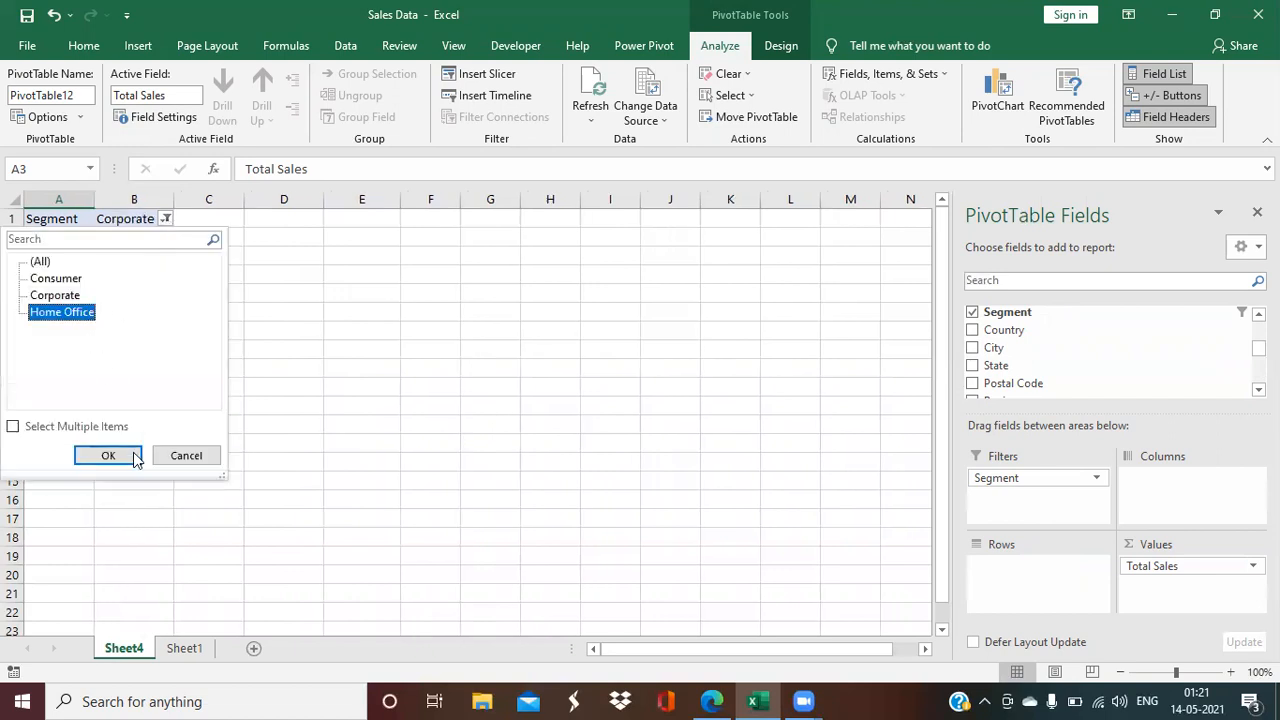
{"action": "left_click", "coordinate": [134, 457]}
Step: Allow multiple items in the Segment filter and select all segments
{"action": "left_click", "coordinate": [180, 218]}
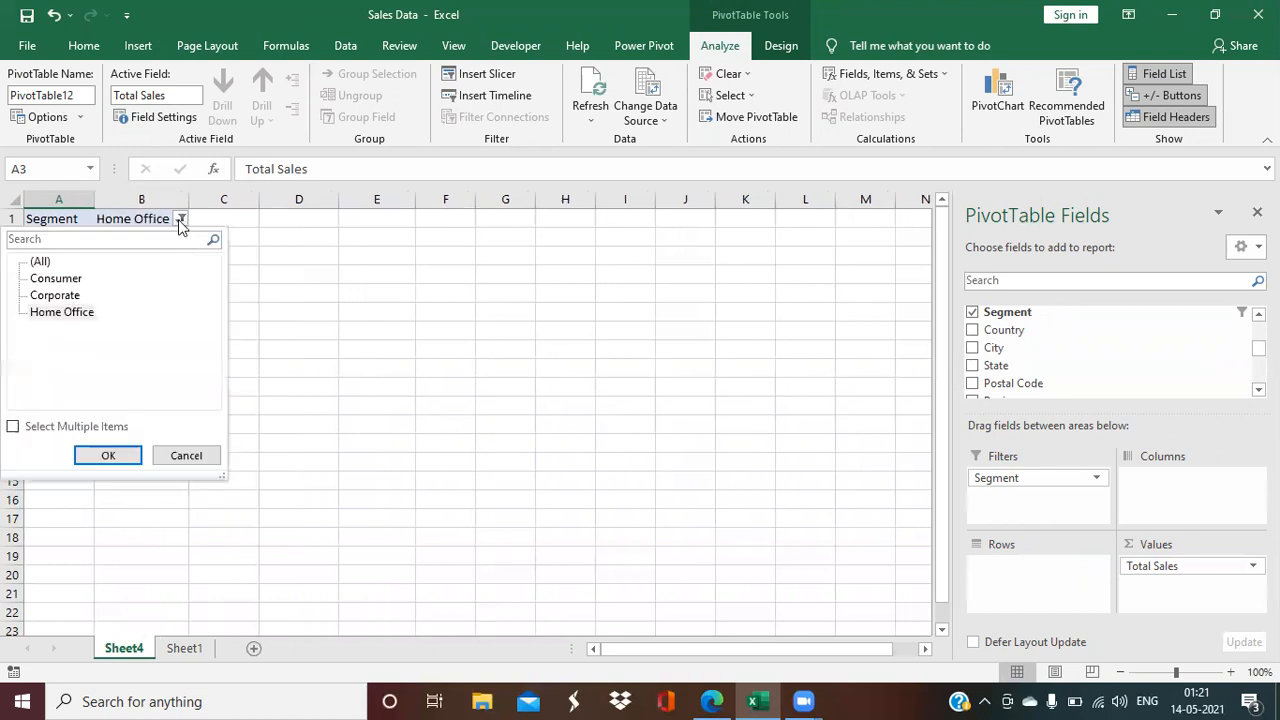
{"action": "left_click", "coordinate": [12, 427]}
{"action": "left_click", "coordinate": [33, 261]}
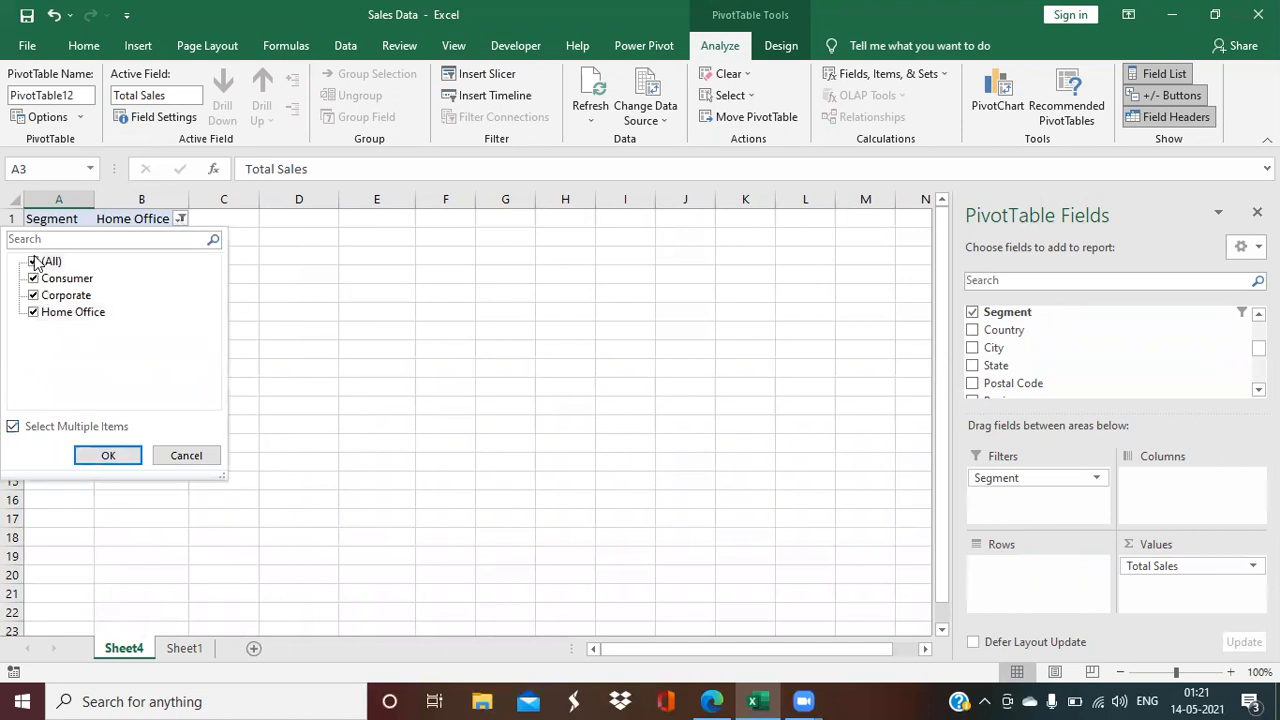
{"action": "left_click", "coordinate": [108, 455]}
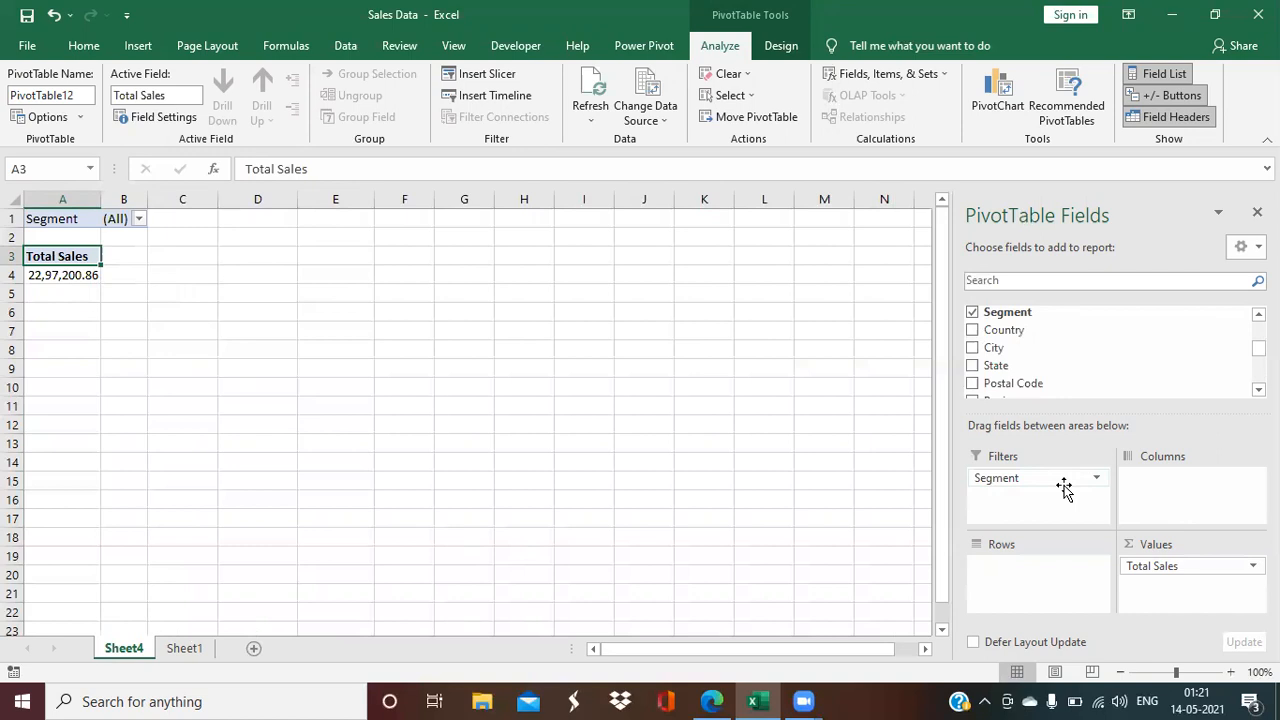
Step: Move the Segment field from the report filter to the PivotTable's rows and add Category beneath it
{"action": "left_click_drag", "start_coordinate": [1064, 487], "coordinate": [889, 391]}
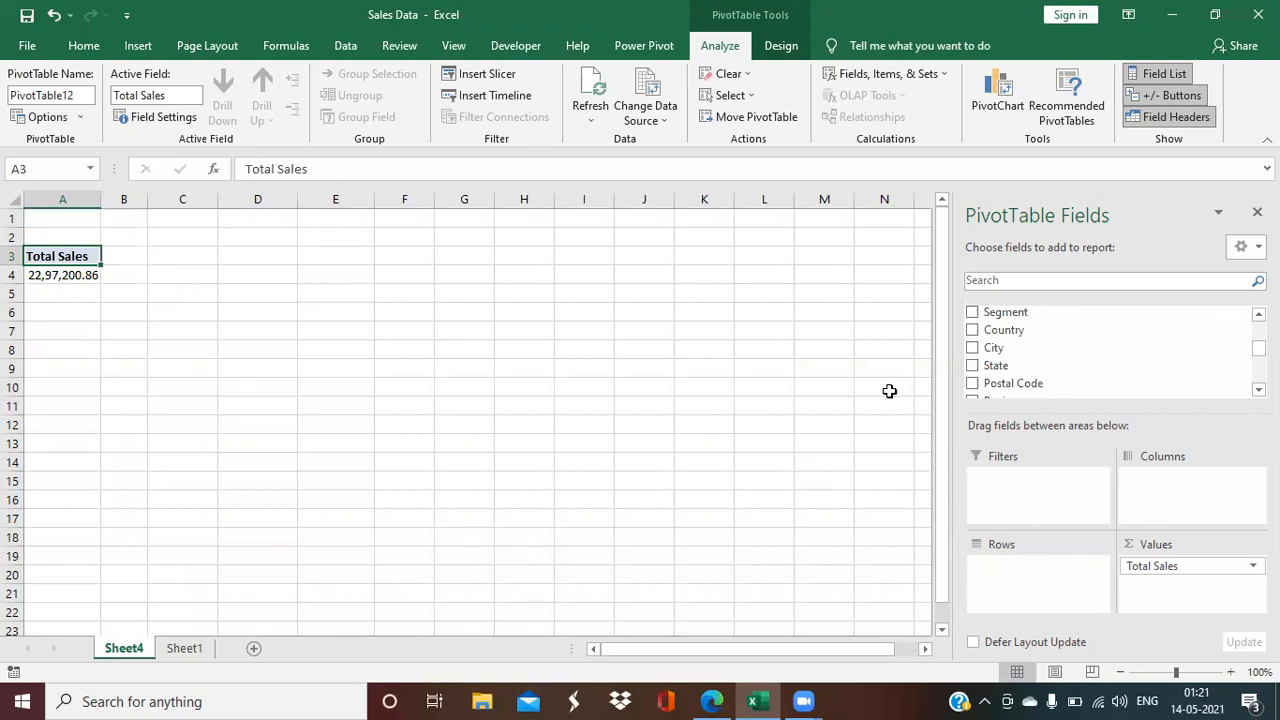
{"action": "left_click", "coordinate": [974, 312]}
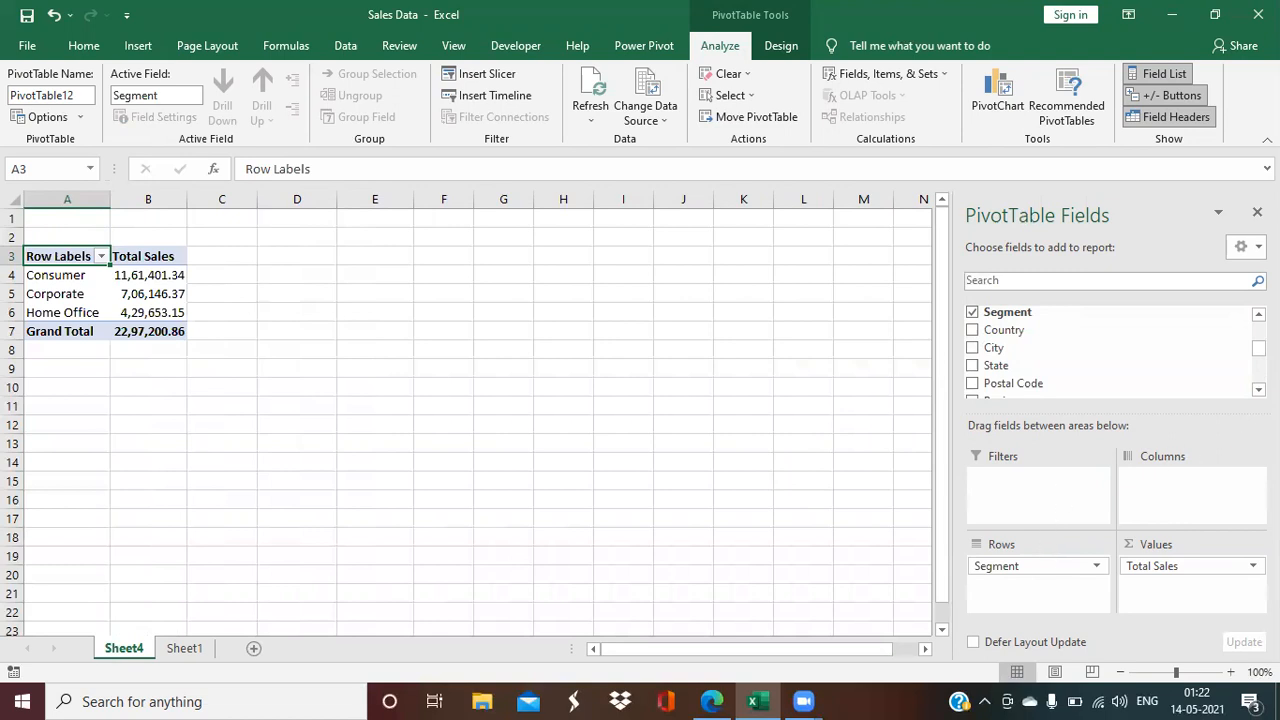
{"action": "scroll", "coordinate": [1110, 350], "scroll_direction": "down", "scroll_amount": 6}
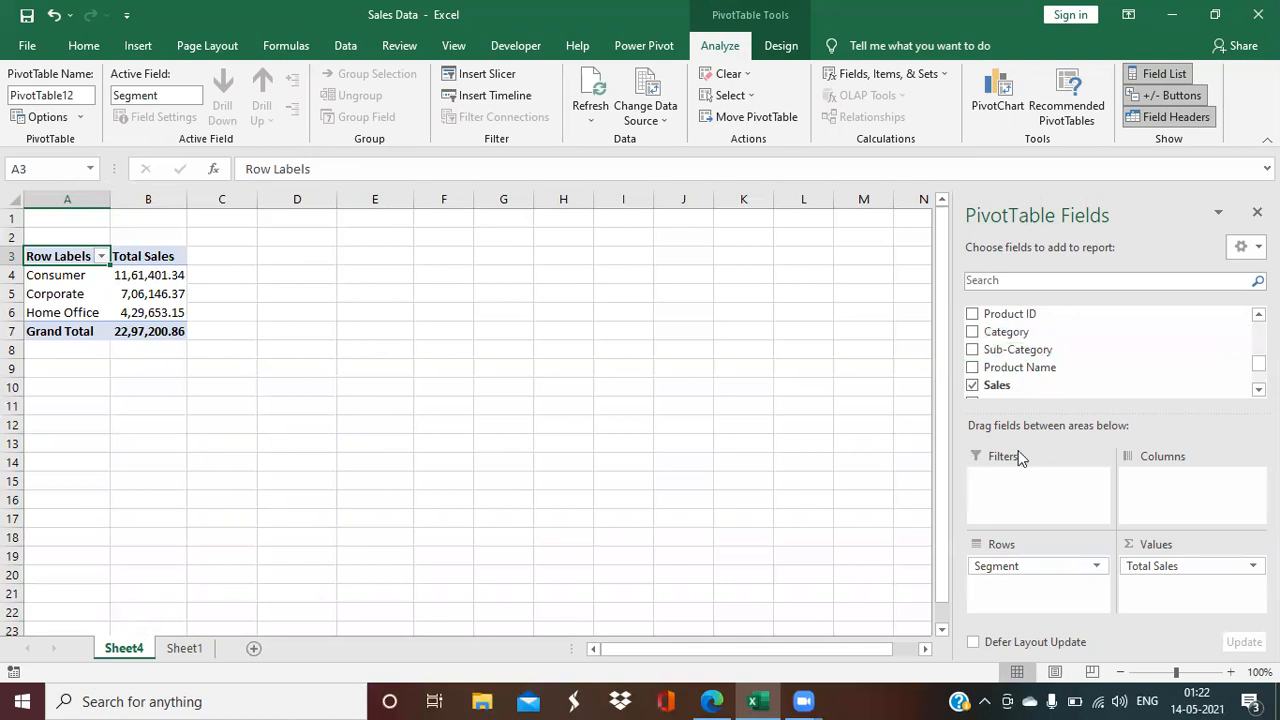
{"action": "left_click", "coordinate": [971, 334]}
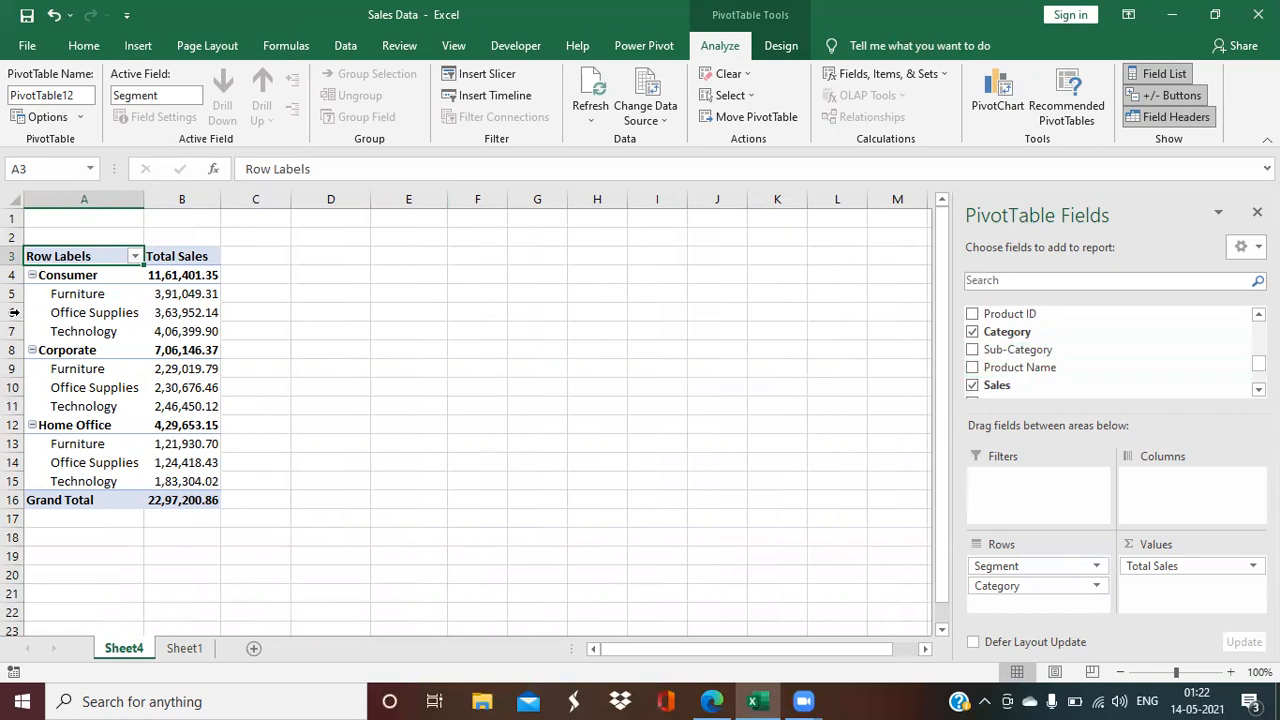
Step: Examine each segment's category sales and subtotal, along with the grand total, in the PivotTable
{"action": "left_click", "coordinate": [62, 276]}
{"action": "left_click_drag", "start_coordinate": [77, 294], "coordinate": [92, 342]}
{"action": "left_click_drag", "start_coordinate": [177, 293], "coordinate": [170, 331]}
{"action": "left_click", "coordinate": [52, 279]}
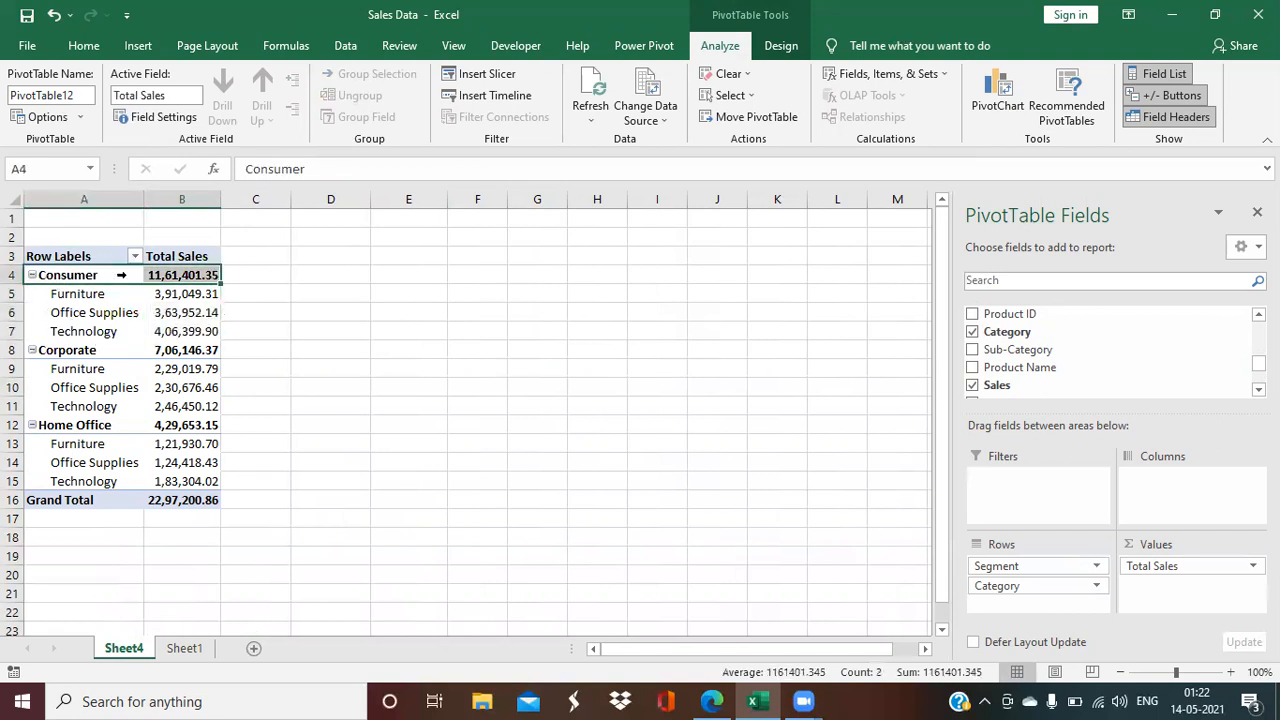
{"action": "left_click", "coordinate": [62, 350]}
{"action": "left_click_drag", "start_coordinate": [66, 365], "coordinate": [170, 408]}
{"action": "left_click", "coordinate": [107, 350]}
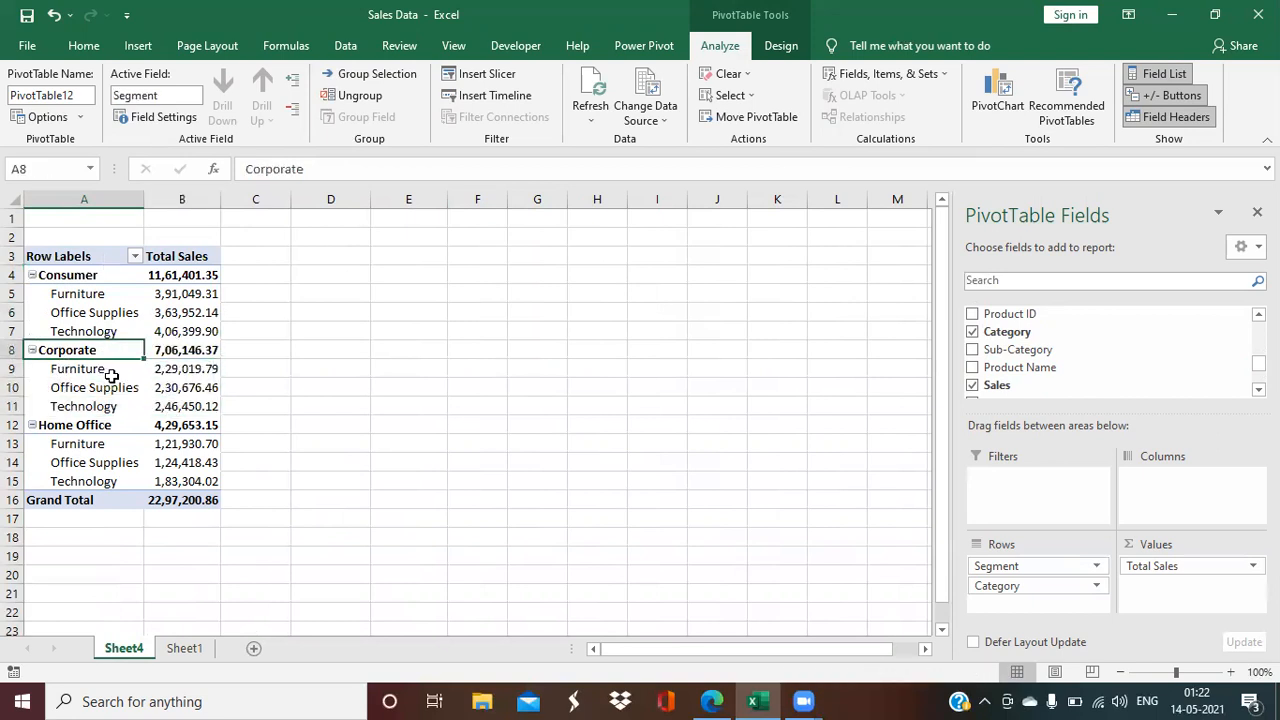
{"action": "left_click", "coordinate": [104, 427]}
{"action": "left_click_drag", "start_coordinate": [105, 444], "coordinate": [103, 477]}
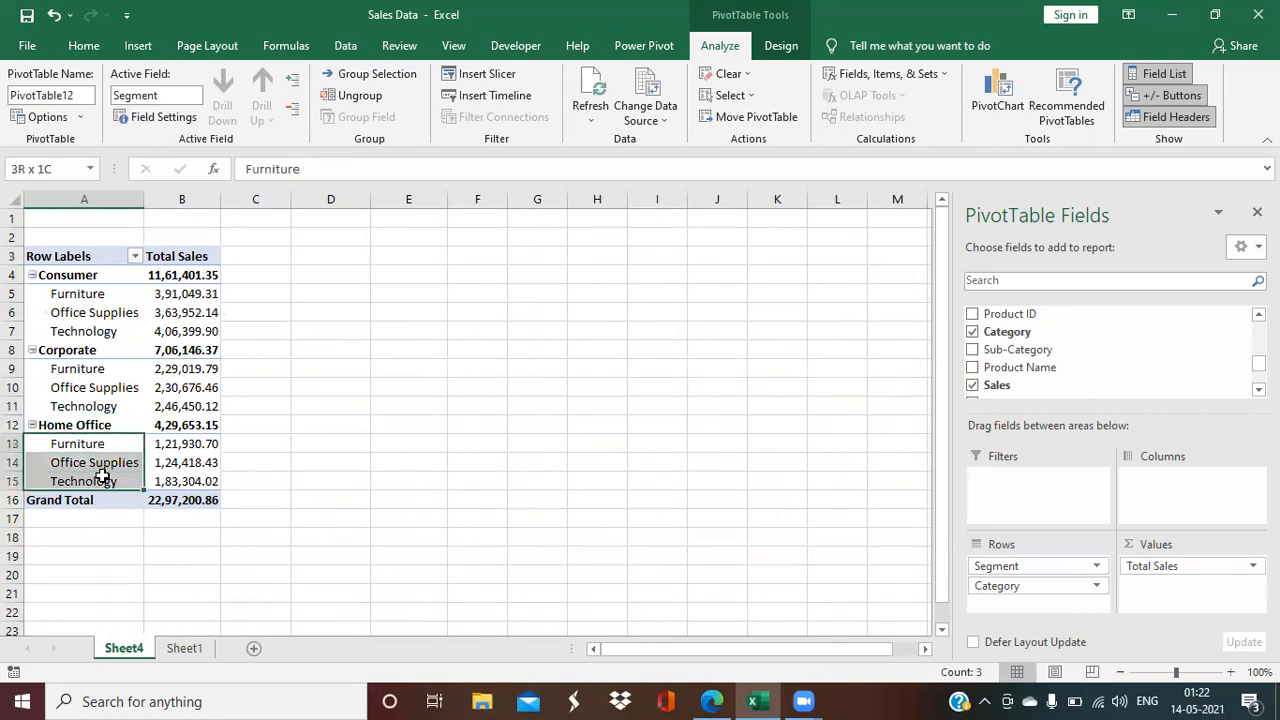
{"action": "left_click_drag", "start_coordinate": [170, 443], "coordinate": [178, 480]}
{"action": "left_click", "coordinate": [80, 425]}
{"action": "left_click_drag", "start_coordinate": [70, 500], "coordinate": [188, 500]}
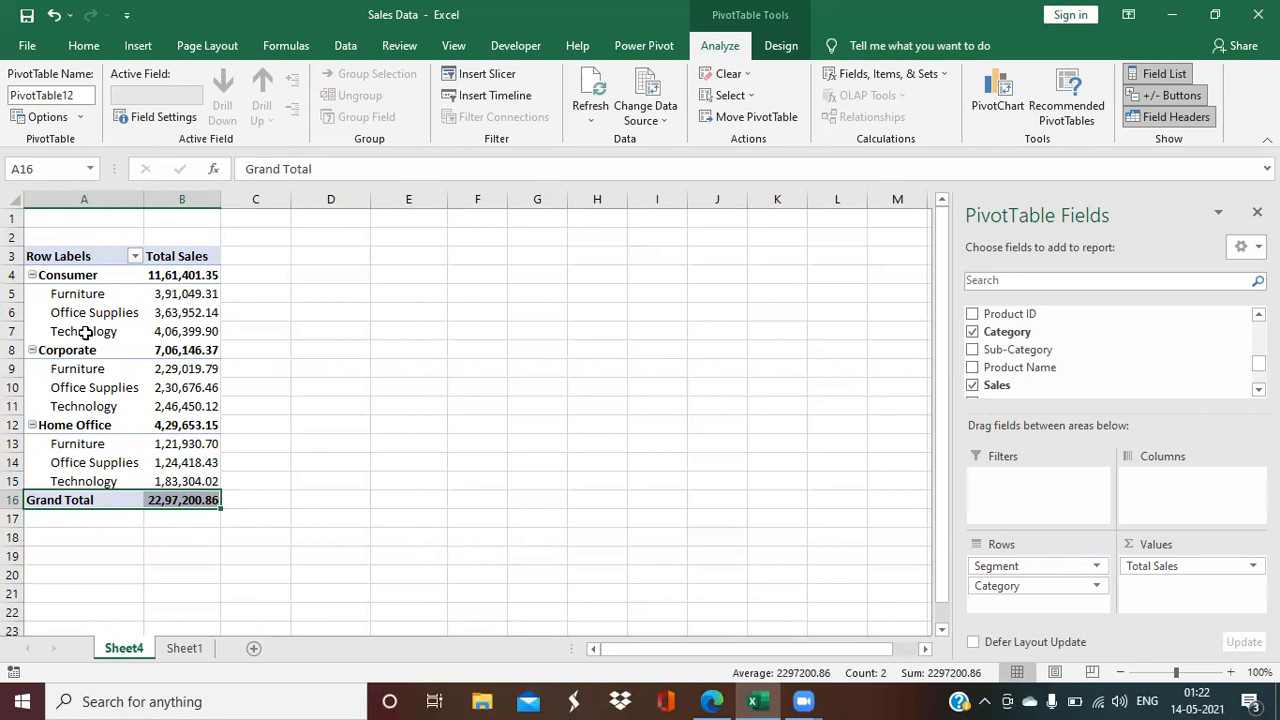
{"action": "left_click", "coordinate": [49, 275]}
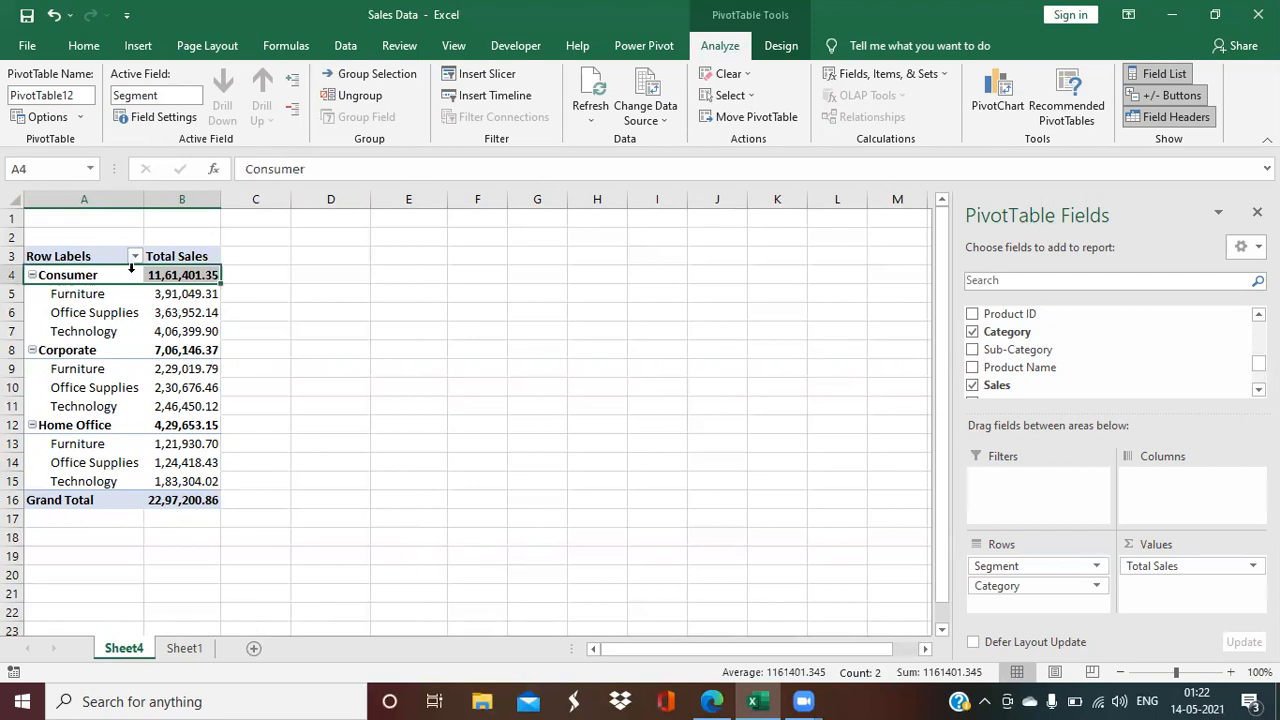
{"action": "left_click", "coordinate": [46, 351]}
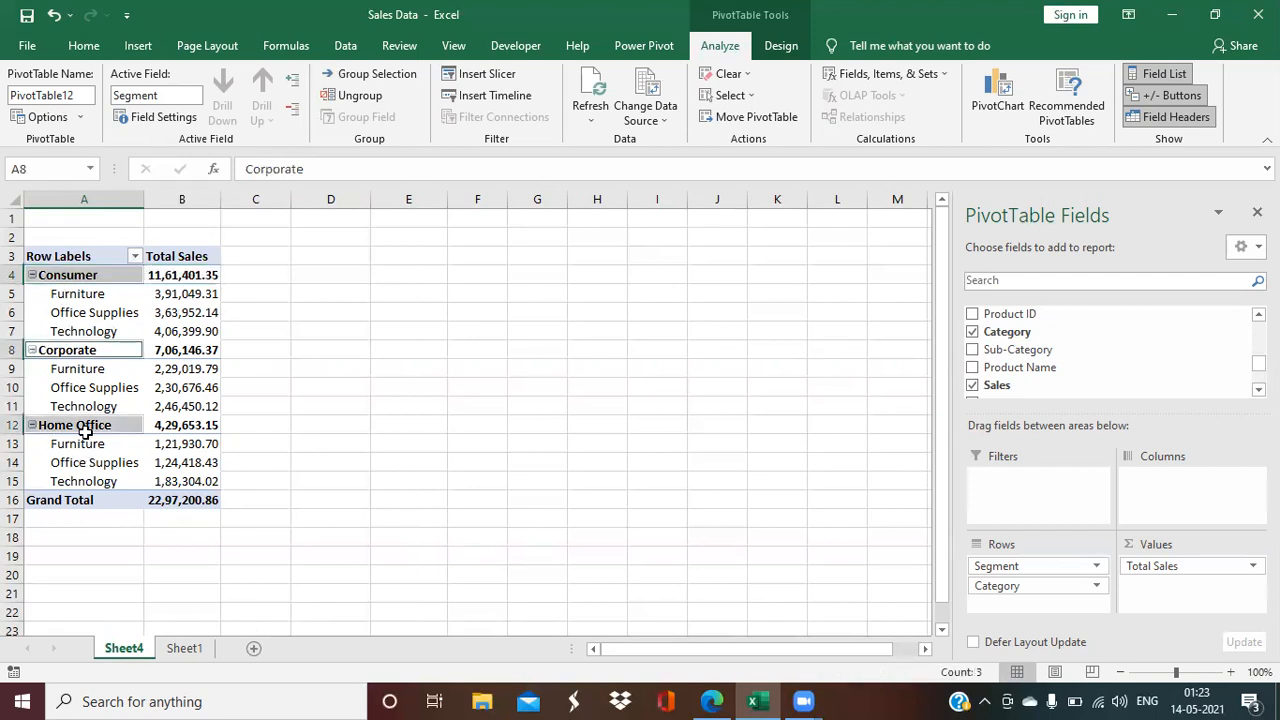
Step: Hide the segment subtotals in the PivotTable
{"action": "left_click", "coordinate": [84, 312]}
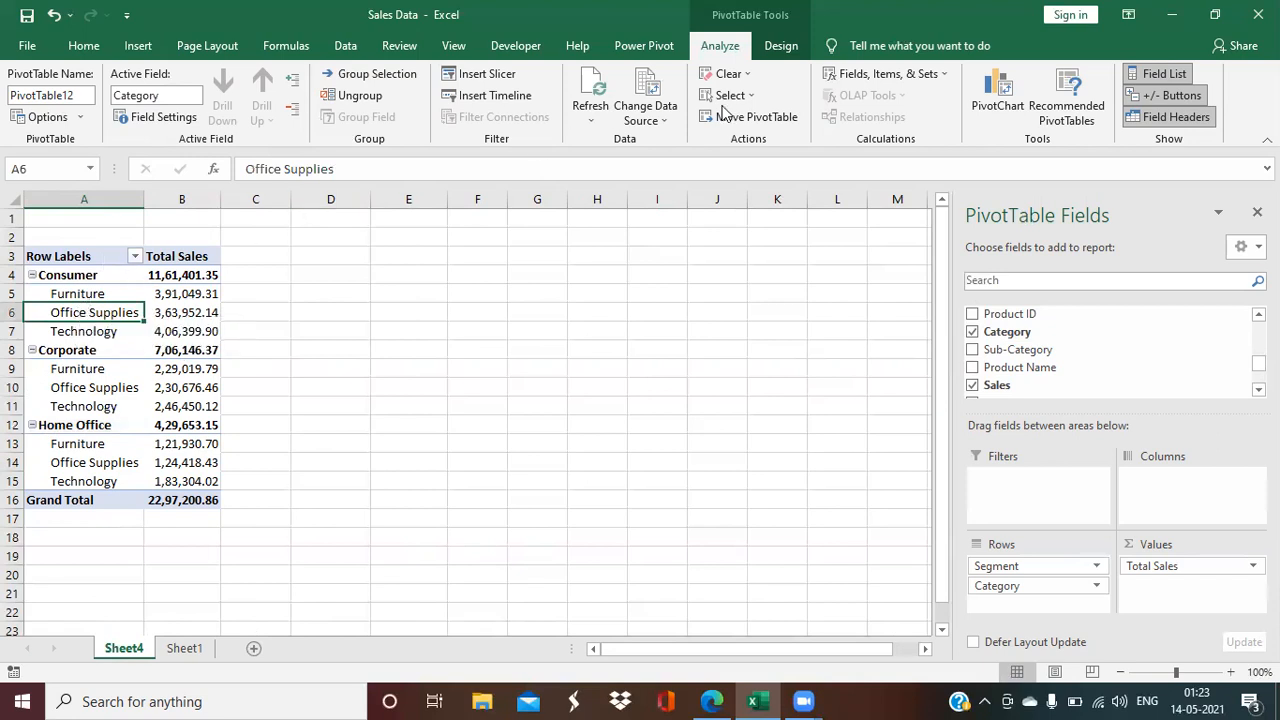
{"action": "left_click", "coordinate": [777, 47]}
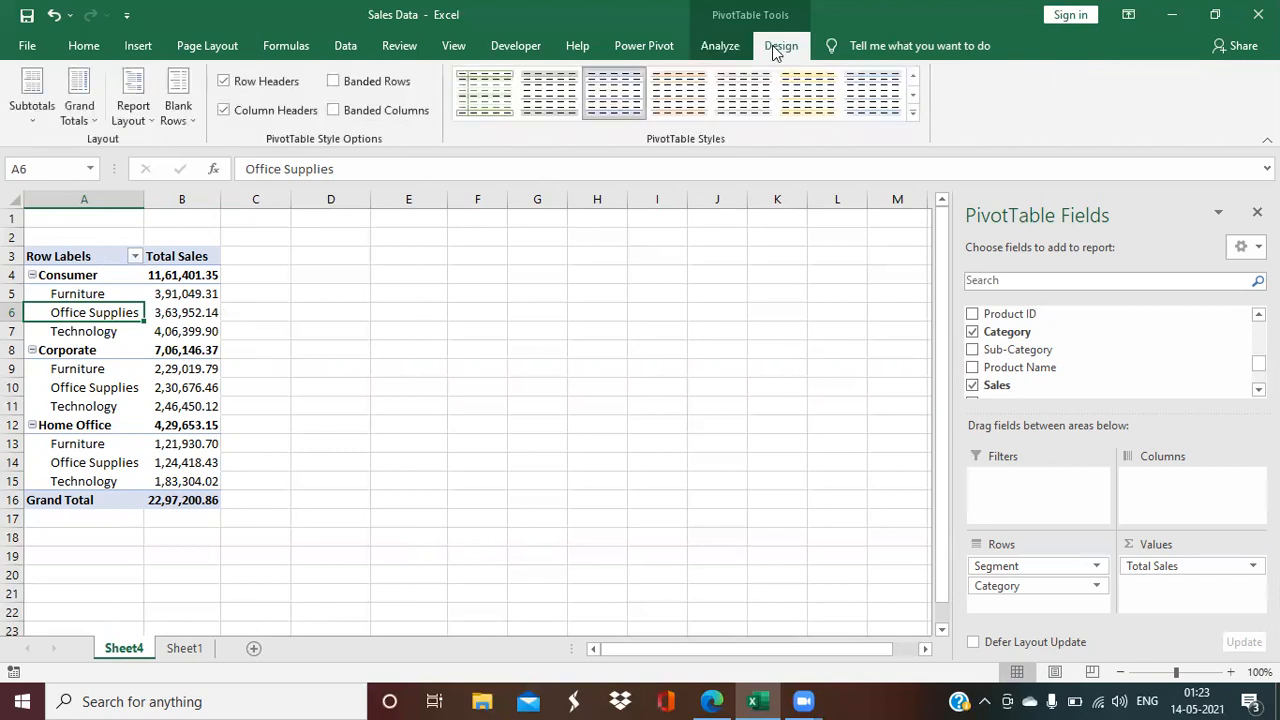
{"action": "left_click", "coordinate": [34, 118]}
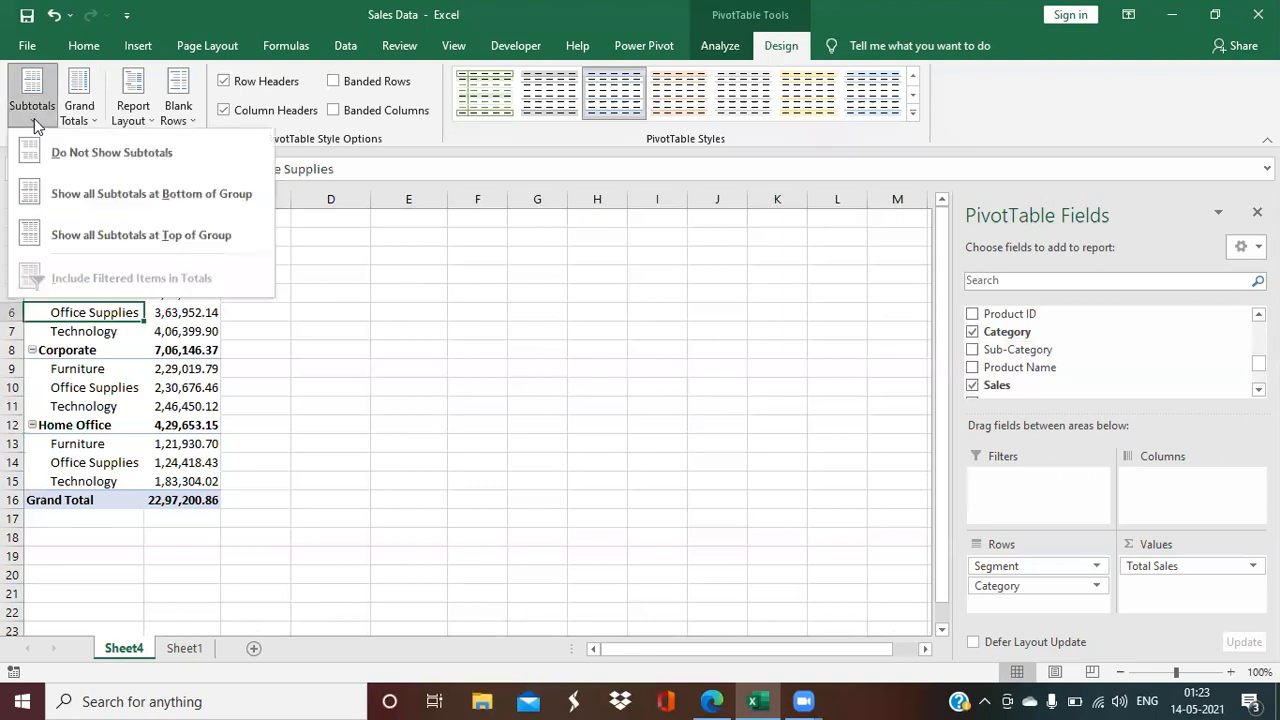
{"action": "left_click", "coordinate": [104, 156]}
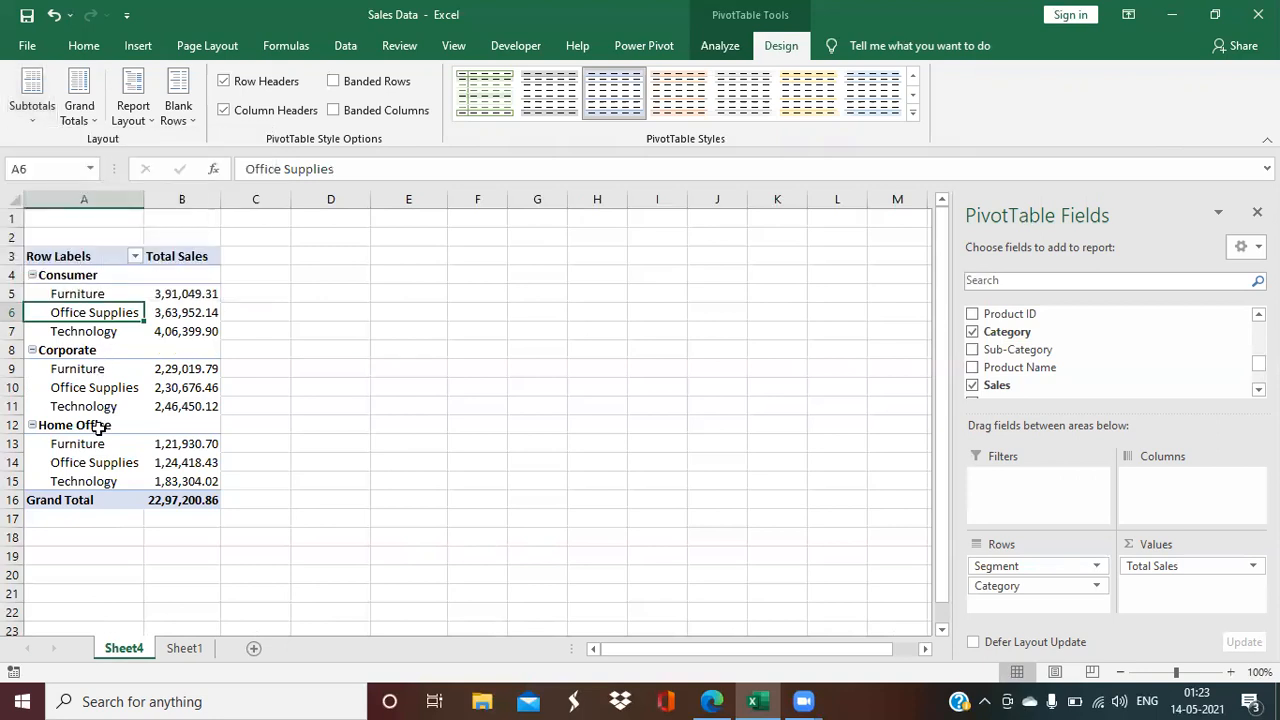
Step: Show all segment subtotals at the bottom of each group in the PivotTable
{"action": "left_click", "coordinate": [28, 118]}
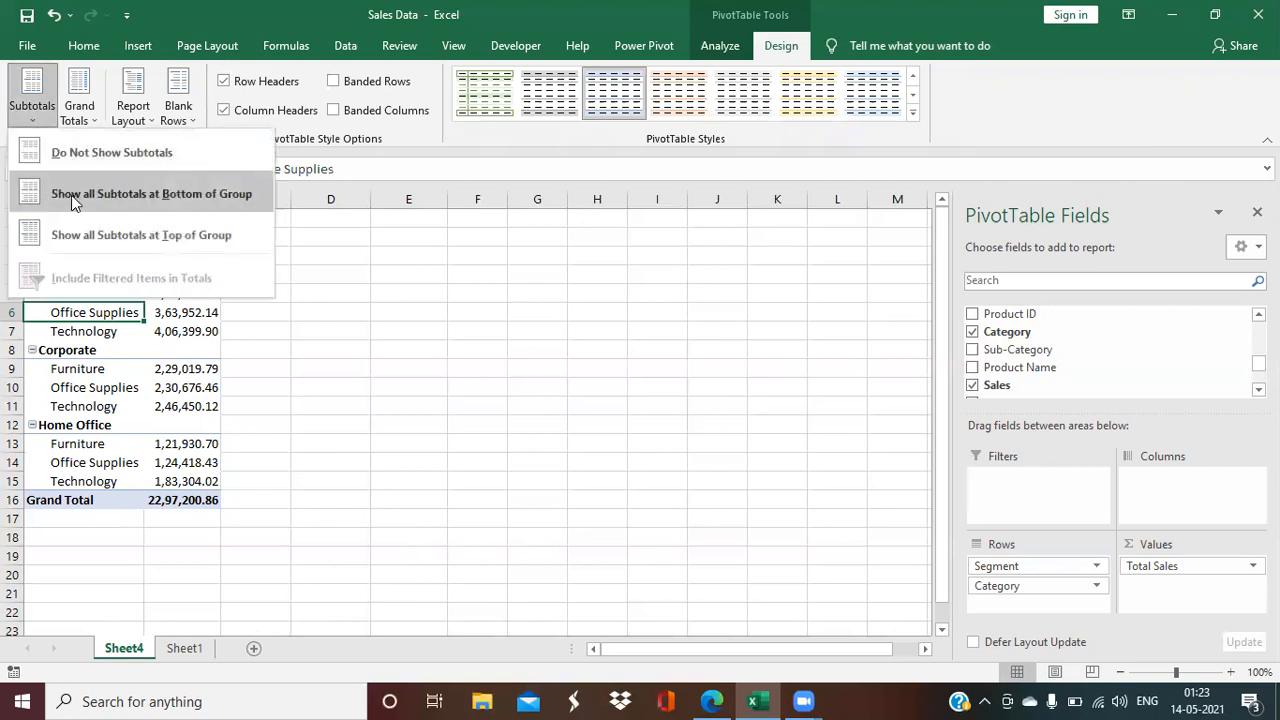
{"action": "left_click", "coordinate": [128, 388]}
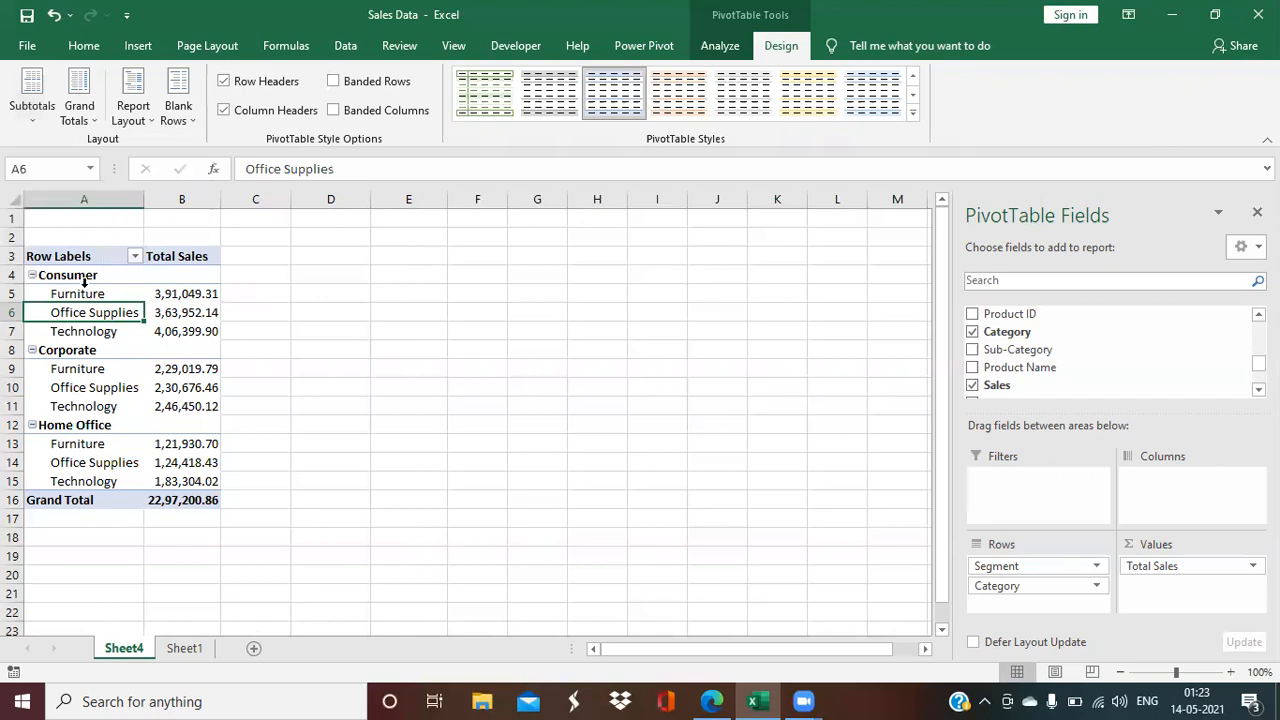
{"action": "left_click", "coordinate": [70, 275]}
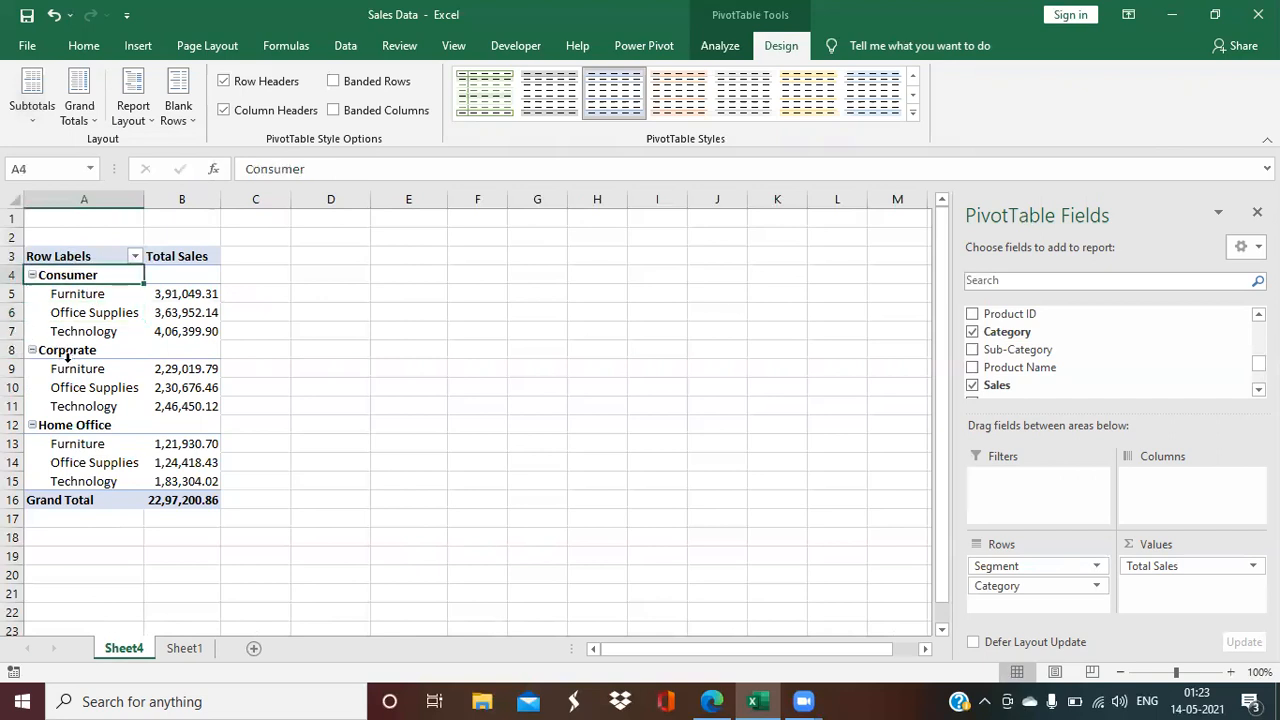
{"action": "left_click", "coordinate": [33, 100]}
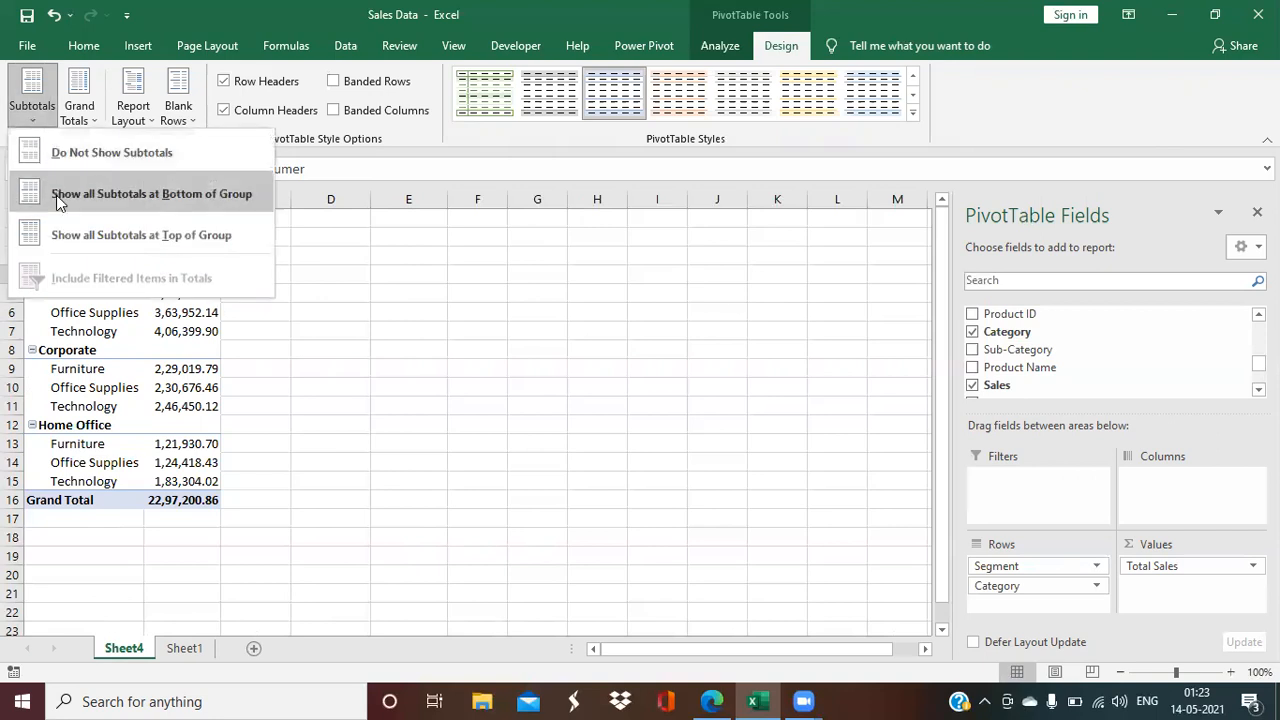
{"action": "left_click", "coordinate": [56, 195]}
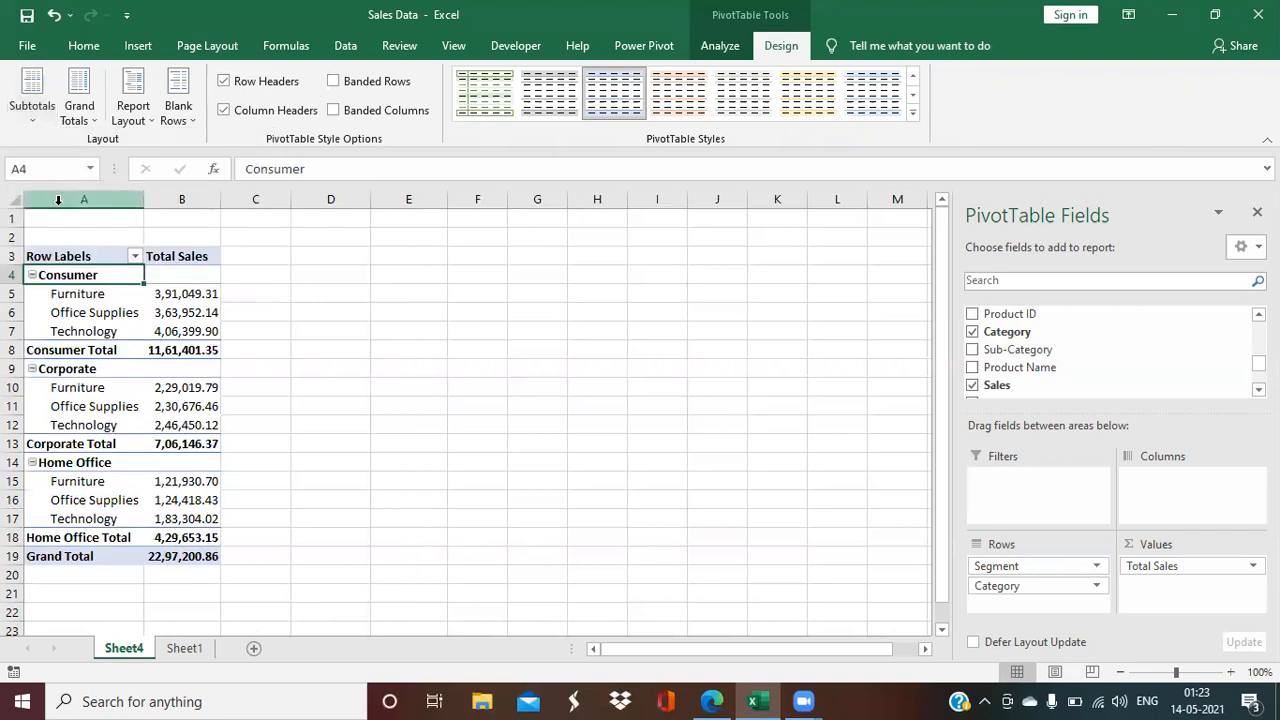
Step: Examine the category sales and the total rows at the bottom of the Consumer, Corporate and Home Office groups
{"action": "left_click", "coordinate": [64, 349]}
{"action": "left_click_drag", "start_coordinate": [186, 294], "coordinate": [192, 338]}
{"action": "left_click_drag", "start_coordinate": [82, 390], "coordinate": [90, 438]}
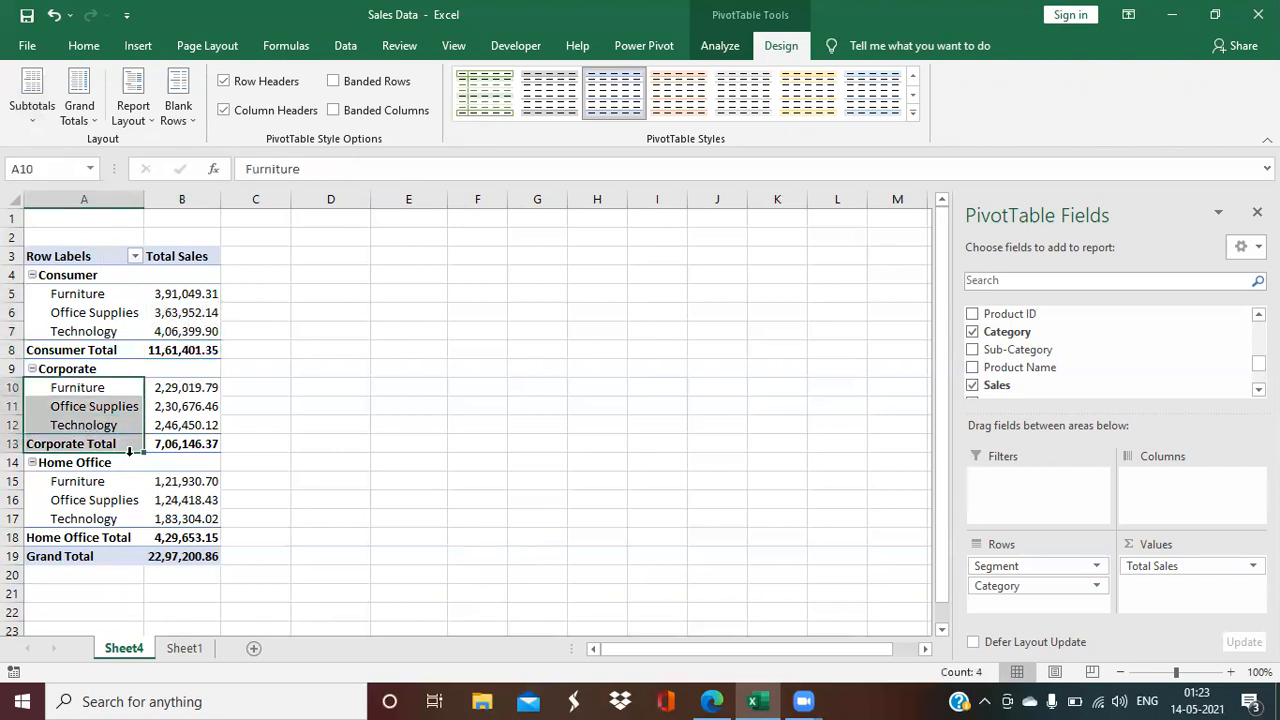
{"action": "left_click_drag", "start_coordinate": [104, 486], "coordinate": [124, 528]}
{"action": "left_click", "coordinate": [200, 535]}
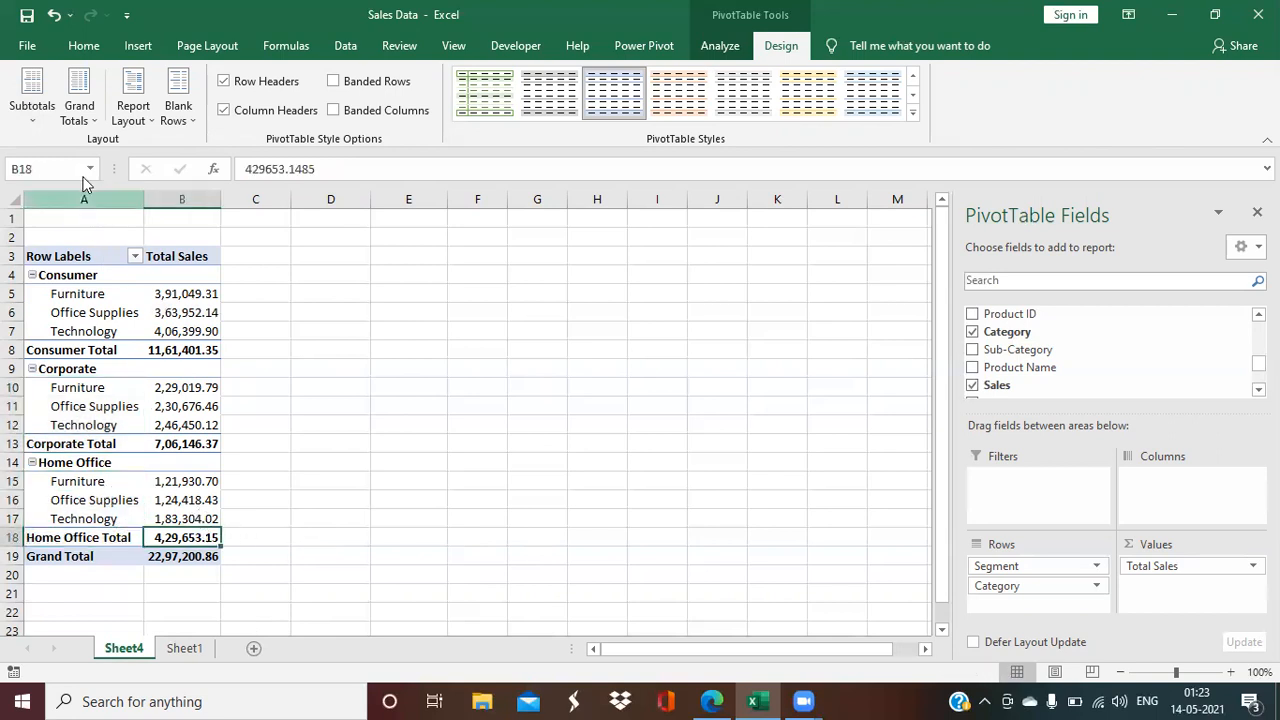
{"action": "left_click", "coordinate": [34, 120]}
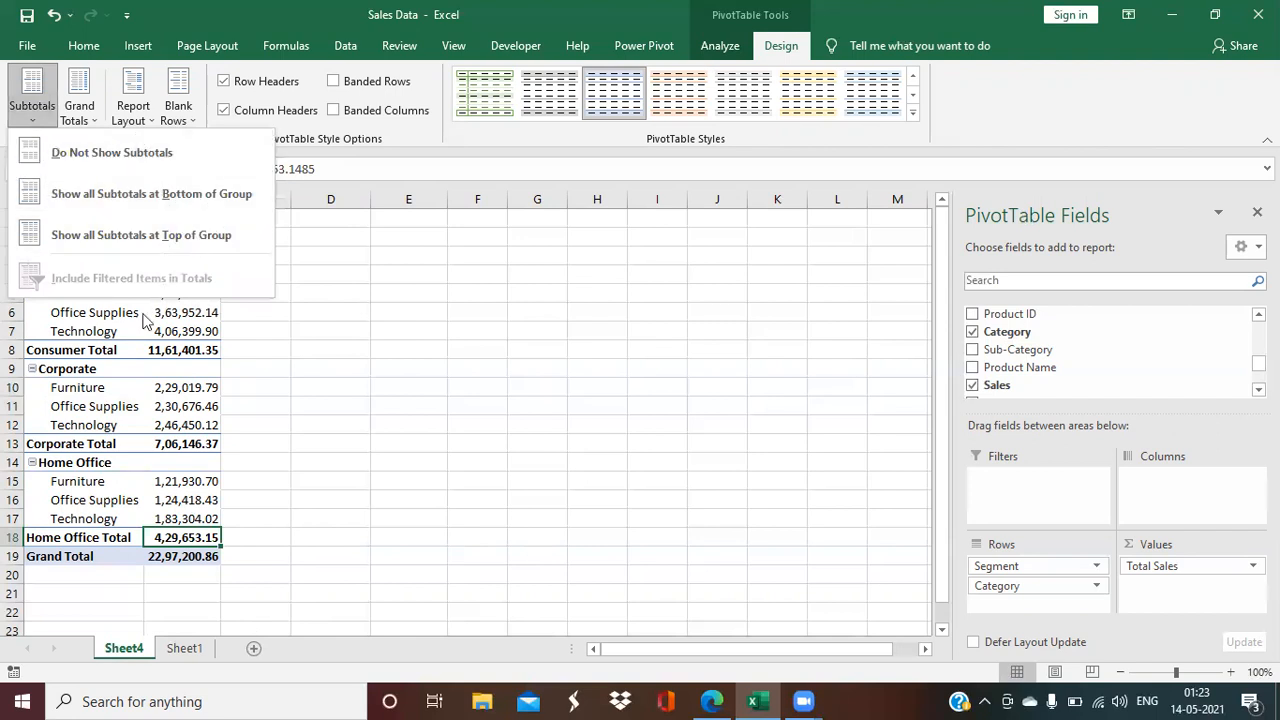
{"action": "left_click", "coordinate": [100, 338]}
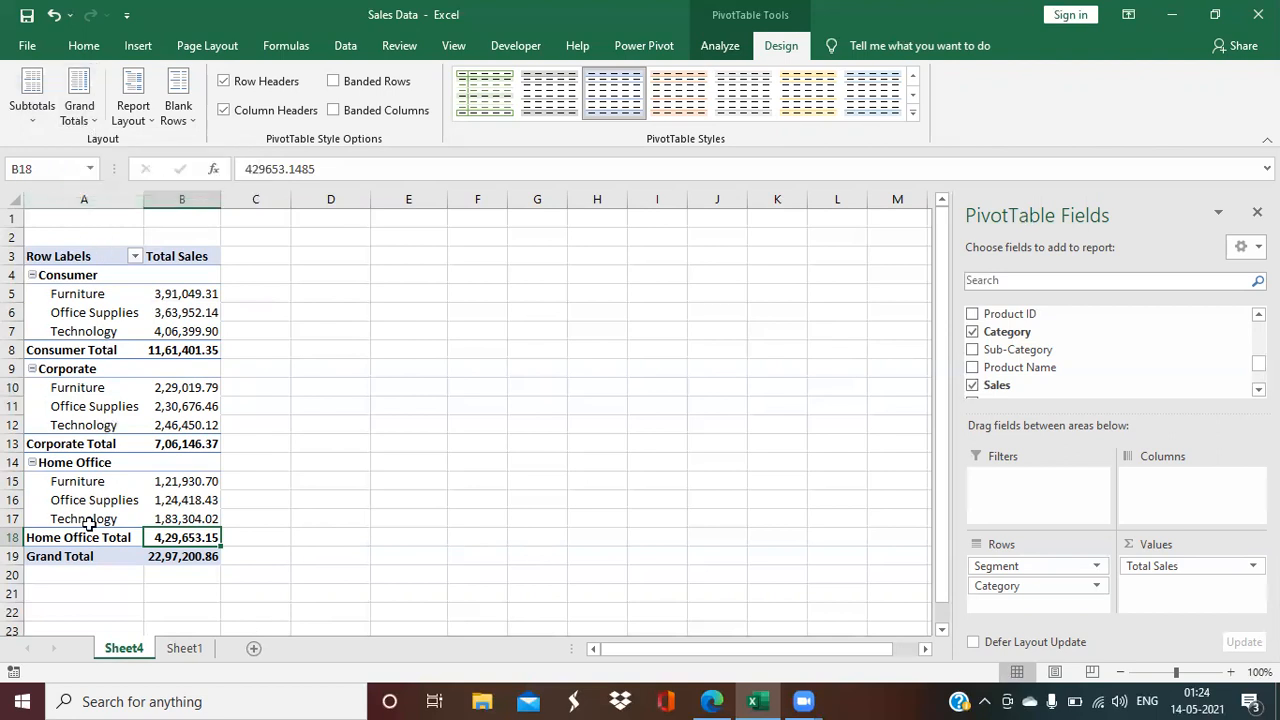
Step: Turn the PivotTable's grand totals off for rows and columns
{"action": "left_click_drag", "start_coordinate": [62, 561], "coordinate": [183, 557]}
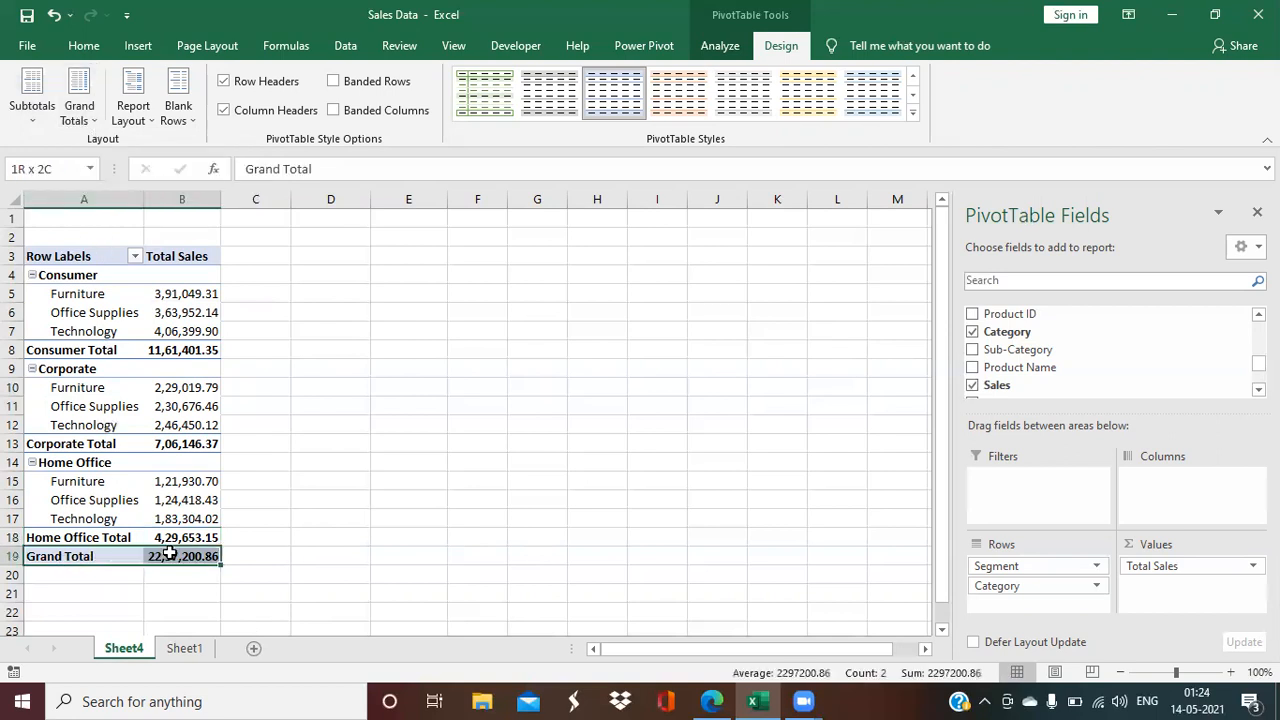
{"action": "left_click", "coordinate": [92, 122]}
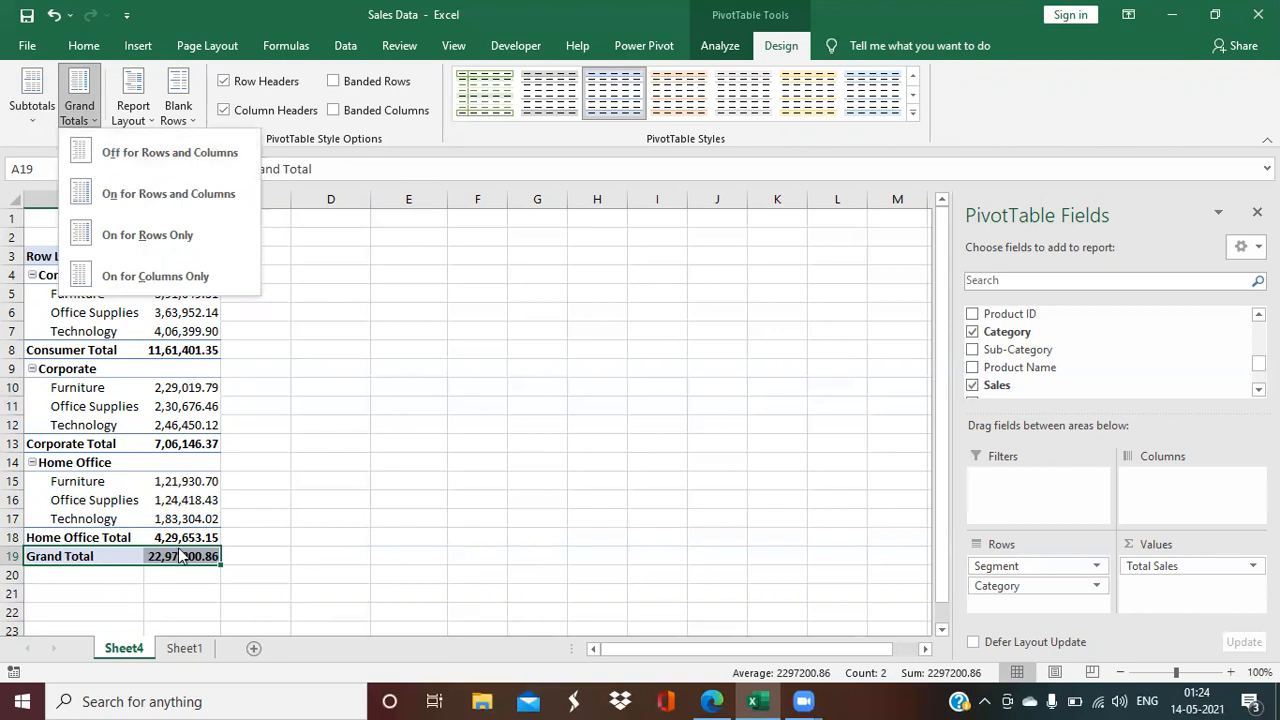
{"action": "left_click", "coordinate": [149, 157]}
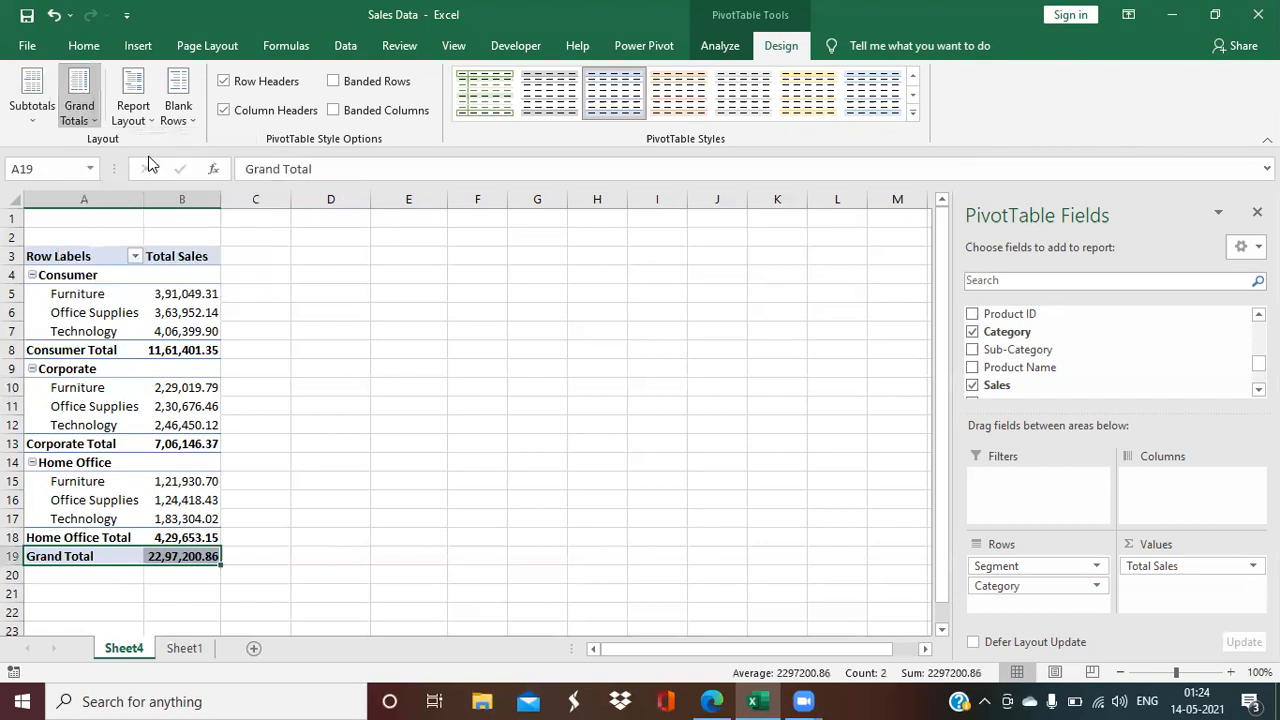
Step: Turn the PivotTable's grand totals on for rows and columns
{"action": "left_click", "coordinate": [96, 121]}
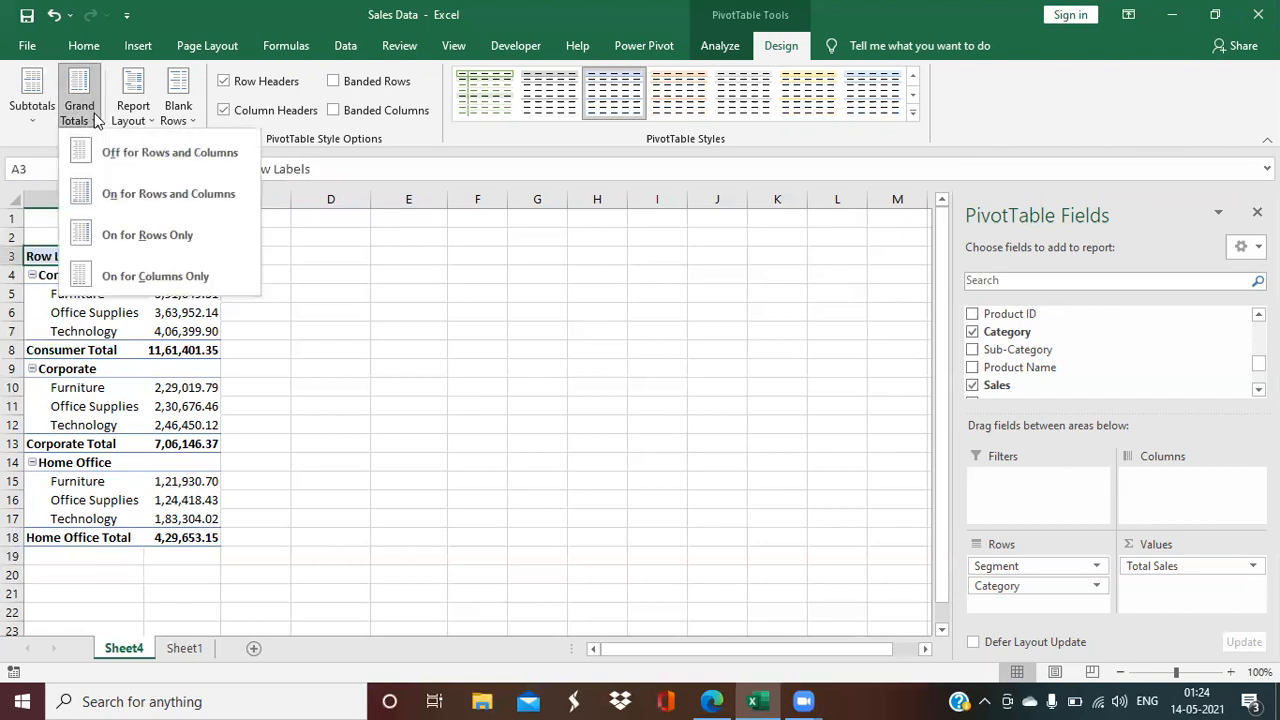
{"action": "left_click", "coordinate": [119, 199]}
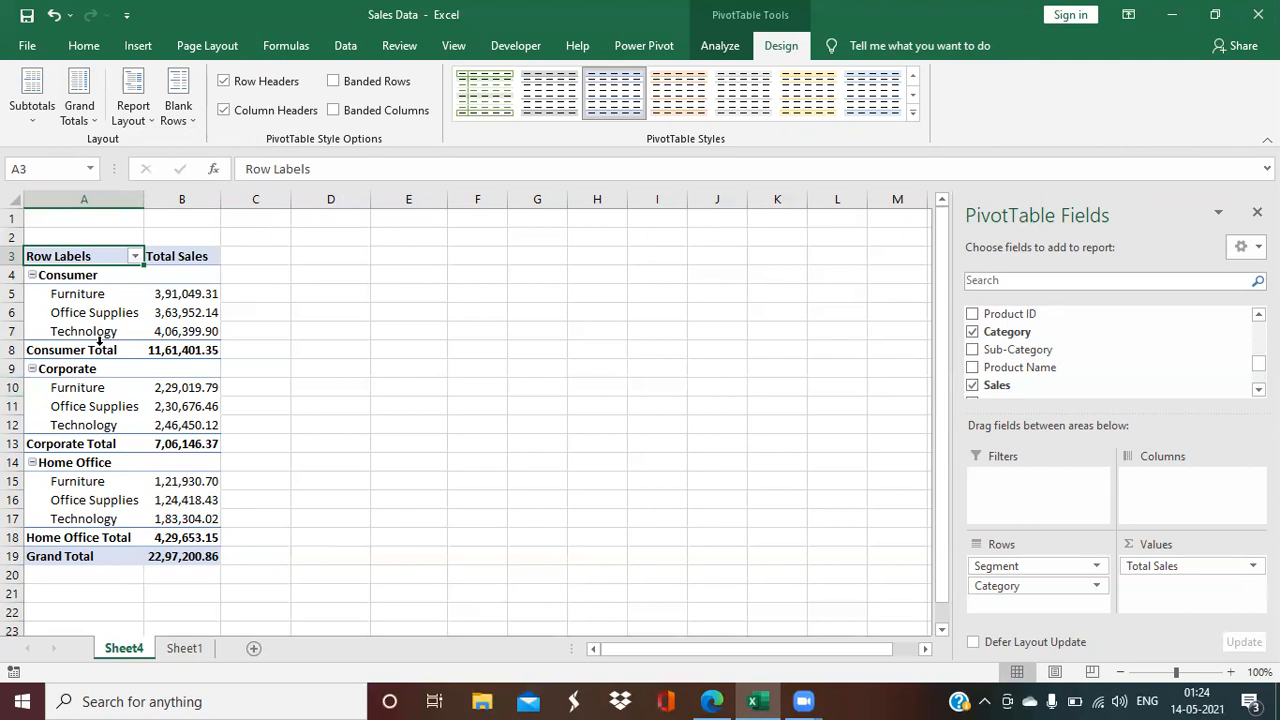
{"action": "left_click_drag", "start_coordinate": [94, 294], "coordinate": [177, 326]}
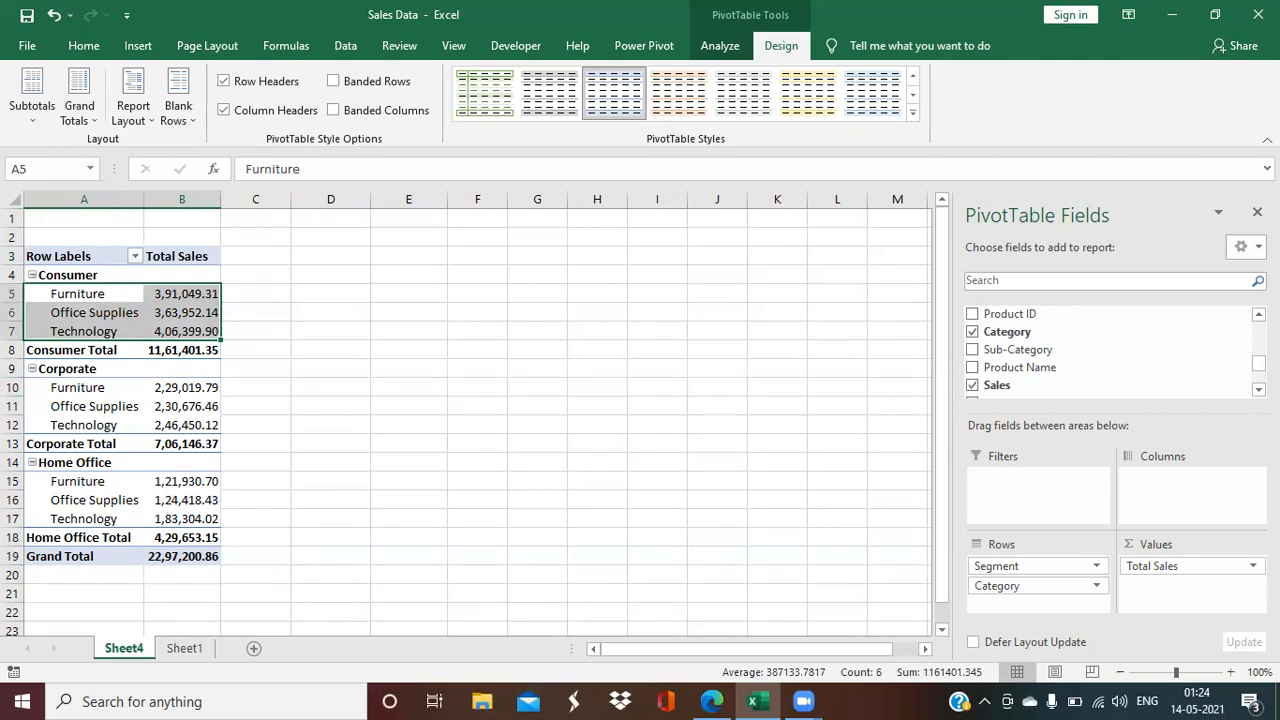
{"action": "scroll", "coordinate": [1110, 350], "scroll_direction": "down", "scroll_amount": 2}
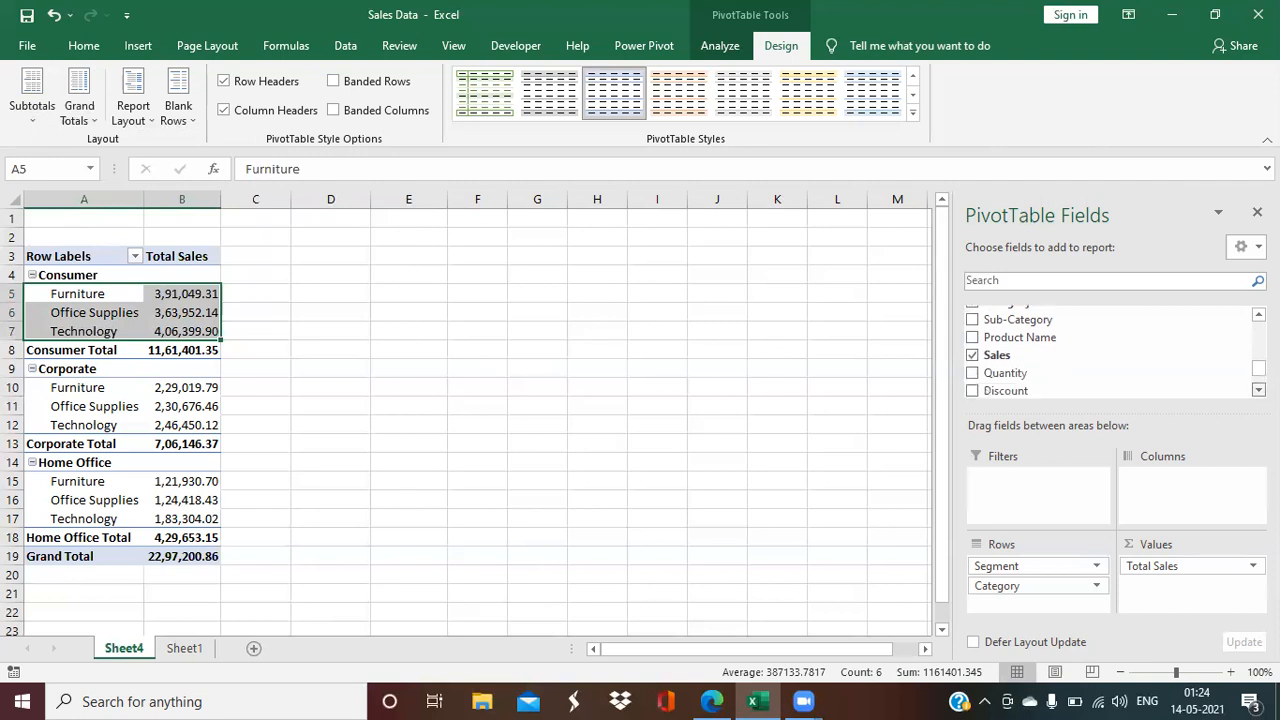
{"action": "scroll", "coordinate": [1110, 350], "scroll_direction": "up", "scroll_amount": 3}
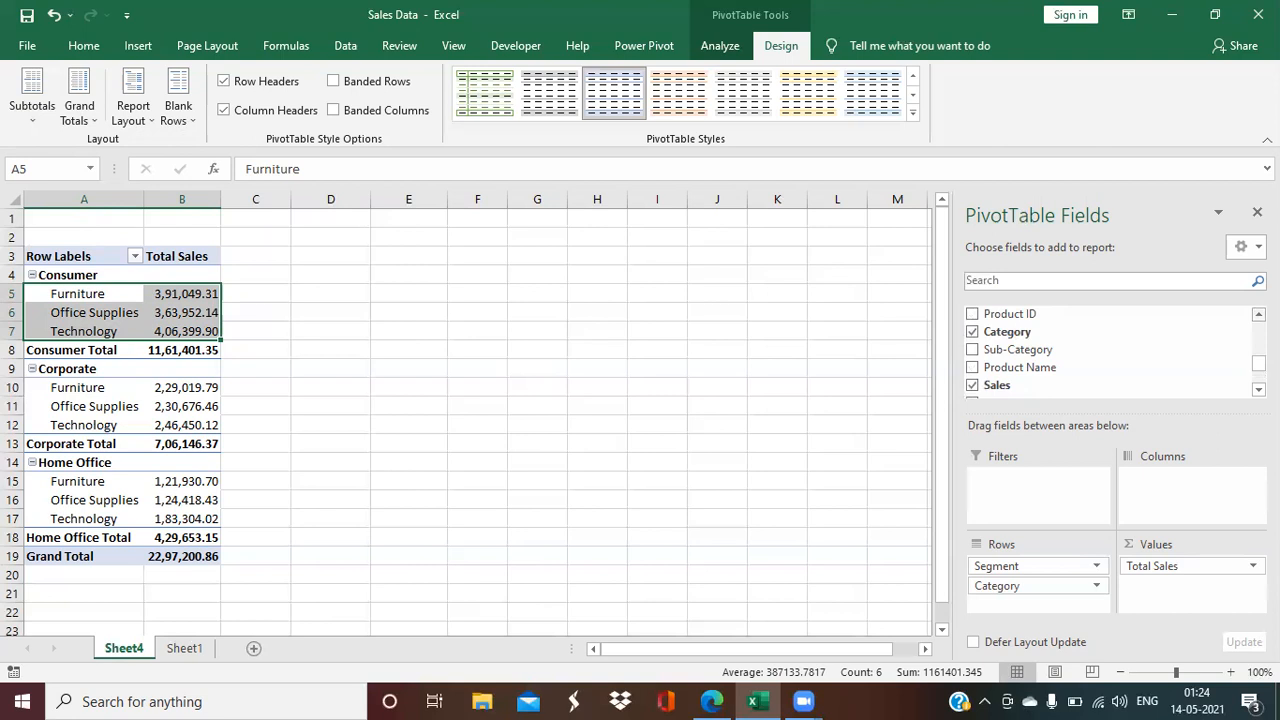
Step: Add Region as a third row level beneath Category and examine the regional sales rows in Consumer's Furniture group
{"action": "scroll", "coordinate": [1080, 355], "scroll_direction": "up", "scroll_amount": 2}
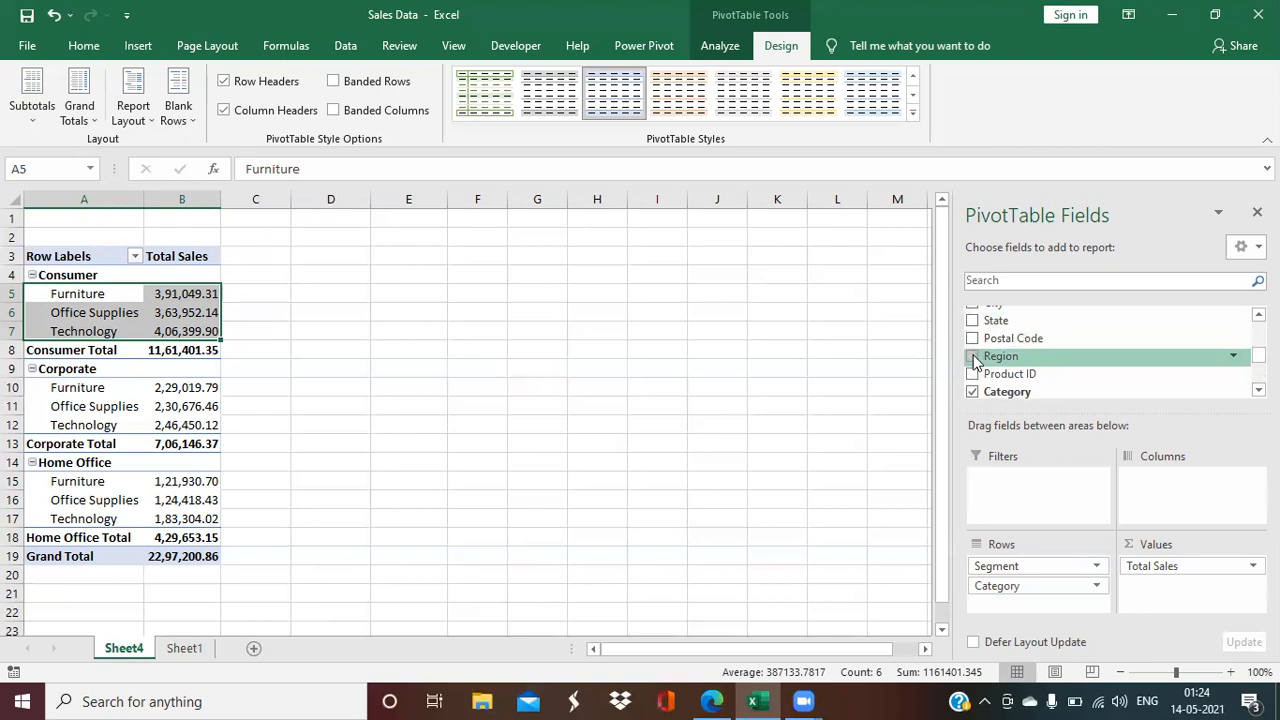
{"action": "left_click", "coordinate": [973, 357]}
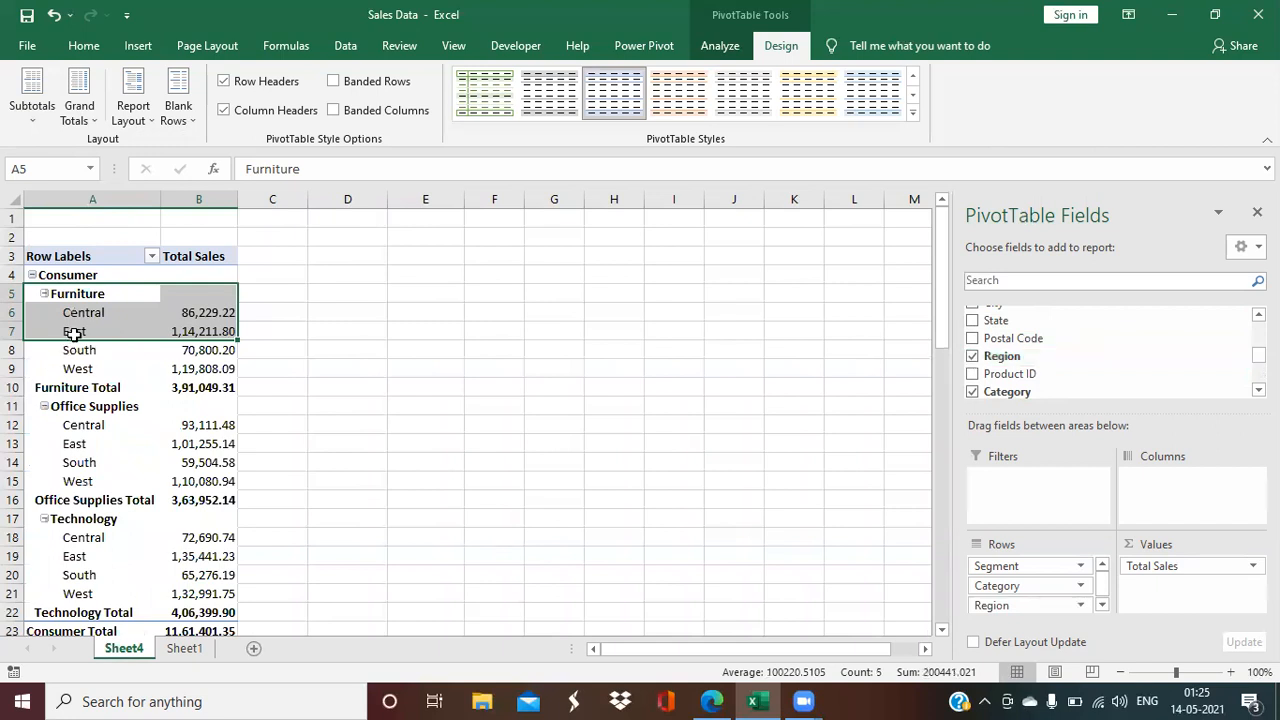
{"action": "left_click_drag", "start_coordinate": [84, 312], "coordinate": [108, 374]}
{"action": "left_click", "coordinate": [95, 294]}
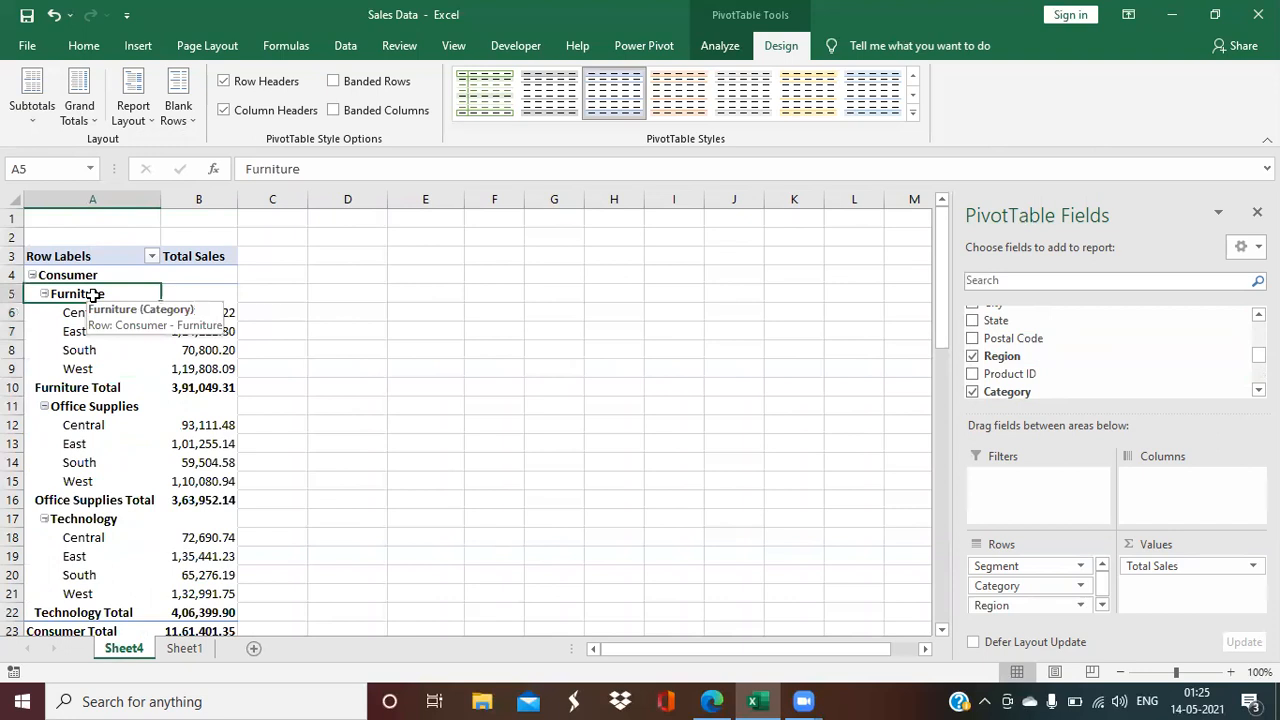
{"action": "left_click_drag", "start_coordinate": [88, 276], "coordinate": [192, 374]}
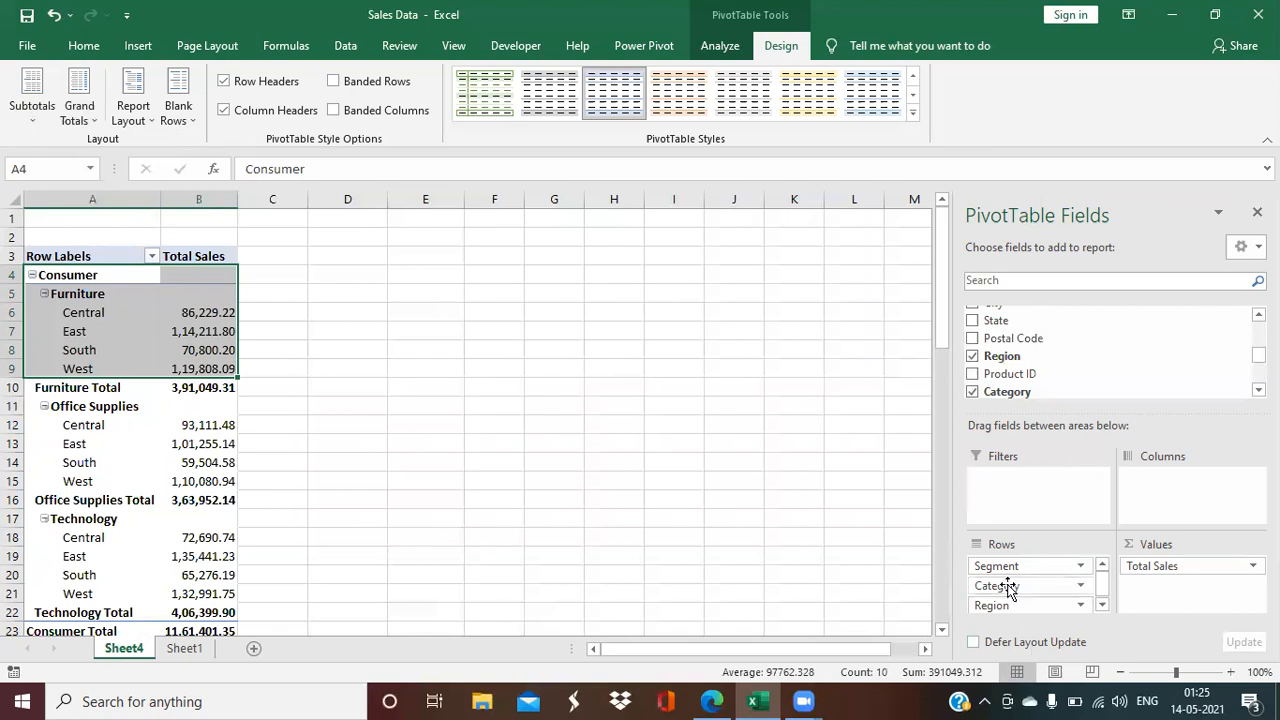
Step: Remove Region from the PivotTable's rows and add it as a report filter instead
{"action": "left_click", "coordinate": [974, 357]}
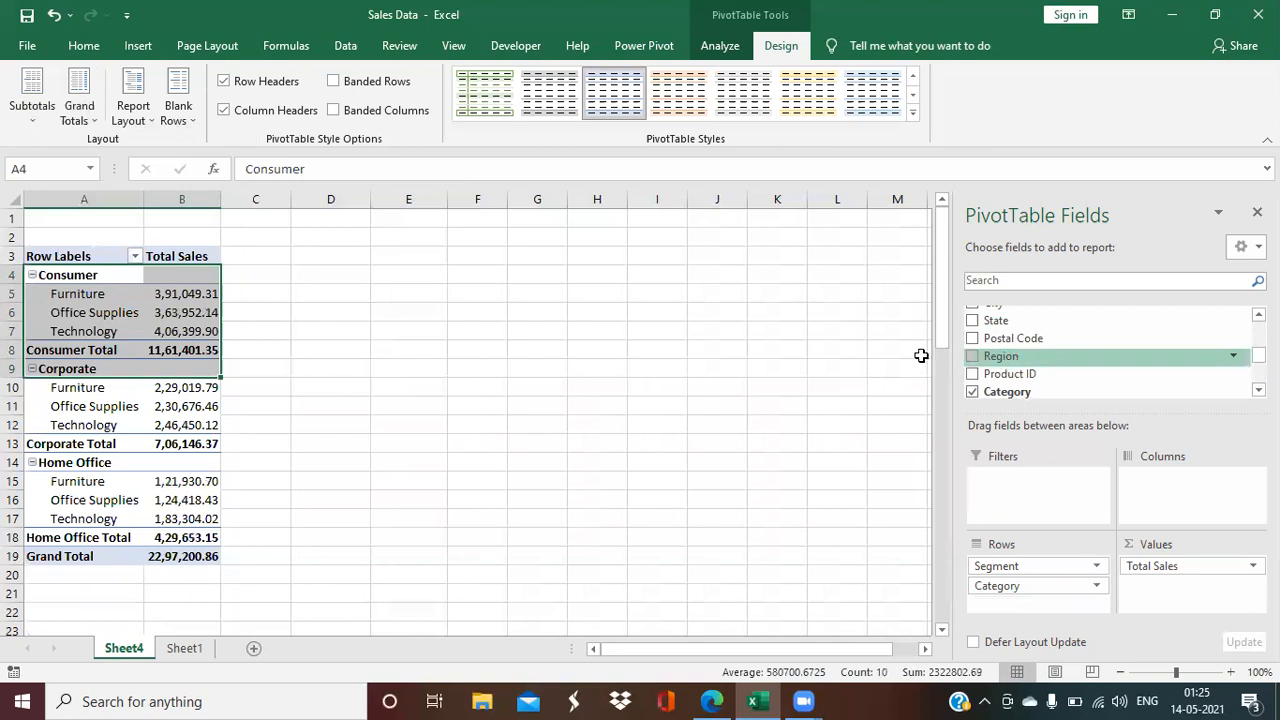
{"action": "left_click", "coordinate": [203, 333]}
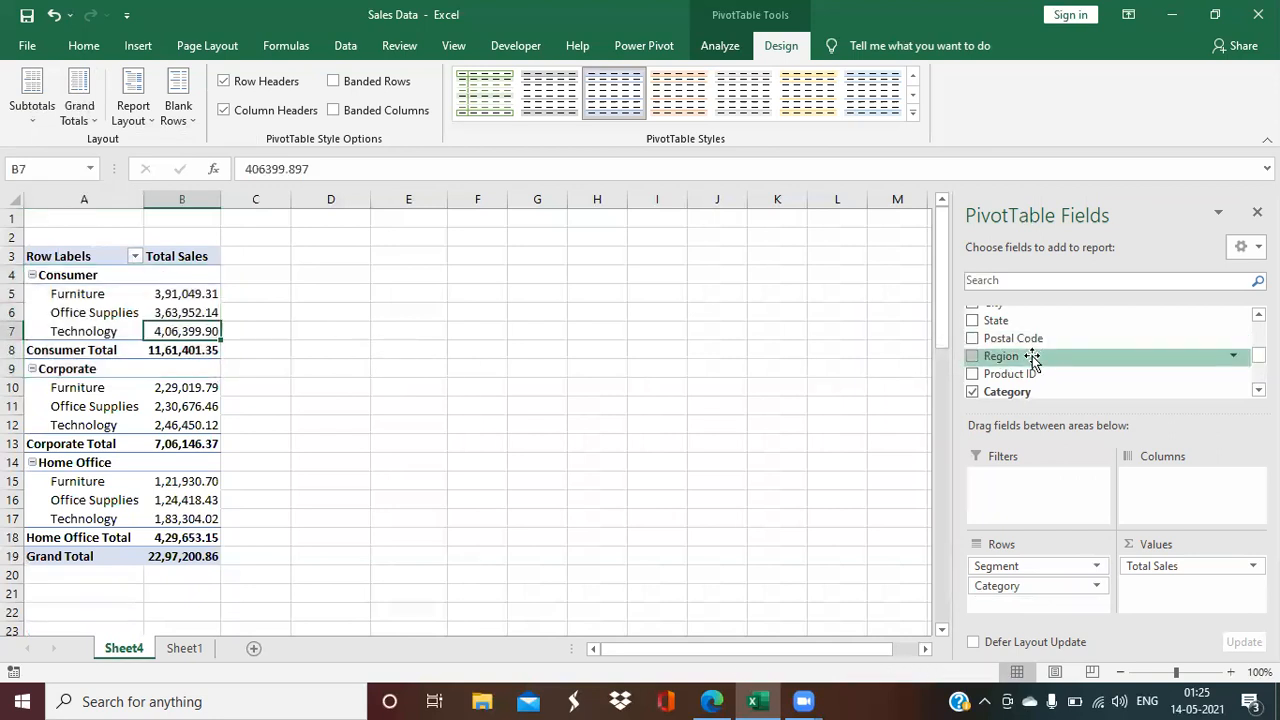
{"action": "left_click_drag", "start_coordinate": [1031, 360], "coordinate": [1013, 497]}
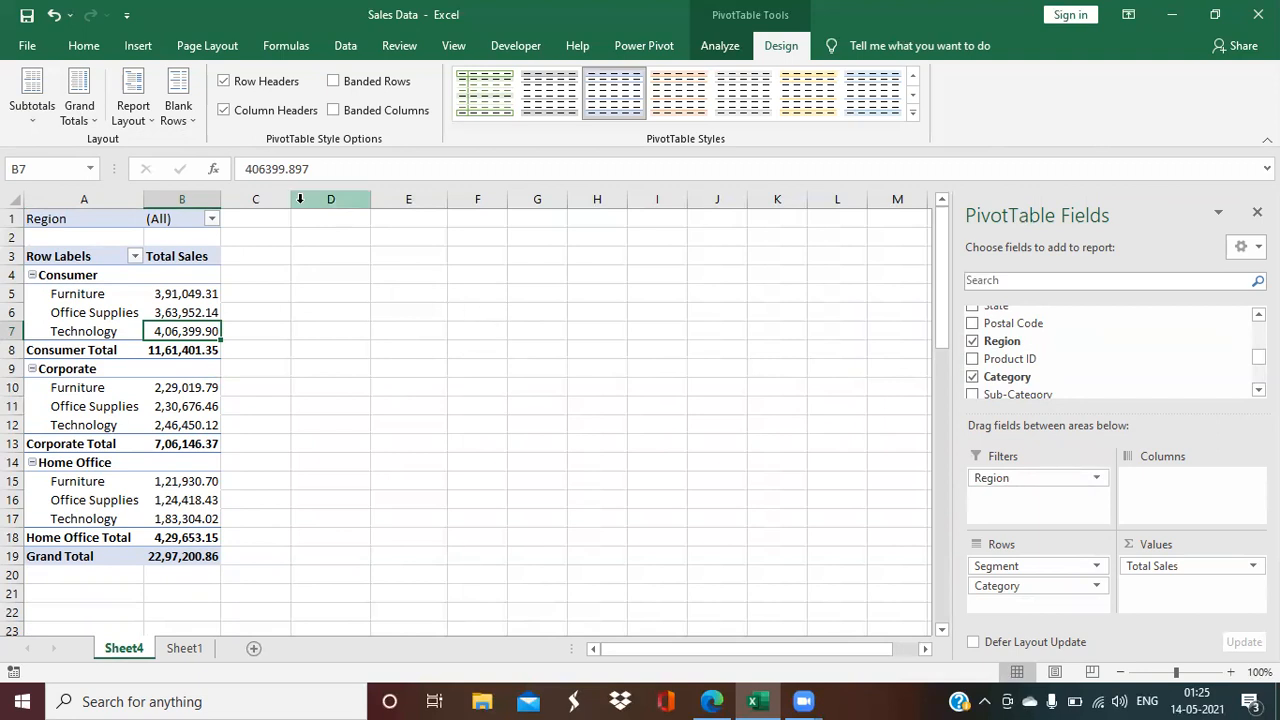
{"action": "left_click", "coordinate": [52, 274]}
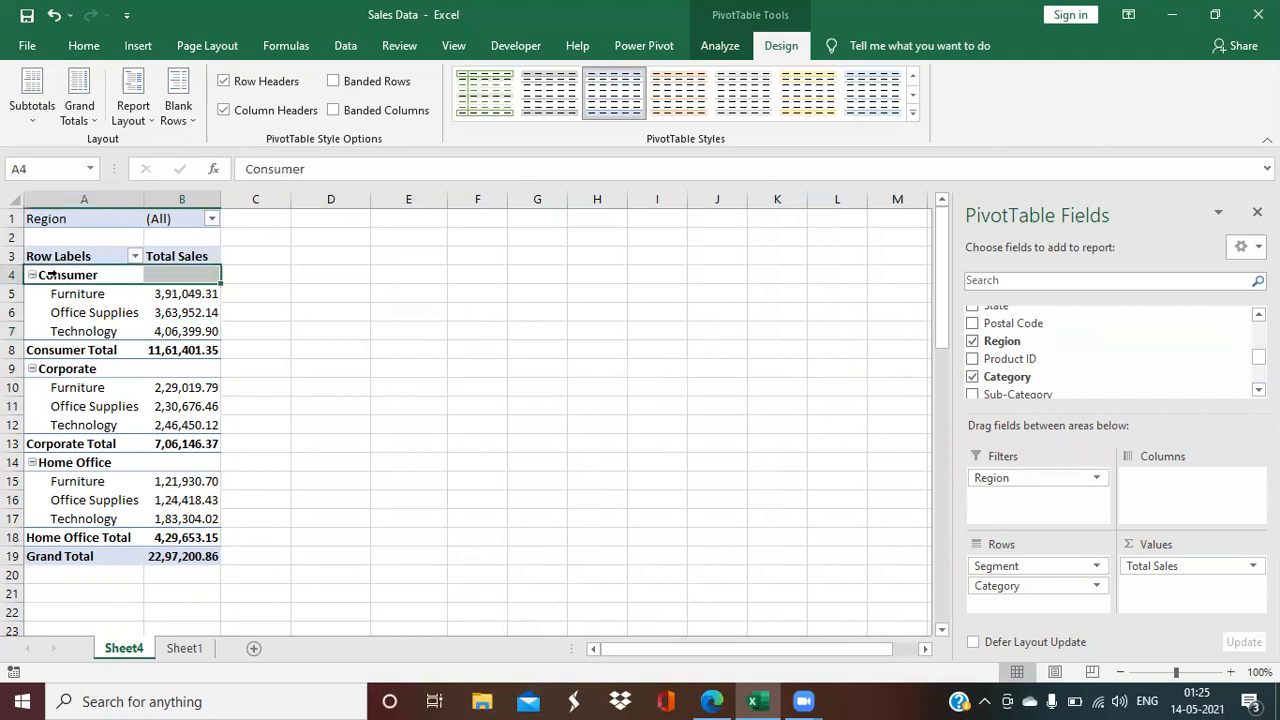
Step: Filter the PivotTable to the Central region and examine the Consumer category sales
{"action": "left_click", "coordinate": [211, 218]}
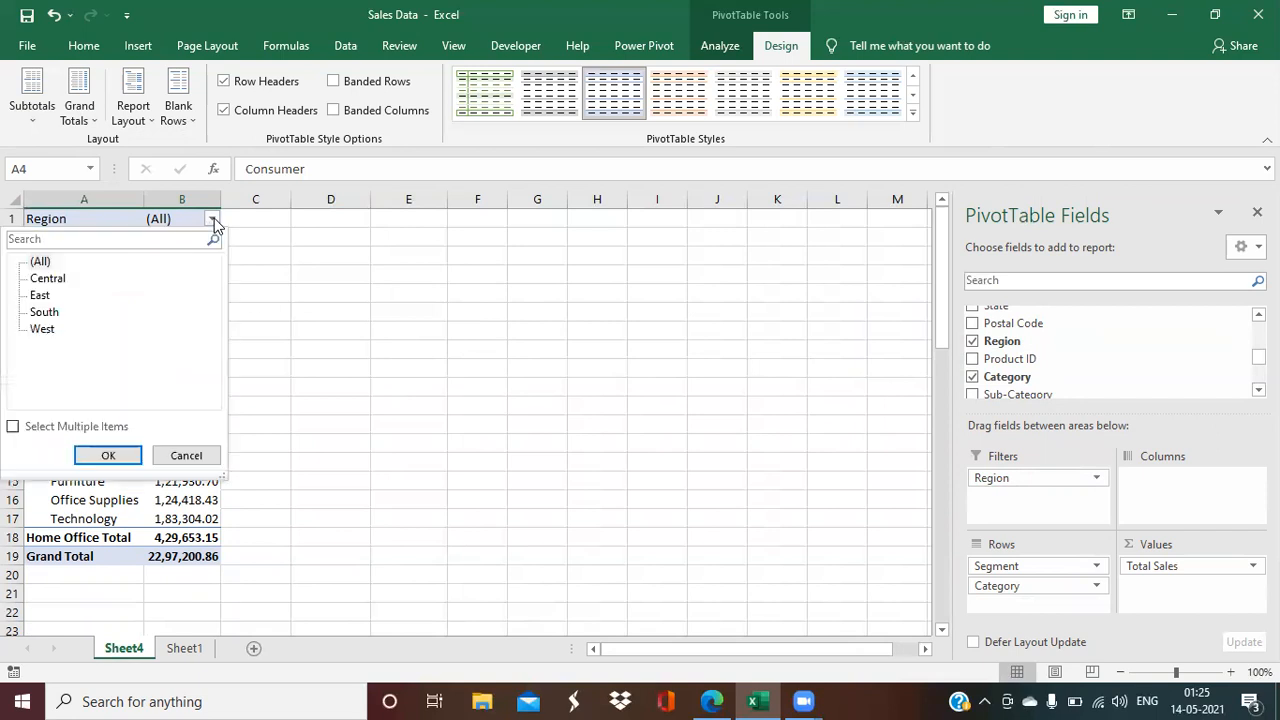
{"action": "left_click", "coordinate": [50, 279]}
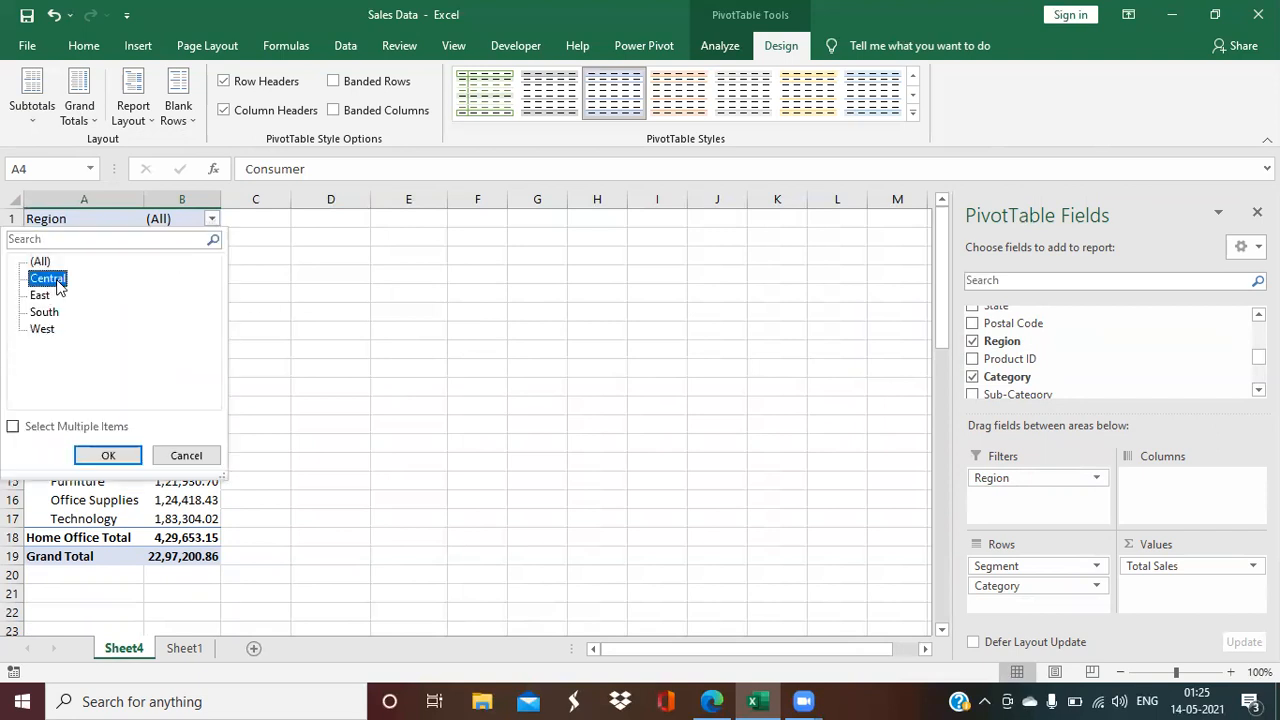
{"action": "left_click", "coordinate": [108, 455]}
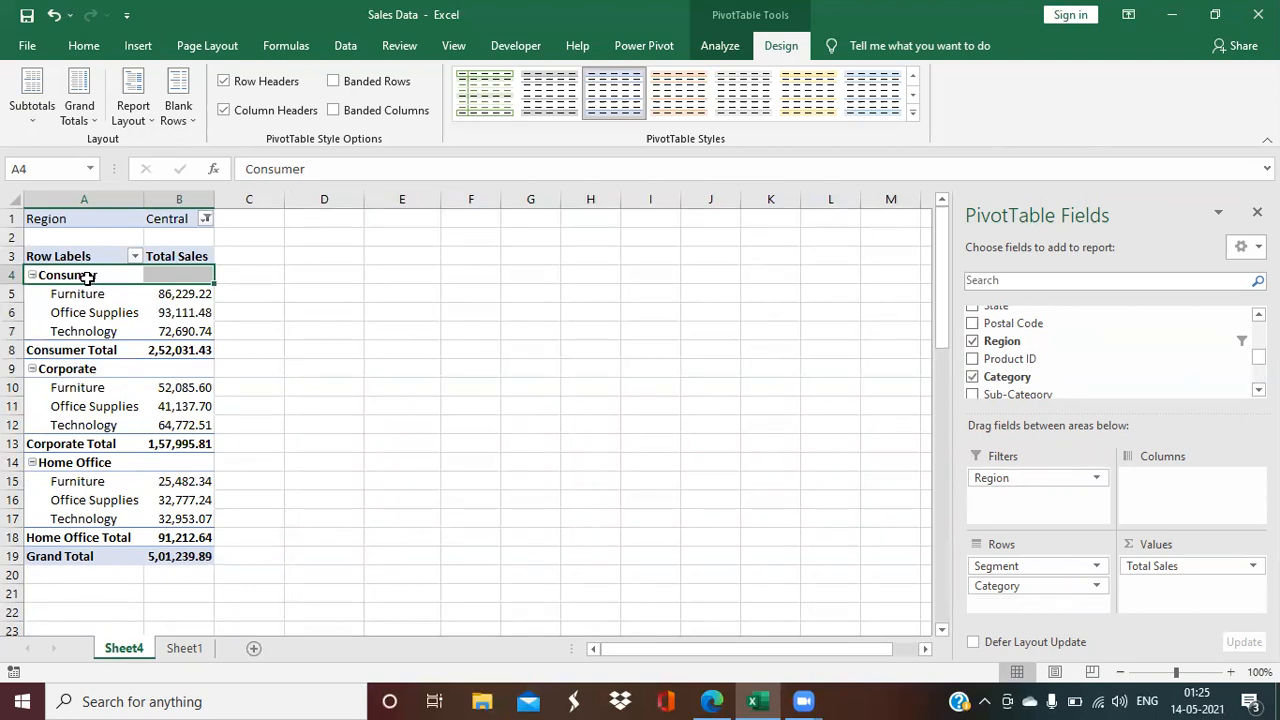
{"action": "left_click_drag", "start_coordinate": [82, 296], "coordinate": [155, 322]}
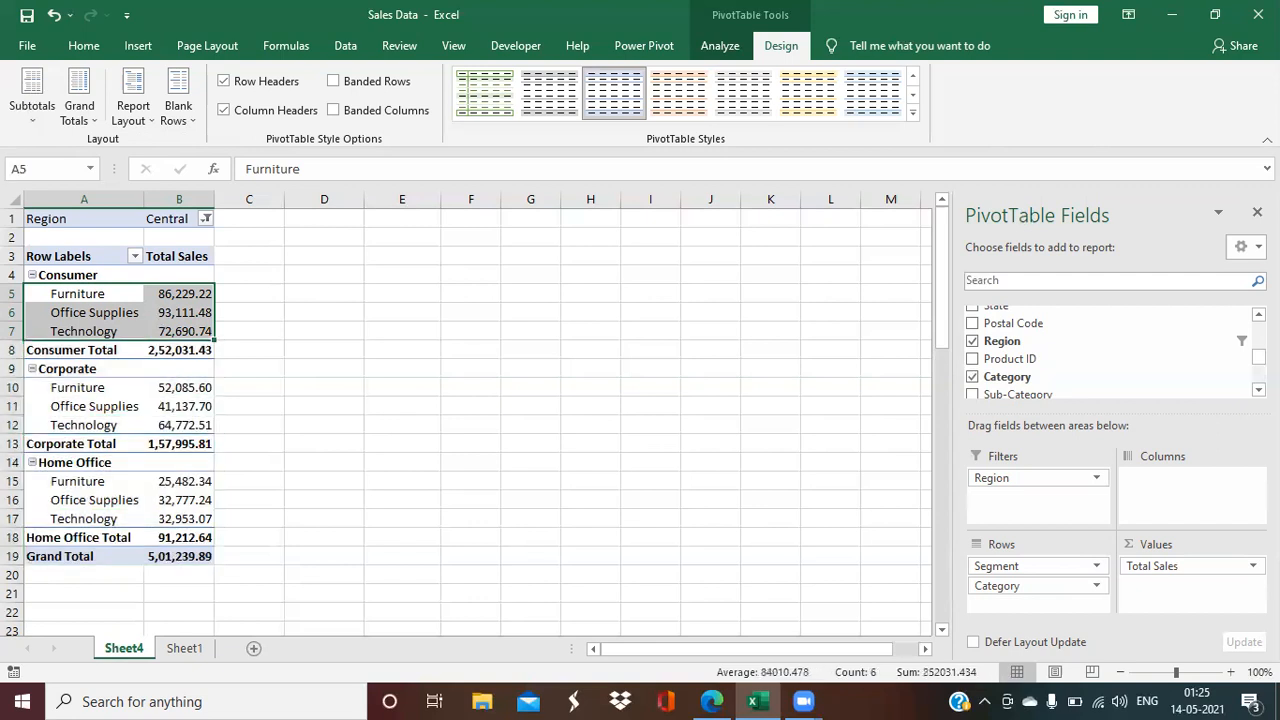
Step: Allow multiple items in the Region filter and select all regions
{"action": "left_click", "coordinate": [206, 219]}
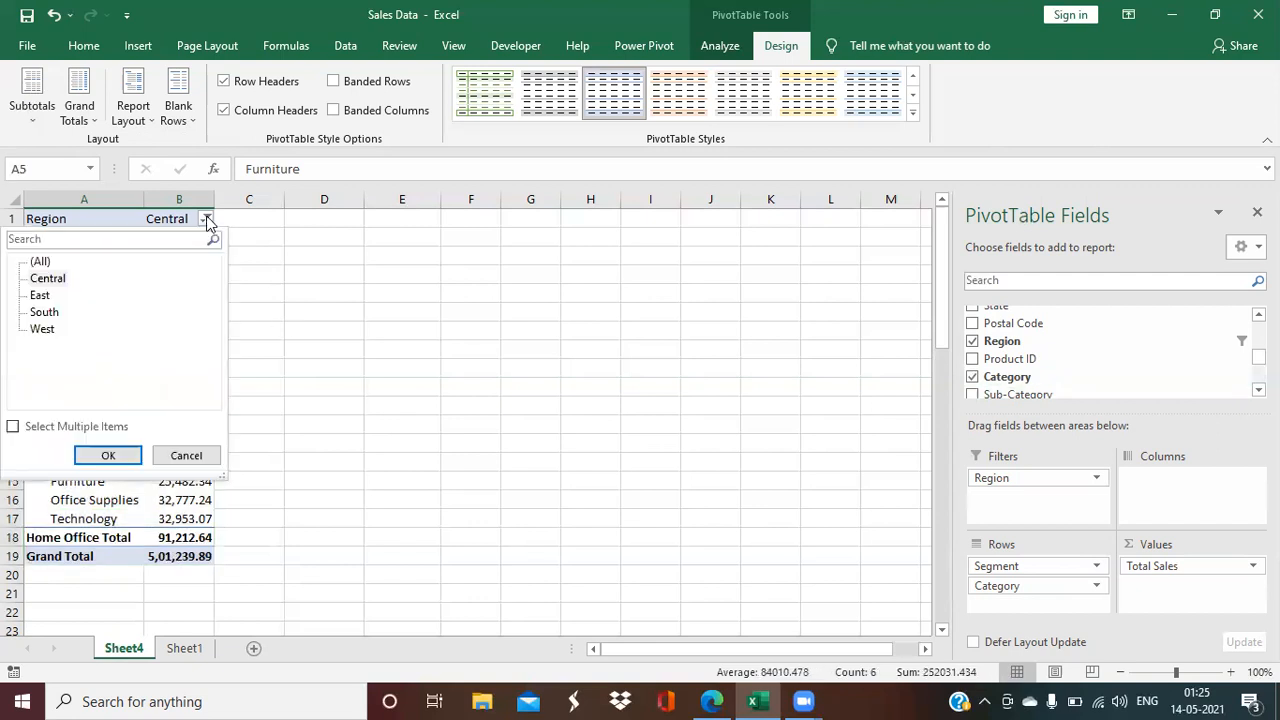
{"action": "left_click", "coordinate": [12, 426]}
{"action": "left_click", "coordinate": [42, 262]}
{"action": "left_click", "coordinate": [34, 262]}
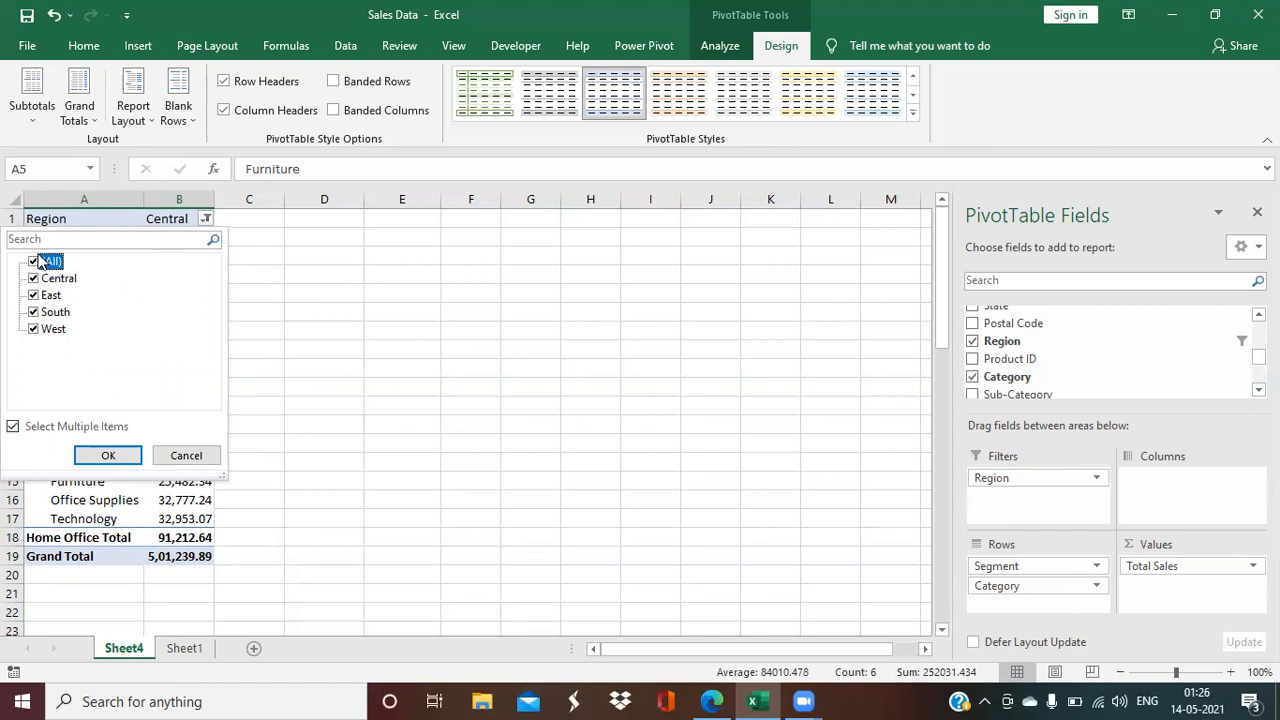
{"action": "key", "text": "Return"}
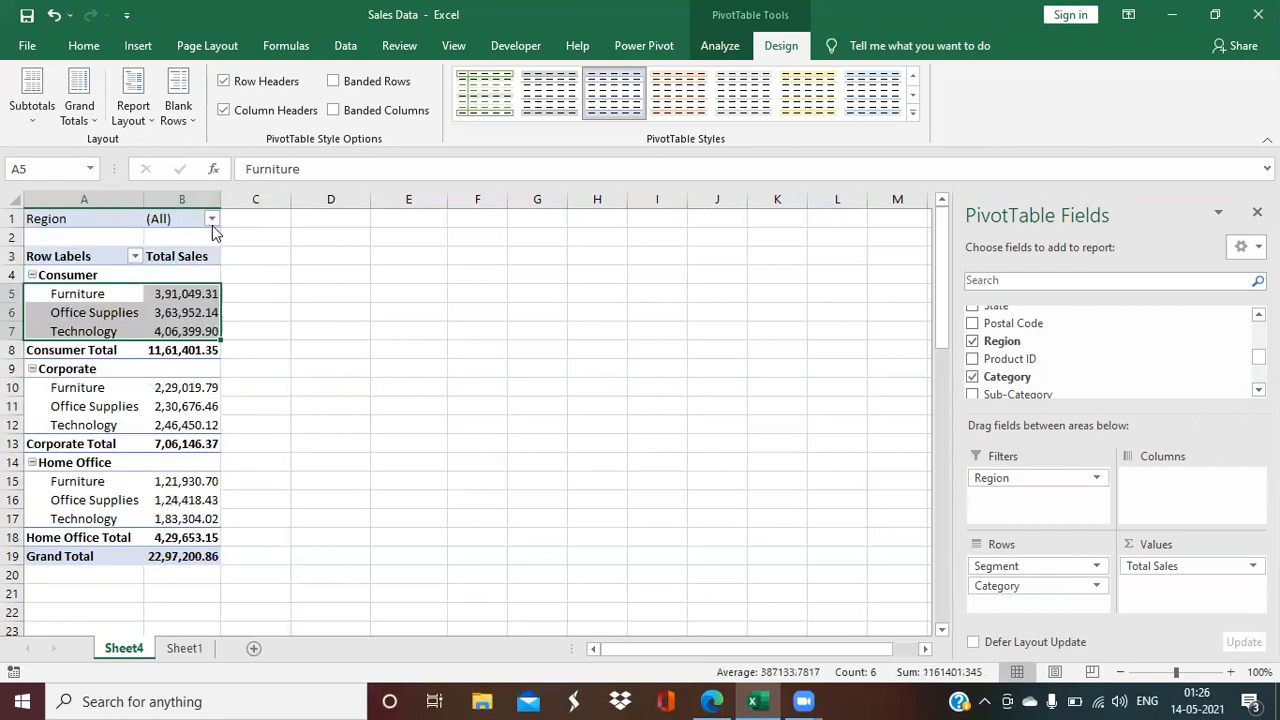
Step: Filter the PivotTable by Region to include only Central and East
{"action": "left_click", "coordinate": [211, 218]}
{"action": "left_click", "coordinate": [40, 263]}
{"action": "left_click", "coordinate": [35, 263]}
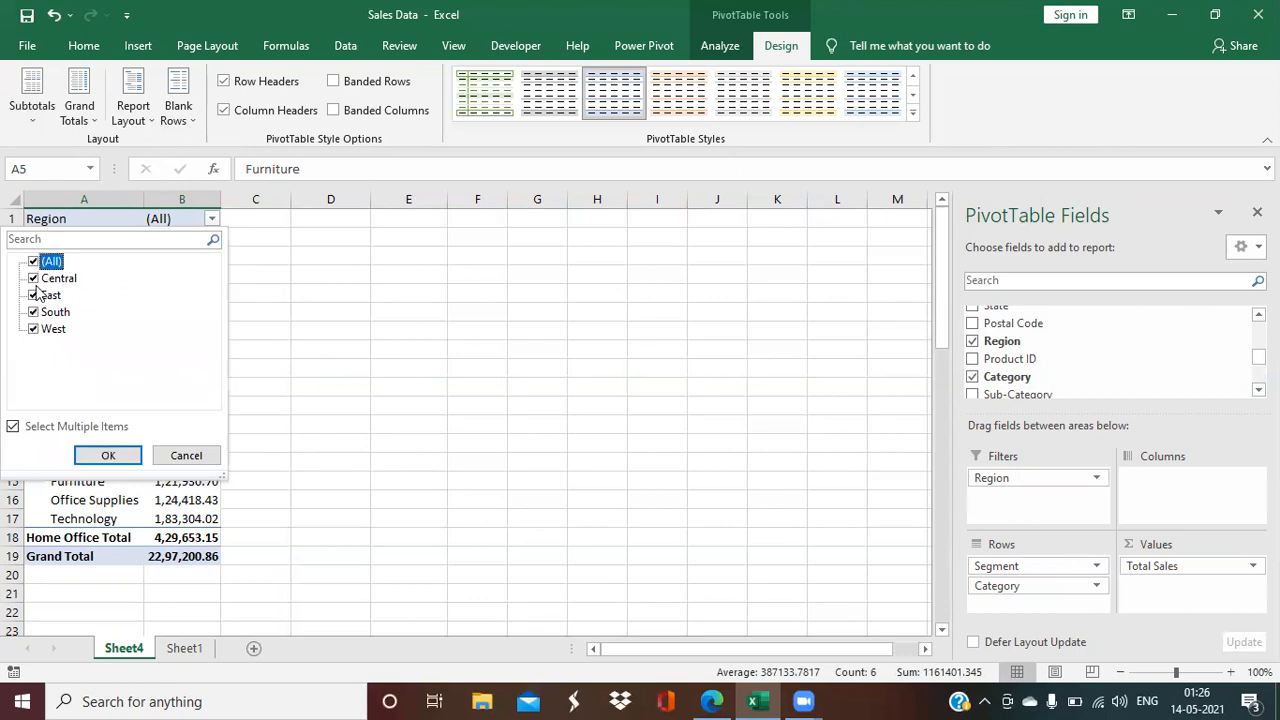
{"action": "left_click", "coordinate": [34, 264]}
{"action": "left_click", "coordinate": [33, 279]}
{"action": "left_click", "coordinate": [33, 295]}
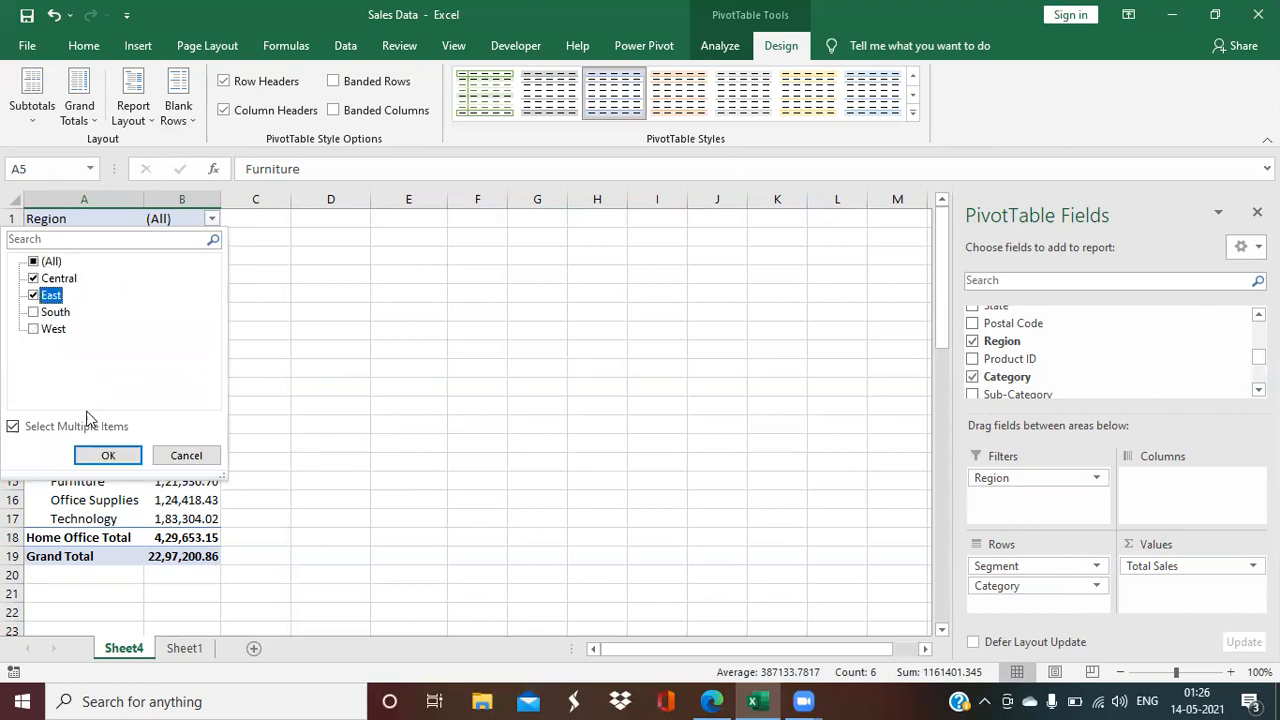
{"action": "left_click", "coordinate": [105, 455]}
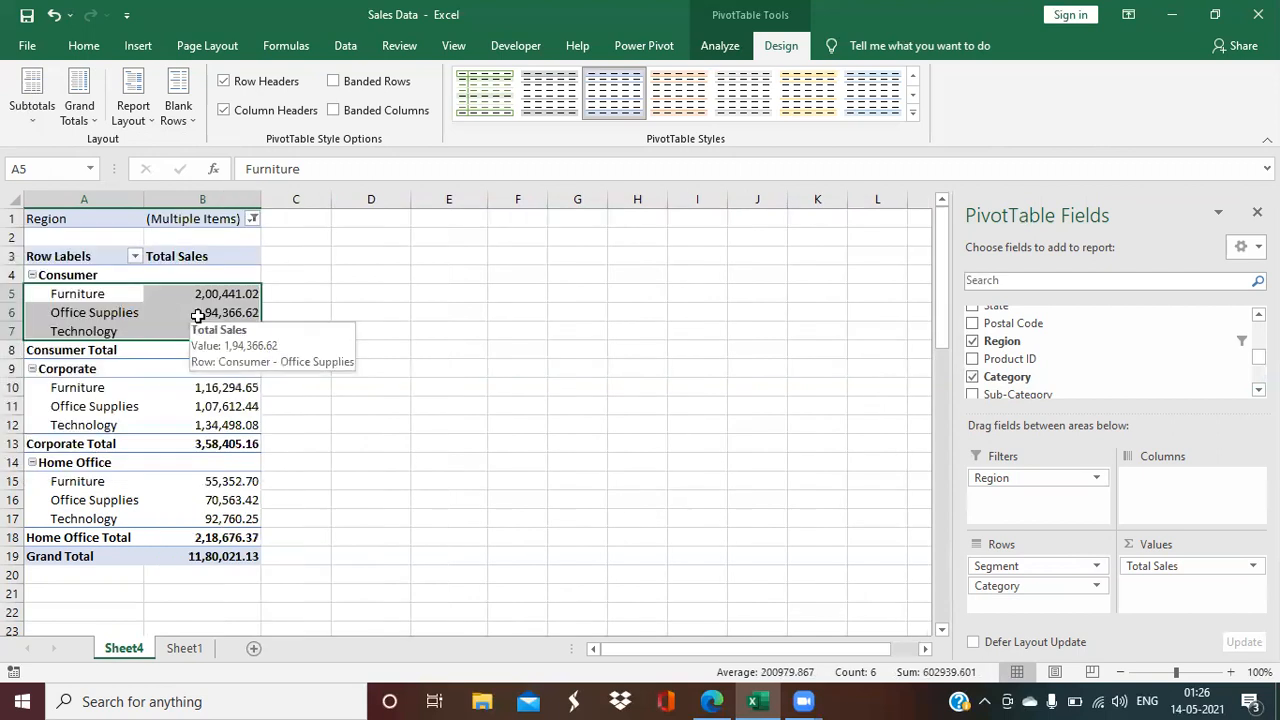
Step: Reset the Region filter from Central and East to include all regions
{"action": "left_click", "coordinate": [249, 218]}
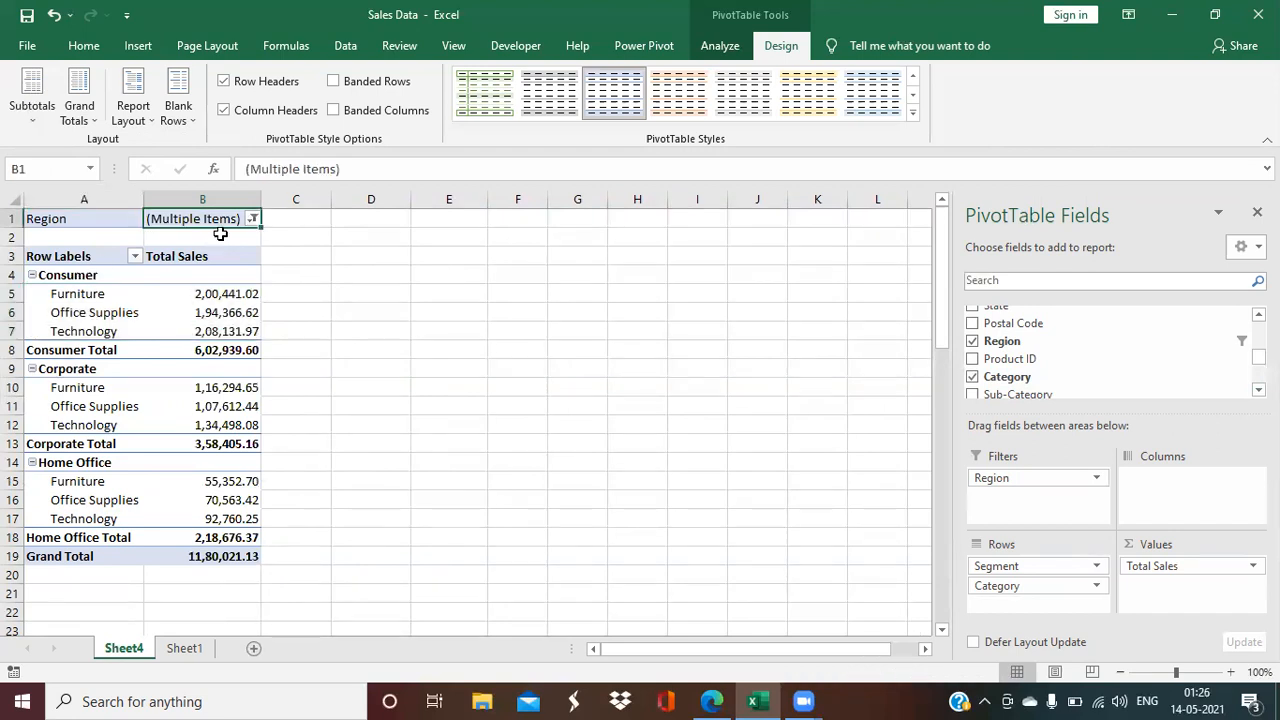
{"action": "left_click", "coordinate": [252, 218]}
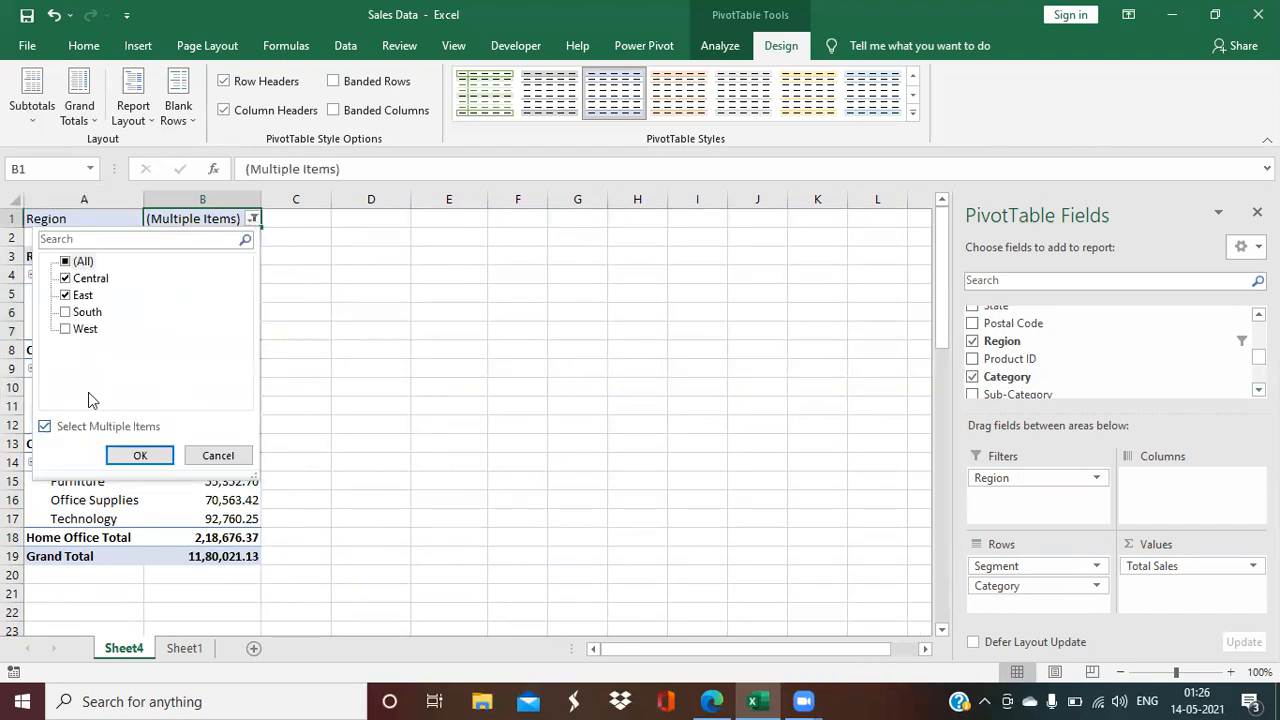
{"action": "left_click", "coordinate": [65, 261]}
{"action": "left_click", "coordinate": [123, 459]}
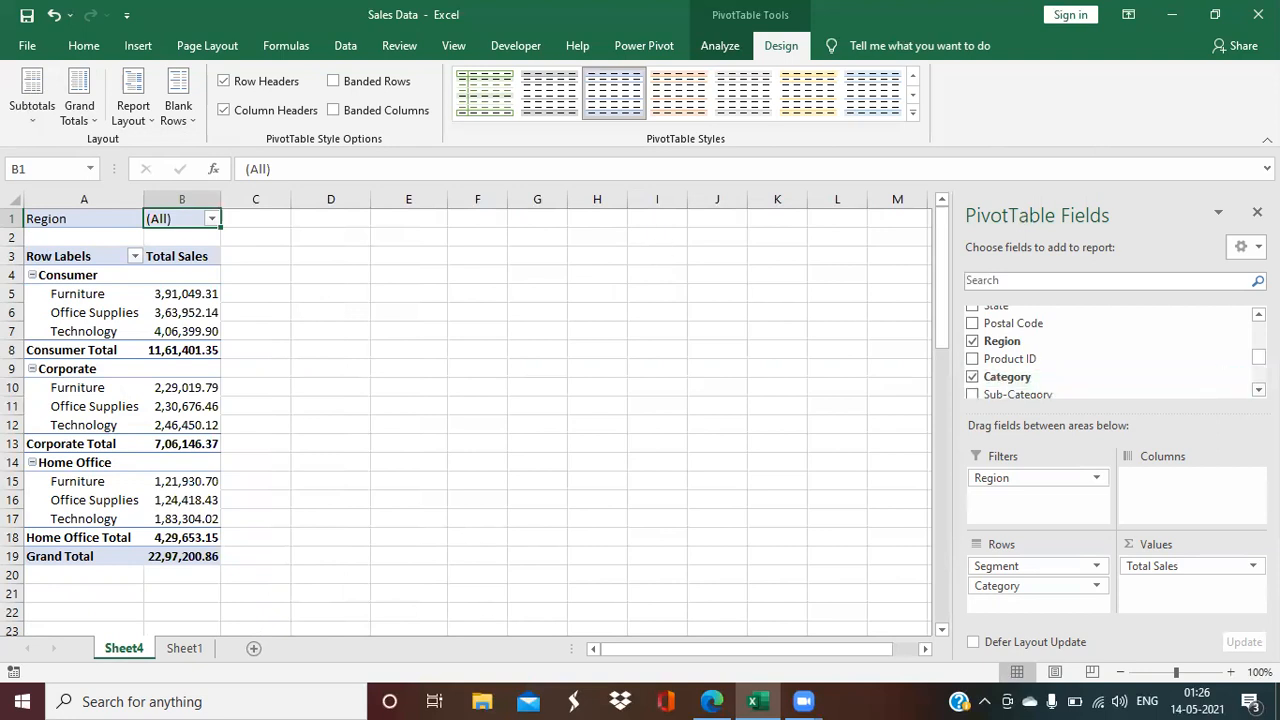
Step: Add Sub-Category as a second report filter below Region
{"action": "scroll", "coordinate": [1110, 350], "scroll_direction": "down", "scroll_amount": 3}
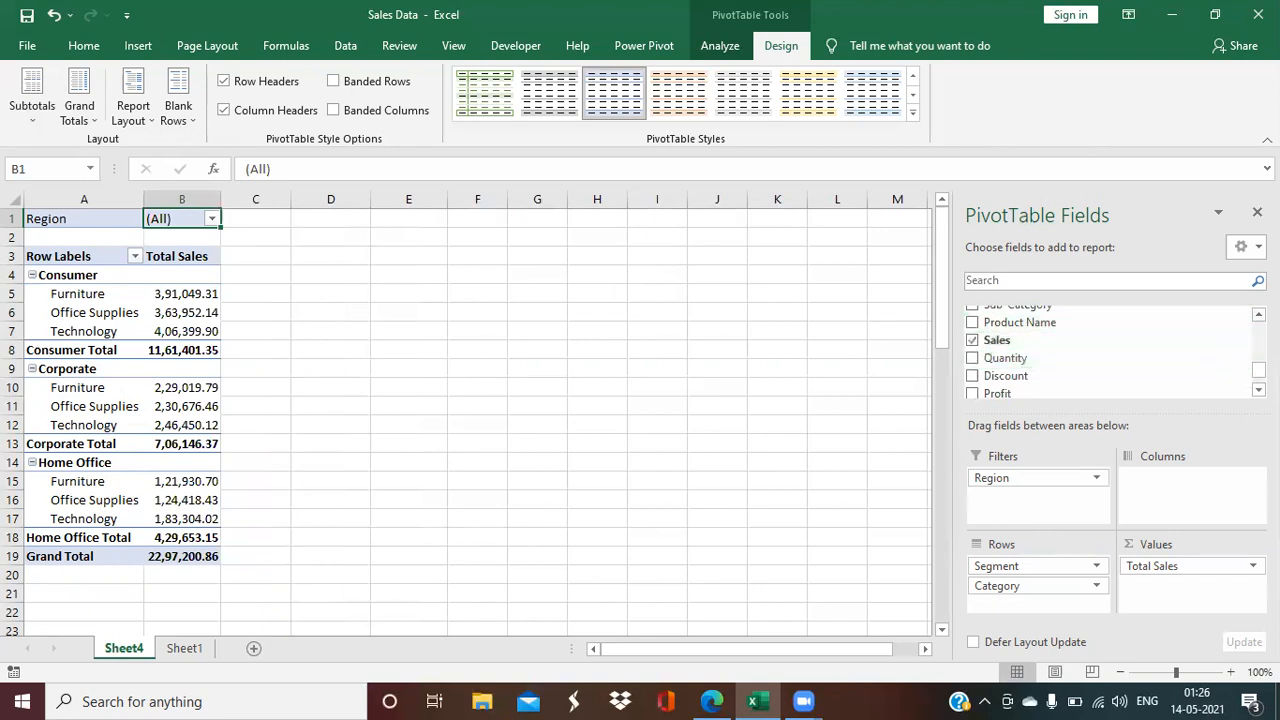
{"action": "scroll", "coordinate": [1100, 350], "scroll_direction": "up", "scroll_amount": 1}
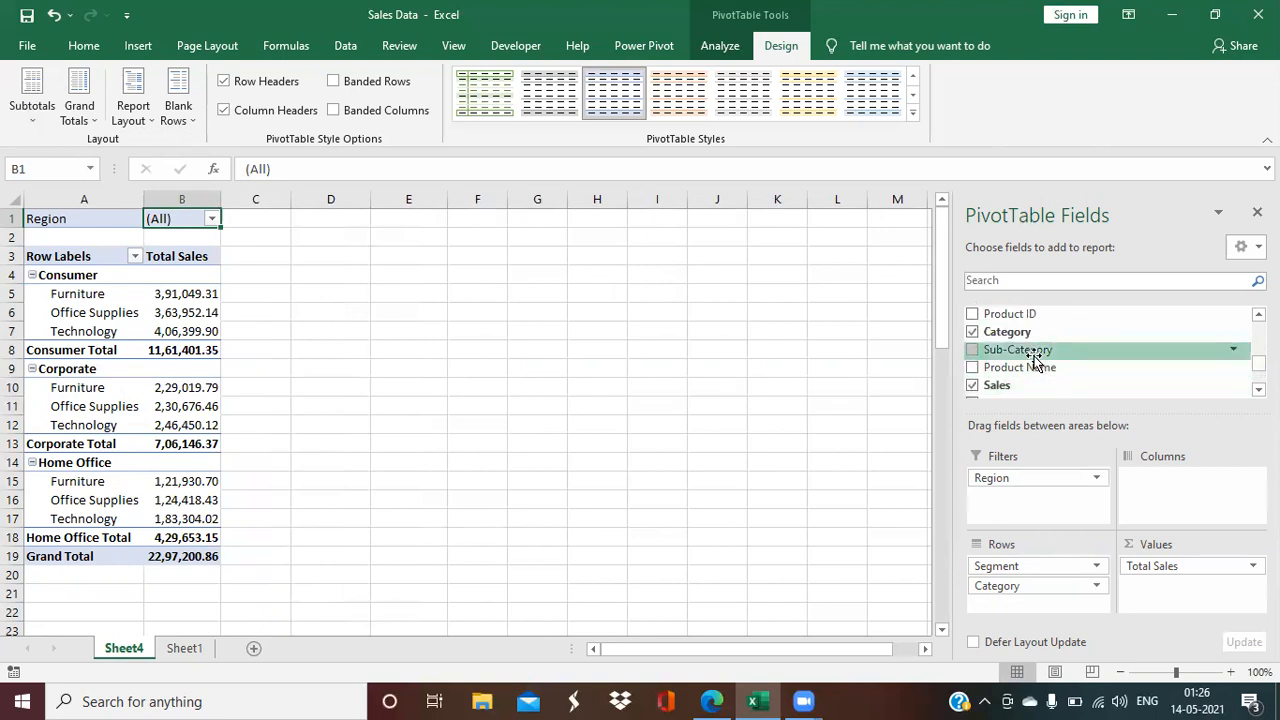
{"action": "left_click_drag", "start_coordinate": [1040, 350], "coordinate": [1005, 500]}
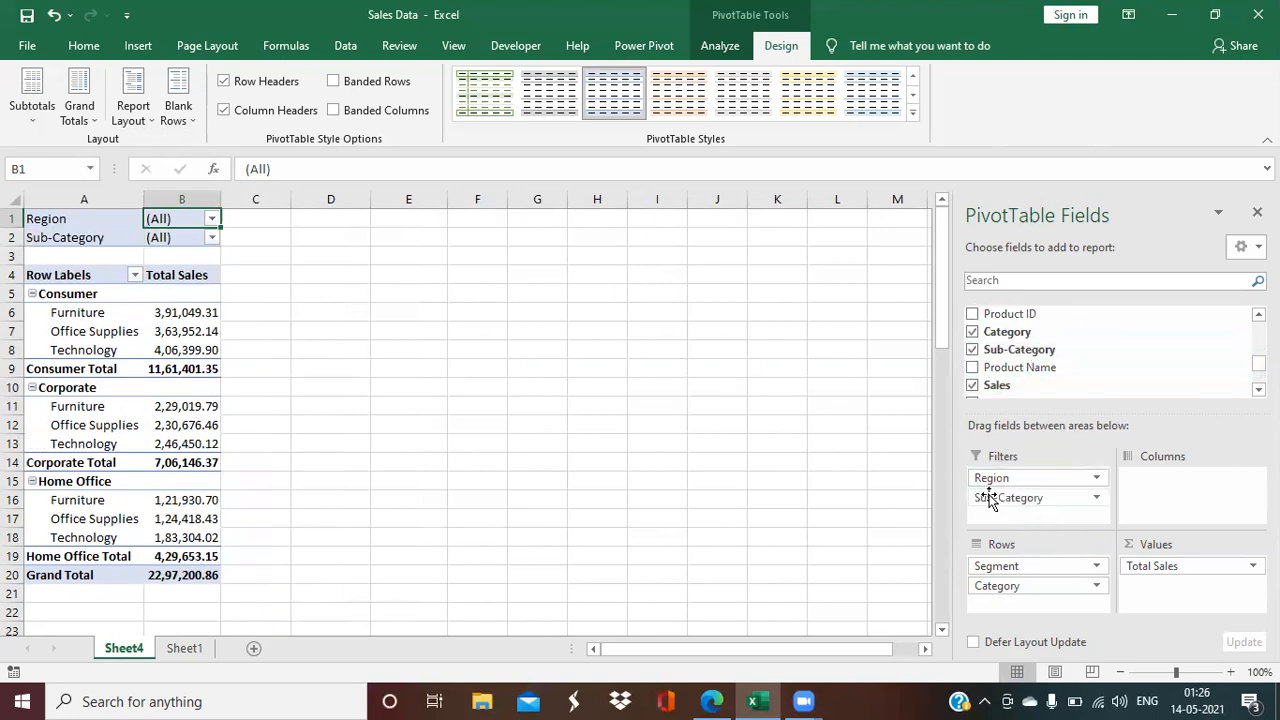
Step: Allow multiple items in the Sub-Category filter, keeping all sub-categories selected
{"action": "left_click", "coordinate": [212, 237]}
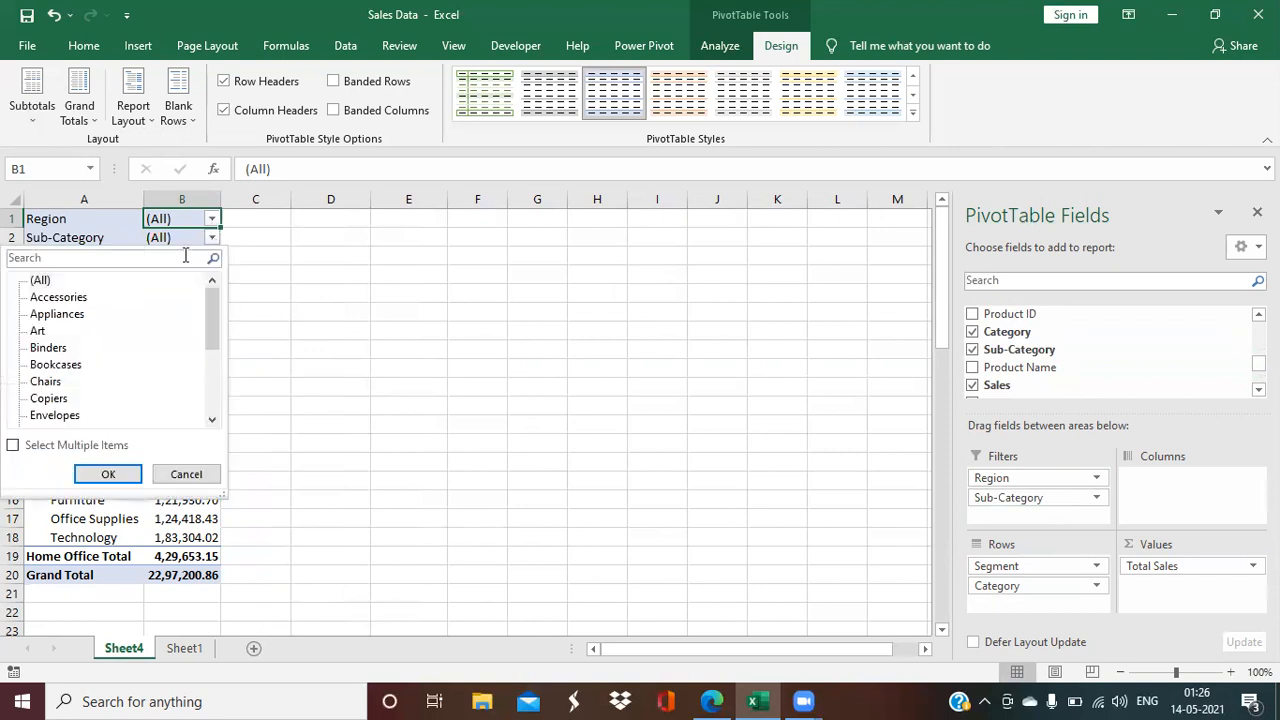
{"action": "left_click", "coordinate": [13, 445]}
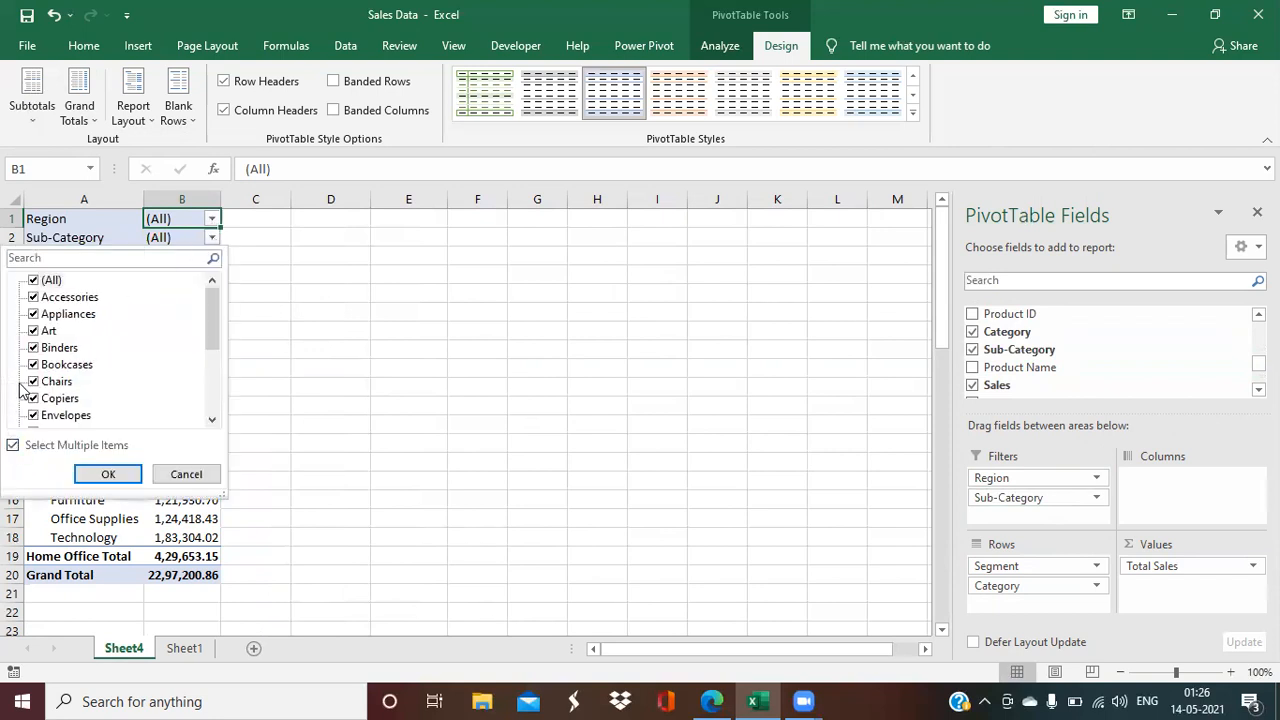
{"action": "left_click", "coordinate": [33, 281]}
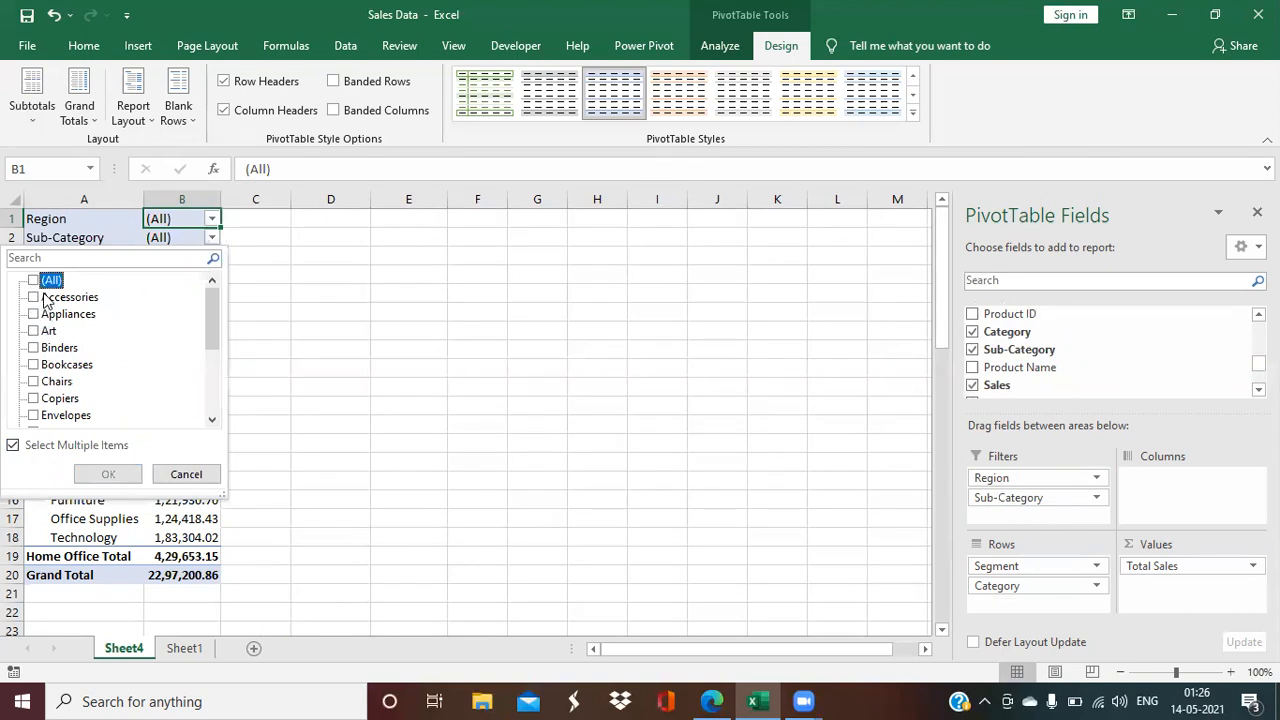
{"action": "left_click", "coordinate": [34, 281]}
{"action": "left_click", "coordinate": [108, 474]}
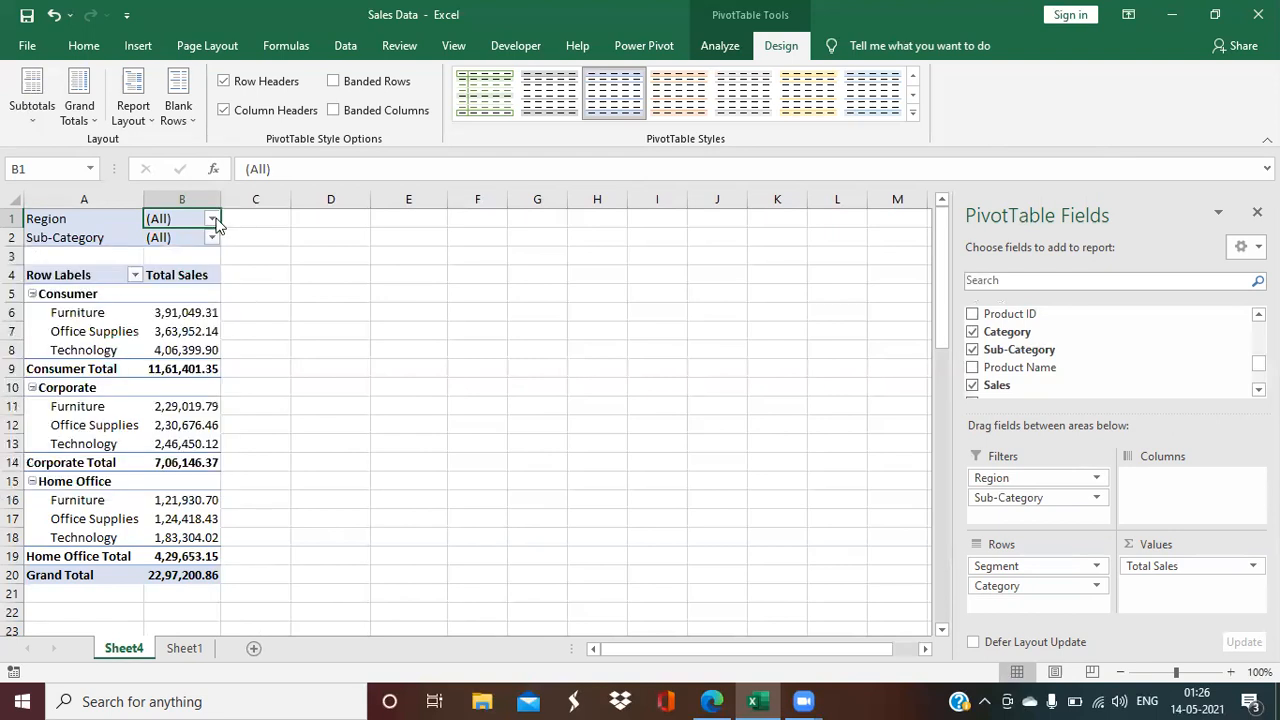
Step: Filter the PivotTable by Region to include only West
{"action": "left_click", "coordinate": [211, 218]}
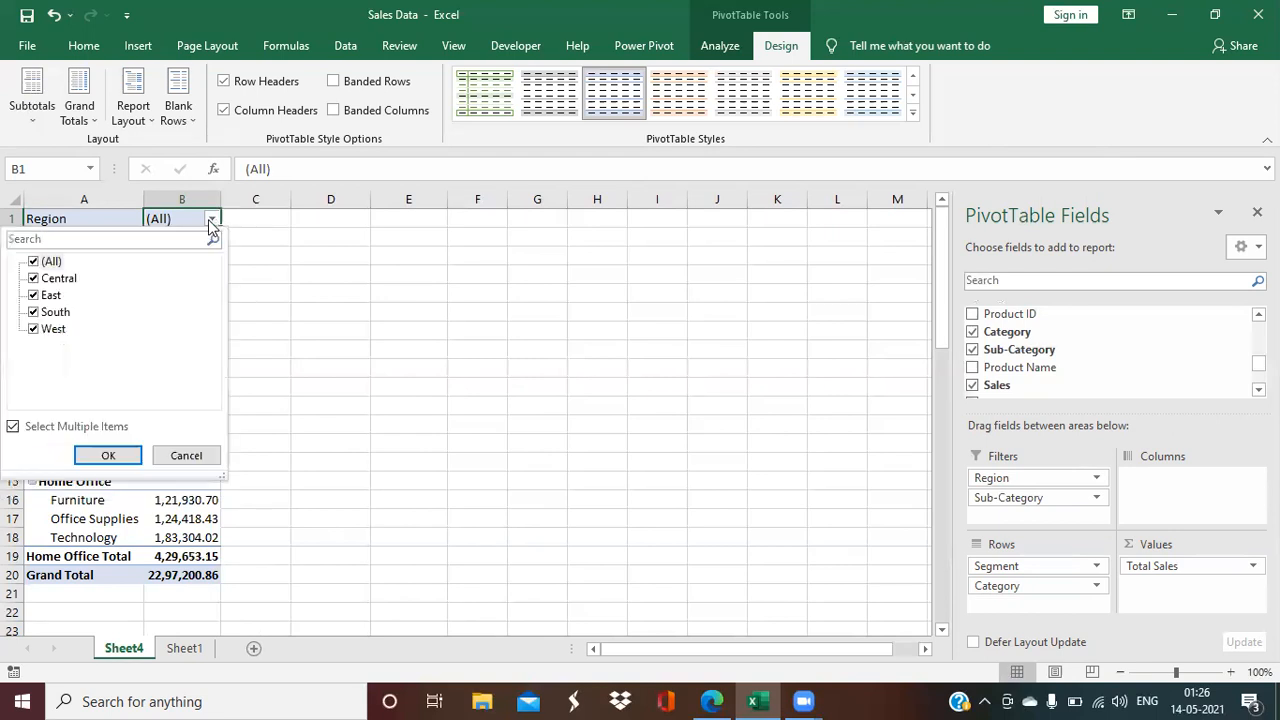
{"action": "left_click", "coordinate": [34, 262]}
{"action": "left_click", "coordinate": [33, 329]}
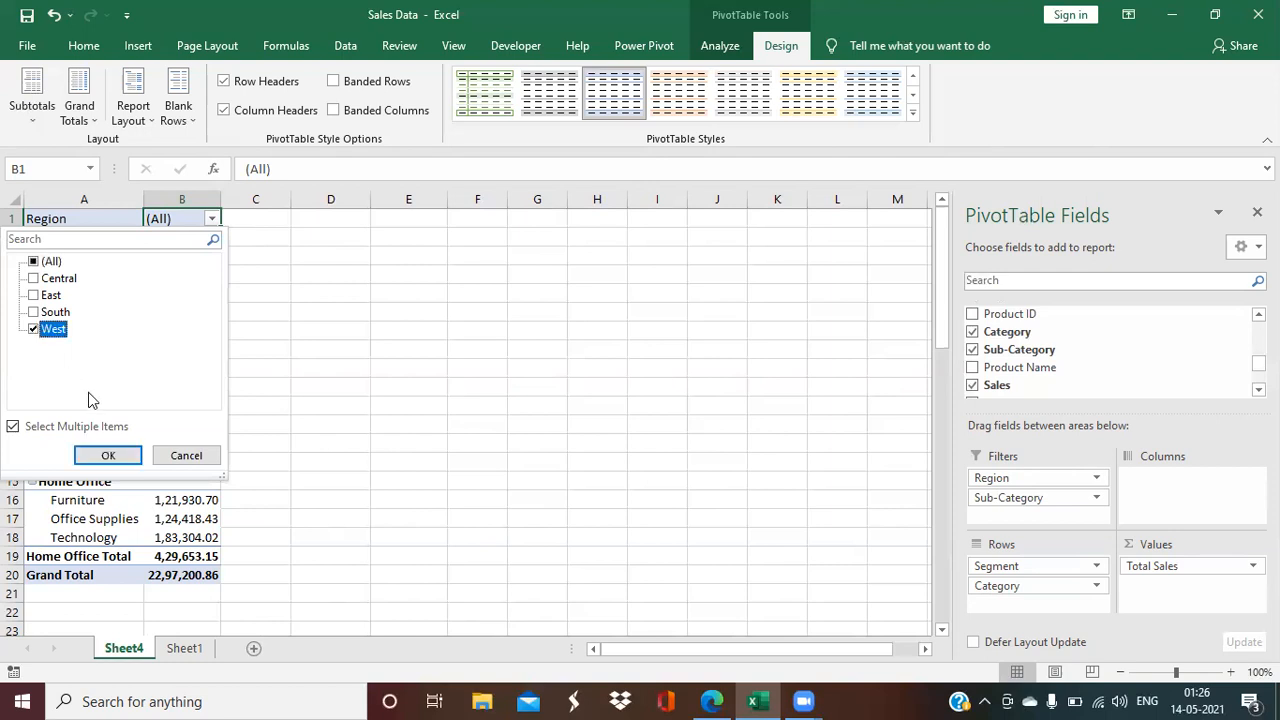
{"action": "left_click", "coordinate": [106, 455]}
Step: Filter the PivotTable by Sub-Category to include only Accessories and Chairs
{"action": "left_click", "coordinate": [205, 238]}
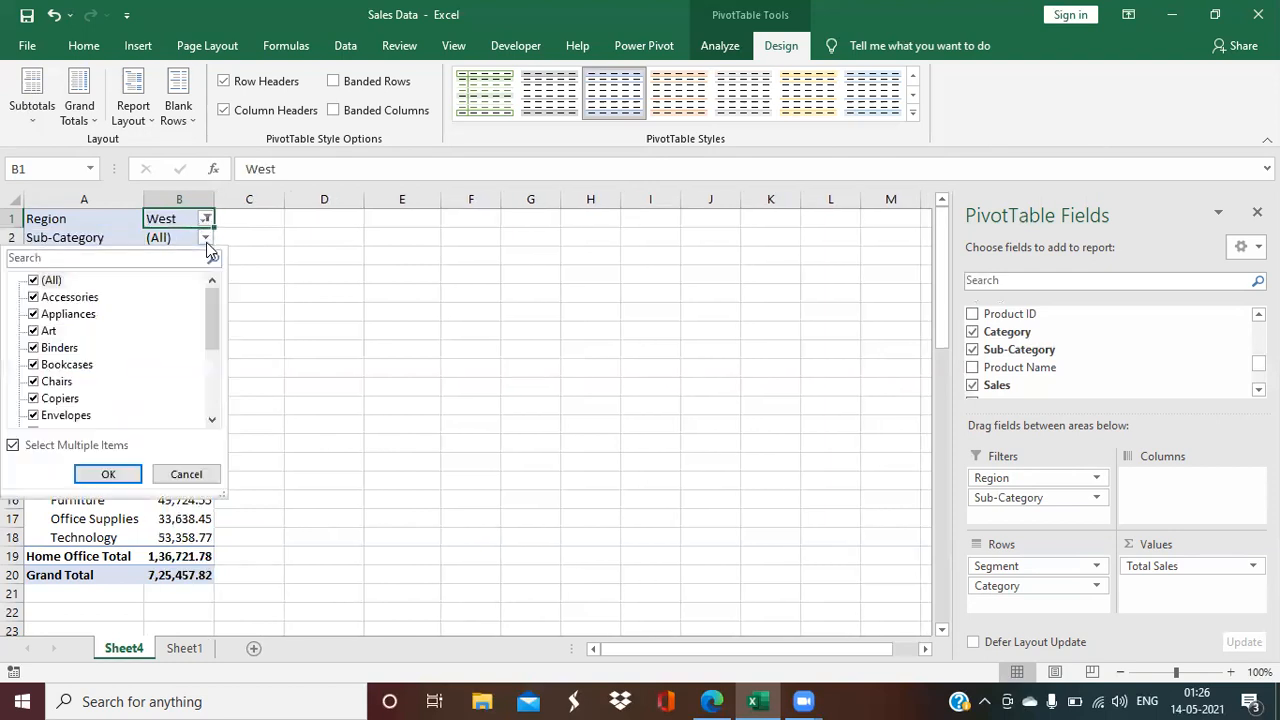
{"action": "left_click", "coordinate": [34, 280]}
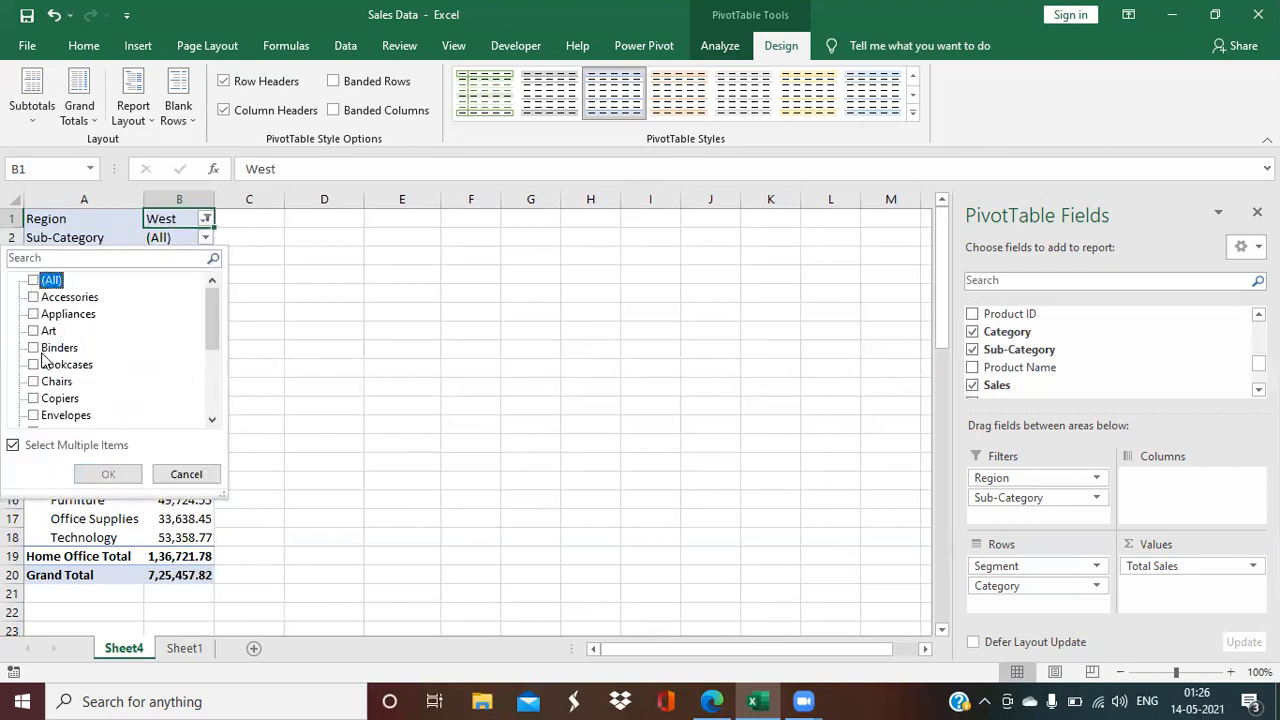
{"action": "left_click", "coordinate": [34, 382]}
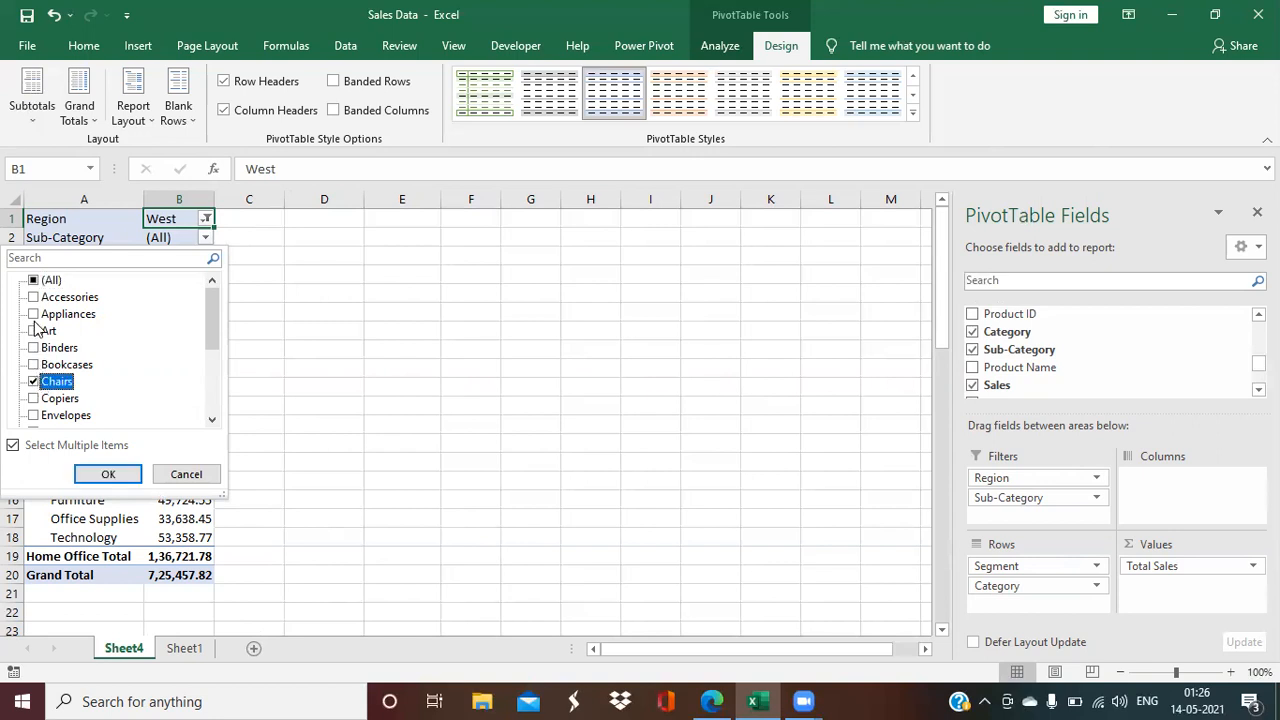
{"action": "left_click", "coordinate": [34, 297]}
{"action": "left_click", "coordinate": [108, 475]}
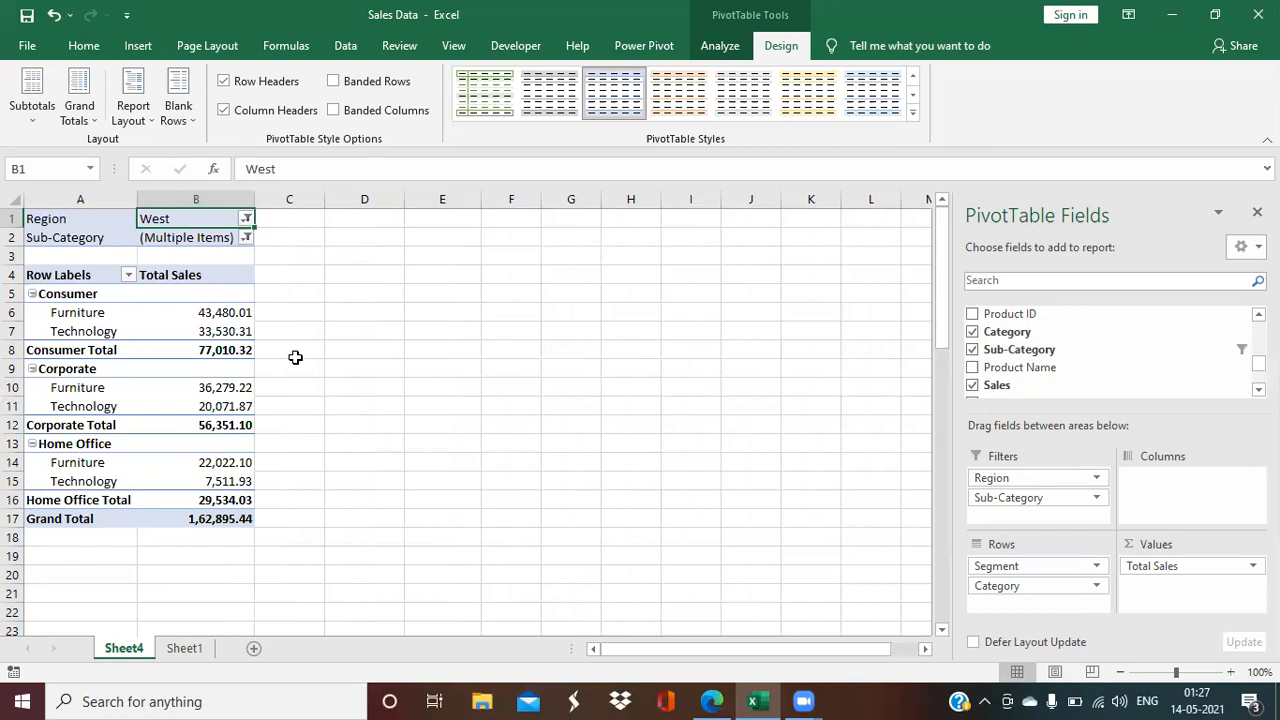
Step: Reset the Sub-Category and Region report filters to include all items
{"action": "left_click", "coordinate": [246, 238]}
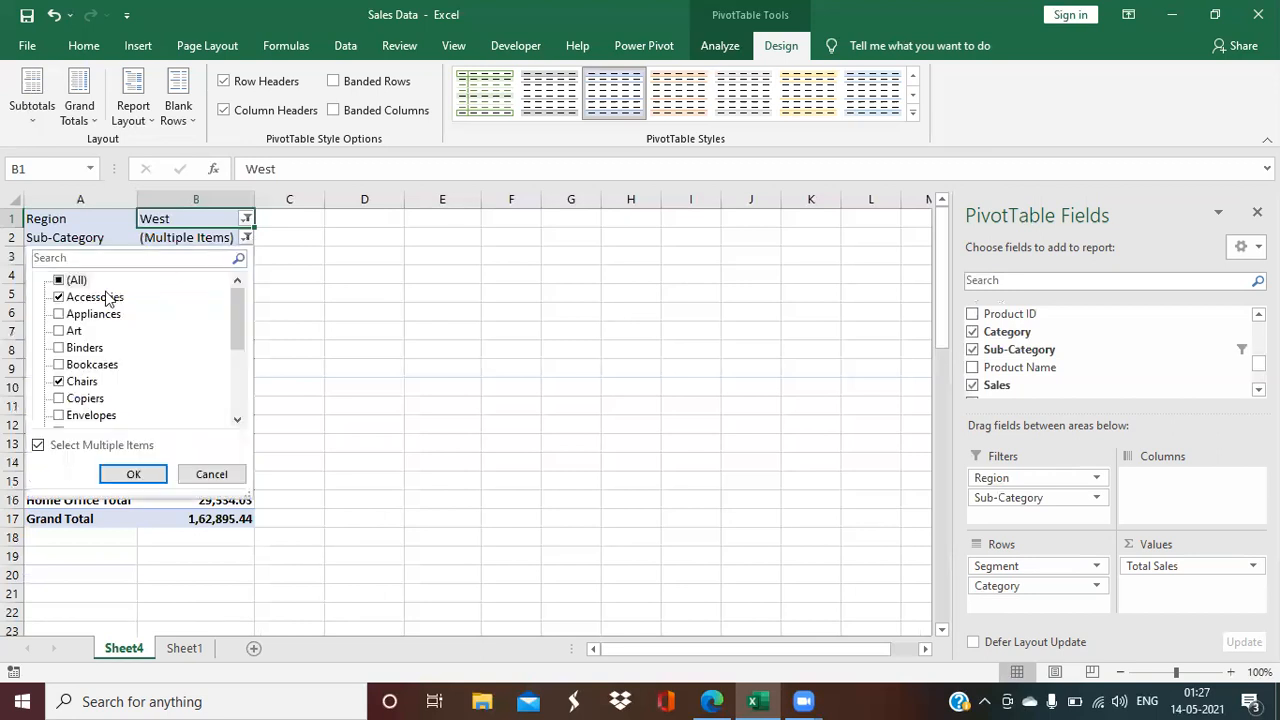
{"action": "left_click", "coordinate": [68, 284]}
{"action": "left_click", "coordinate": [133, 474]}
{"action": "left_click", "coordinate": [205, 218]}
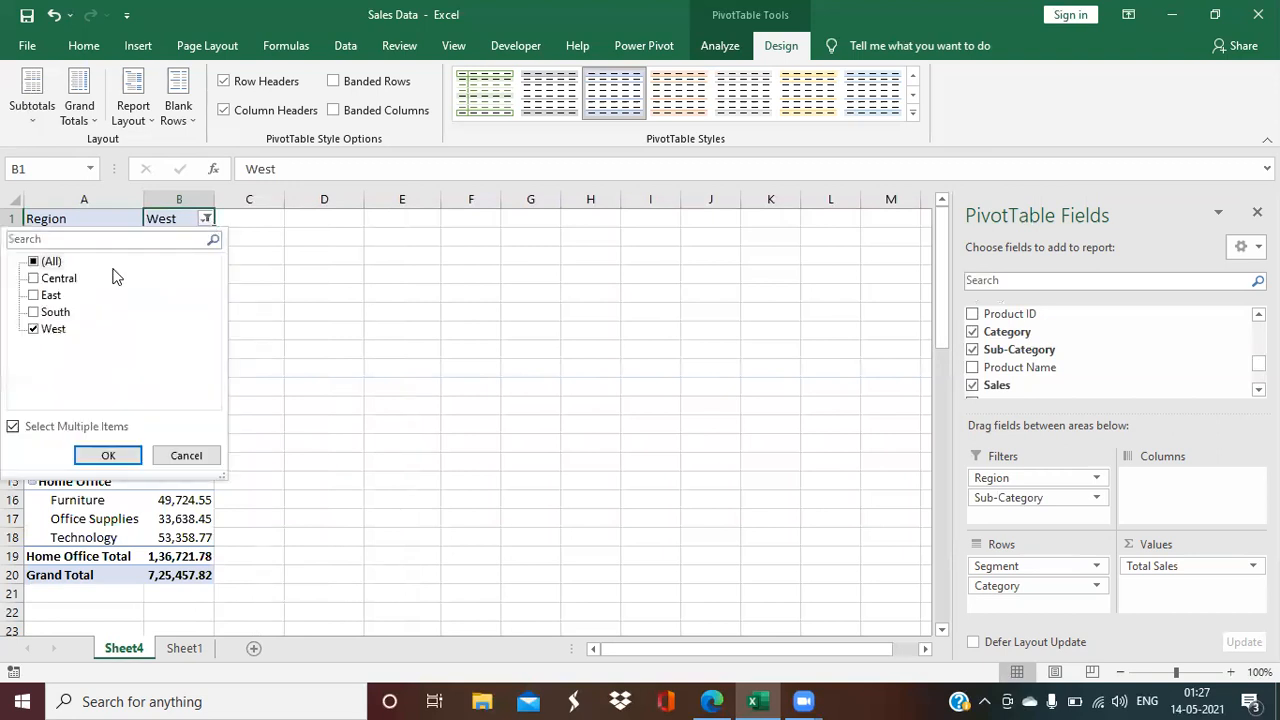
{"action": "left_click", "coordinate": [35, 261]}
{"action": "left_click", "coordinate": [107, 455]}
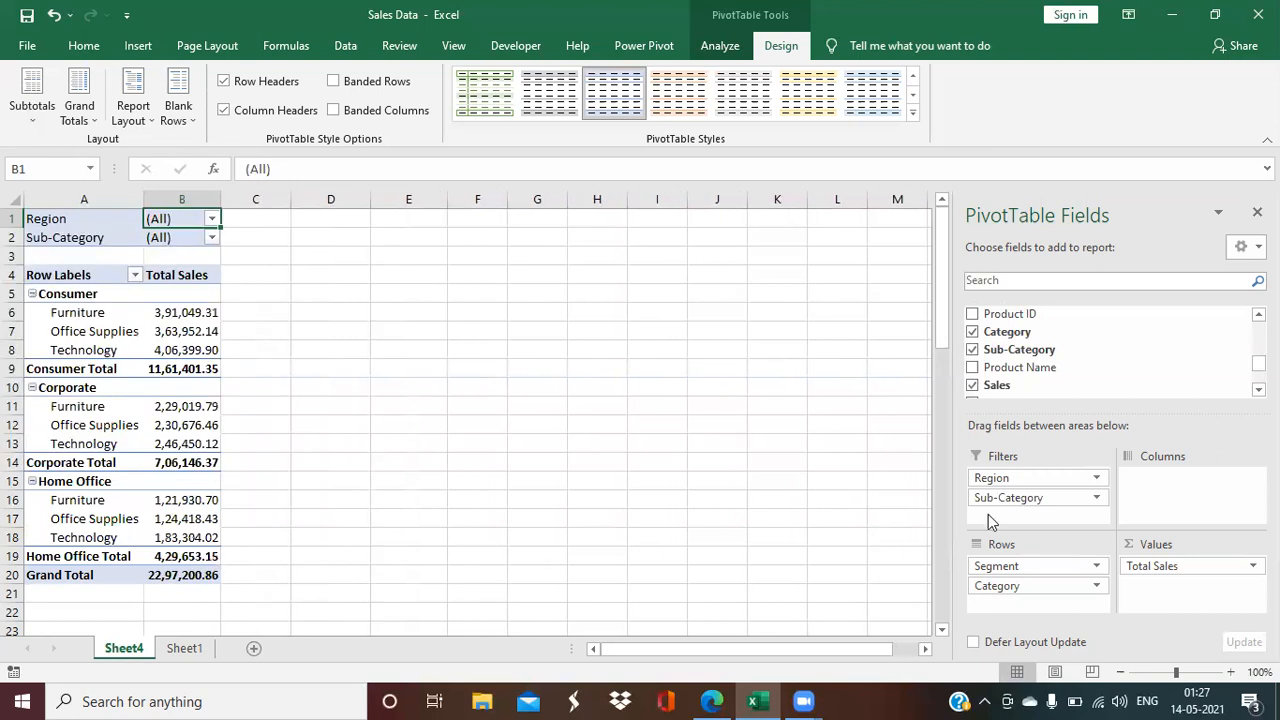
Step: Remove Sub-Category from the report filters and insert a slicer for Sub-Category instead
{"action": "left_click_drag", "start_coordinate": [1000, 497], "coordinate": [953, 493]}
{"action": "left_click_drag", "start_coordinate": [649, 398], "coordinate": [645, 394]}
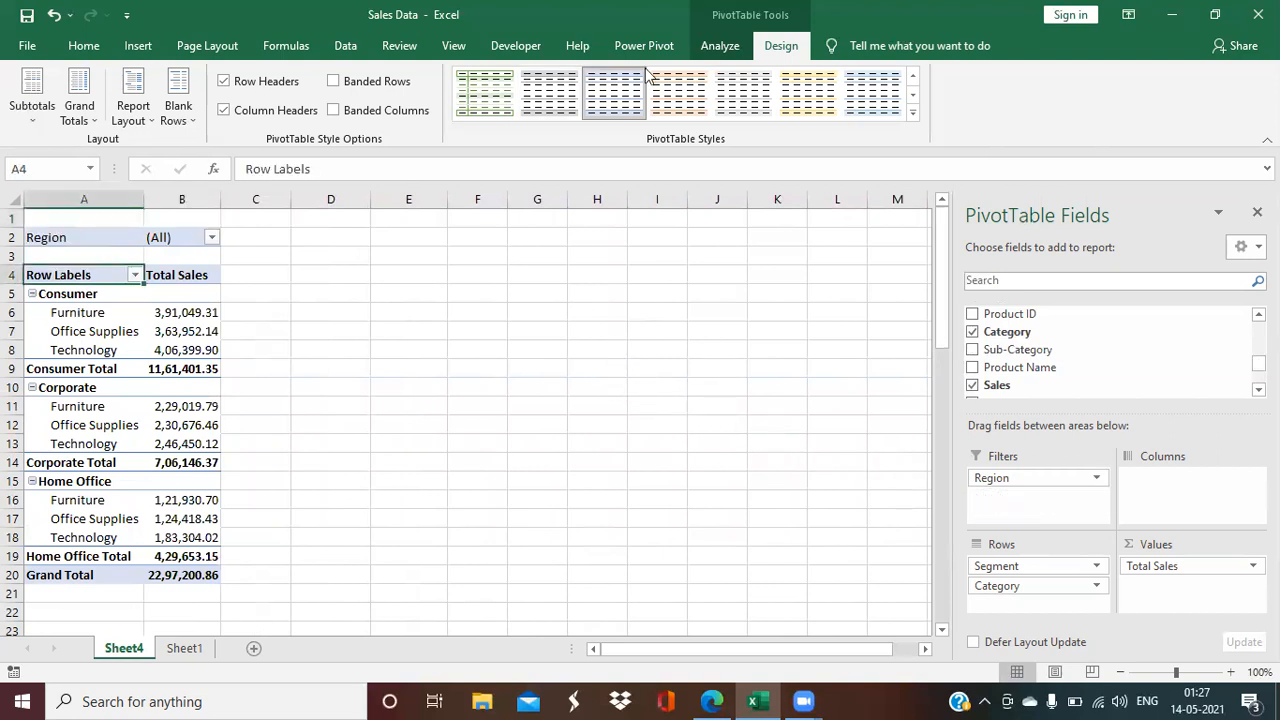
{"action": "left_click", "coordinate": [720, 45]}
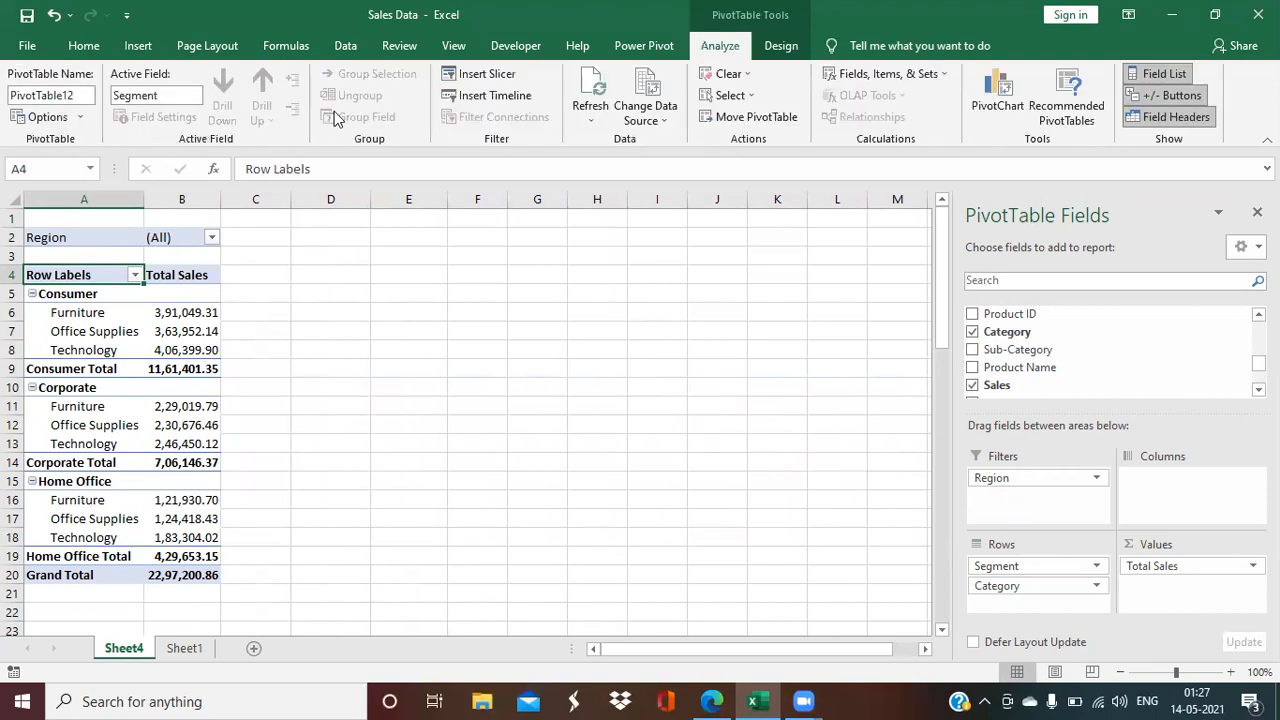
{"action": "left_click", "coordinate": [499, 76]}
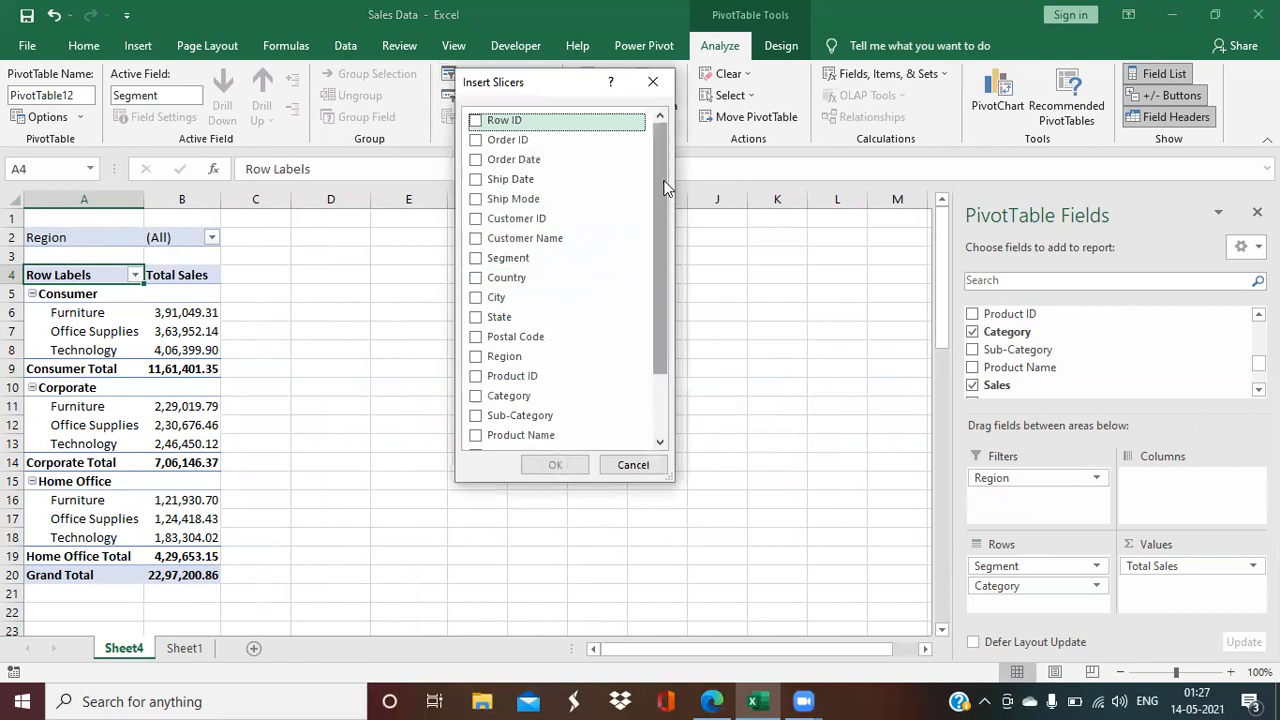
{"action": "left_click_drag", "start_coordinate": [660, 184], "coordinate": [654, 229]}
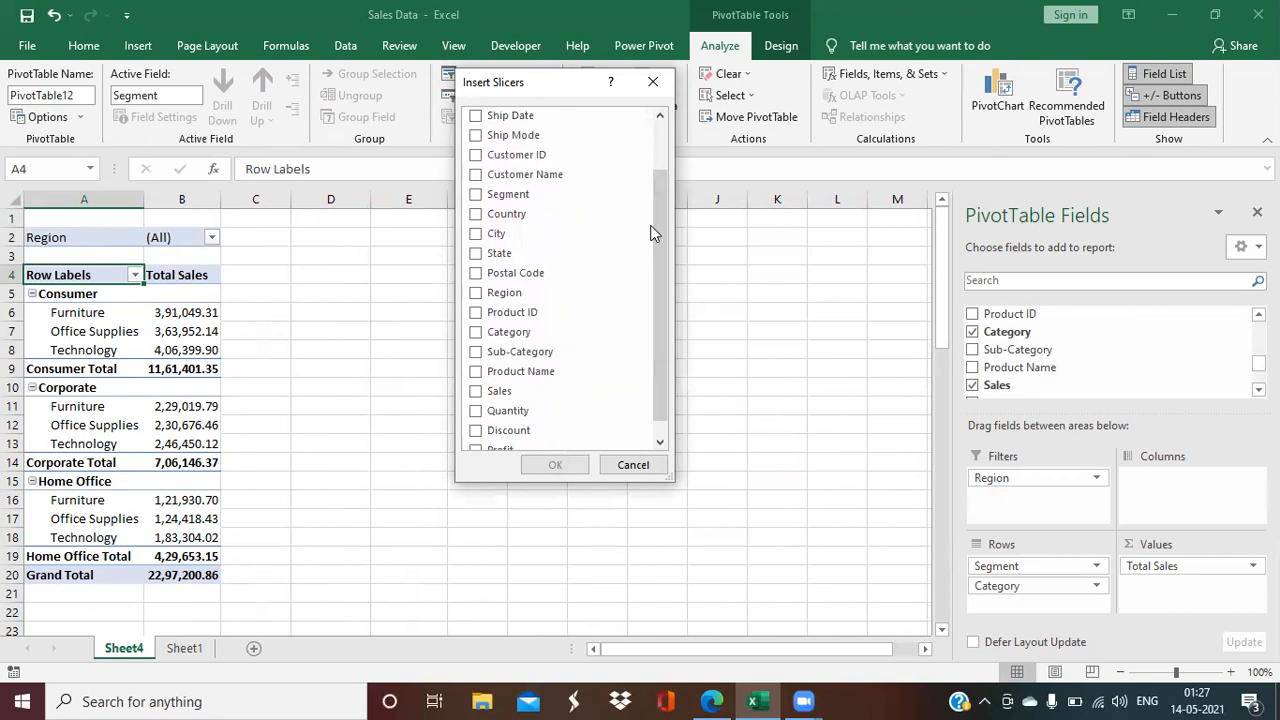
{"action": "left_click", "coordinate": [600, 353]}
{"action": "left_click", "coordinate": [553, 467]}
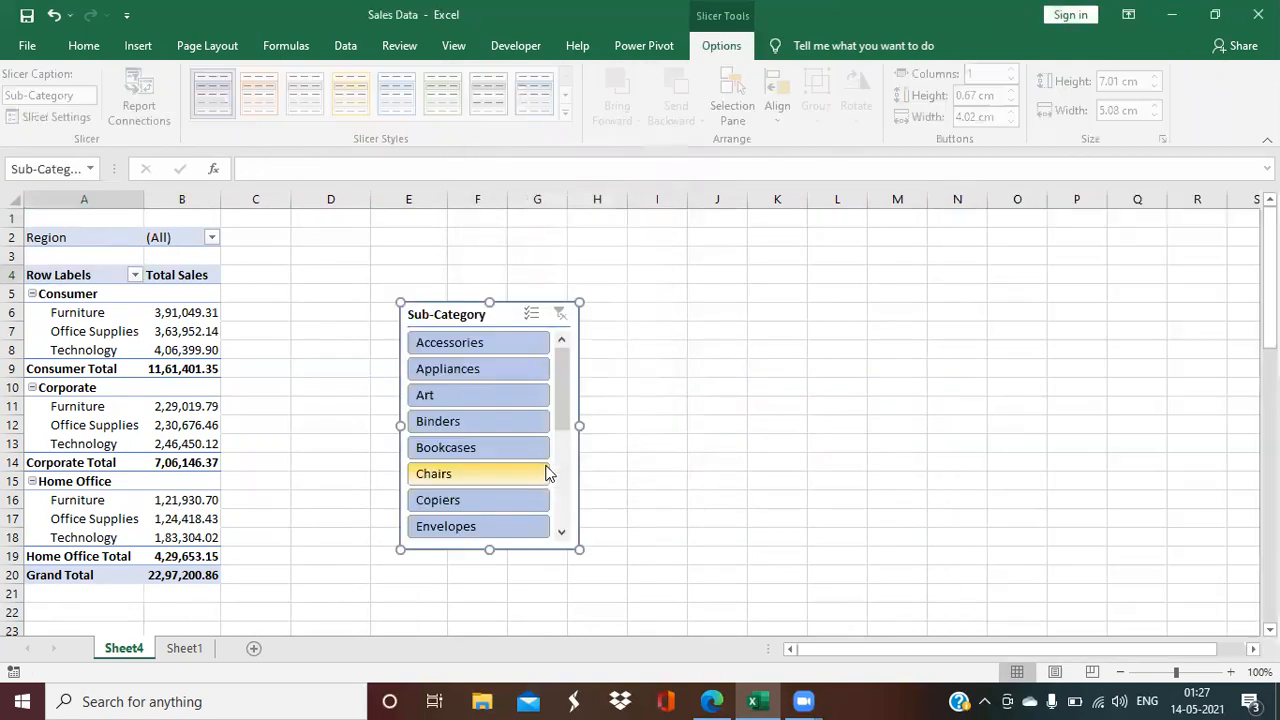
Step: Enlarge the Sub-Category slicer to about 8.04 cm high and 9.5 cm wide
{"action": "left_click_drag", "start_coordinate": [488, 302], "coordinate": [476, 265]}
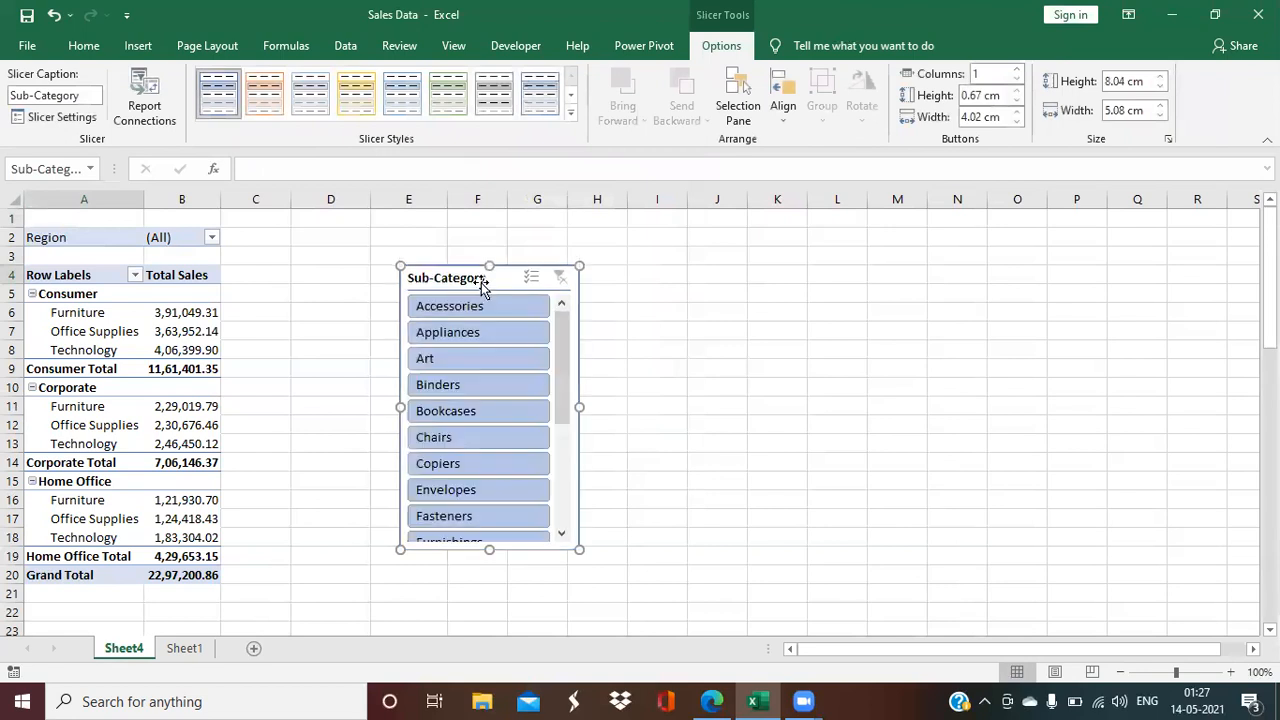
{"action": "left_click_drag", "start_coordinate": [574, 407], "coordinate": [626, 407]}
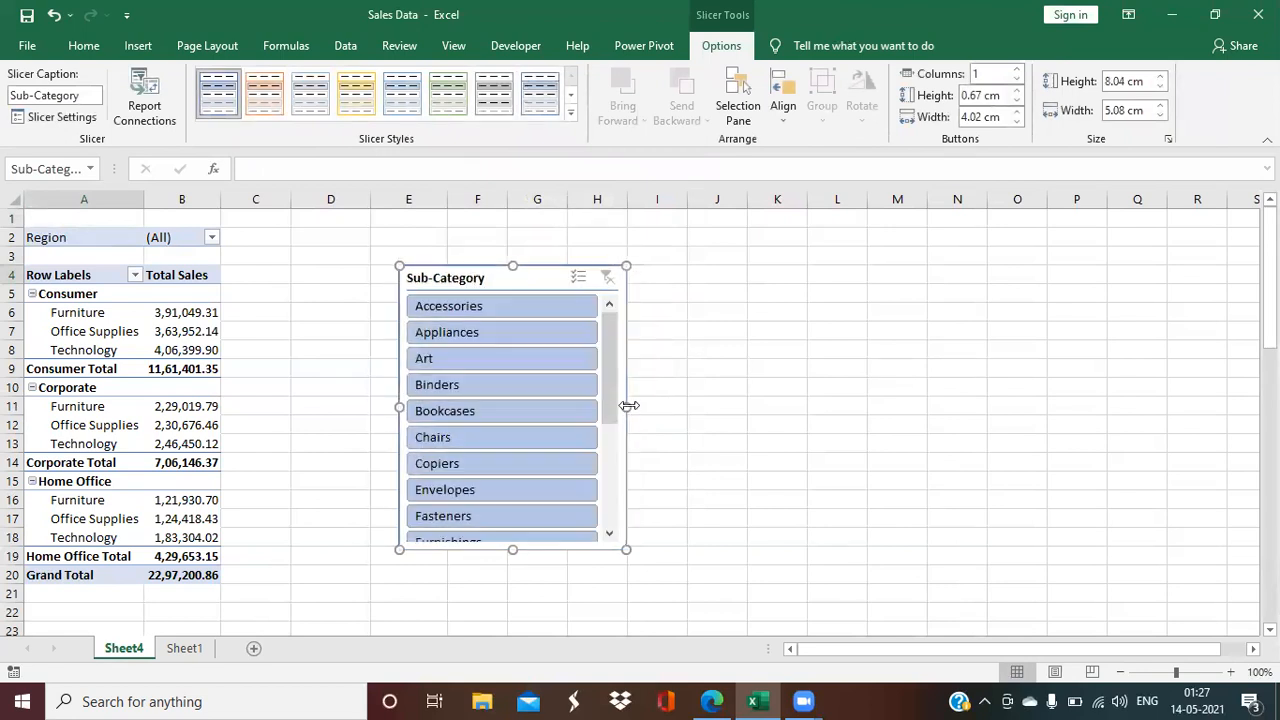
{"action": "left_click_drag", "start_coordinate": [399, 407], "coordinate": [291, 376]}
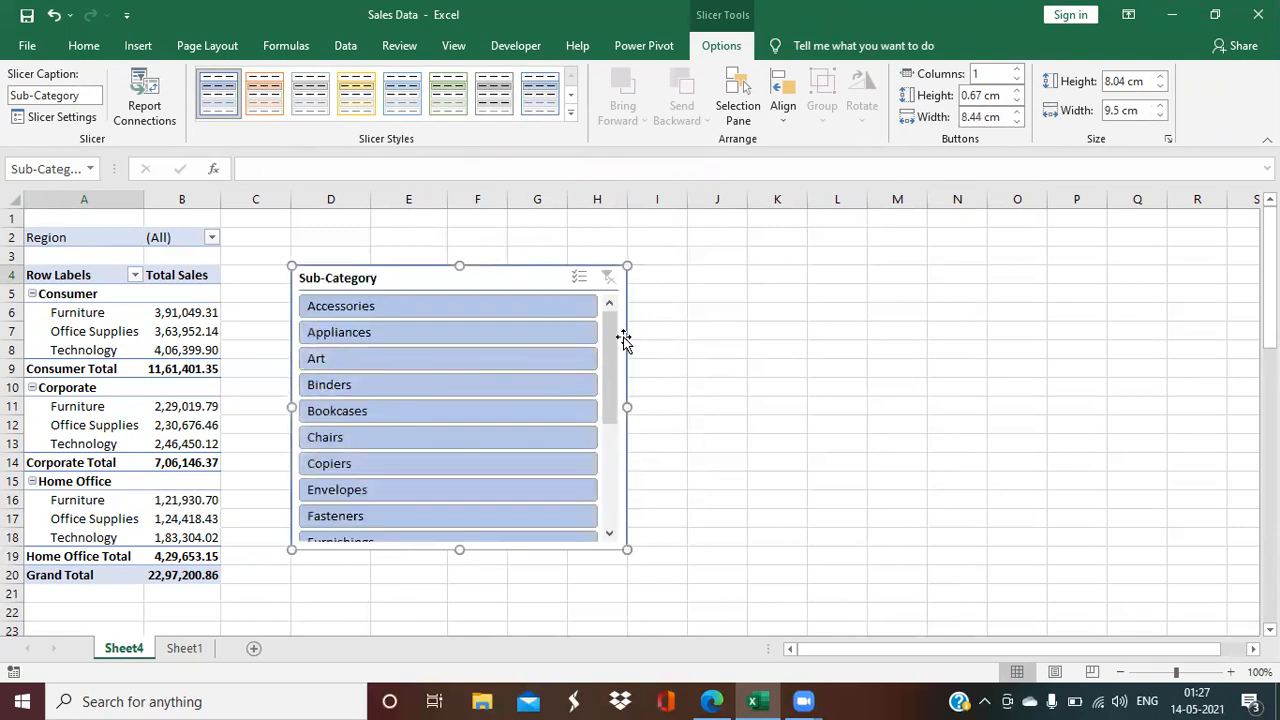
Step: Filter the PivotTable with the slicer to the continuous range of sub-categories from Fasteners through Phones
{"action": "left_click_drag", "start_coordinate": [611, 336], "coordinate": [609, 433]}
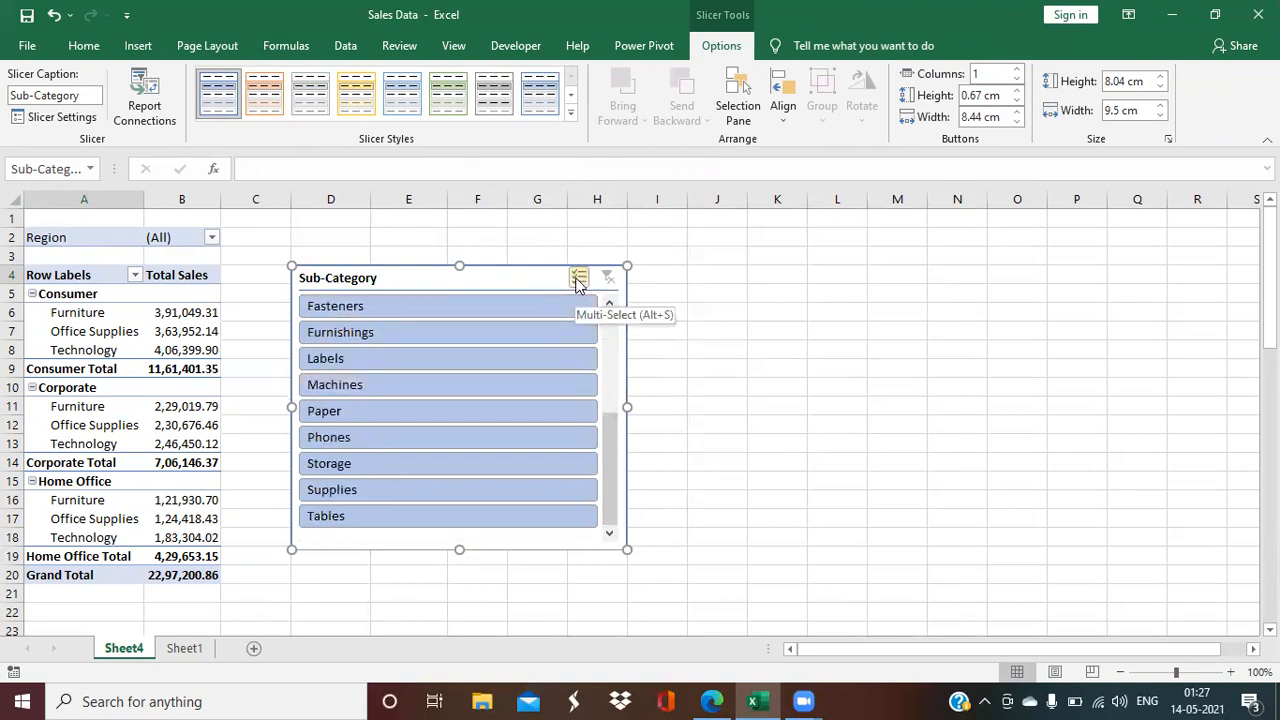
{"action": "mouse_move", "coordinate": [609, 429]}
{"action": "left_mouse_down"}
{"action": "mouse_move", "coordinate": [596, 332]}
{"action": "mouse_move", "coordinate": [592, 414]}
{"action": "left_mouse_up"}
{"action": "left_click", "coordinate": [388, 491]}
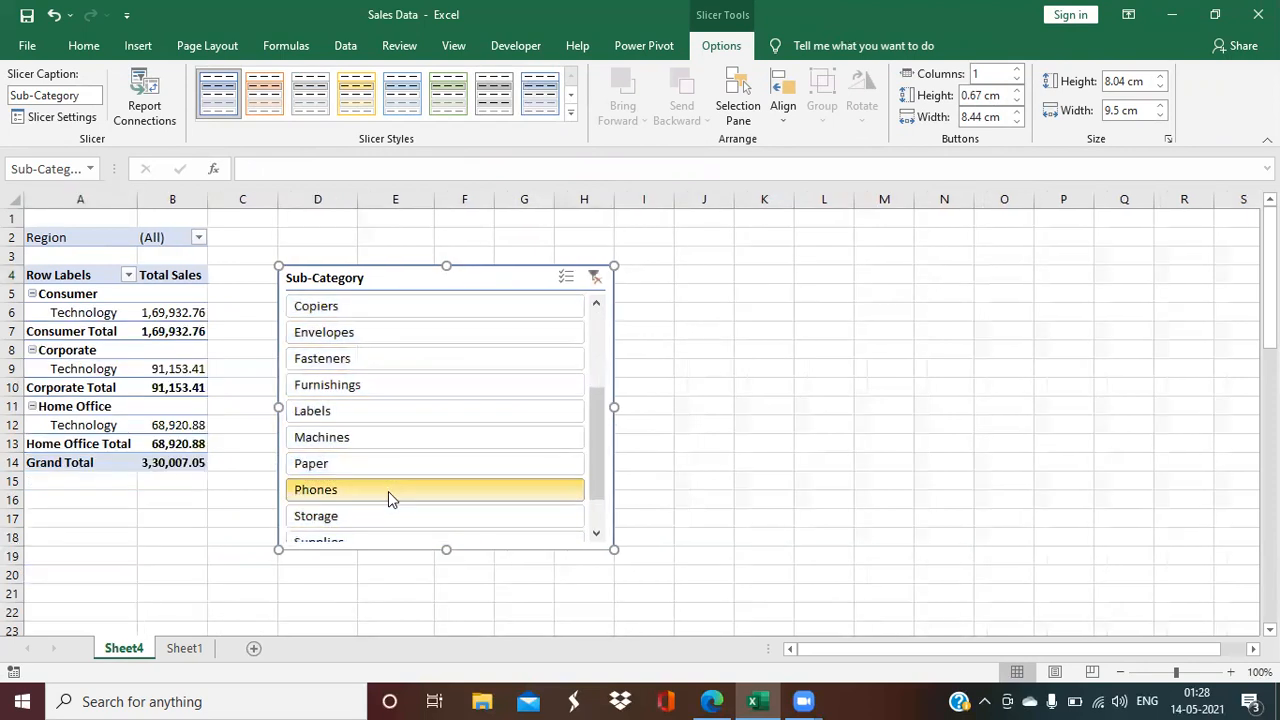
{"action": "left_click", "coordinate": [388, 358], "text": "shift"}
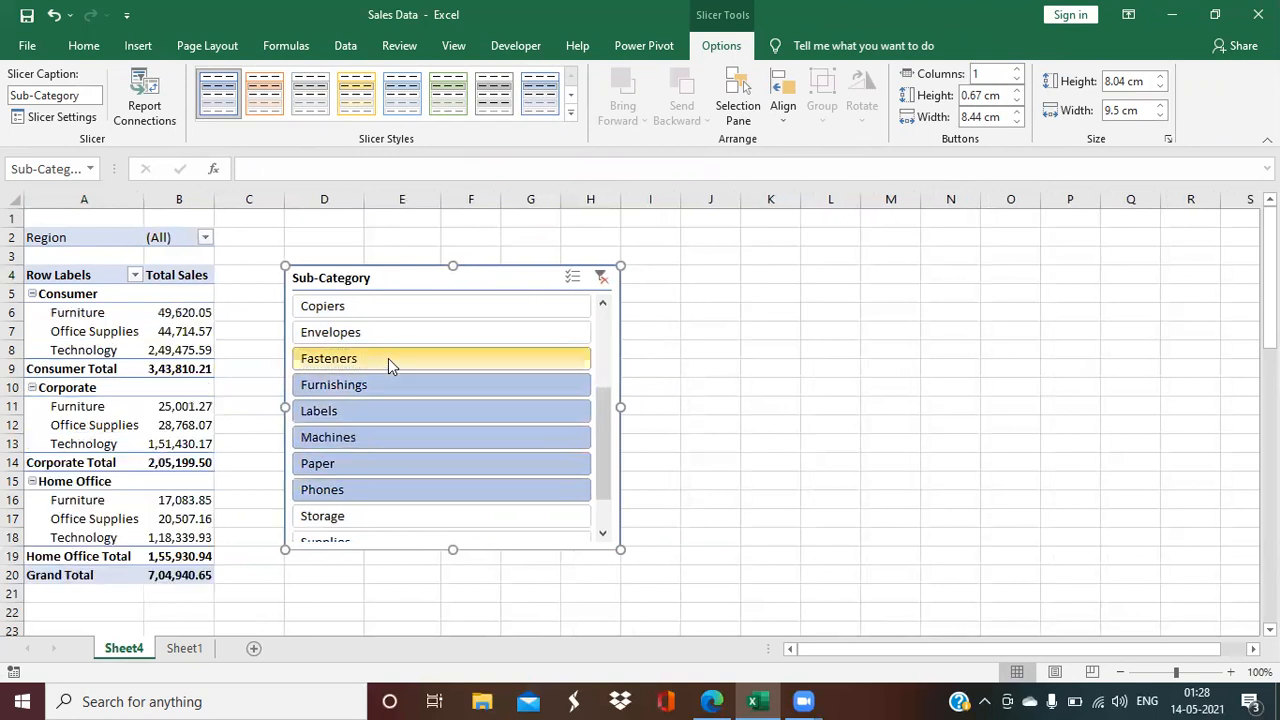
Step: Turn on multi-select in the slicer and filter to Phones, Machines, Envelopes and Furnishings
{"action": "left_click", "coordinate": [400, 486]}
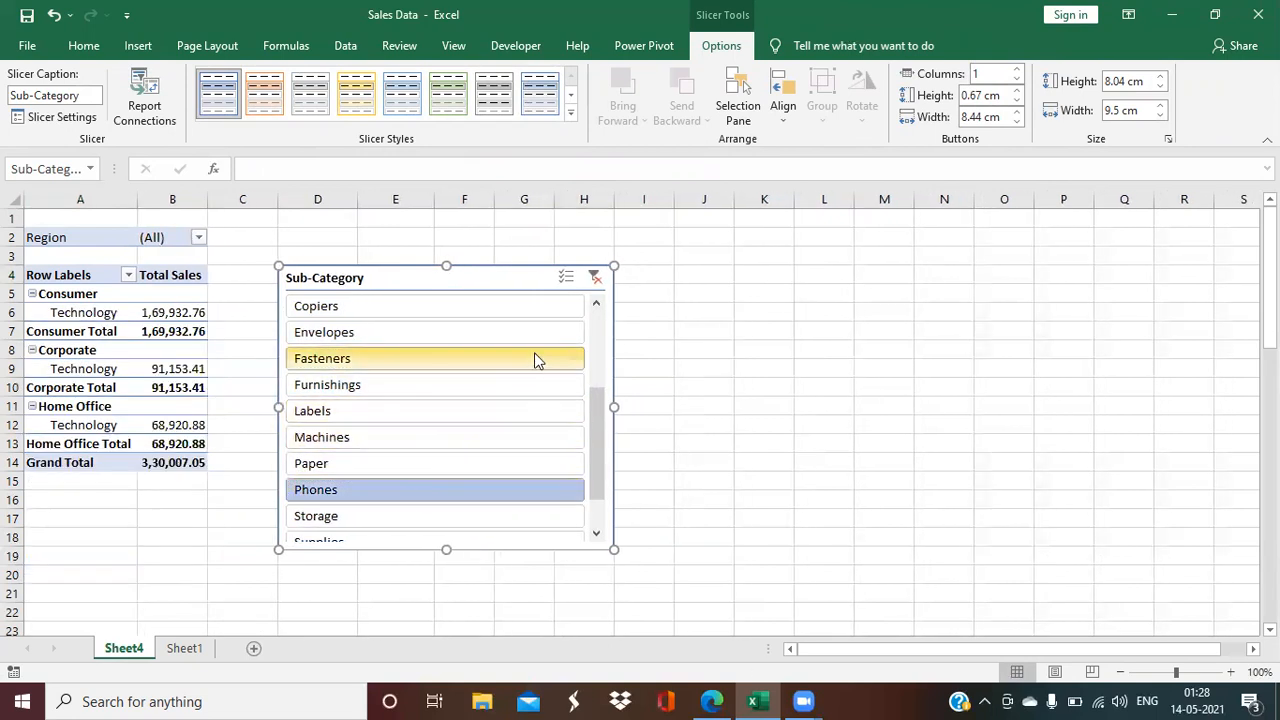
{"action": "left_click", "coordinate": [566, 277]}
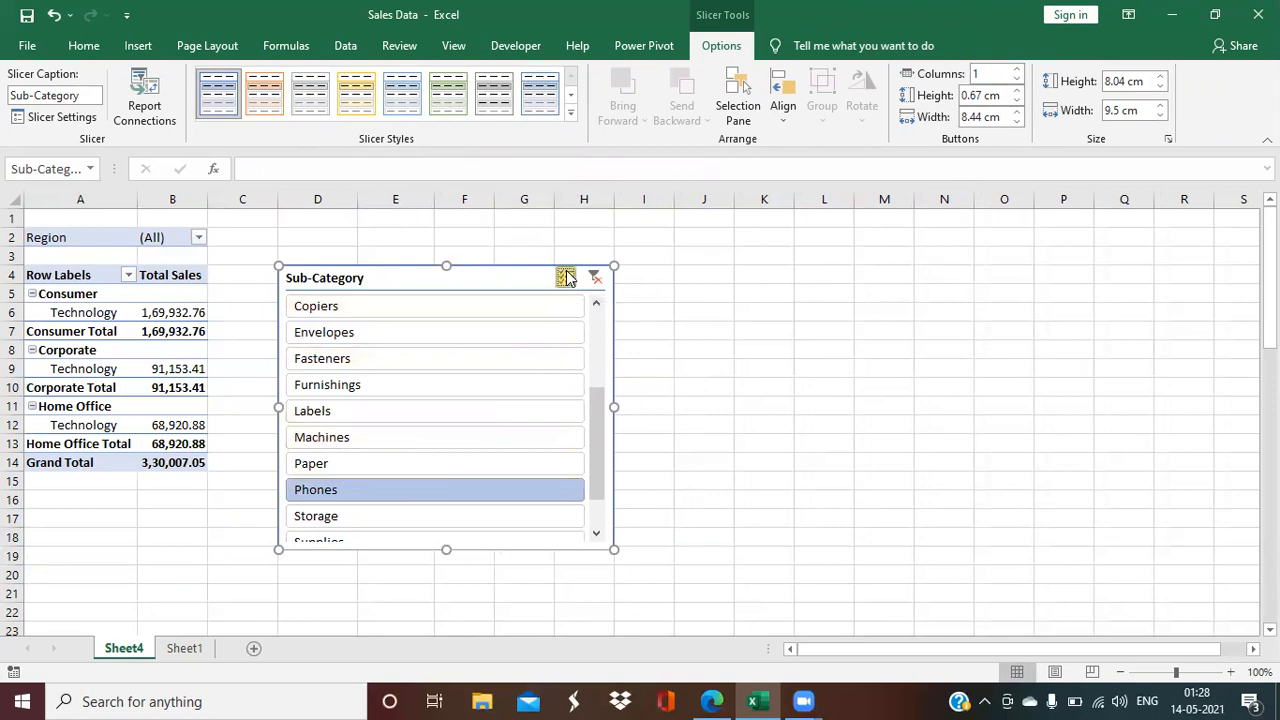
{"action": "left_click", "coordinate": [337, 440]}
{"action": "left_click", "coordinate": [358, 332]}
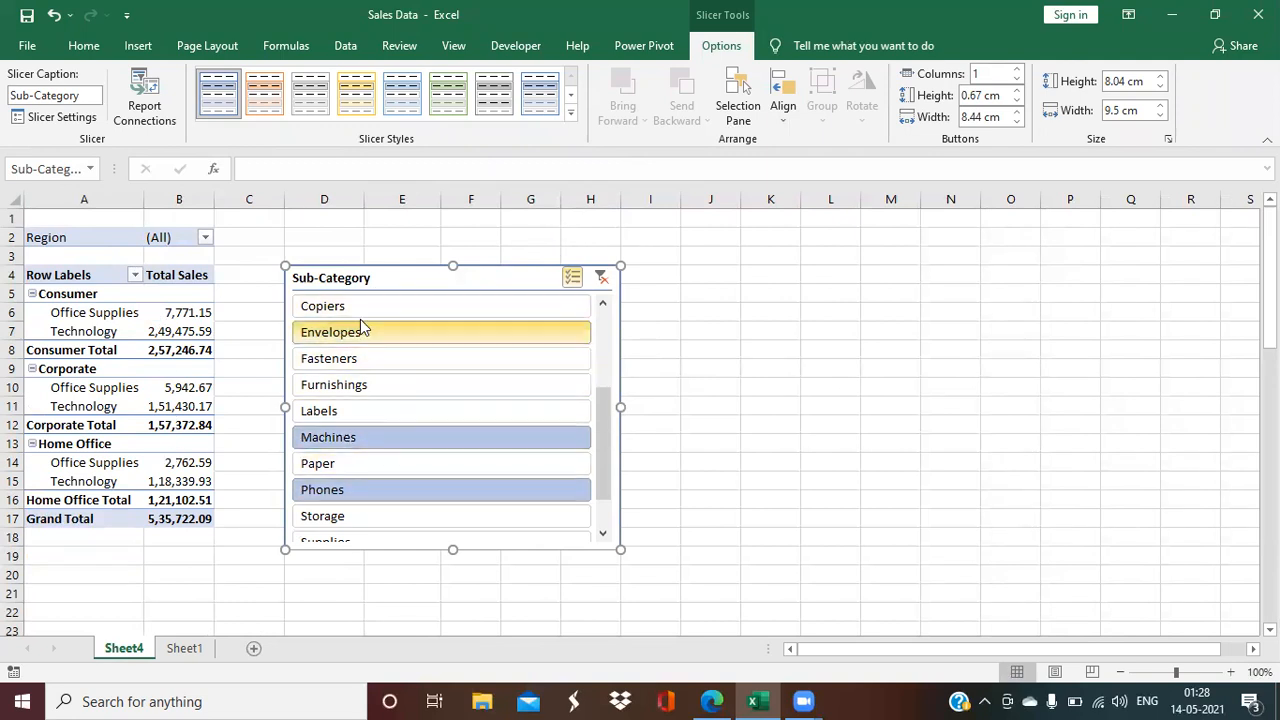
{"action": "left_click", "coordinate": [343, 386]}
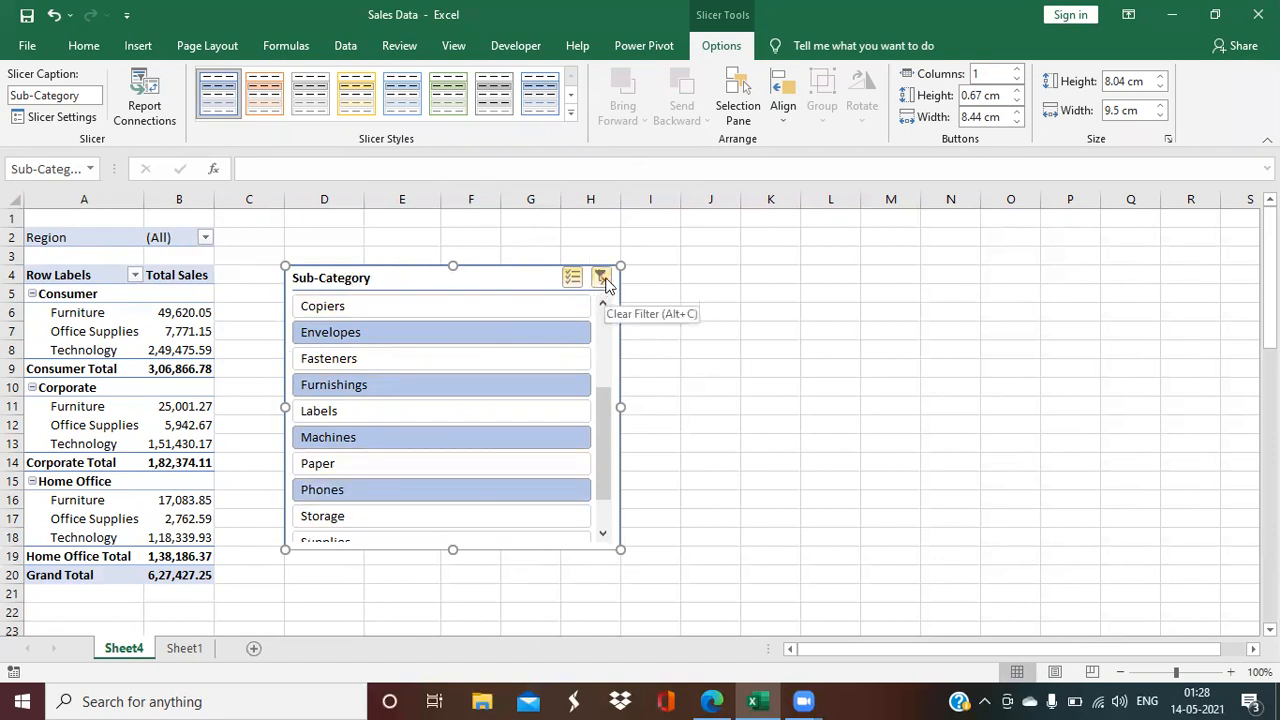
Step: Clear the Sub-Category slicer's filter
{"action": "left_click", "coordinate": [601, 278]}
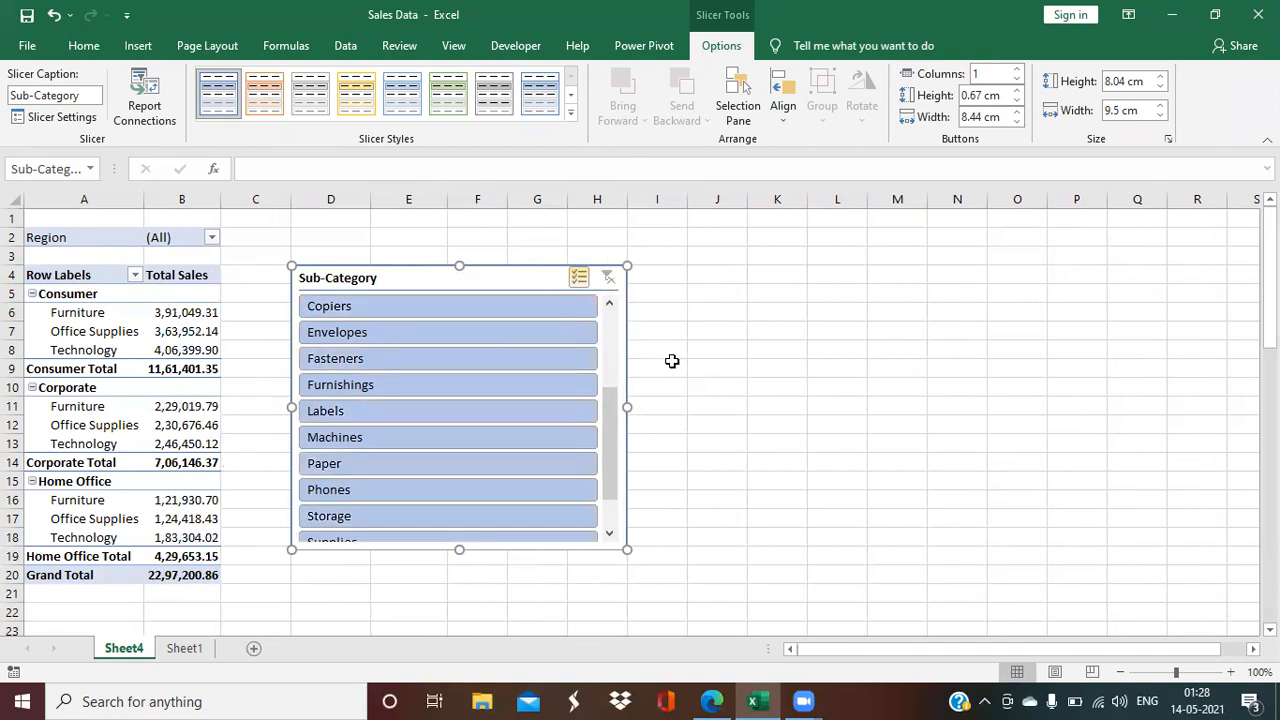
{"action": "left_click_drag", "start_coordinate": [605, 429], "coordinate": [601, 316]}
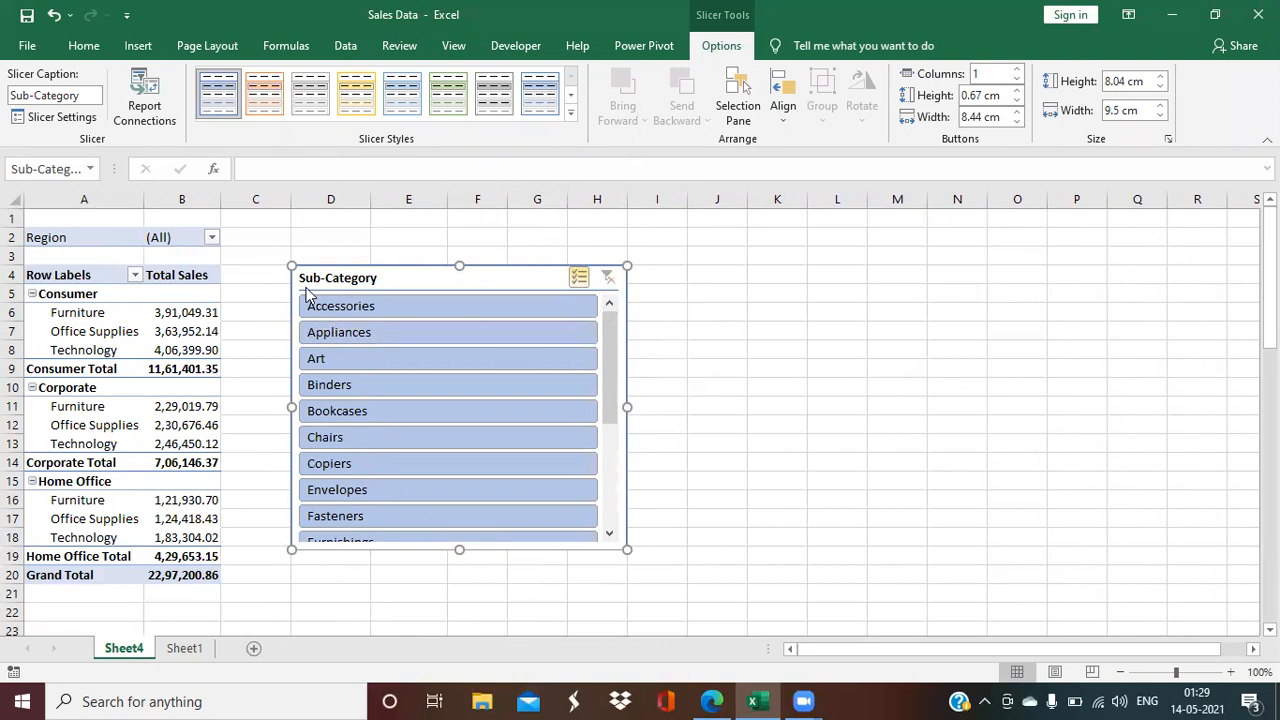
Step: Add Order Date to the PivotTable rows below Category
{"action": "left_click", "coordinate": [81, 331]}
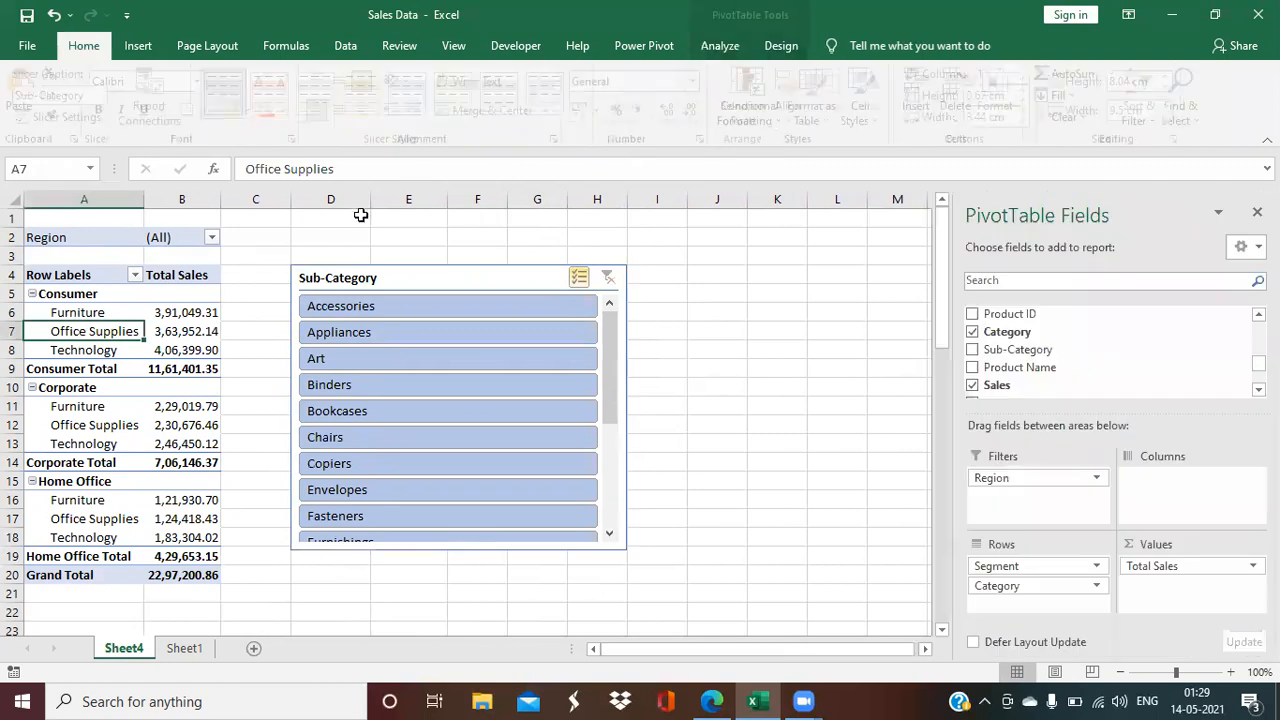
{"action": "left_click", "coordinate": [733, 48]}
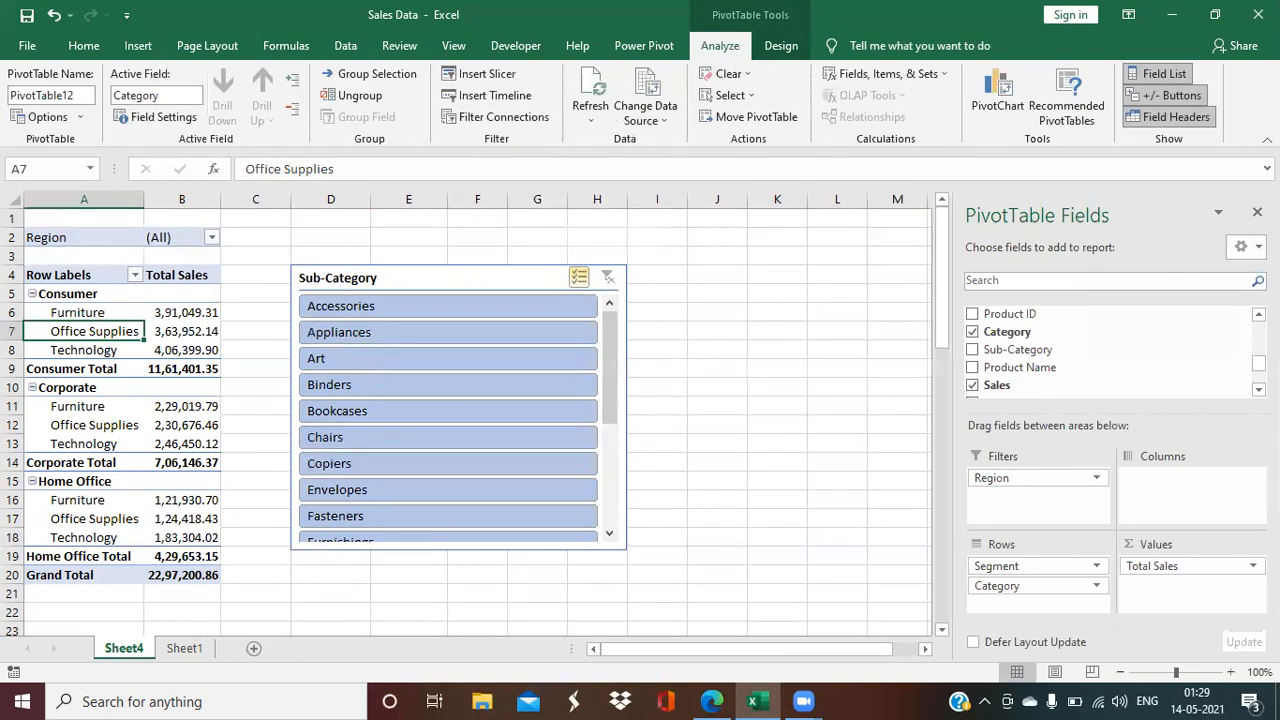
{"action": "scroll", "coordinate": [1100, 355], "scroll_direction": "up", "scroll_amount": 5}
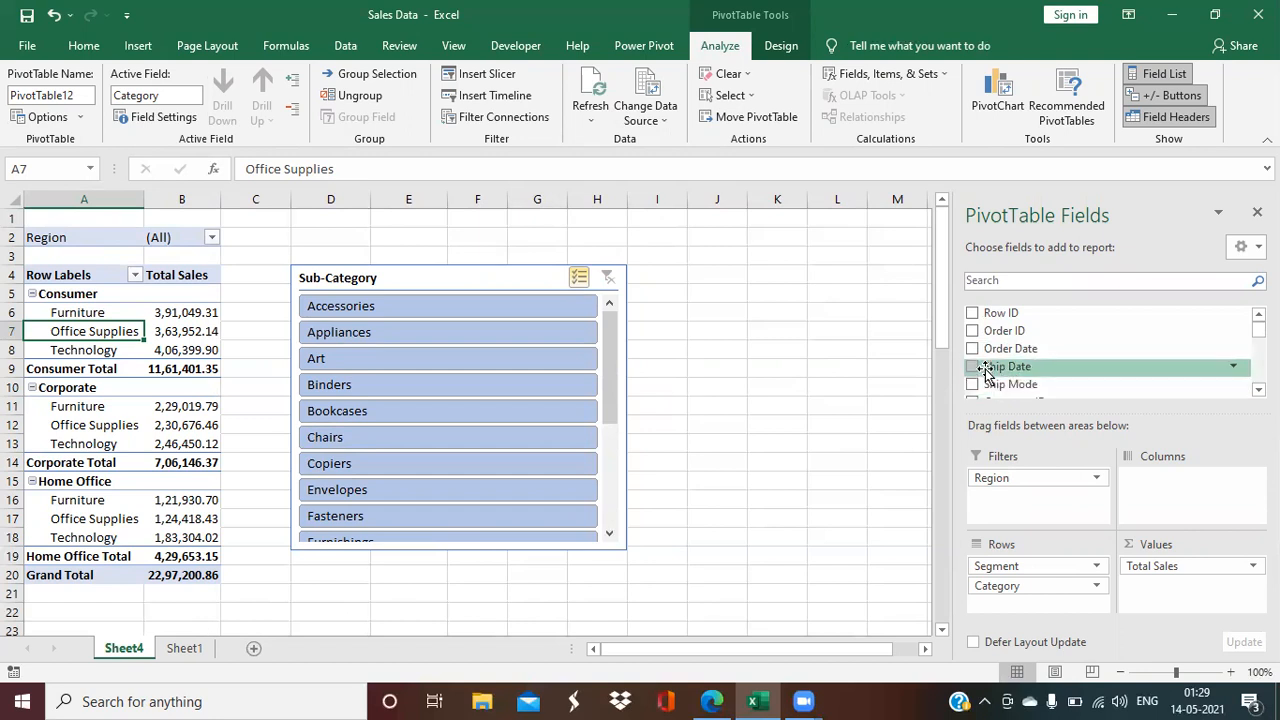
{"action": "left_click_drag", "start_coordinate": [1020, 355], "coordinate": [1014, 590]}
{"action": "scroll", "coordinate": [168, 411], "scroll_direction": "down", "scroll_amount": 3}
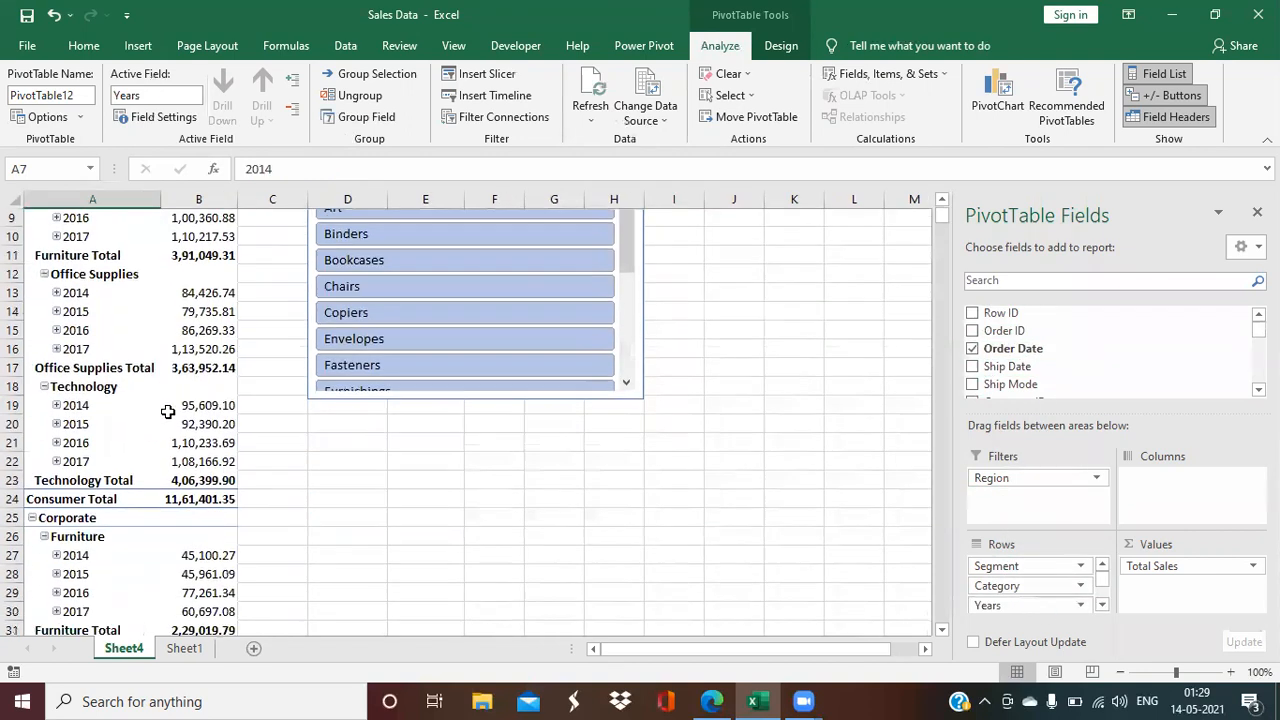
{"action": "scroll", "coordinate": [168, 413], "scroll_direction": "down", "scroll_amount": 3}
{"action": "scroll", "coordinate": [168, 418], "scroll_direction": "up", "scroll_amount": 6}
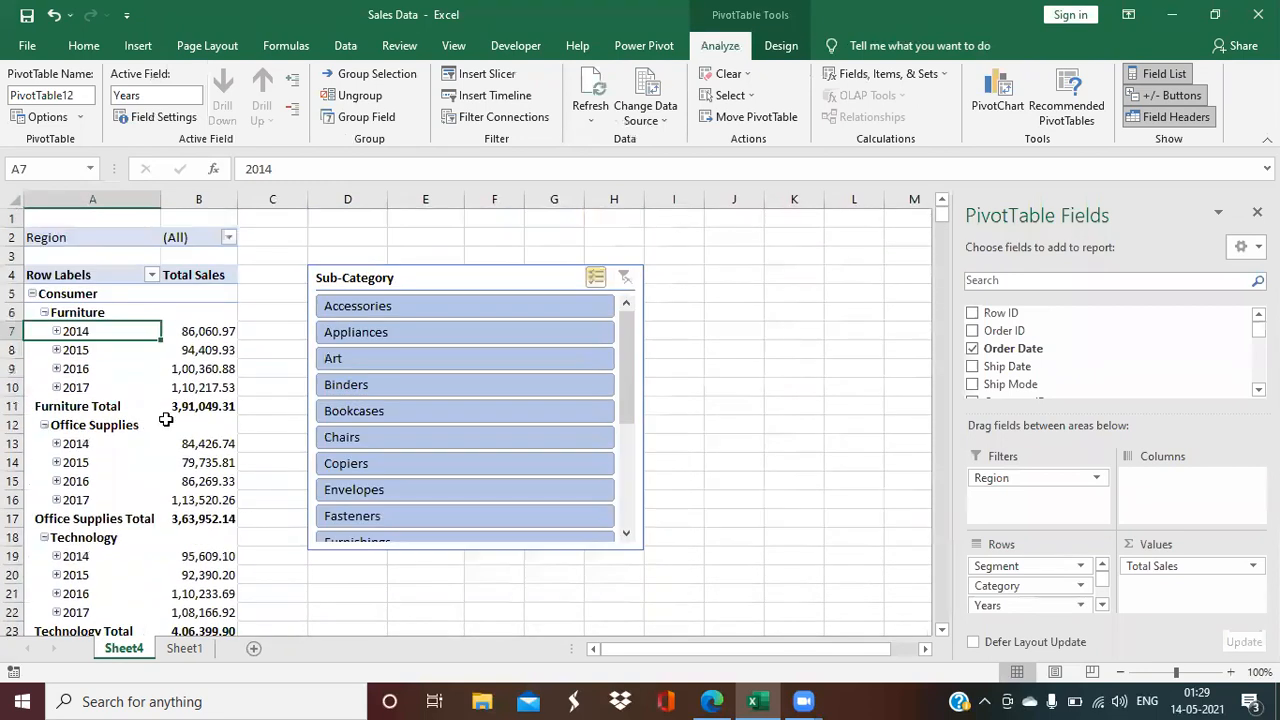
Step: Expand 2014 under Consumer Furniture and its Qtr1 to view the months, and collapse the year again
{"action": "left_click", "coordinate": [56, 331]}
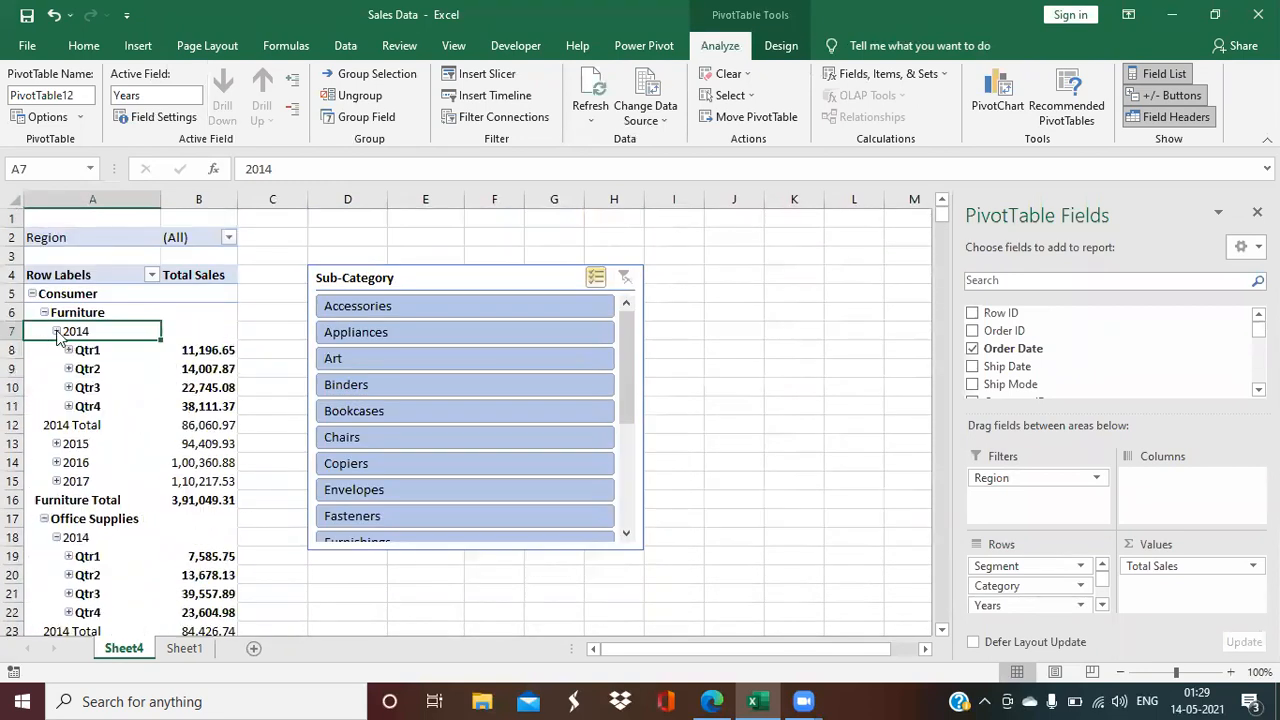
{"action": "left_click", "coordinate": [68, 350]}
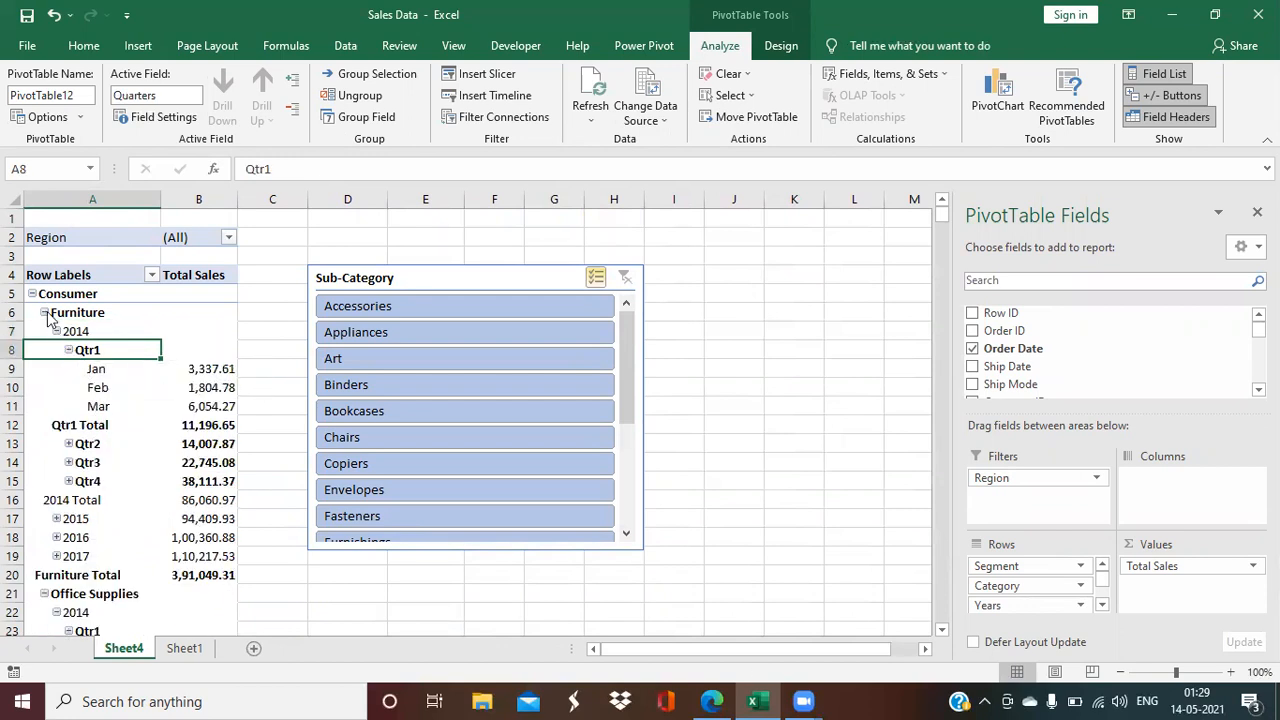
{"action": "left_click", "coordinate": [57, 332]}
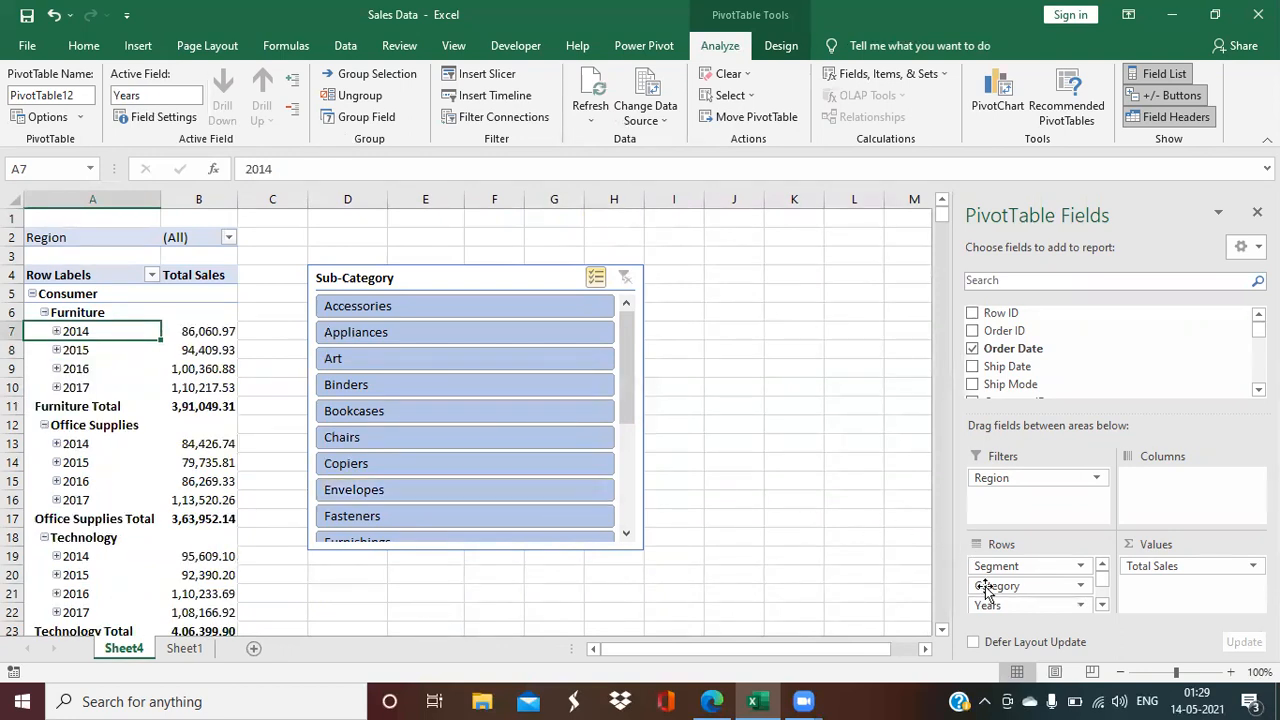
Step: Place Quarters above Years in the row fields and remove Order Date from the rows
{"action": "mouse_move", "coordinate": [1001, 603]}
{"action": "left_mouse_down"}
{"action": "mouse_move", "coordinate": [998, 505]}
{"action": "mouse_move", "coordinate": [994, 603]}
{"action": "mouse_move", "coordinate": [1000, 590]}
{"action": "left_mouse_up"}
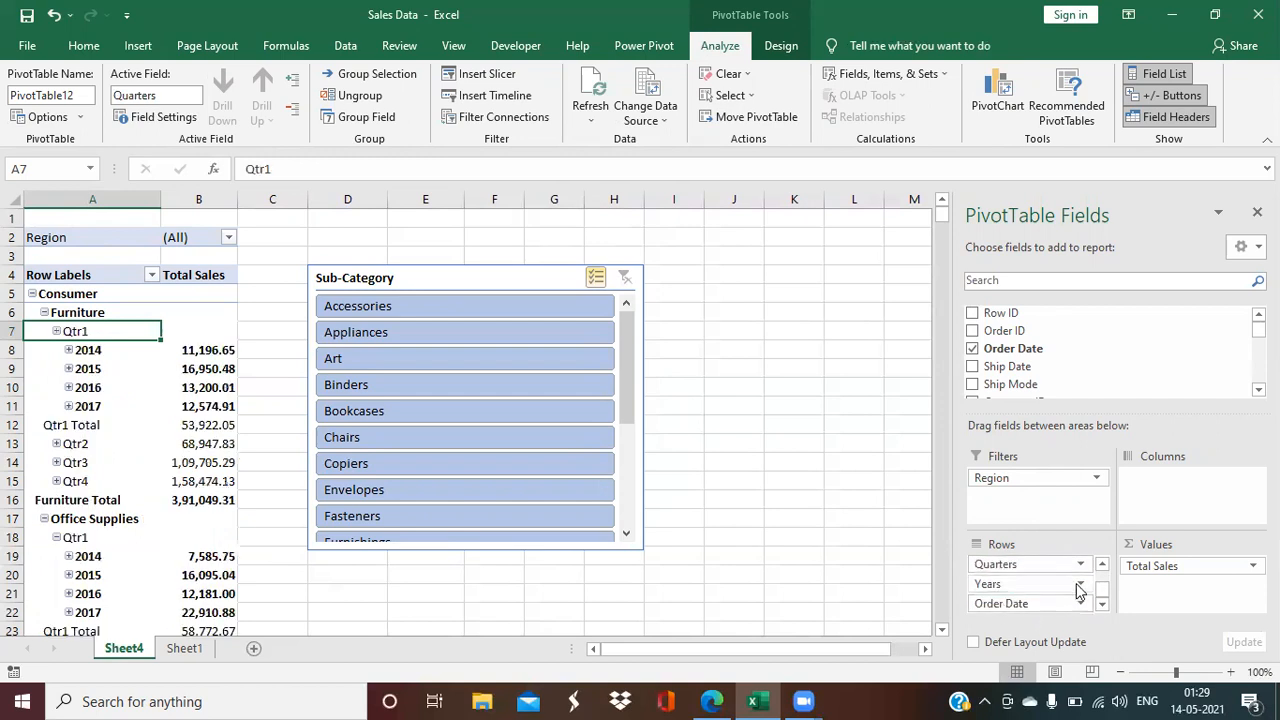
{"action": "left_click", "coordinate": [973, 349]}
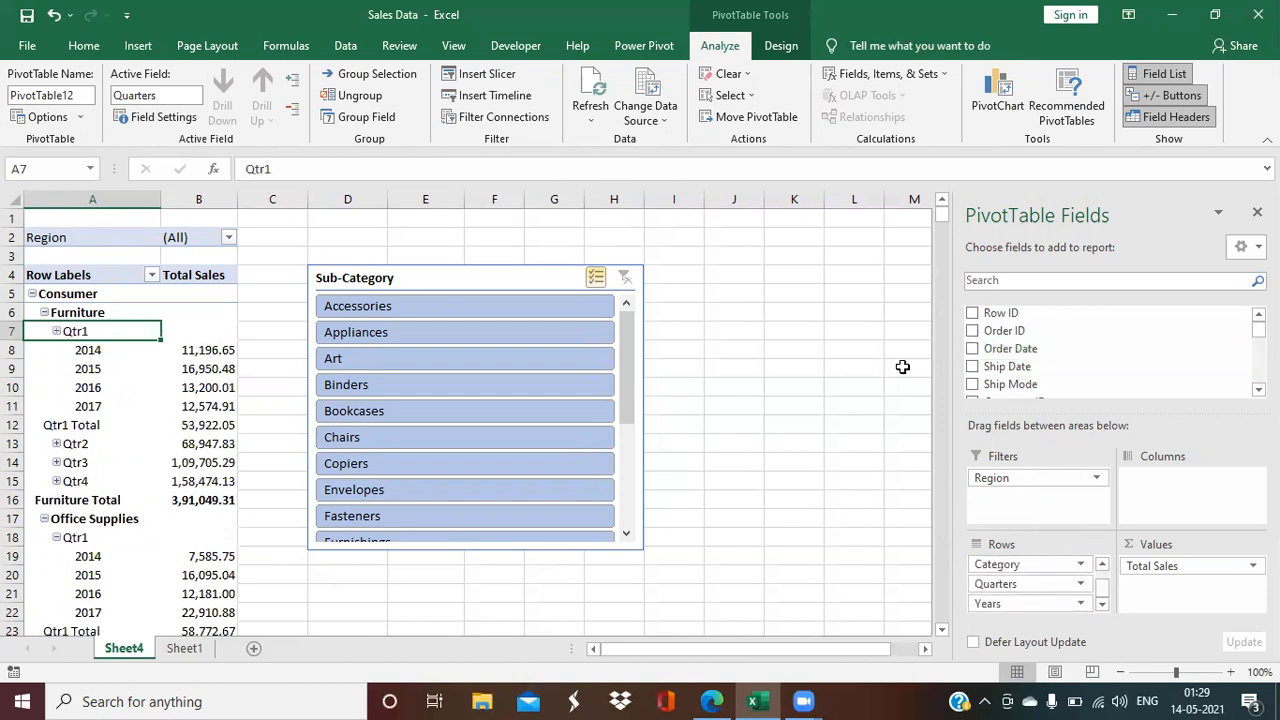
{"action": "left_click", "coordinate": [43, 312]}
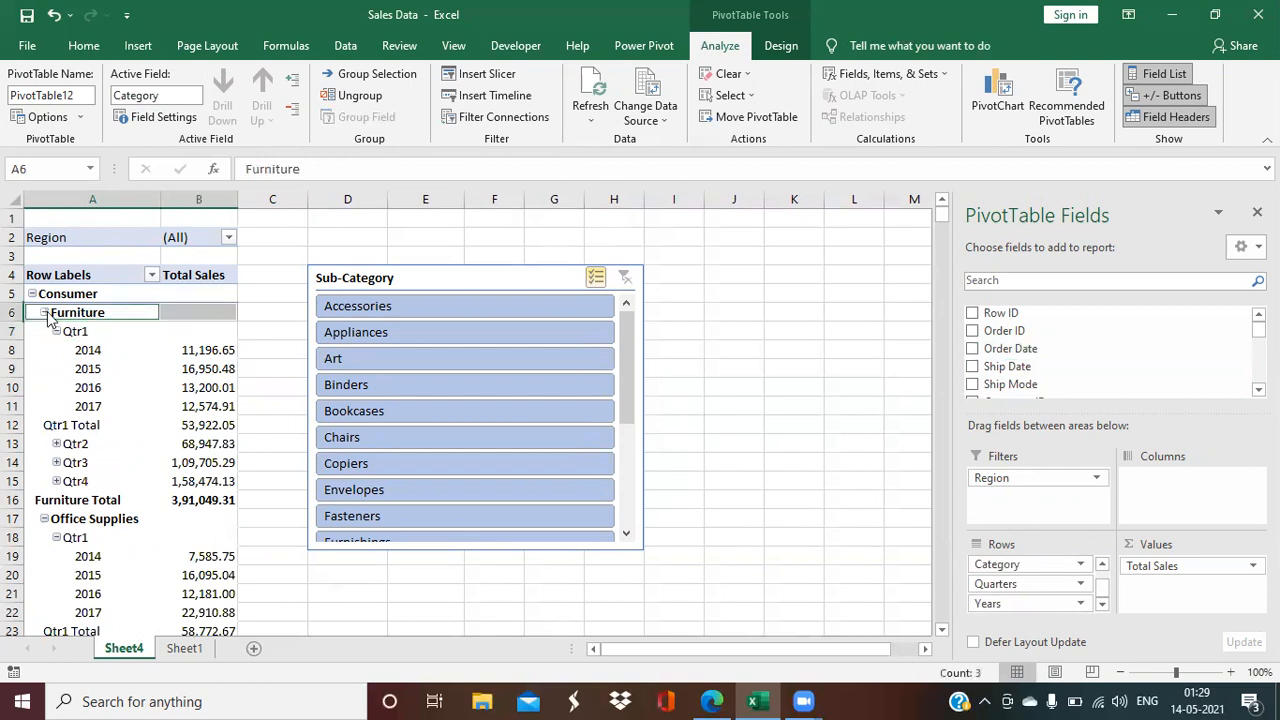
{"action": "left_click", "coordinate": [56, 331]}
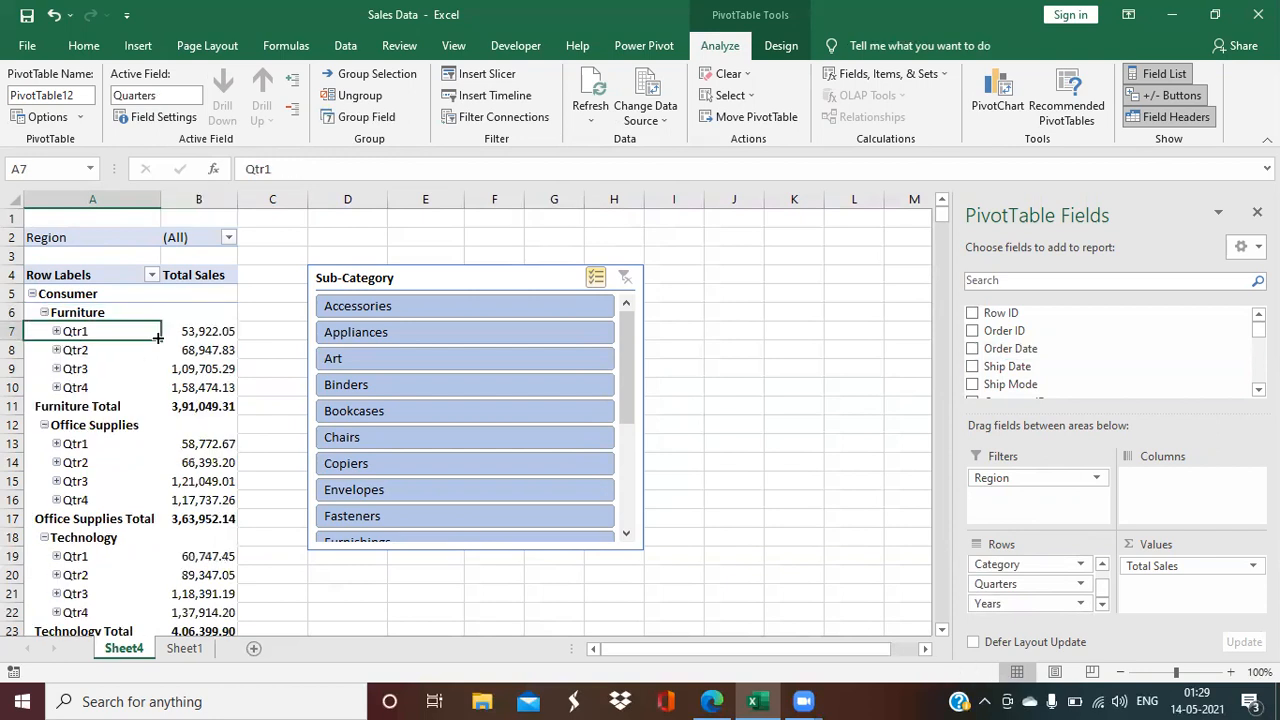
Step: Remove Years and Quarters from the rows and add Order Date as a report filter below Region
{"action": "left_click_drag", "start_coordinate": [1060, 604], "coordinate": [874, 571]}
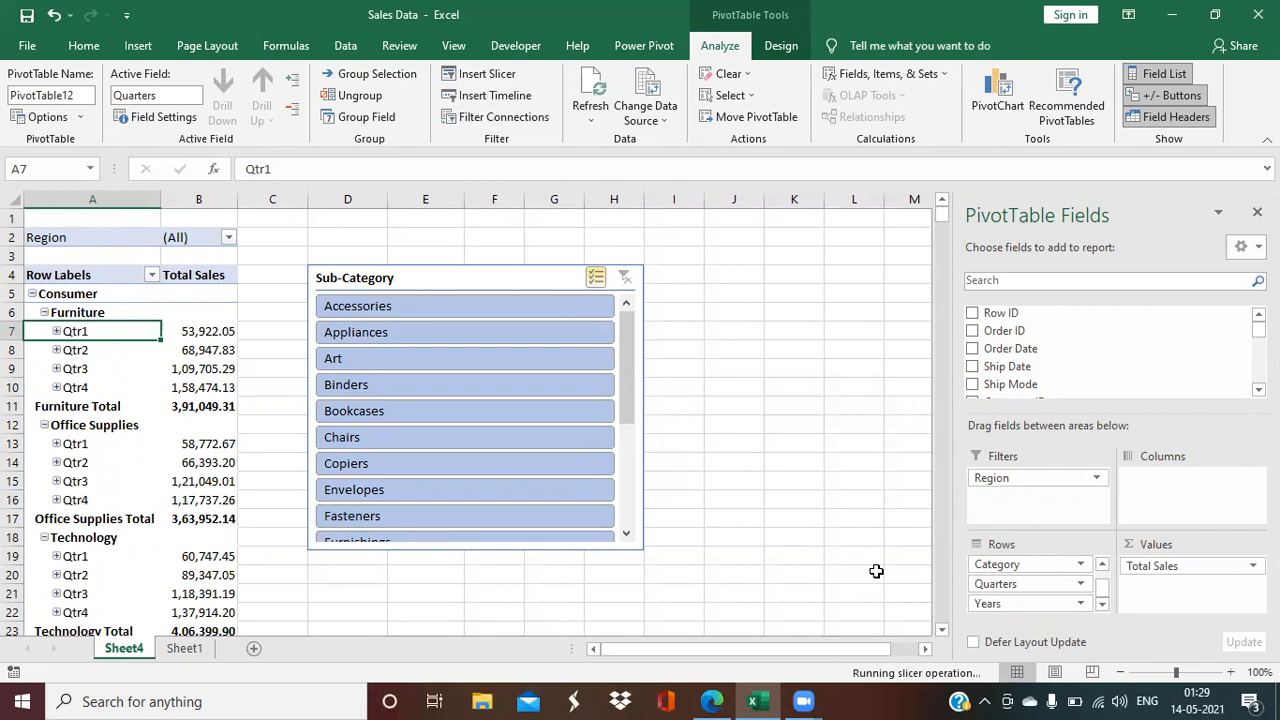
{"action": "left_click_drag", "start_coordinate": [1000, 585], "coordinate": [868, 584]}
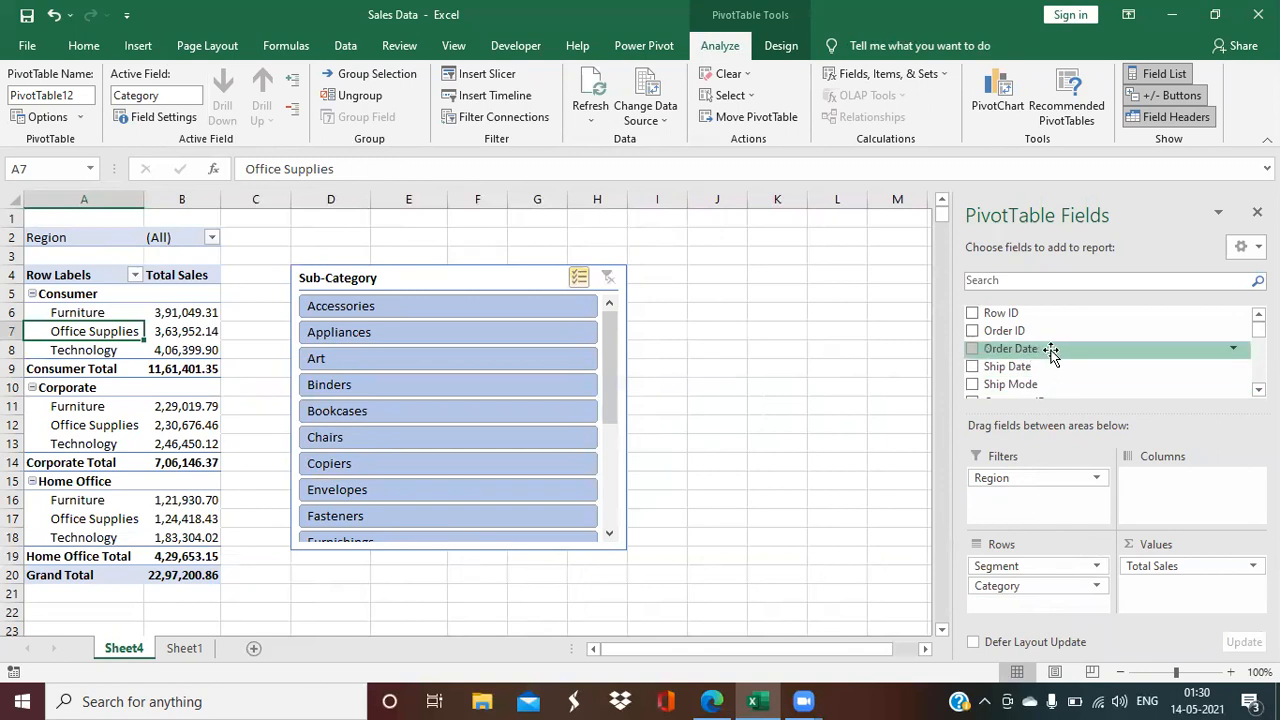
{"action": "left_click_drag", "start_coordinate": [1037, 349], "coordinate": [1022, 516]}
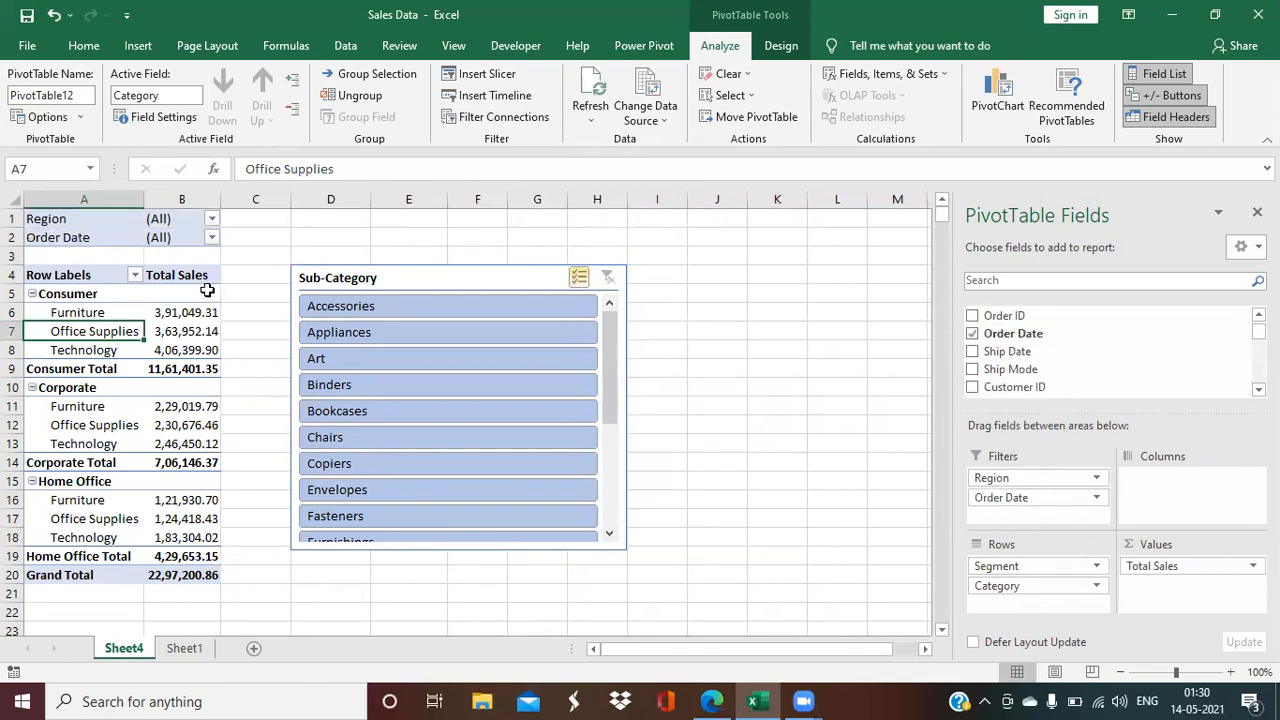
Step: Examine the date choices offered by the Order Date report filter, and close it without applying a selection
{"action": "left_click", "coordinate": [211, 238]}
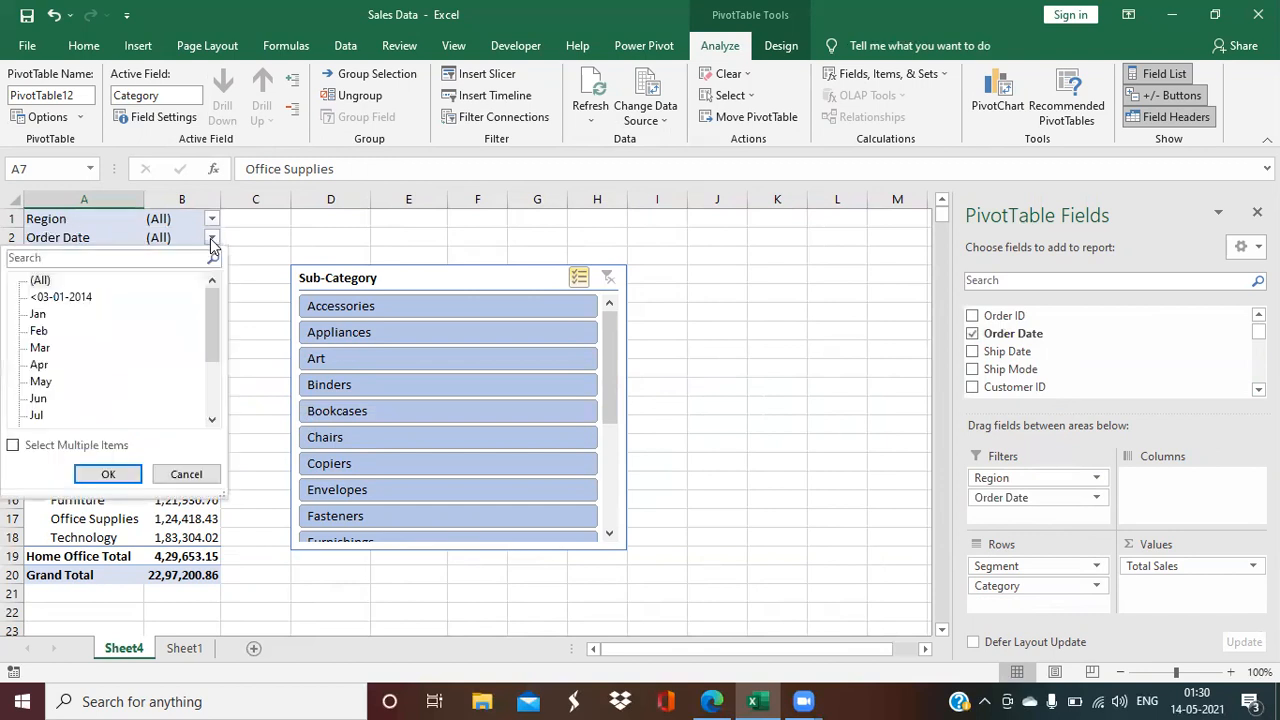
{"action": "left_click_drag", "start_coordinate": [208, 307], "coordinate": [169, 287]}
{"action": "scroll", "coordinate": [130, 330], "scroll_direction": "down", "scroll_amount": 2}
{"action": "scroll", "coordinate": [137, 348], "scroll_direction": "up", "scroll_amount": 2}
{"action": "scroll", "coordinate": [92, 308], "scroll_direction": "down", "scroll_amount": 2}
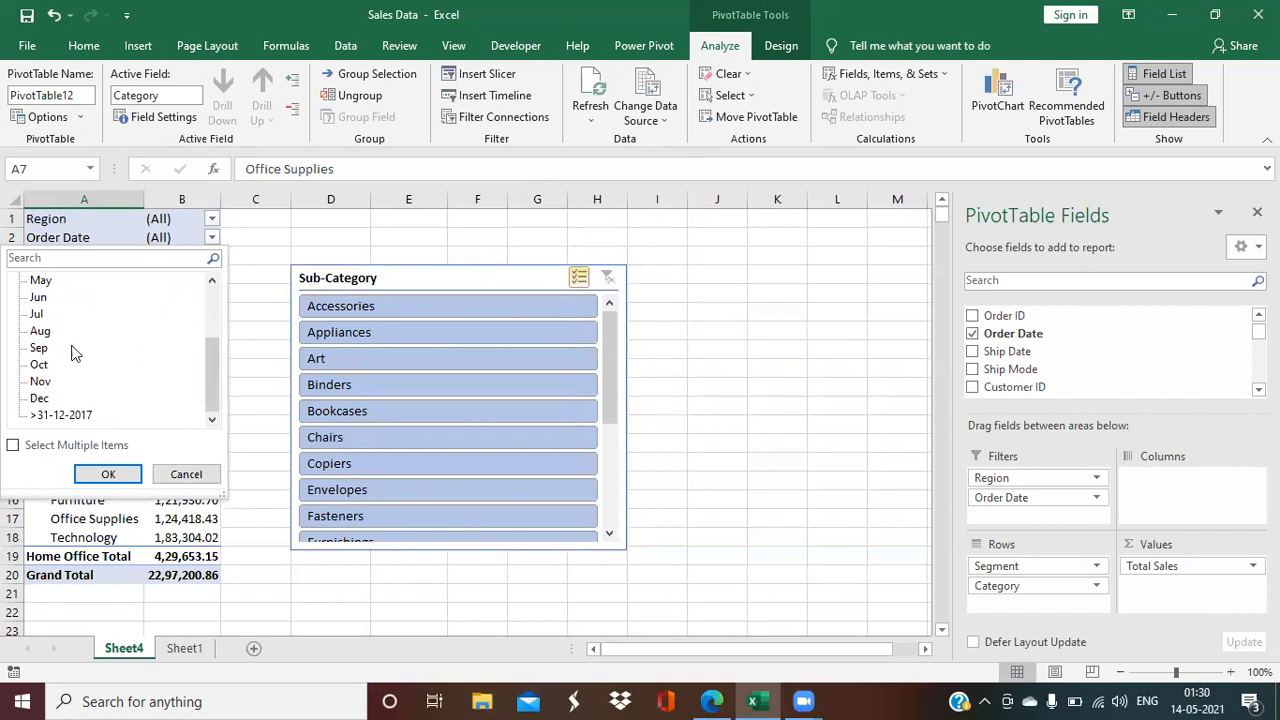
{"action": "scroll", "coordinate": [77, 330], "scroll_direction": "up", "scroll_amount": 2}
{"action": "scroll", "coordinate": [92, 350], "scroll_direction": "down", "scroll_amount": 2}
{"action": "scroll", "coordinate": [100, 368], "scroll_direction": "up", "scroll_amount": 2}
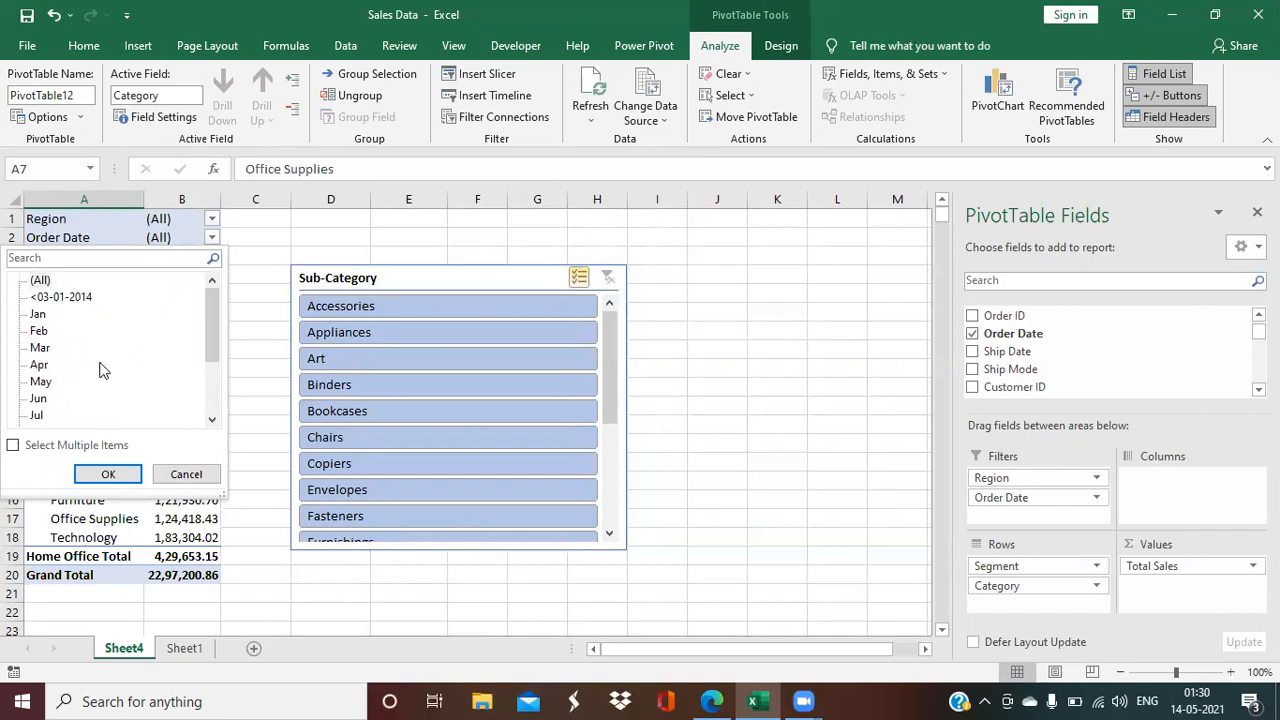
{"action": "scroll", "coordinate": [86, 305], "scroll_direction": "down", "scroll_amount": 2}
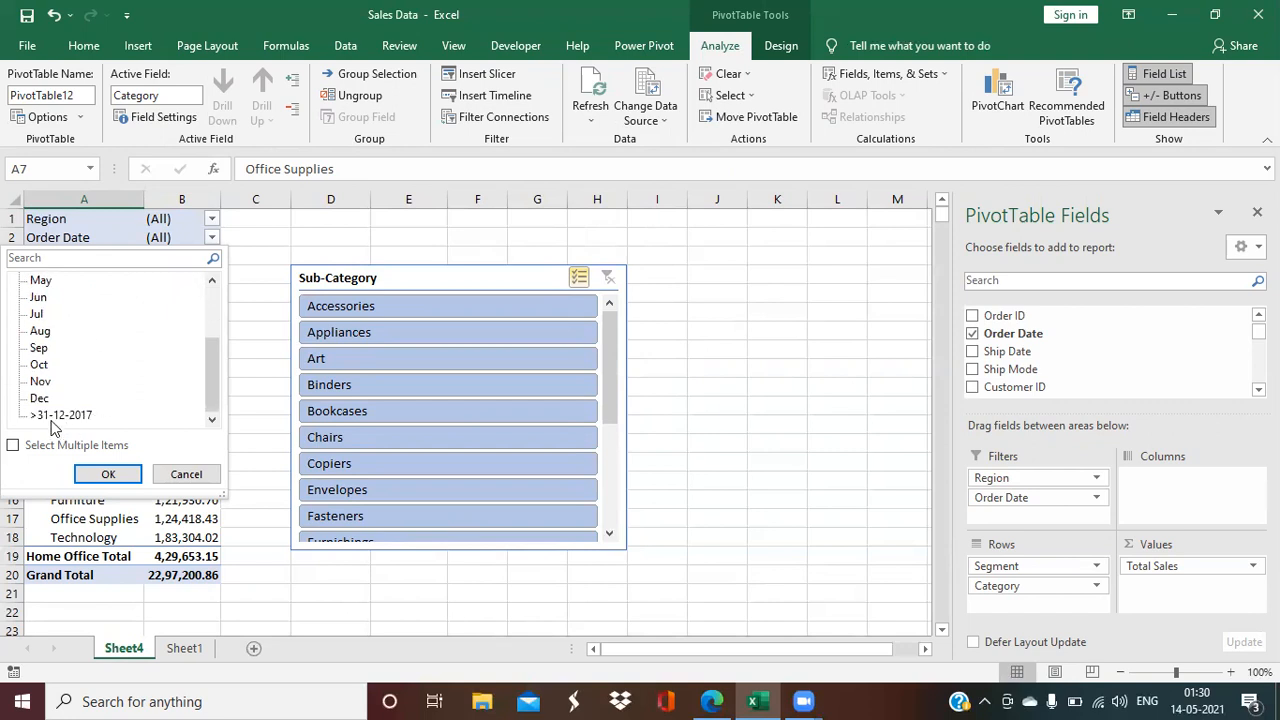
{"action": "scroll", "coordinate": [72, 350], "scroll_direction": "up", "scroll_amount": 2}
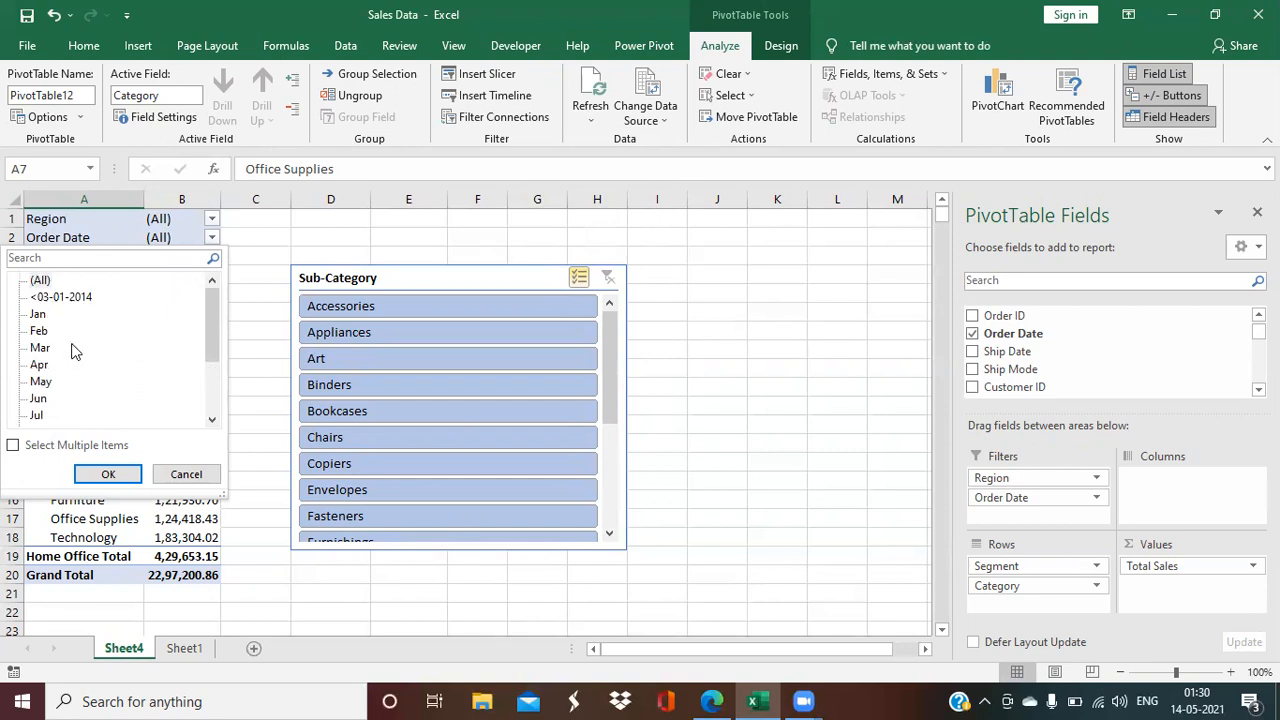
{"action": "scroll", "coordinate": [72, 350], "scroll_direction": "down", "scroll_amount": 2}
{"action": "scroll", "coordinate": [72, 350], "scroll_direction": "up", "scroll_amount": 2}
{"action": "scroll", "coordinate": [73, 347], "scroll_direction": "down", "scroll_amount": 2}
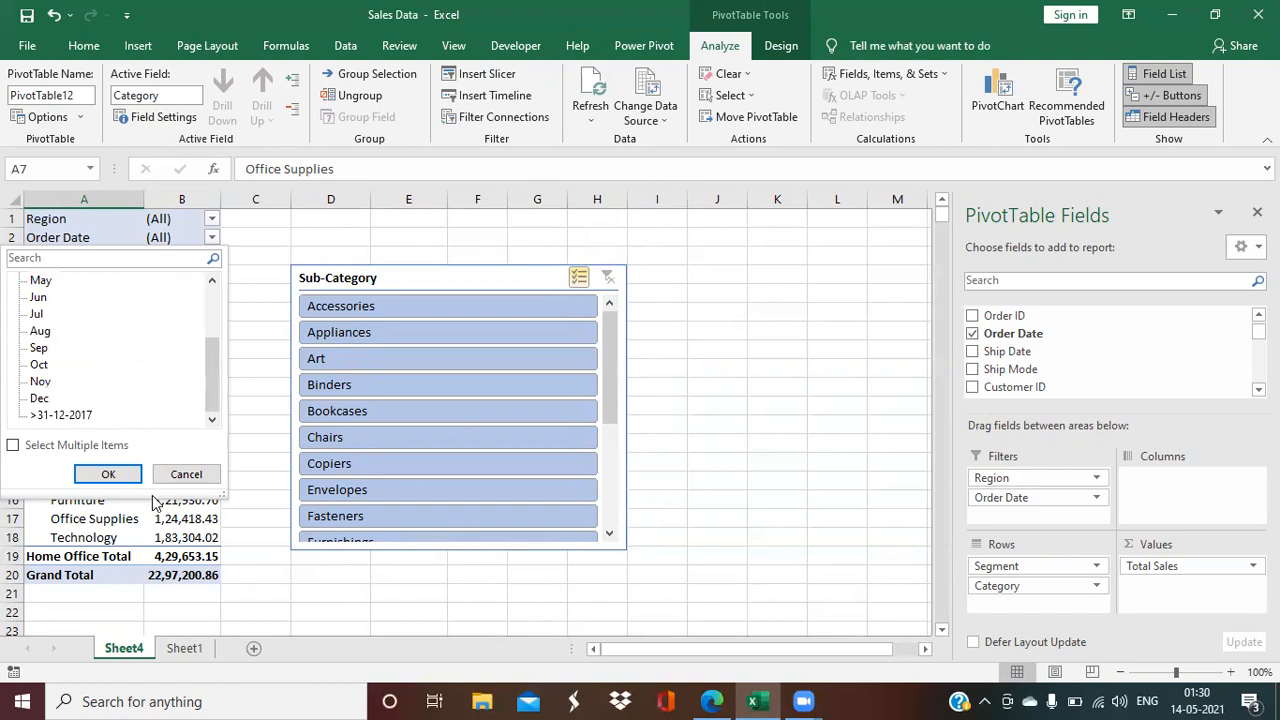
{"action": "left_click", "coordinate": [186, 475]}
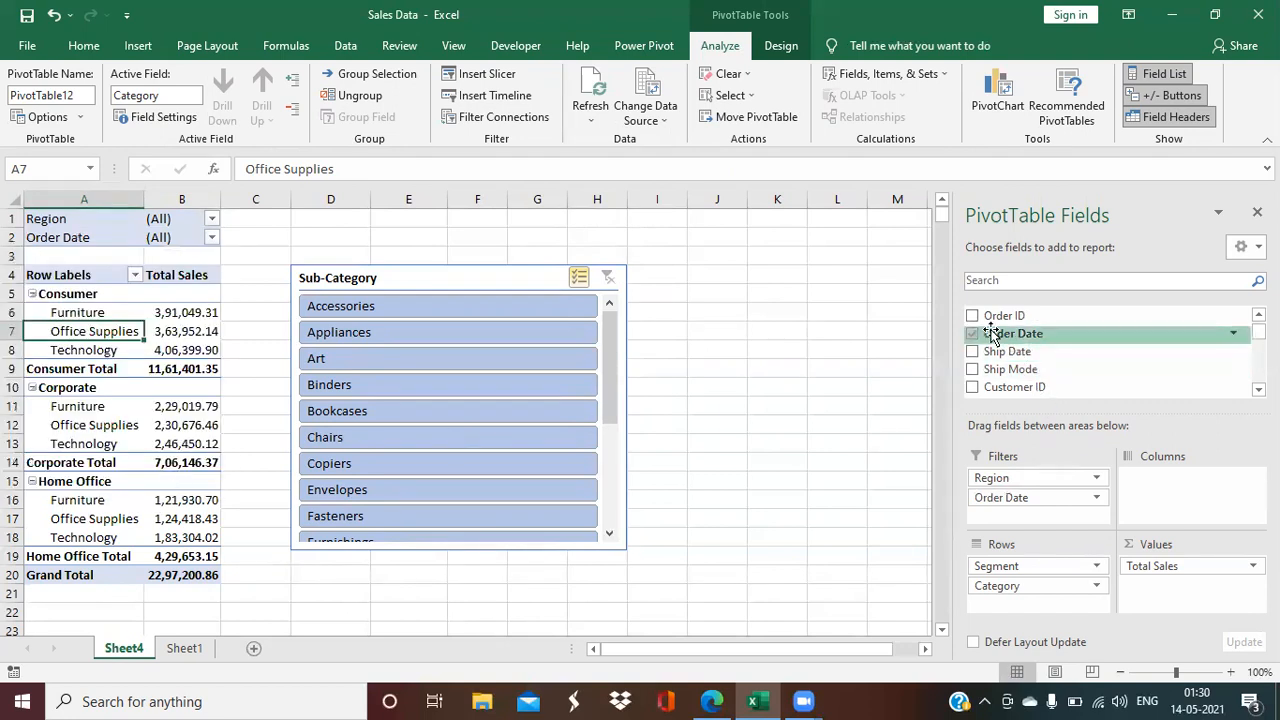
Step: Replace the Order Date report filter with an Order Date timeline placed beside the Sub-Category slicer
{"action": "left_click_drag", "start_coordinate": [1036, 497], "coordinate": [760, 430]}
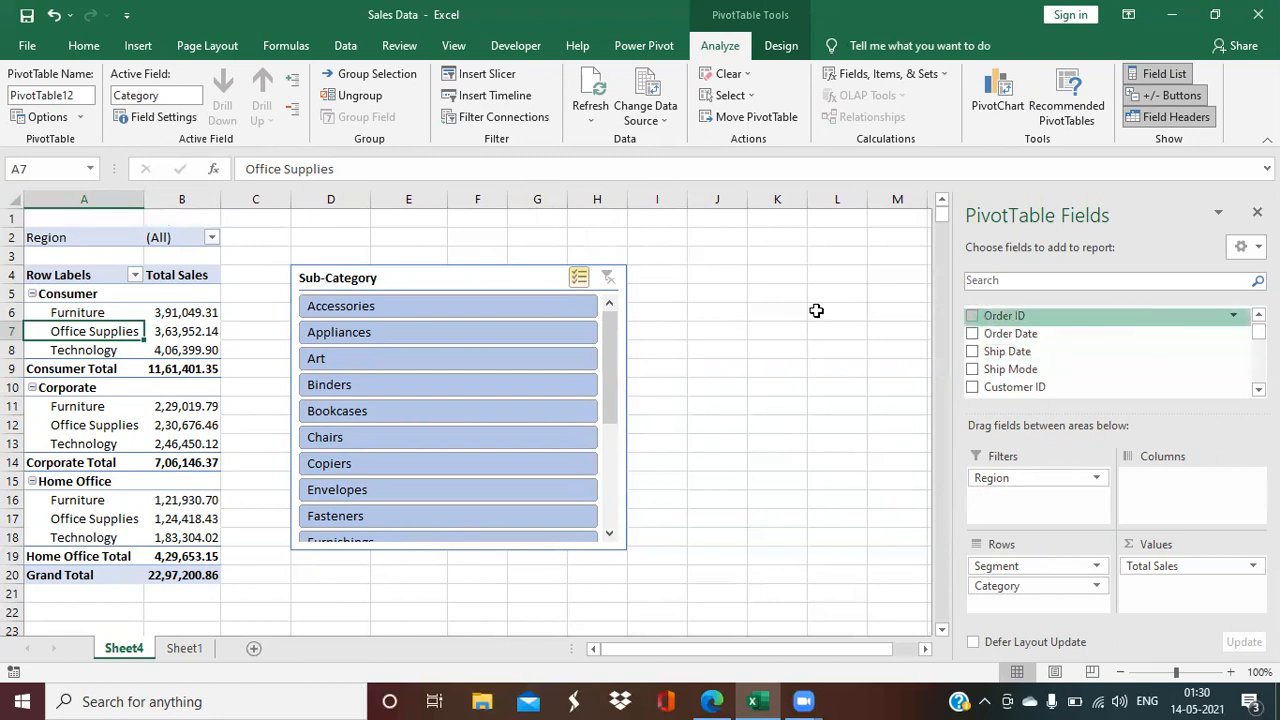
{"action": "left_click", "coordinate": [497, 96]}
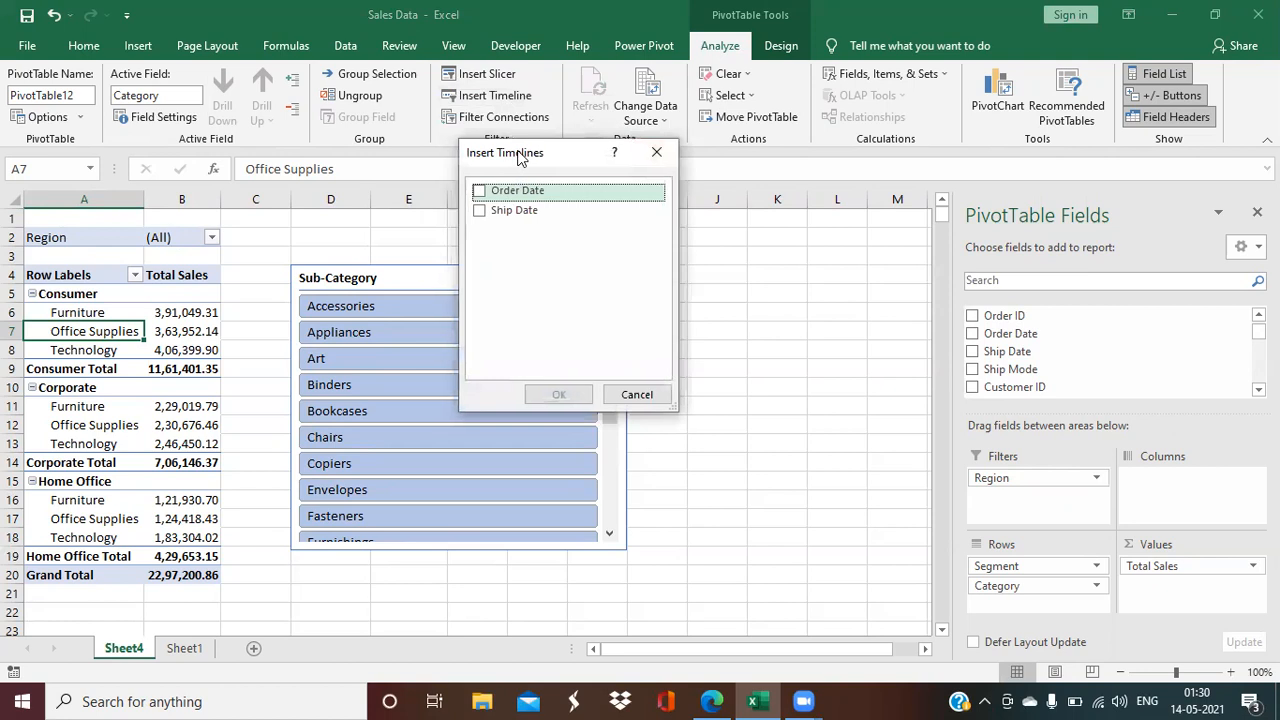
{"action": "left_click_drag", "start_coordinate": [519, 153], "coordinate": [770, 123]}
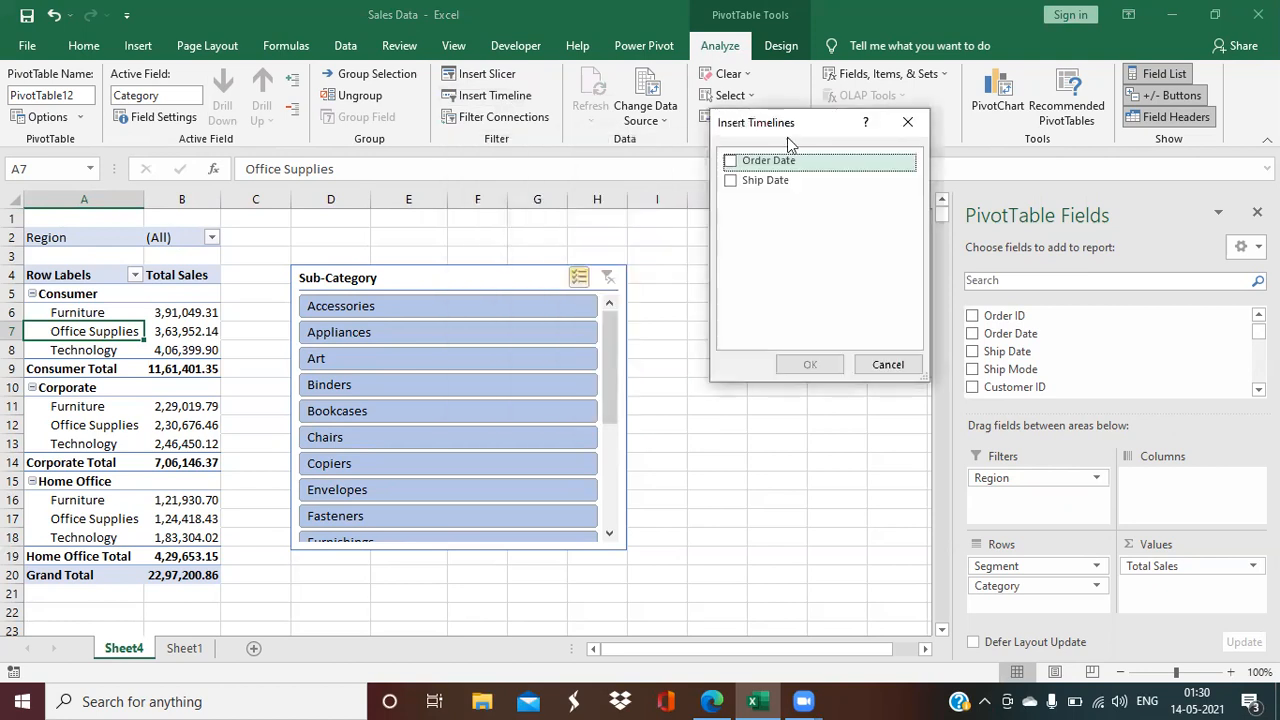
{"action": "left_click", "coordinate": [730, 163]}
{"action": "left_click", "coordinate": [835, 364]}
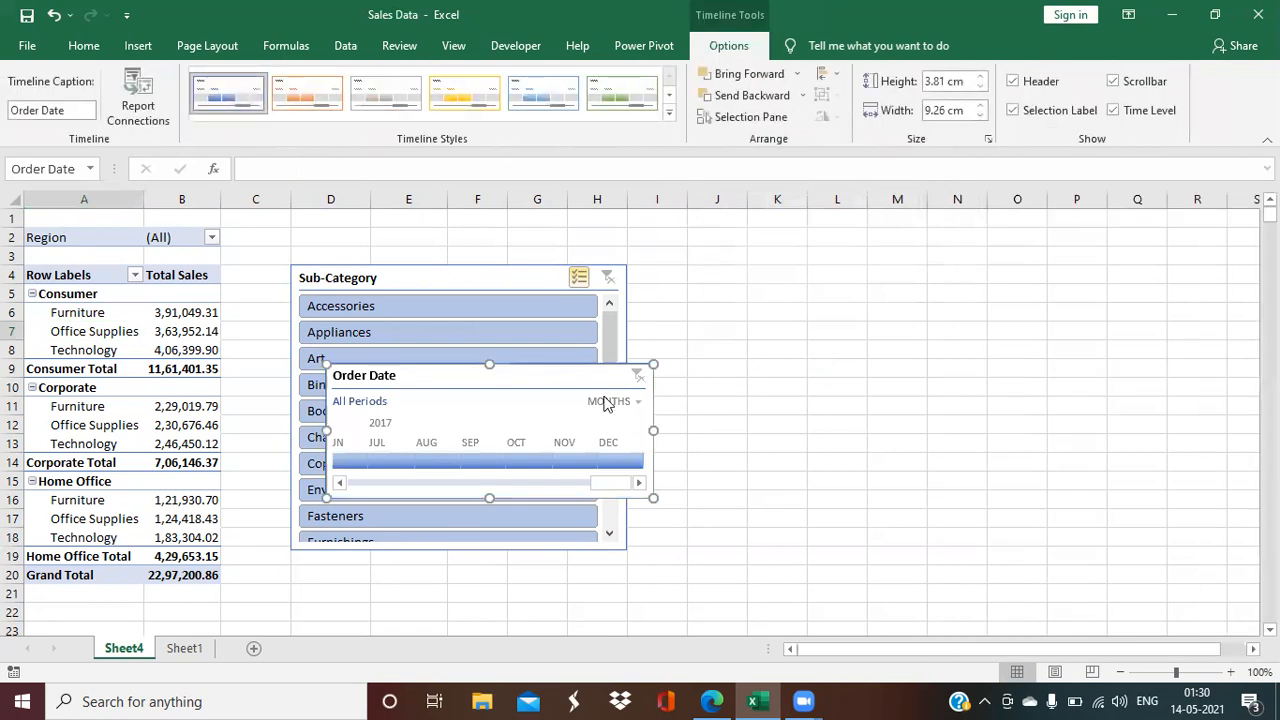
{"action": "left_click_drag", "start_coordinate": [491, 372], "coordinate": [834, 270]}
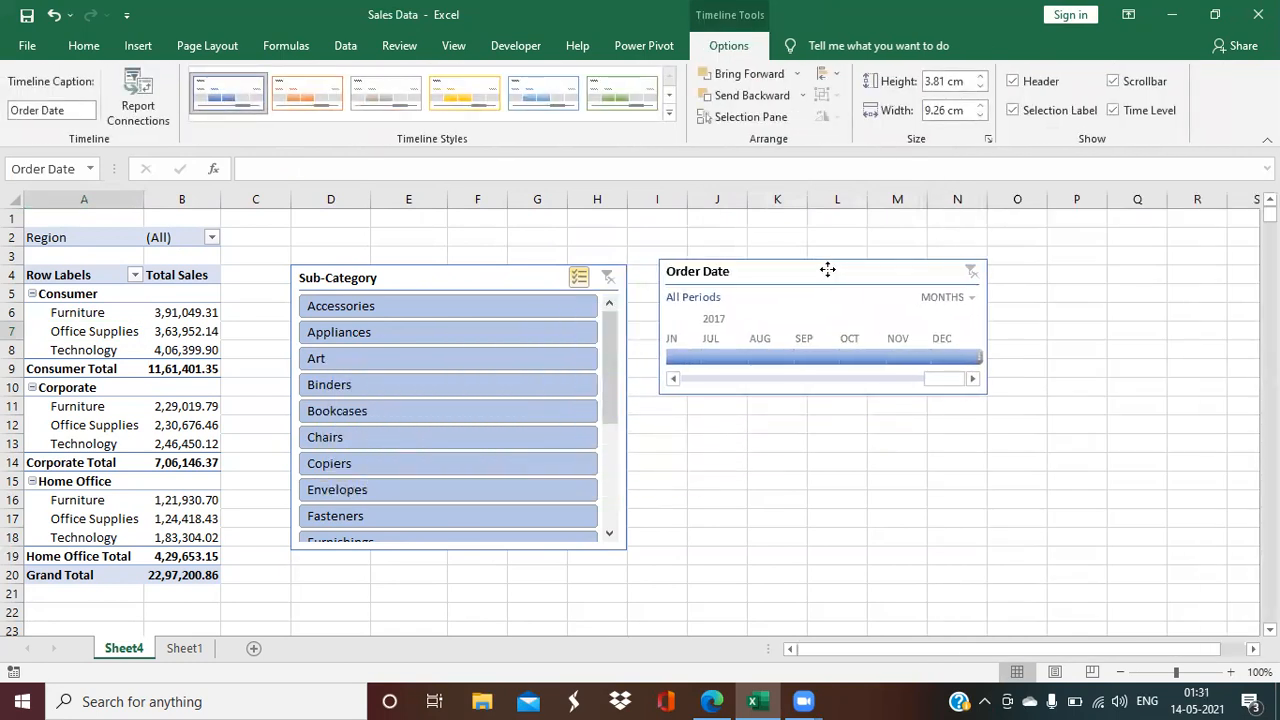
Step: Set the Order Date timeline to years and filter the PivotTable to 2016
{"action": "left_click", "coordinate": [971, 298]}
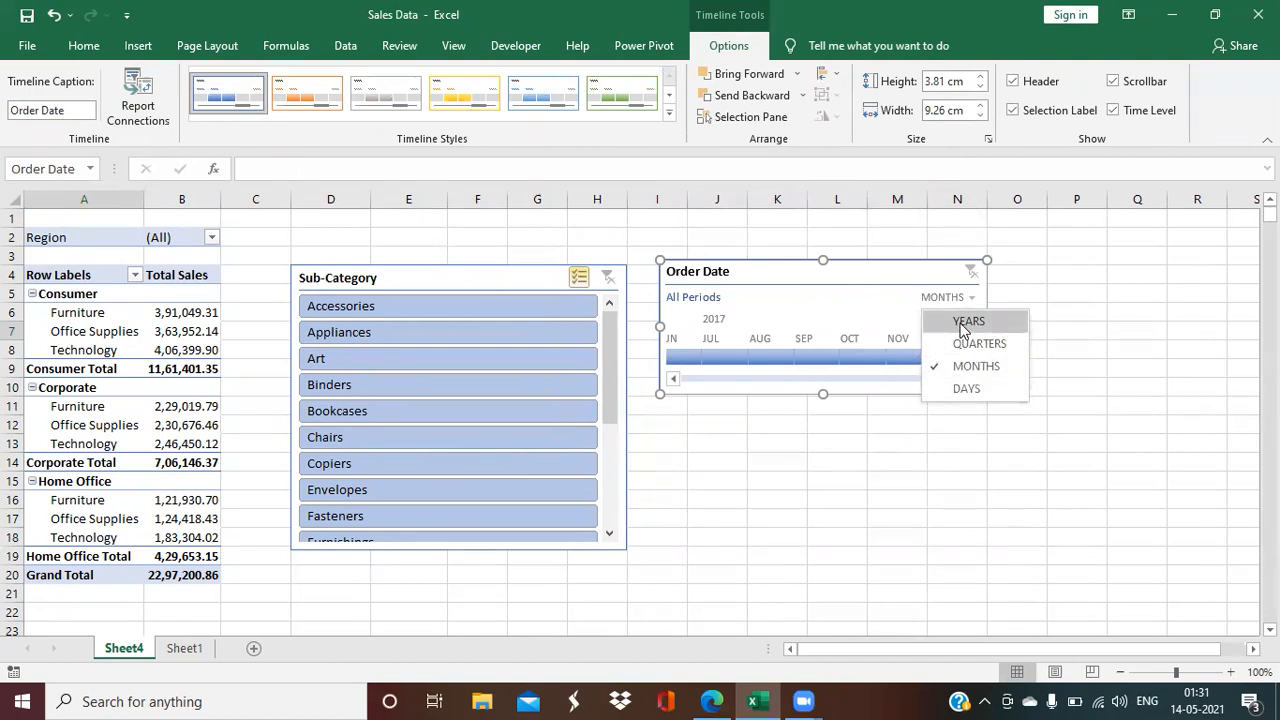
{"action": "left_click", "coordinate": [966, 321]}
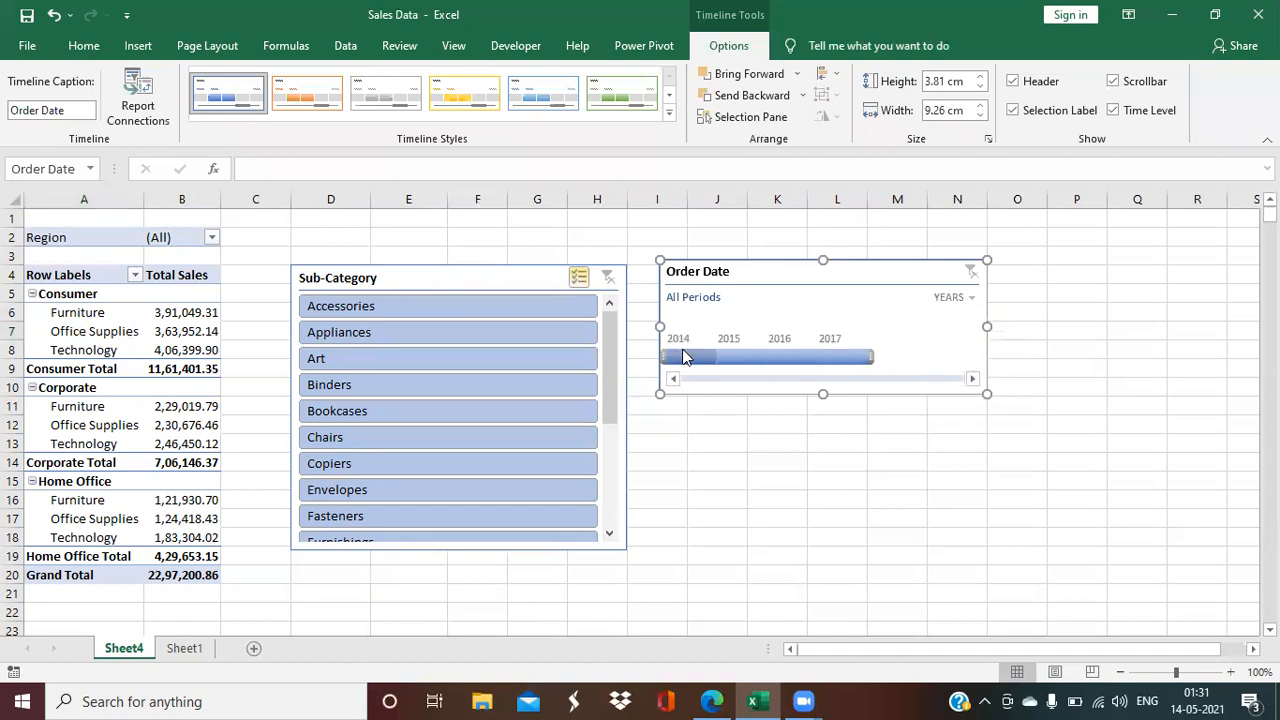
{"action": "left_click", "coordinate": [792, 360]}
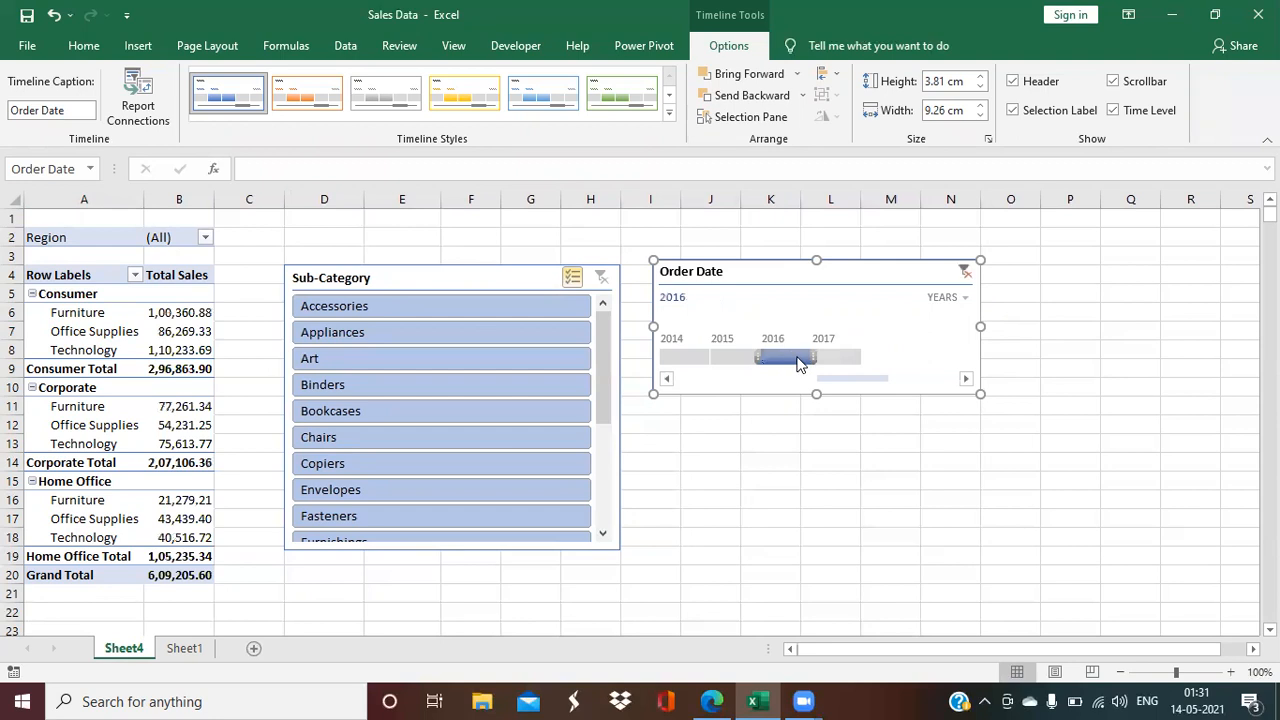
Step: Change the Order Date timeline to quarters, select Q3 2016 and extend the range to Q2 - Q4 2016
{"action": "left_click", "coordinate": [966, 300]}
{"action": "left_click", "coordinate": [986, 343]}
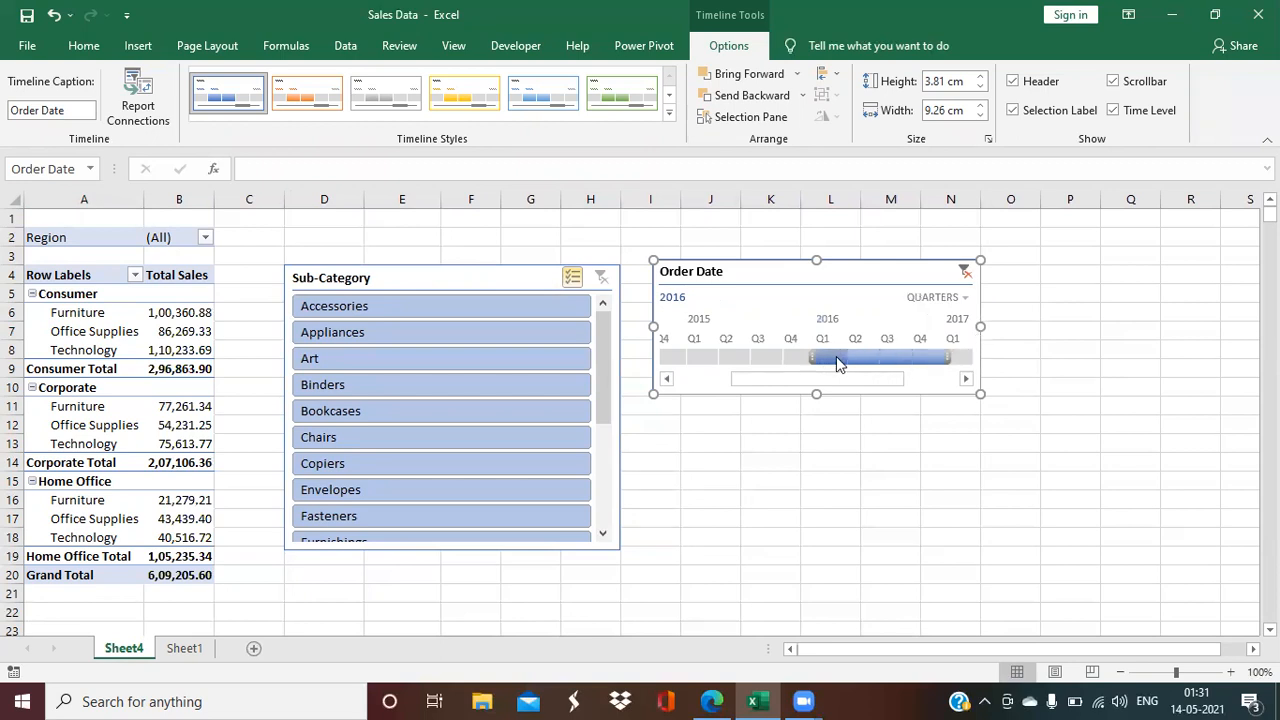
{"action": "left_click", "coordinate": [888, 360]}
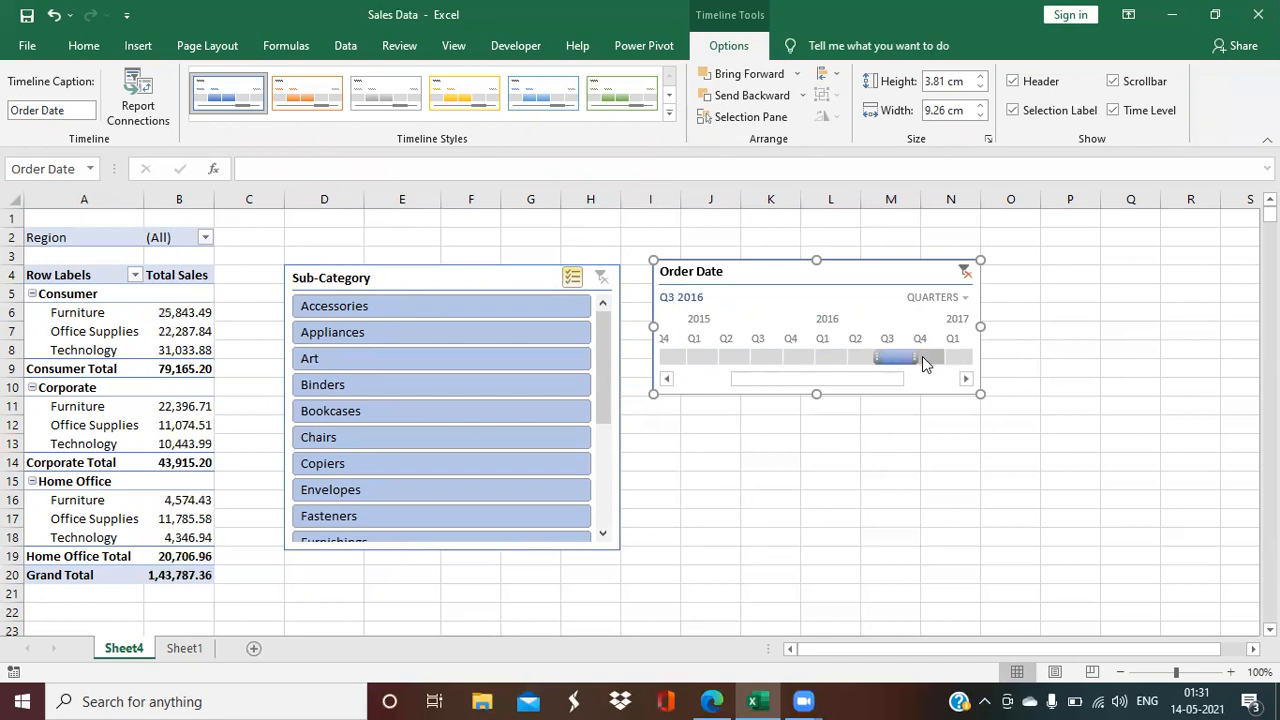
{"action": "left_click", "coordinate": [940, 364]}
{"action": "left_click_drag", "start_coordinate": [907, 359], "coordinate": [895, 361]}
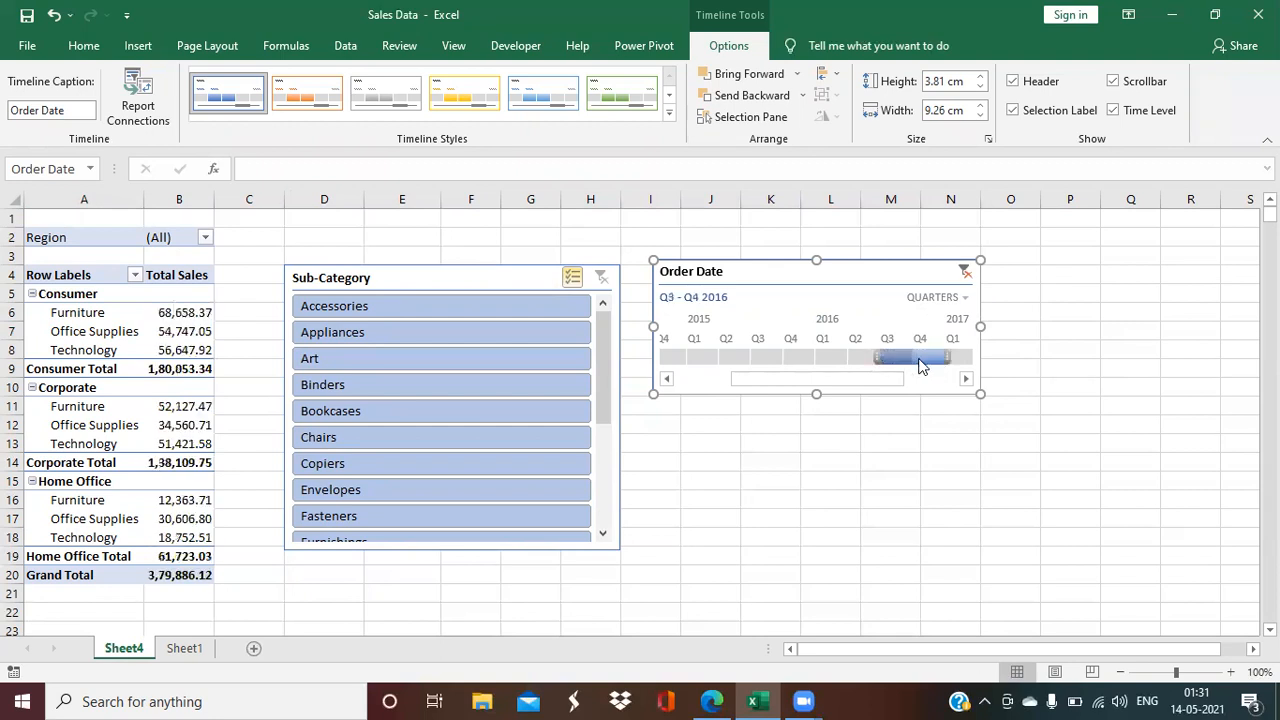
{"action": "left_click", "coordinate": [865, 360], "text": "shift"}
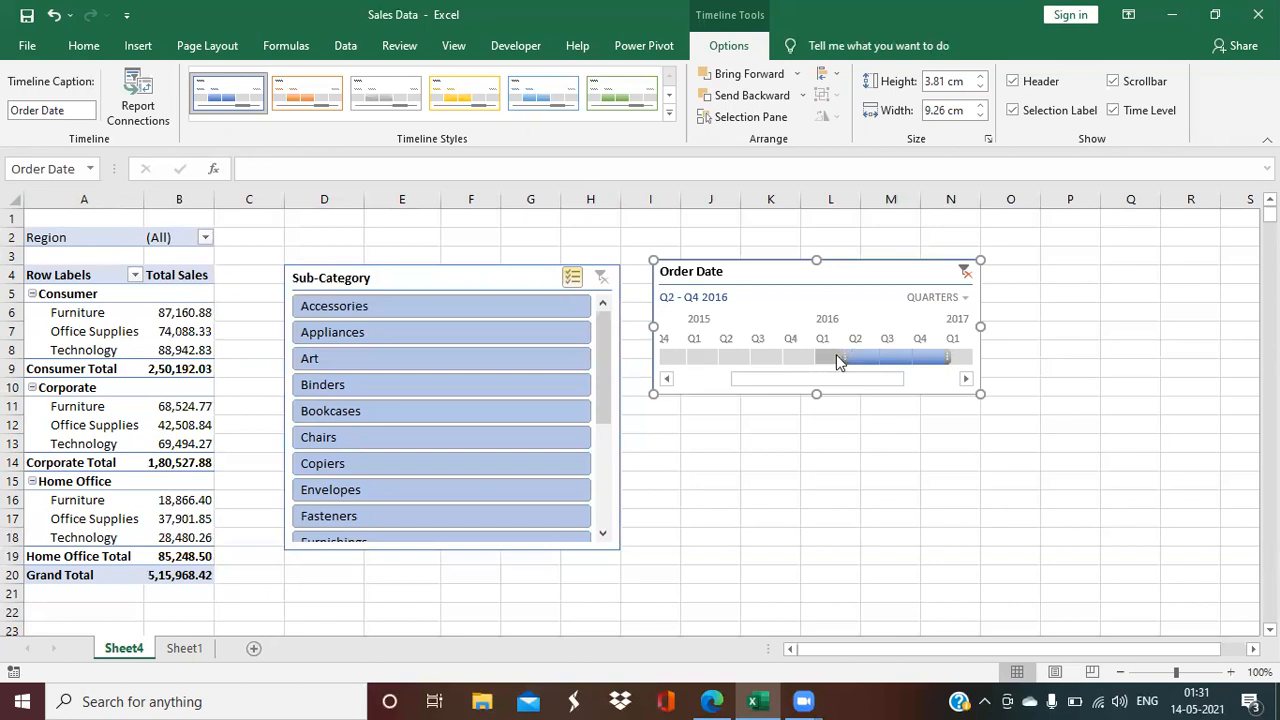
Step: Change the Order Date timeline to months, filter to June 2016, and select the range Jun - Sep 2016
{"action": "left_click", "coordinate": [964, 299]}
{"action": "left_click", "coordinate": [962, 366]}
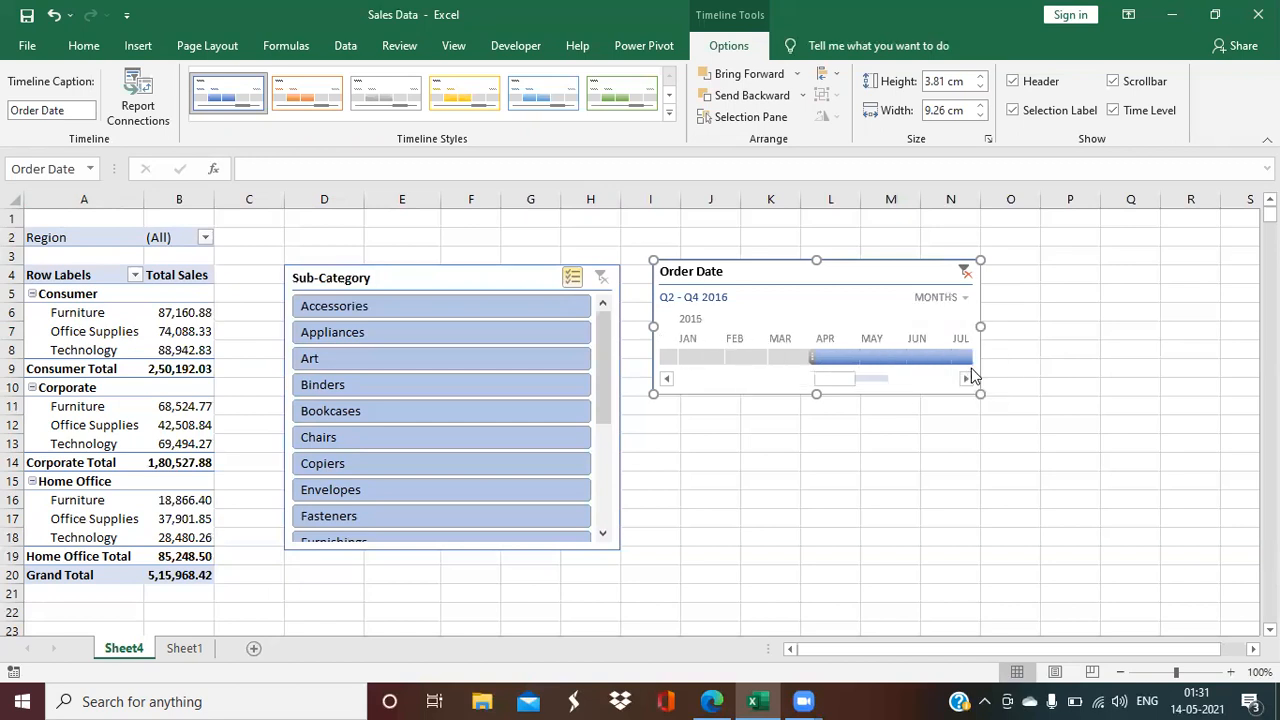
{"action": "mouse_move", "coordinate": [822, 381]}
{"action": "left_mouse_down"}
{"action": "mouse_move", "coordinate": [879, 380]}
{"action": "mouse_move", "coordinate": [829, 384]}
{"action": "mouse_move", "coordinate": [840, 386]}
{"action": "left_mouse_up"}
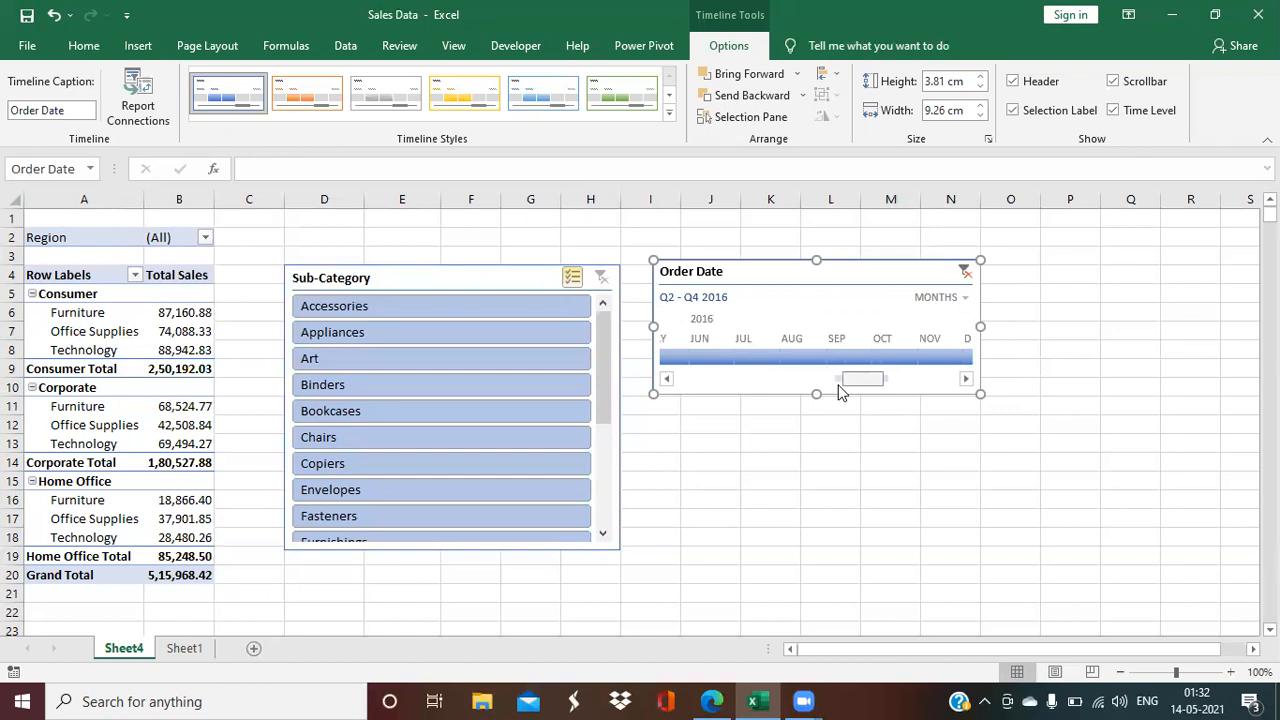
{"action": "left_click", "coordinate": [707, 365]}
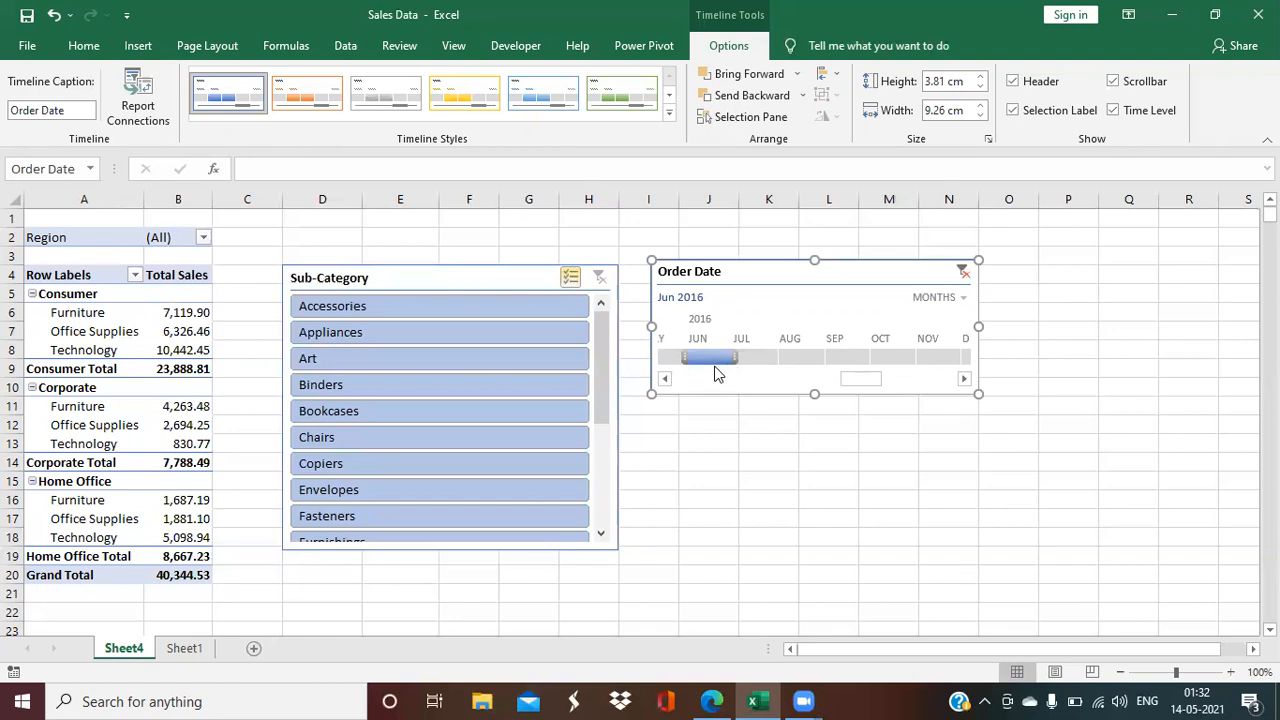
{"action": "left_click", "coordinate": [846, 357]}
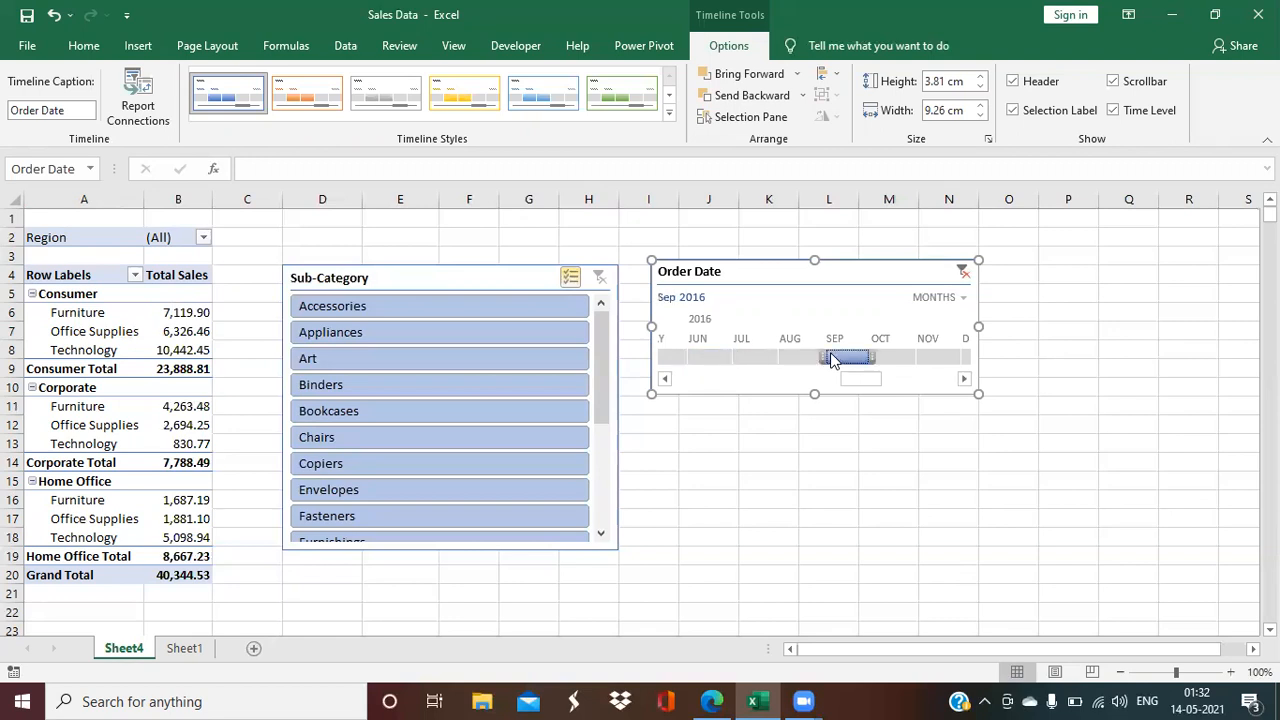
{"action": "left_click", "coordinate": [721, 361], "text": "shift"}
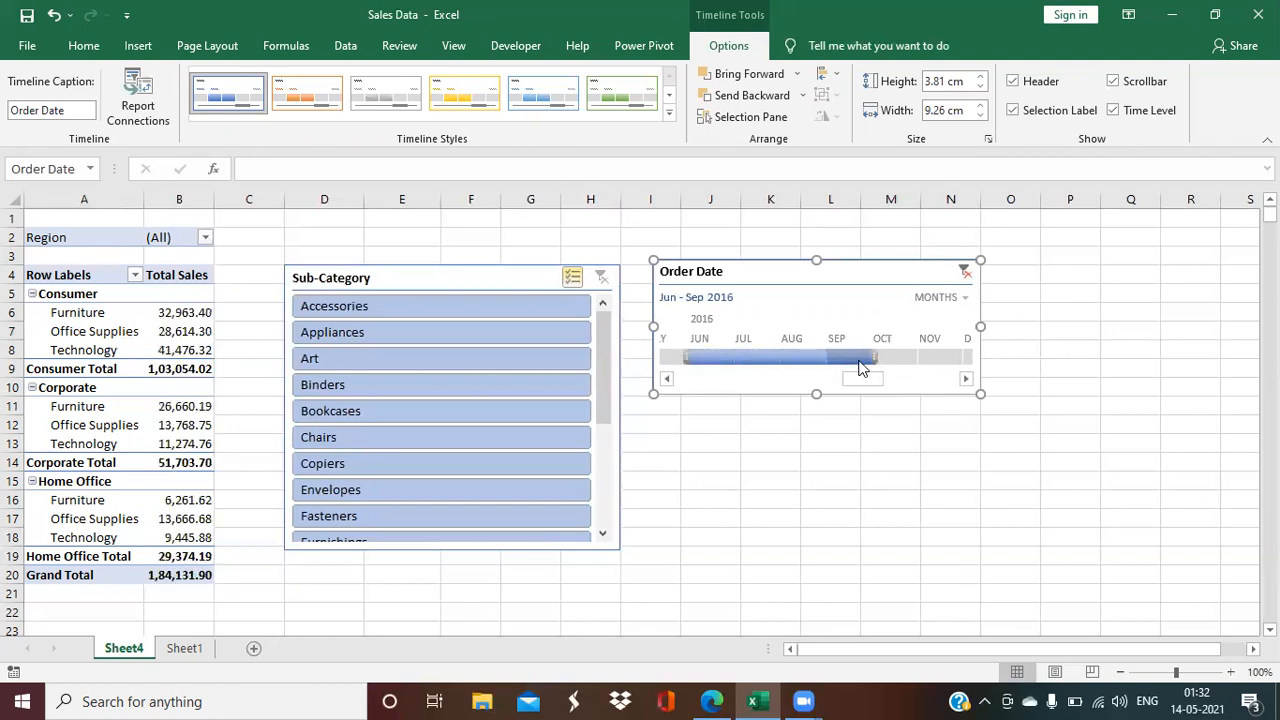
Step: Clear the Order Date timeline filter to include all periods
{"action": "left_click_drag", "start_coordinate": [866, 378], "coordinate": [817, 383]}
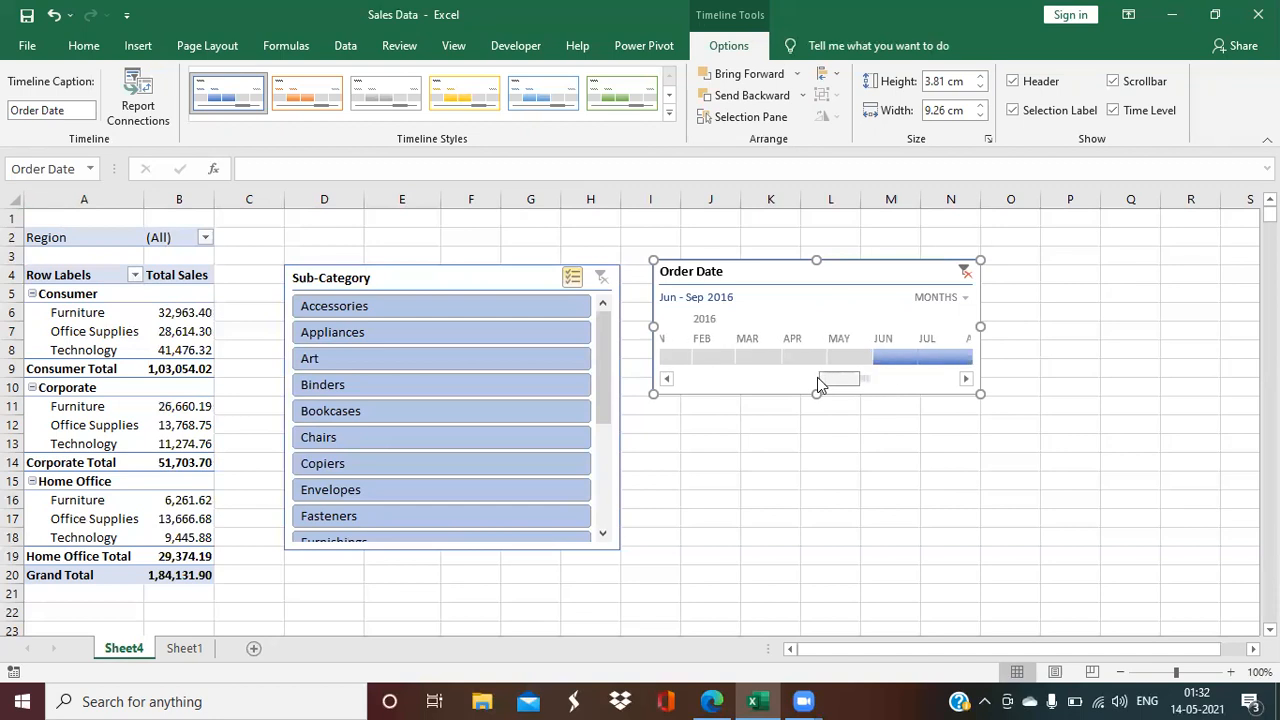
{"action": "left_click", "coordinate": [965, 272]}
{"action": "scroll", "coordinate": [830, 390], "scroll_direction": "down", "scroll_amount": 3}
{"action": "scroll", "coordinate": [830, 390], "scroll_direction": "up", "scroll_amount": 5}
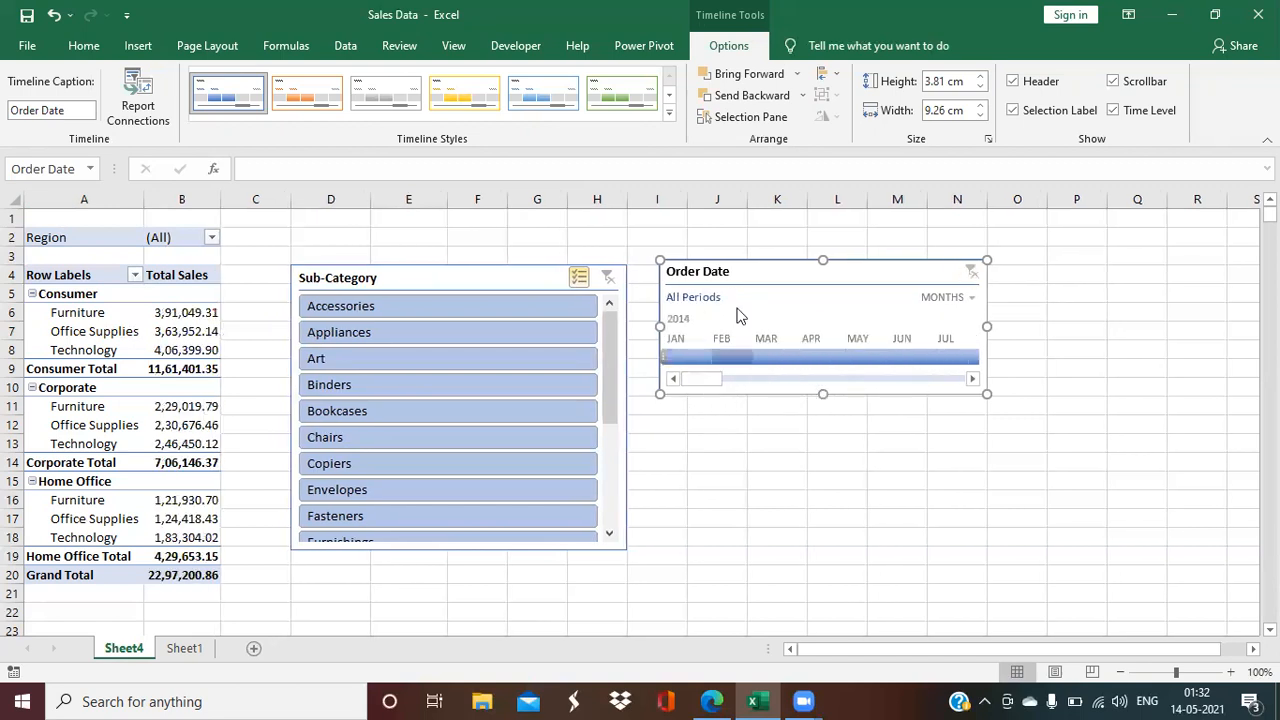
Step: Move the Sub-Category slicer and the Order Date timeline up so their upper edges roughly align near row 2
{"action": "left_click_drag", "start_coordinate": [769, 270], "coordinate": [762, 285]}
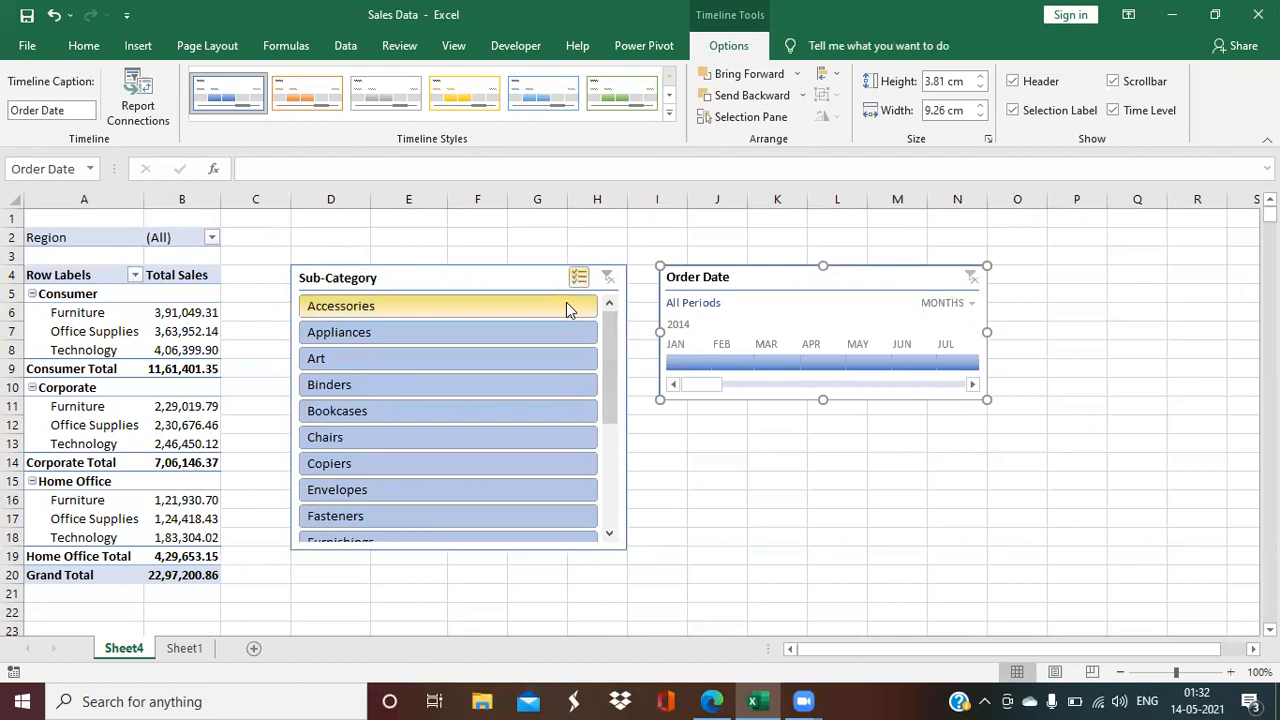
{"action": "left_click_drag", "start_coordinate": [453, 279], "coordinate": [446, 244]}
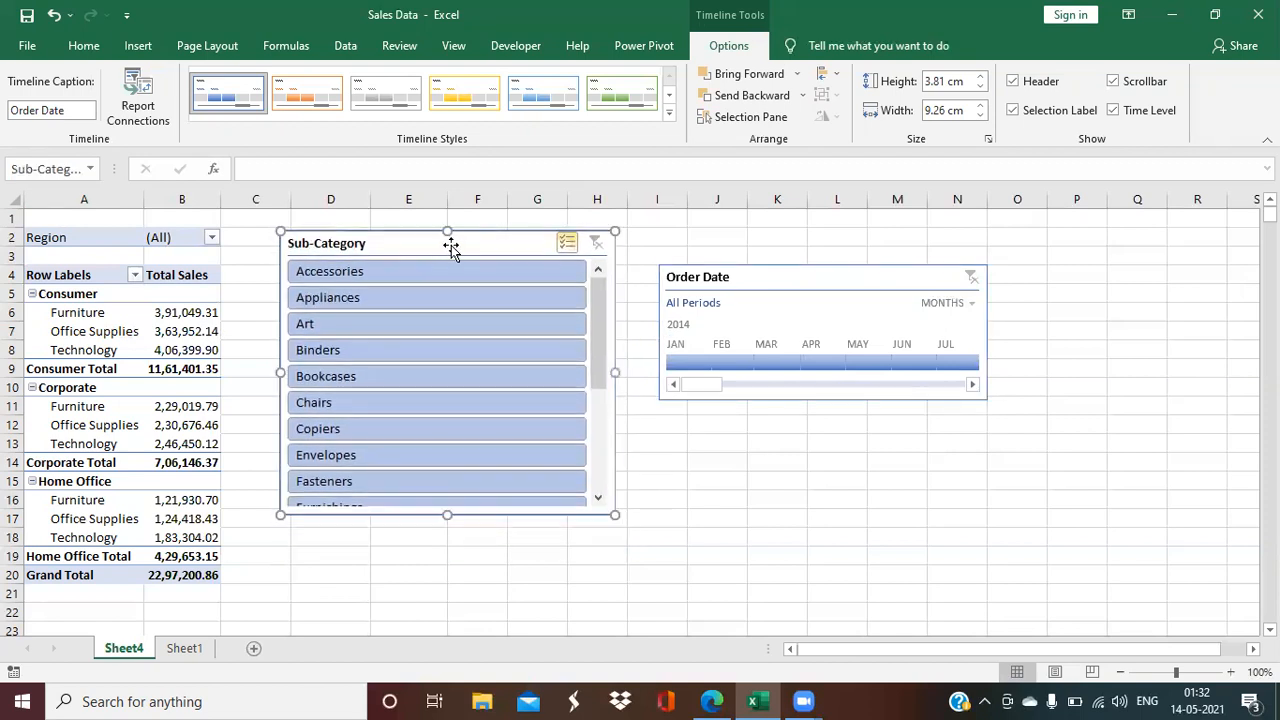
{"action": "left_click_drag", "start_coordinate": [794, 277], "coordinate": [764, 239]}
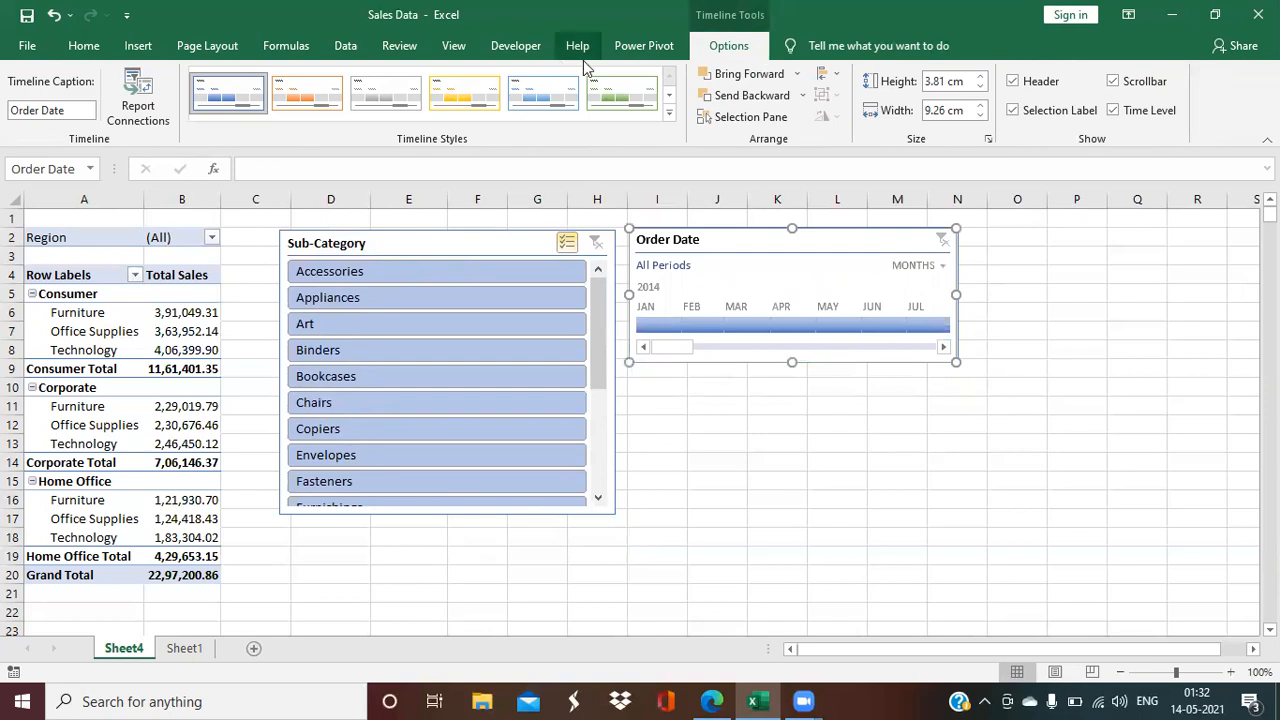
Step: Insert a City slicer for the PivotTable and place it directly below the Order Date timeline
{"action": "left_click", "coordinate": [165, 347]}
{"action": "left_click", "coordinate": [720, 46]}
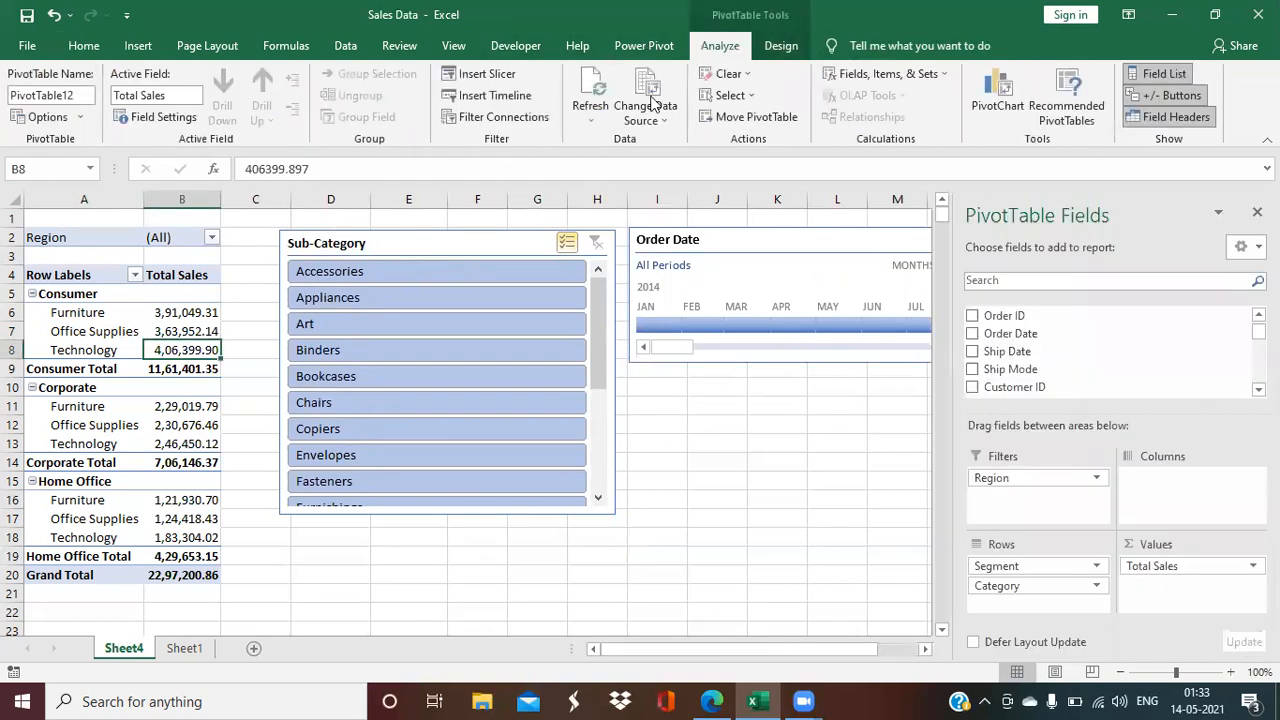
{"action": "left_click", "coordinate": [489, 74]}
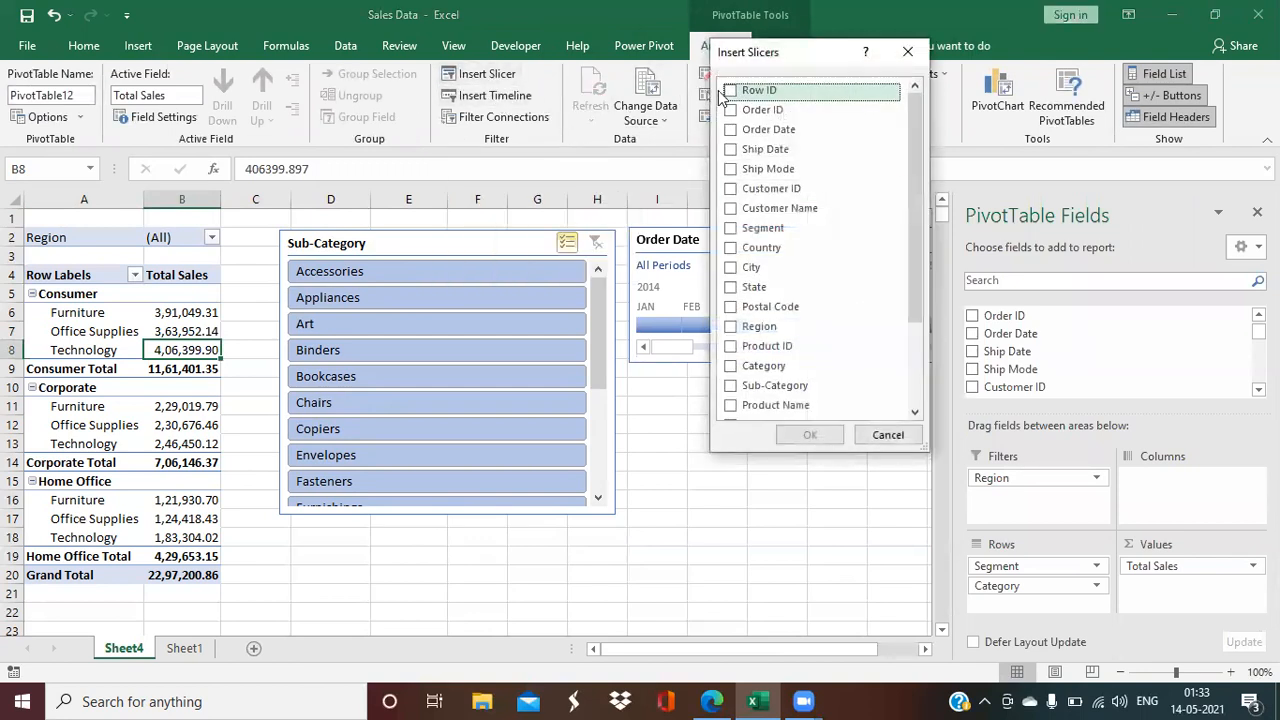
{"action": "left_click", "coordinate": [731, 268]}
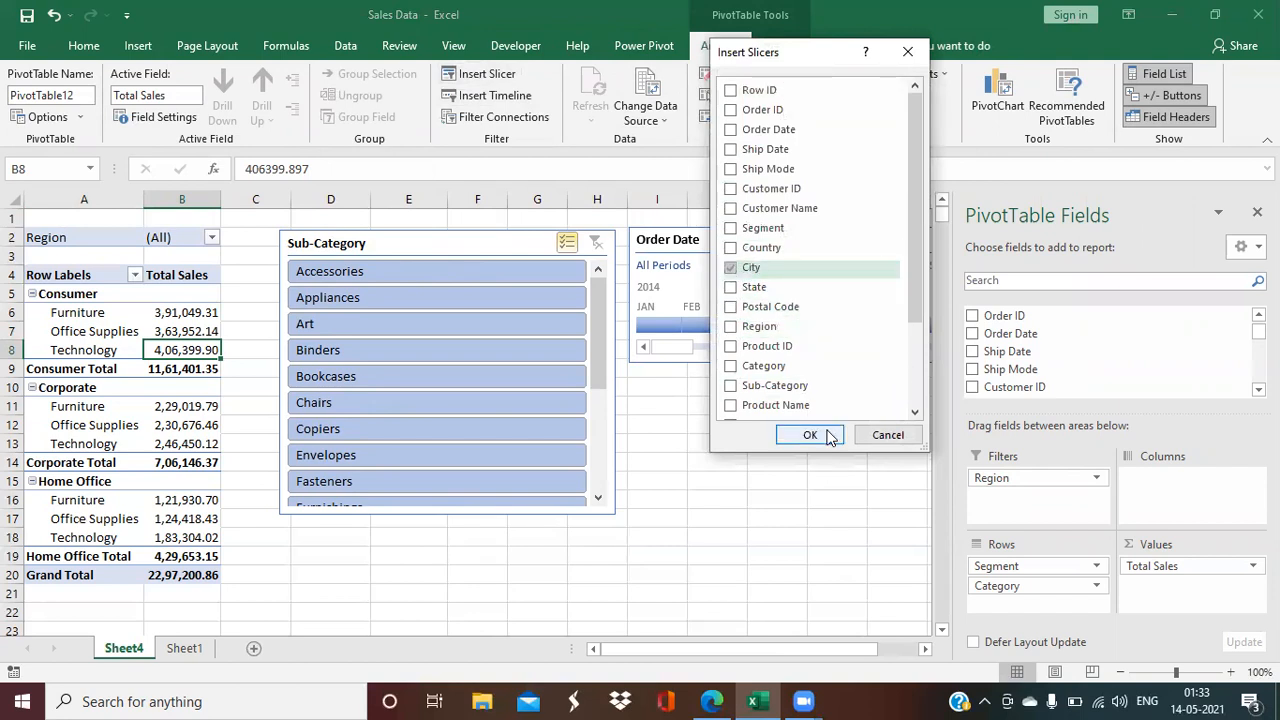
{"action": "left_click", "coordinate": [810, 434]}
{"action": "left_click_drag", "start_coordinate": [483, 309], "coordinate": [706, 388]}
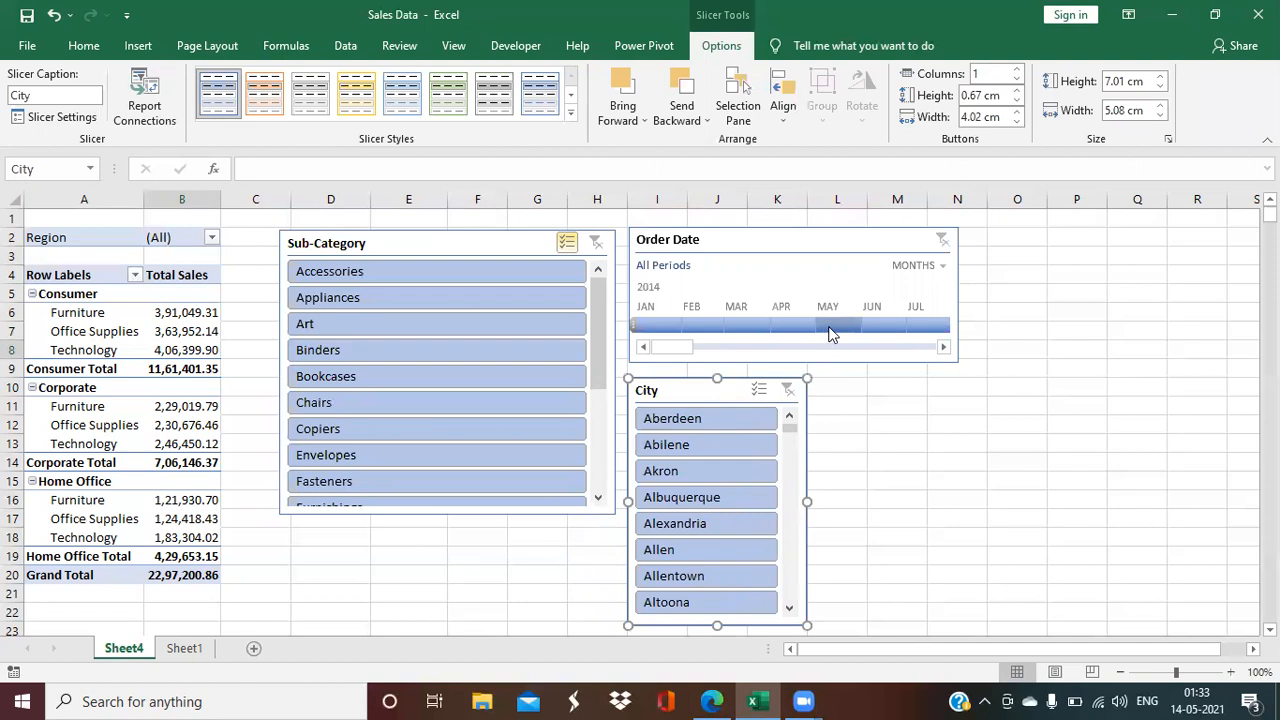
Step: Switch the Order Date timeline to years and filter the PivotTable to 2017
{"action": "left_click", "coordinate": [928, 268]}
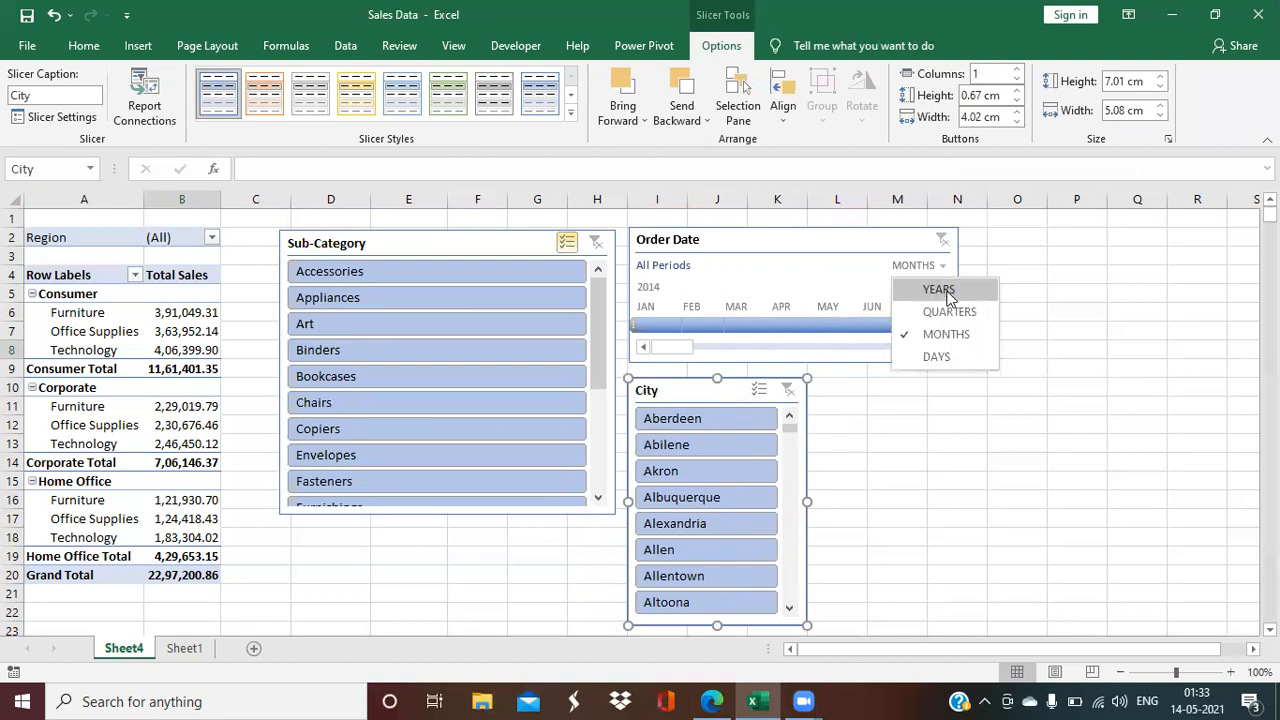
{"action": "left_click", "coordinate": [943, 287]}
{"action": "left_click", "coordinate": [822, 328]}
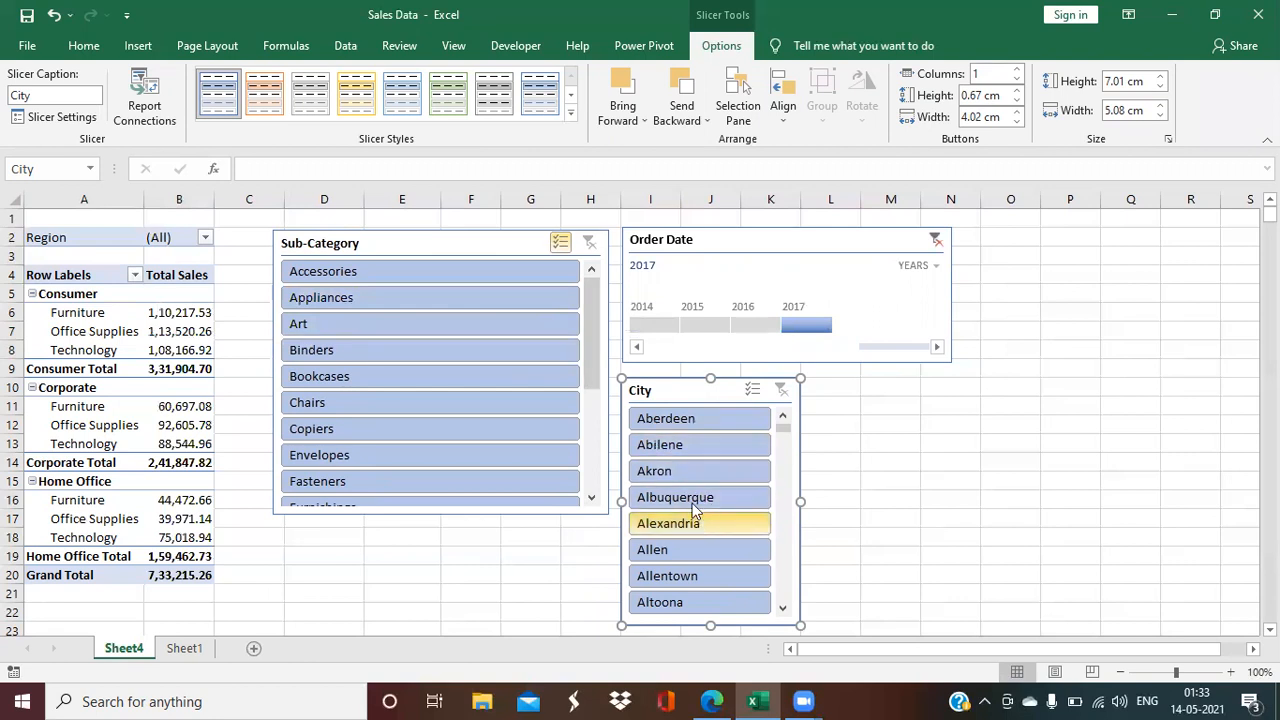
Step: Filter the PivotTable to the South region only
{"action": "left_click", "coordinate": [205, 237]}
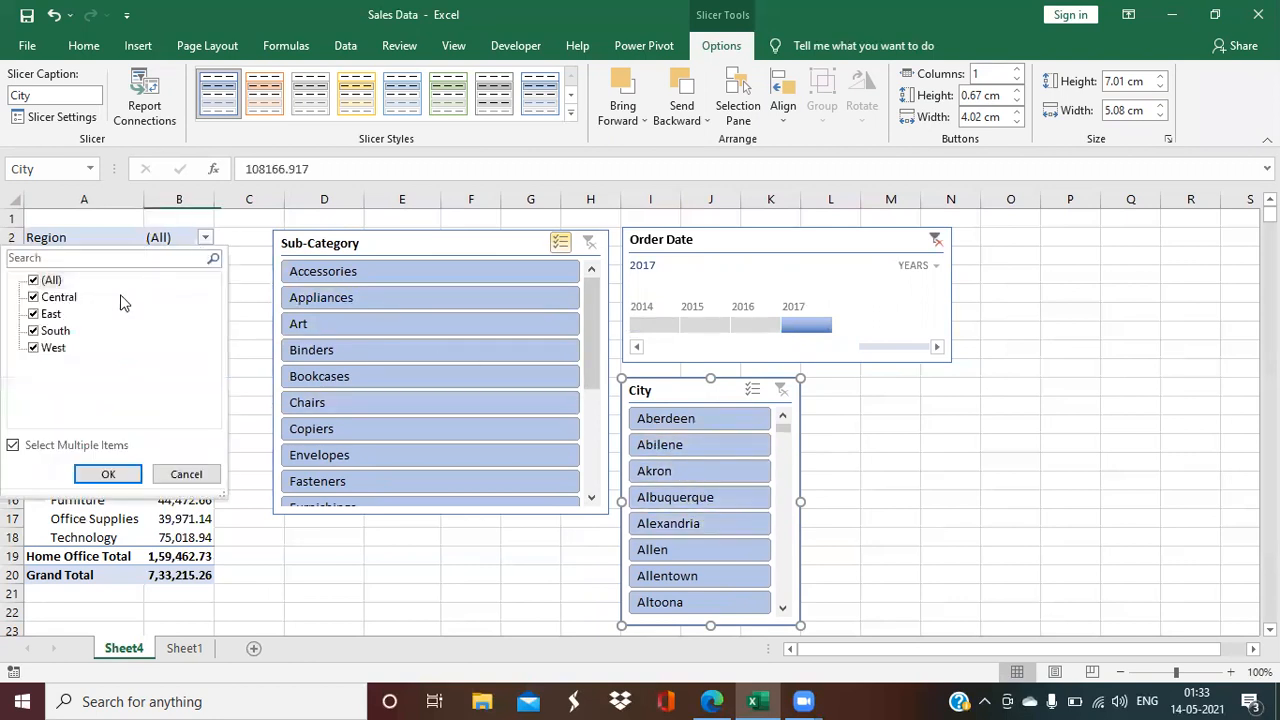
{"action": "left_click", "coordinate": [35, 281]}
{"action": "left_click", "coordinate": [33, 331]}
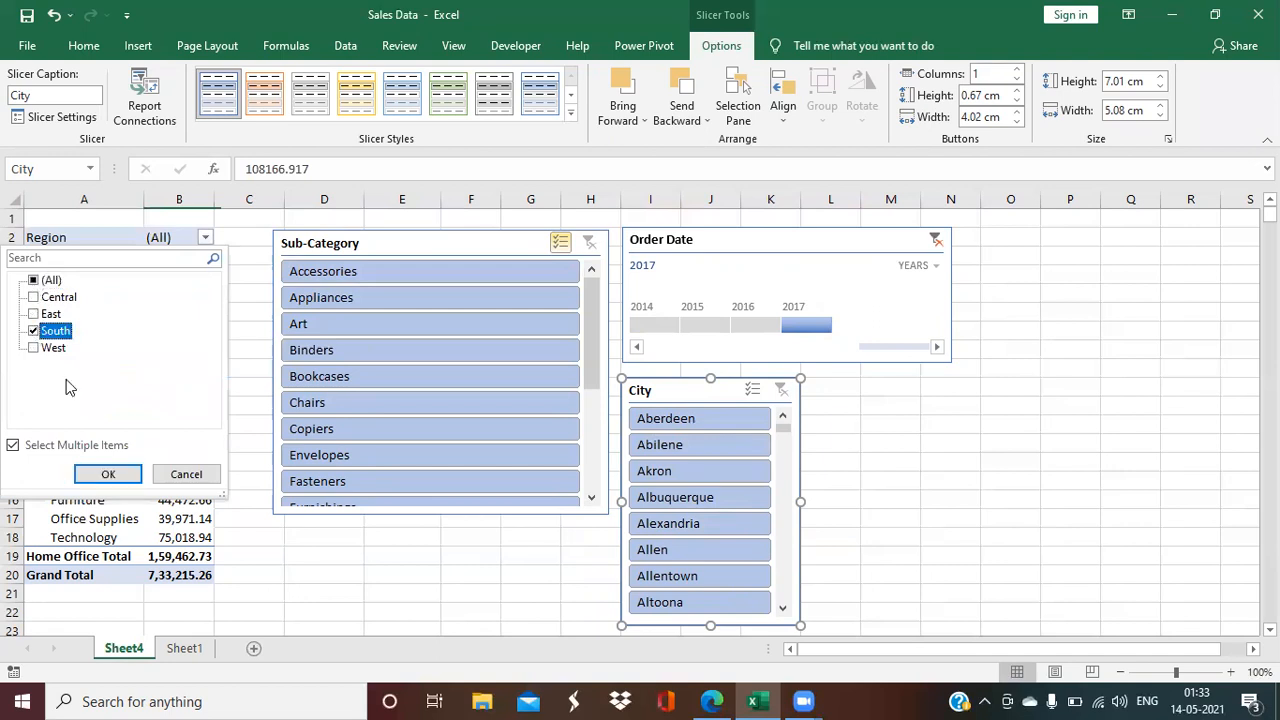
{"action": "left_click", "coordinate": [110, 475]}
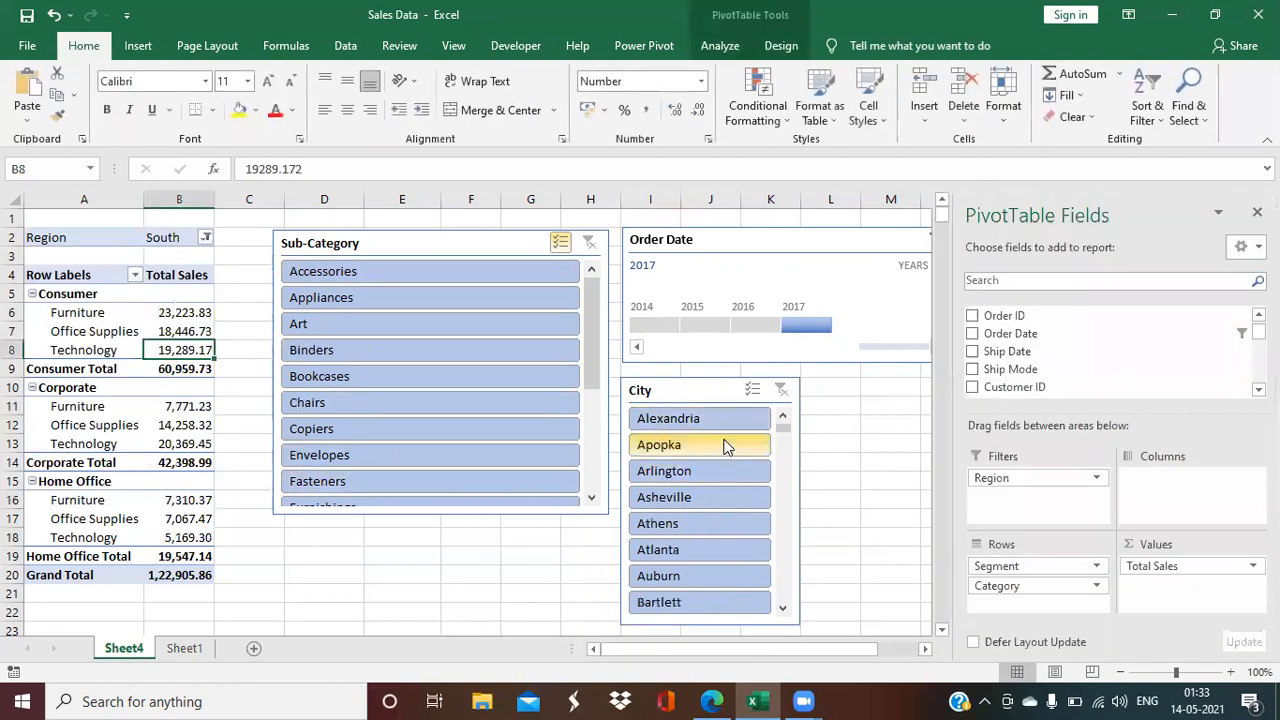
{"action": "scroll", "coordinate": [774, 506], "scroll_direction": "down", "scroll_amount": 4}
{"action": "scroll", "coordinate": [774, 506], "scroll_direction": "up", "scroll_amount": 3}
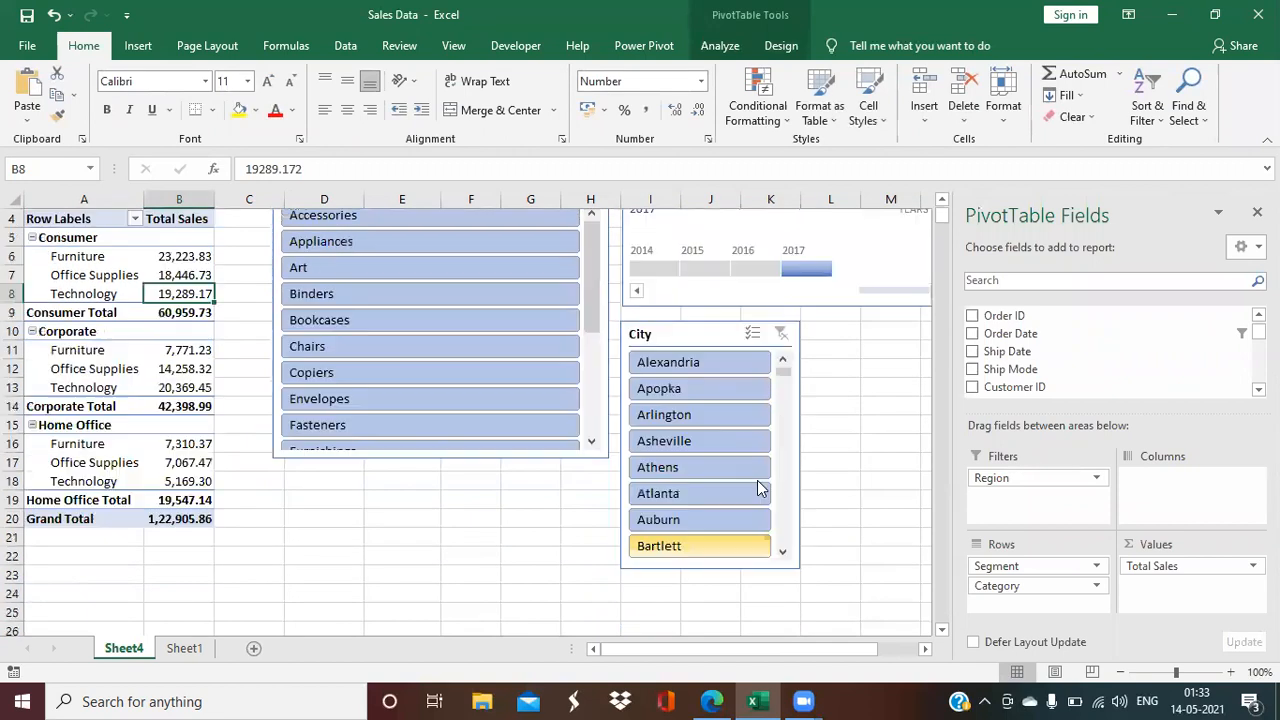
{"action": "scroll", "coordinate": [758, 488], "scroll_direction": "up", "scroll_amount": 1}
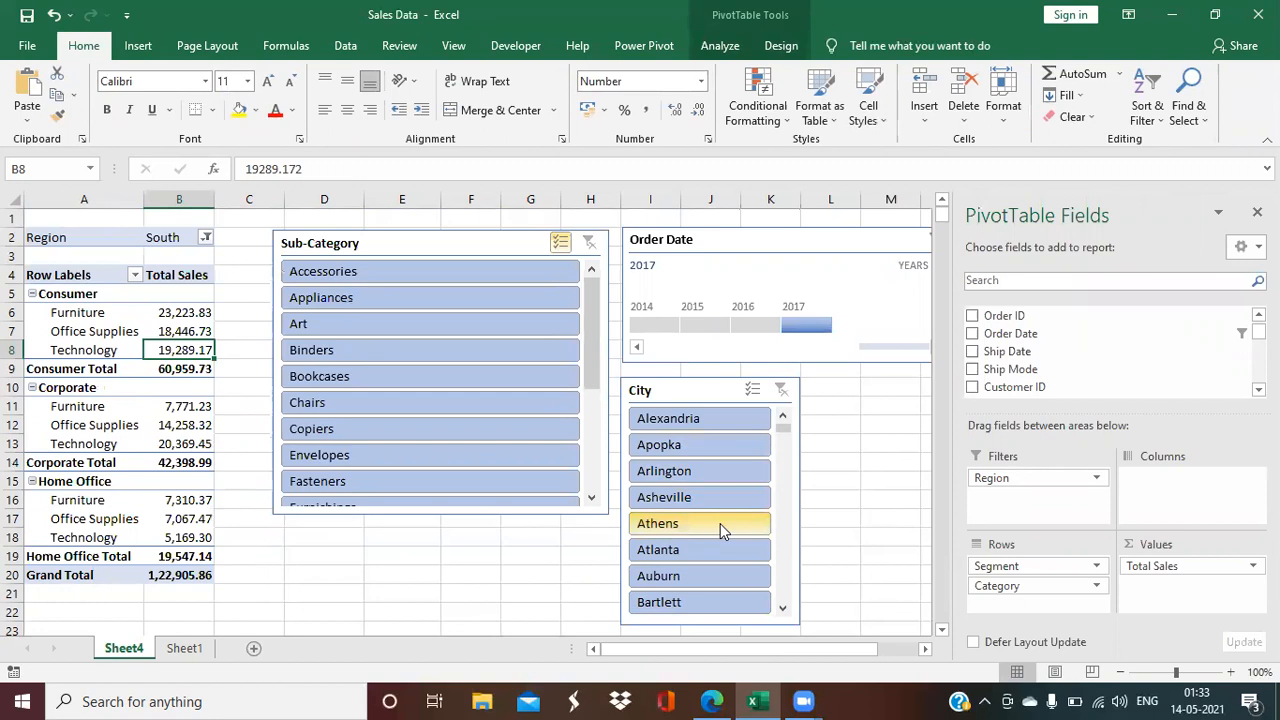
Step: Use multi-selection in the City slicer to filter to Alexandria, Apopka, Arlington and Auburn, and clear the City filter
{"action": "left_click_drag", "start_coordinate": [720, 523], "coordinate": [760, 393]}
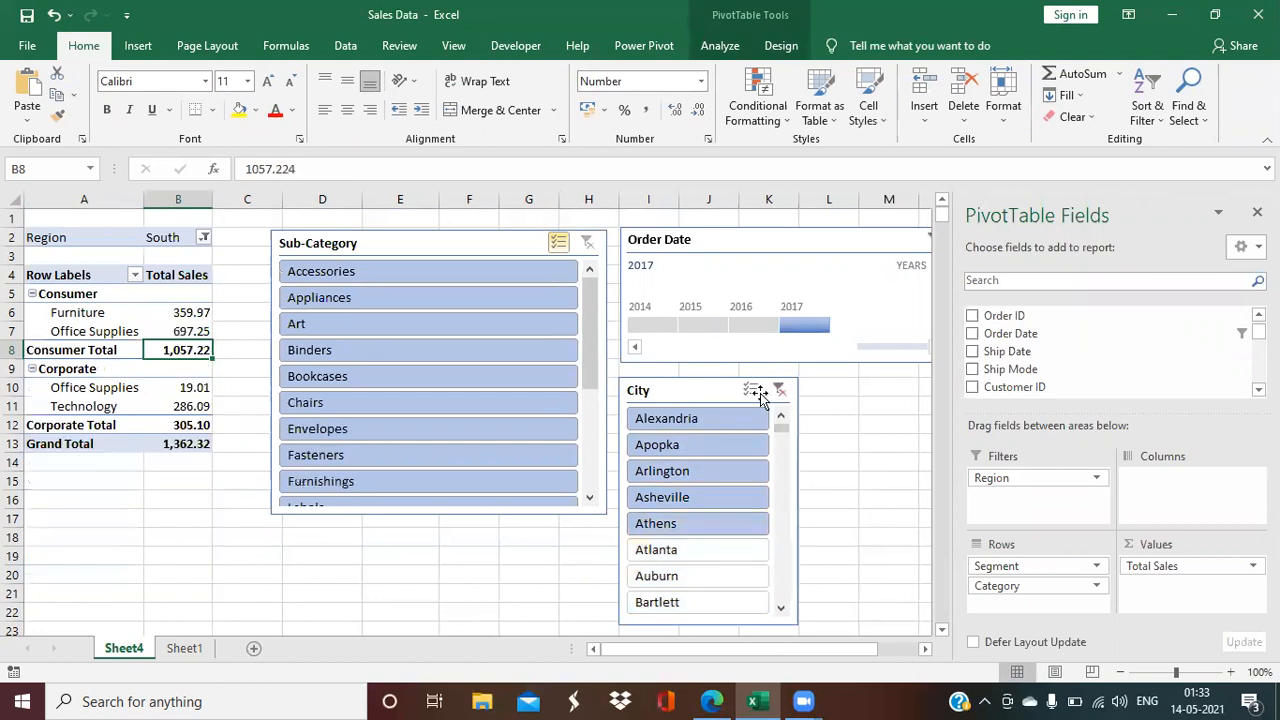
{"action": "left_click", "coordinate": [752, 390]}
{"action": "left_click", "coordinate": [673, 531]}
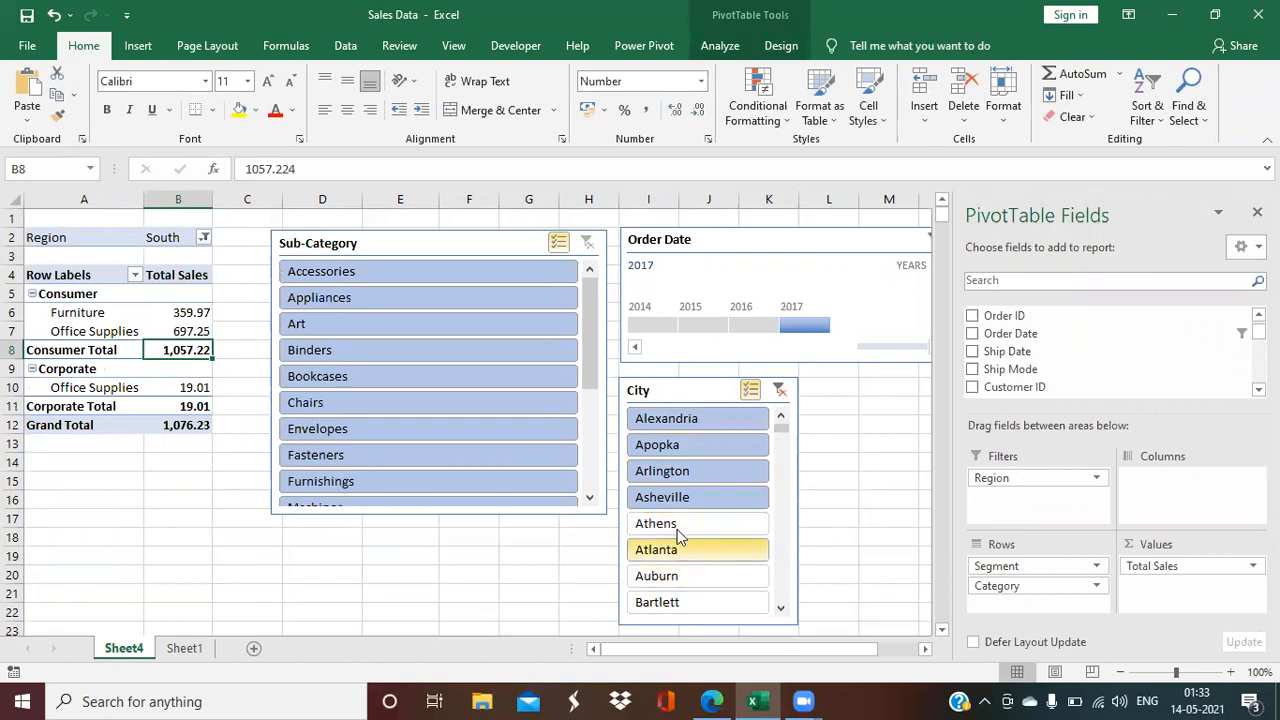
{"action": "left_click", "coordinate": [682, 497]}
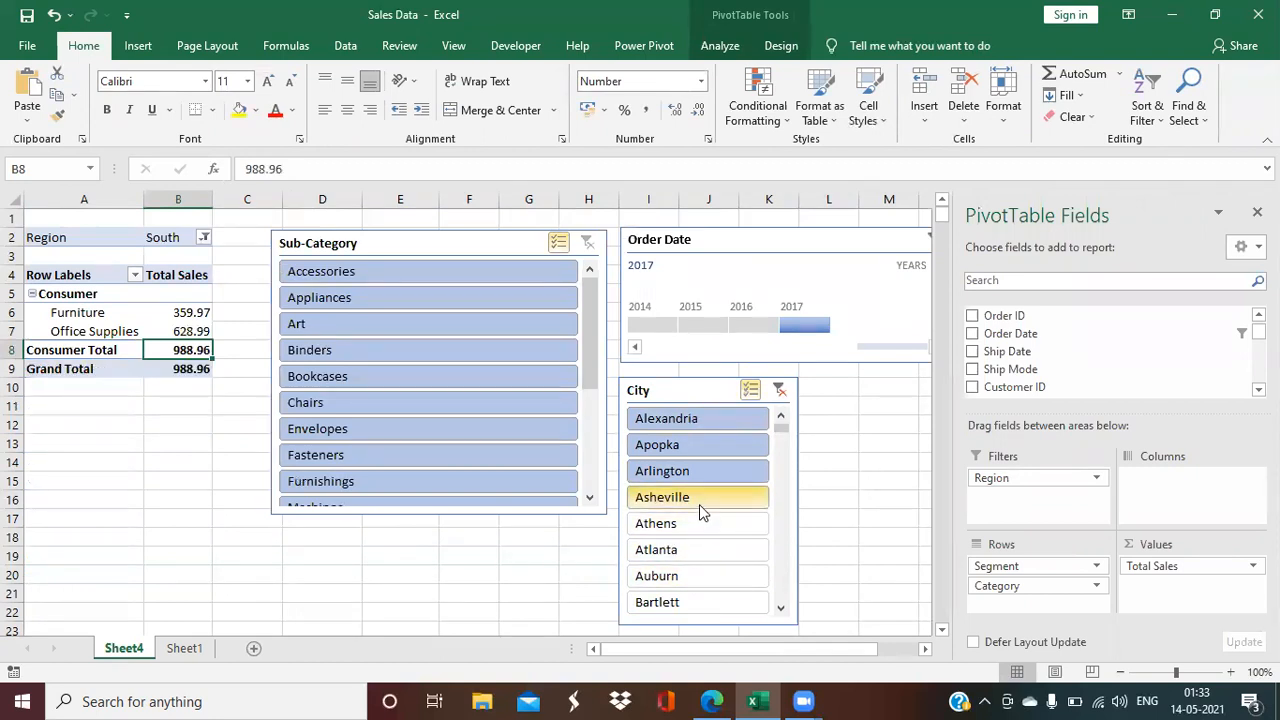
{"action": "left_click", "coordinate": [696, 588]}
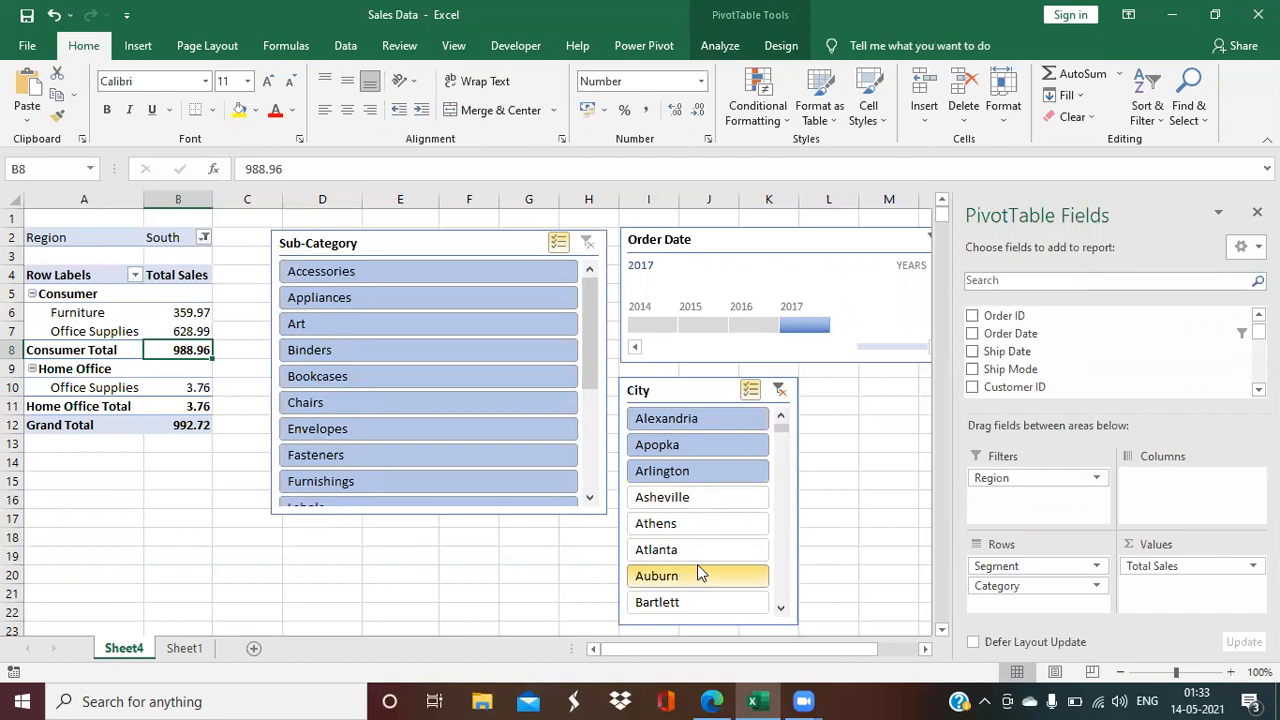
{"action": "left_click", "coordinate": [781, 395]}
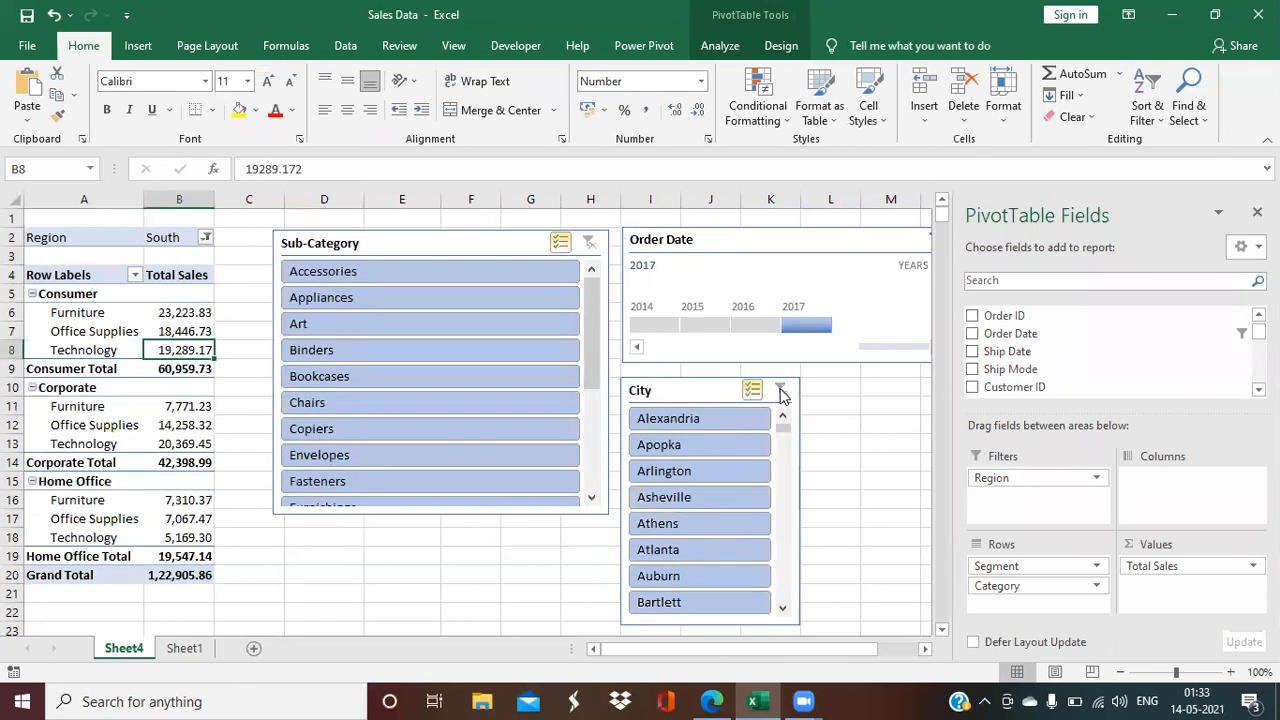
{"action": "left_click", "coordinate": [205, 237]}
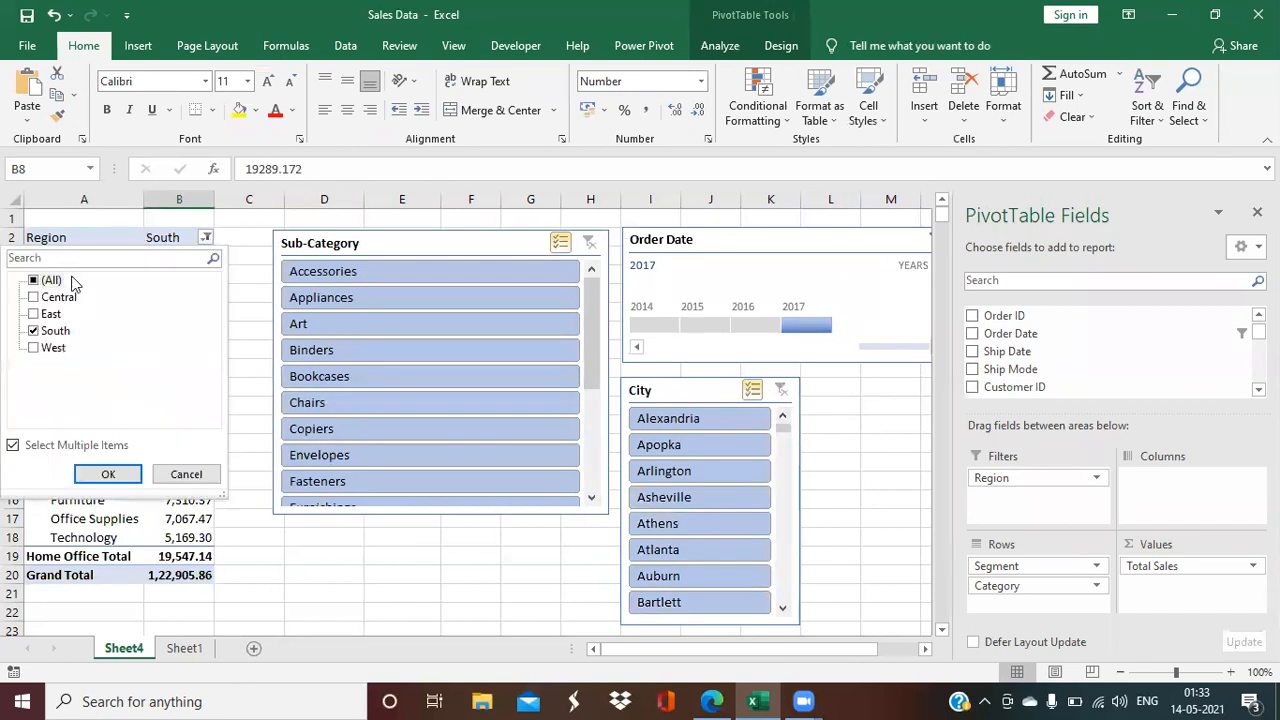
{"action": "left_click", "coordinate": [184, 475]}
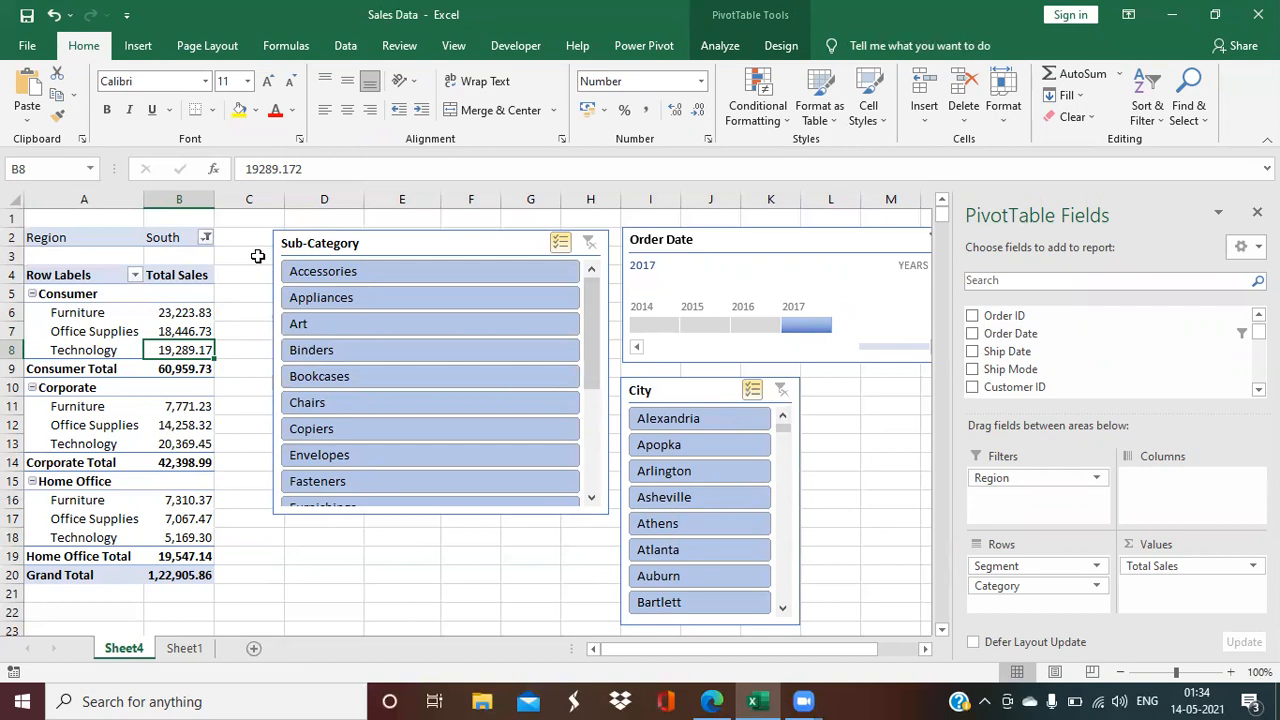
{"action": "left_click", "coordinate": [205, 238]}
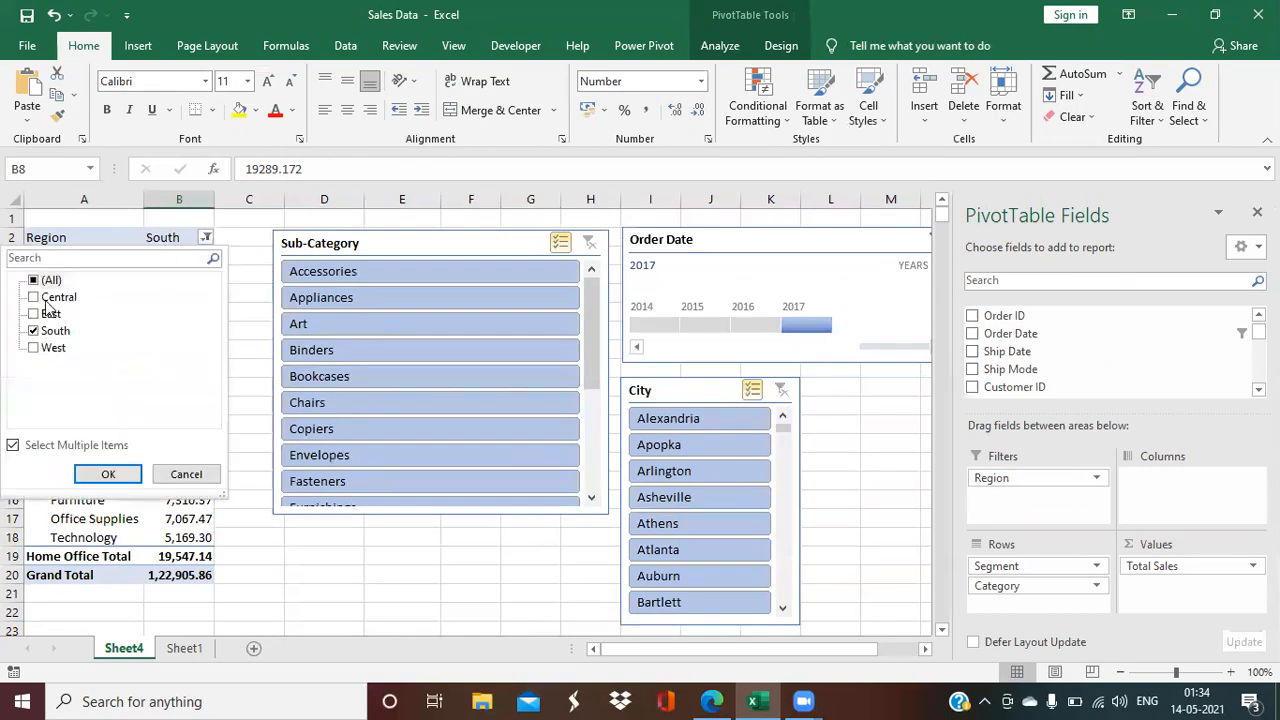
{"action": "left_click", "coordinate": [185, 474]}
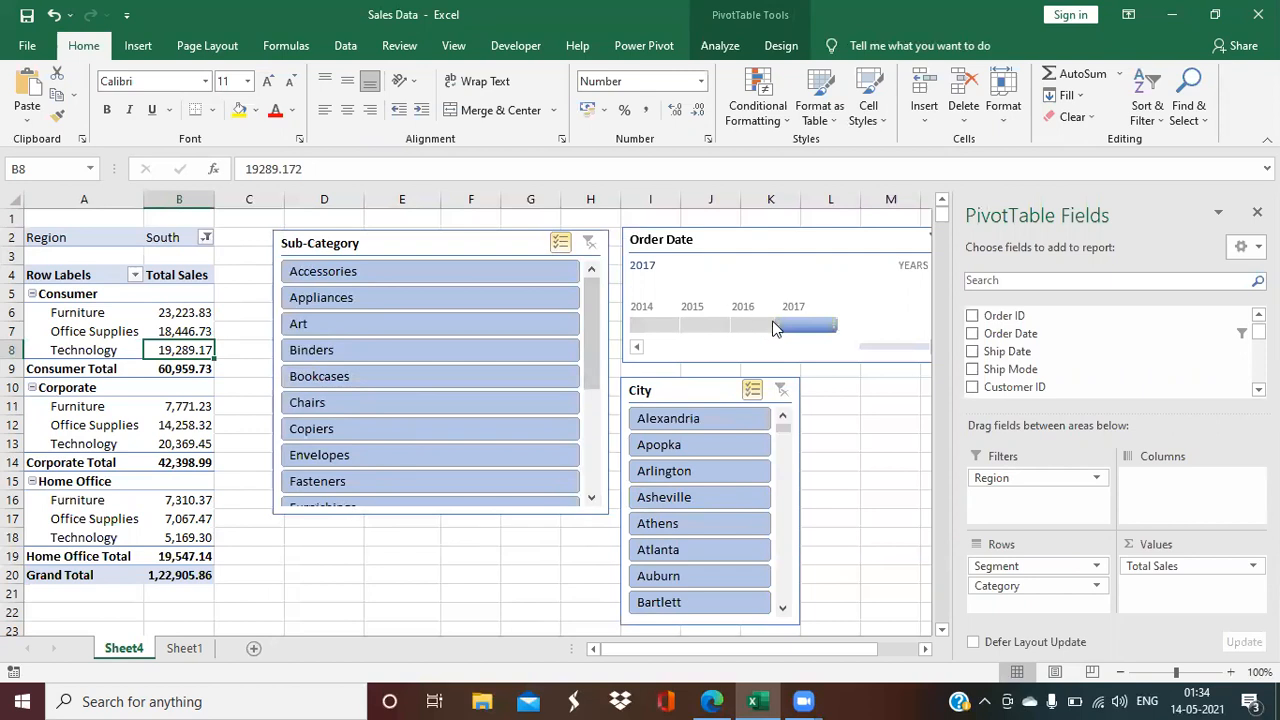
Step: Clear all filters of the PivotTable at once, including the Region and Order Date filters
{"action": "left_click", "coordinate": [714, 47]}
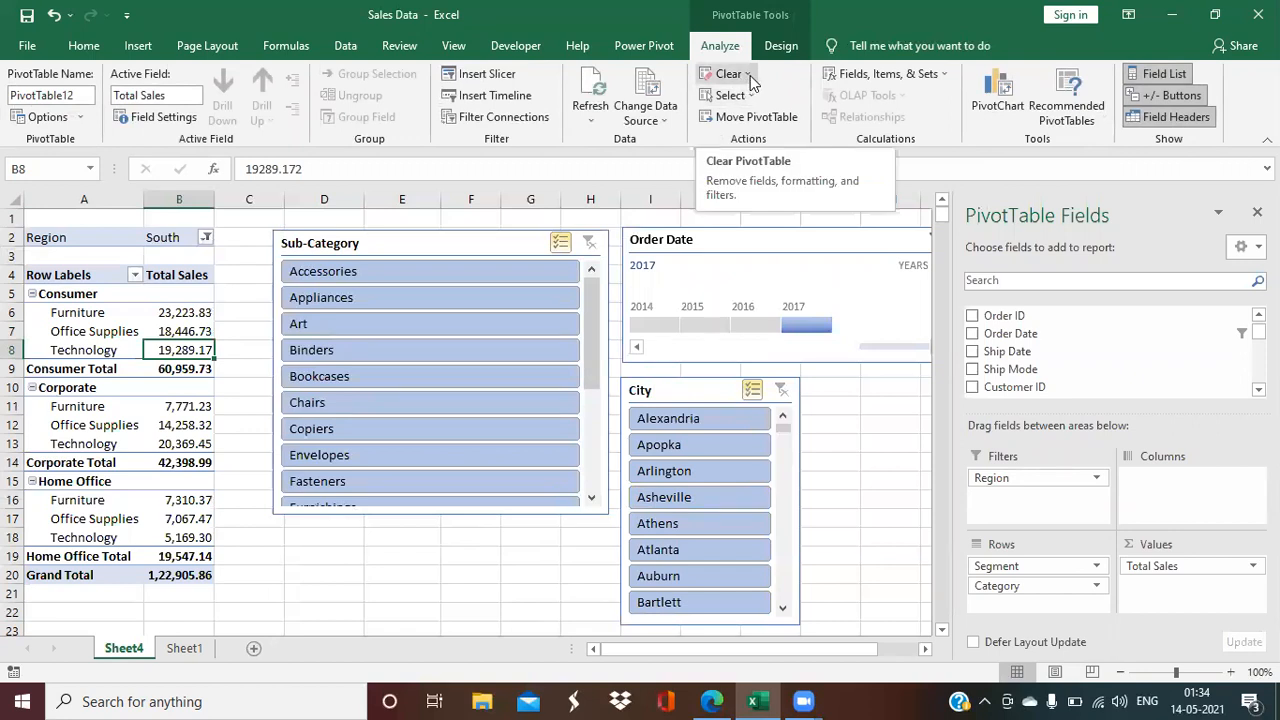
{"action": "left_click", "coordinate": [749, 77]}
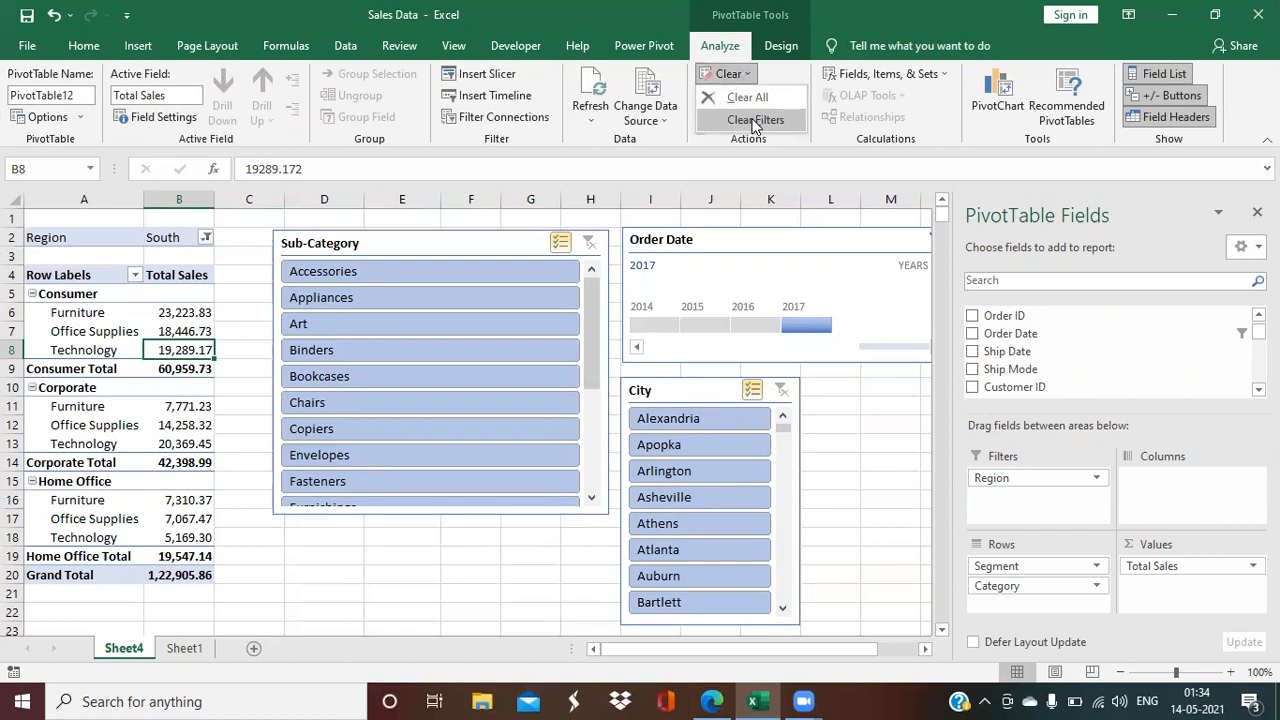
{"action": "left_click", "coordinate": [753, 120]}
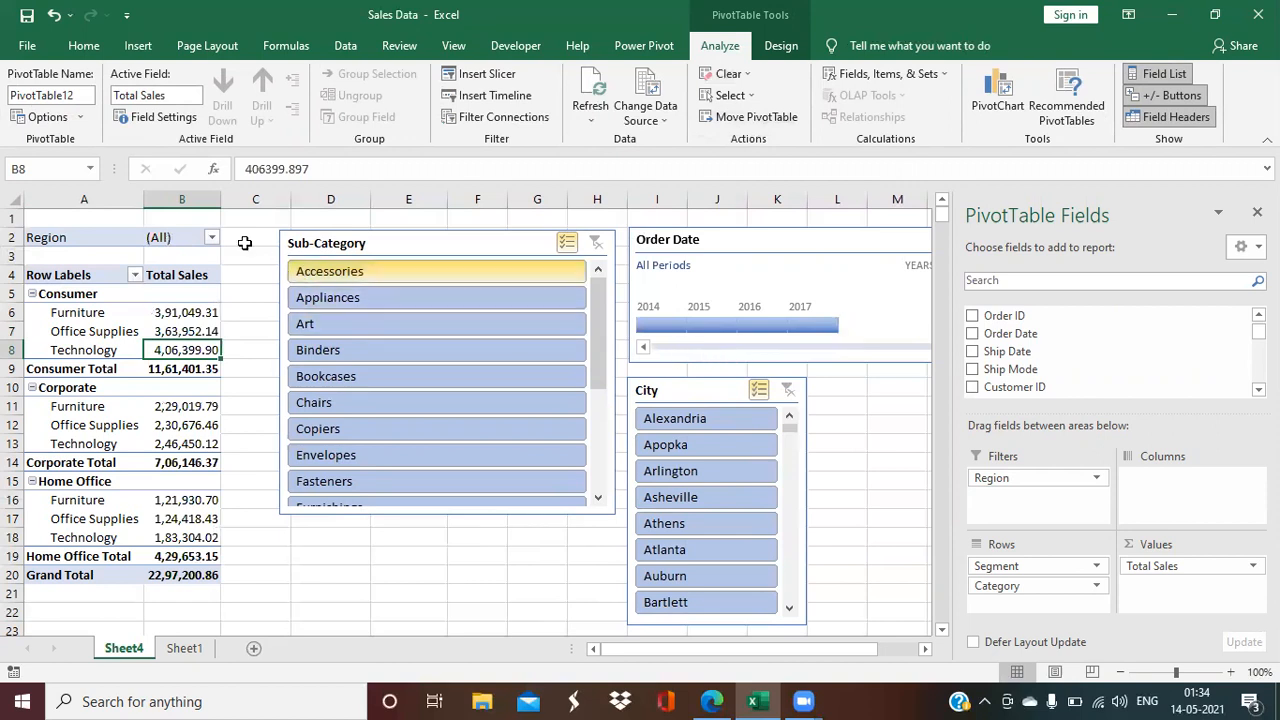
{"action": "left_click", "coordinate": [212, 237]}
{"action": "left_click", "coordinate": [213, 237]}
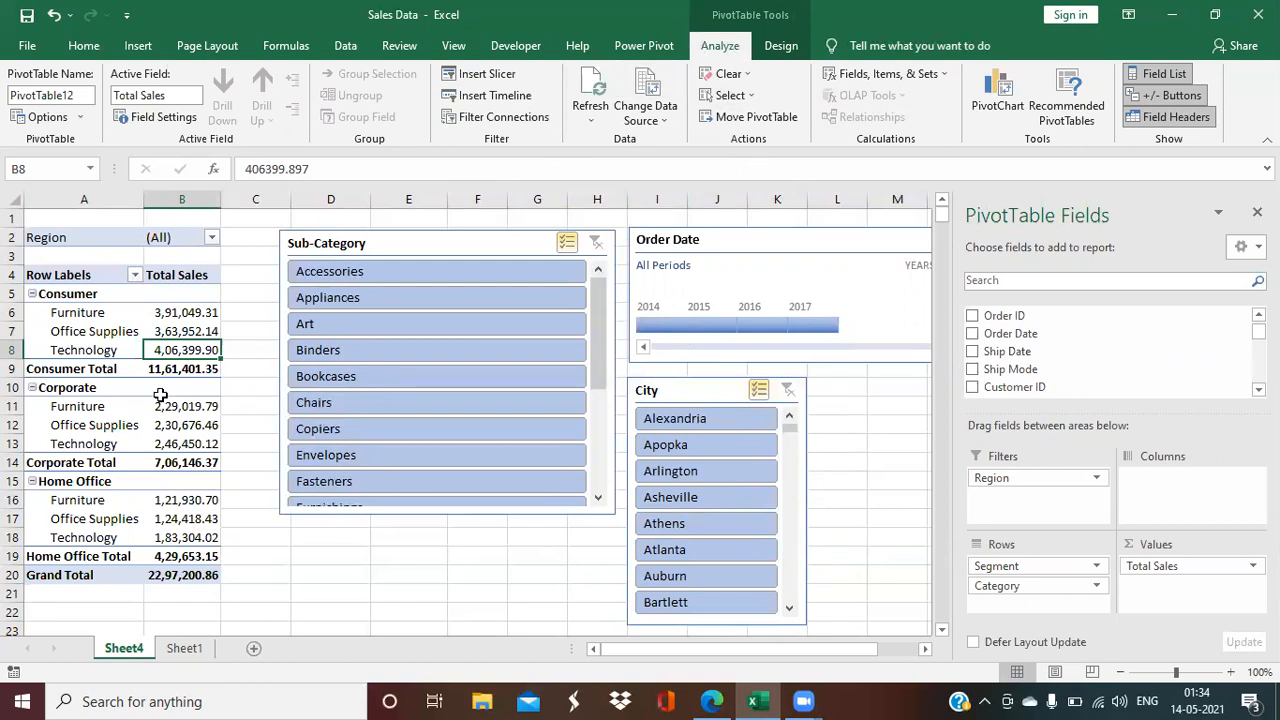
{"action": "left_click", "coordinate": [93, 340]}
{"action": "left_click", "coordinate": [93, 331]}
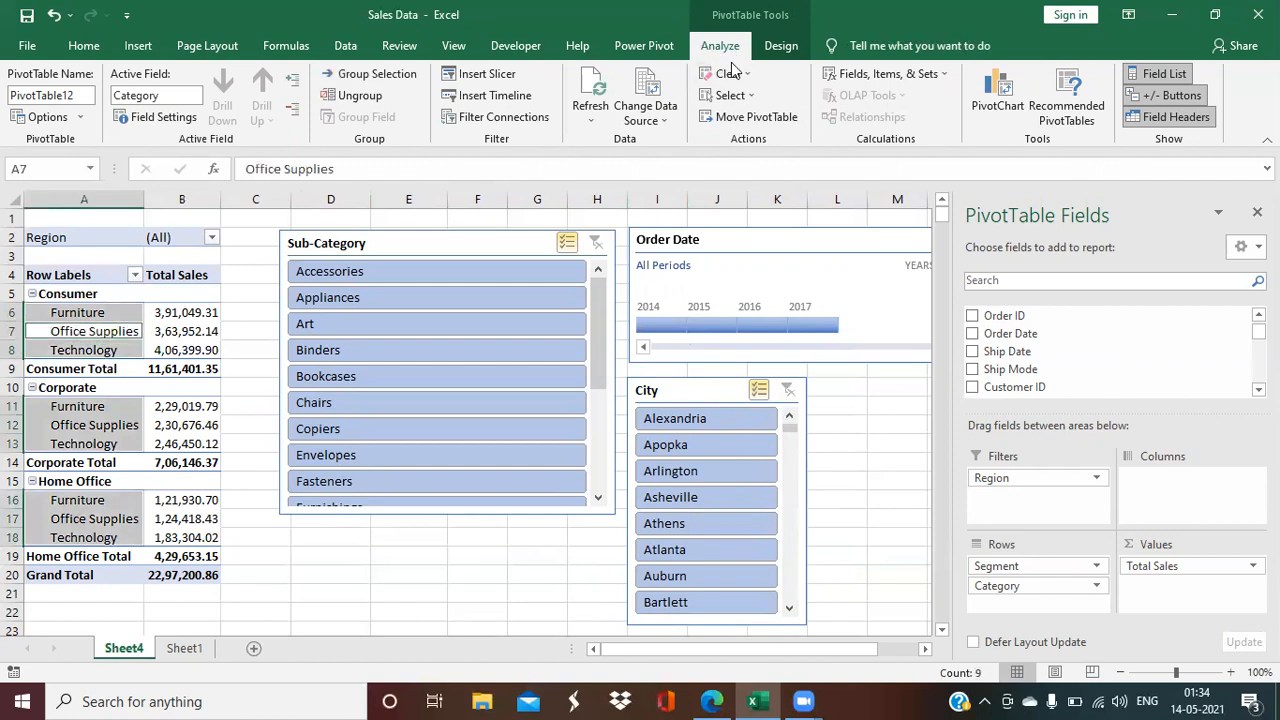
{"action": "left_click", "coordinate": [735, 76]}
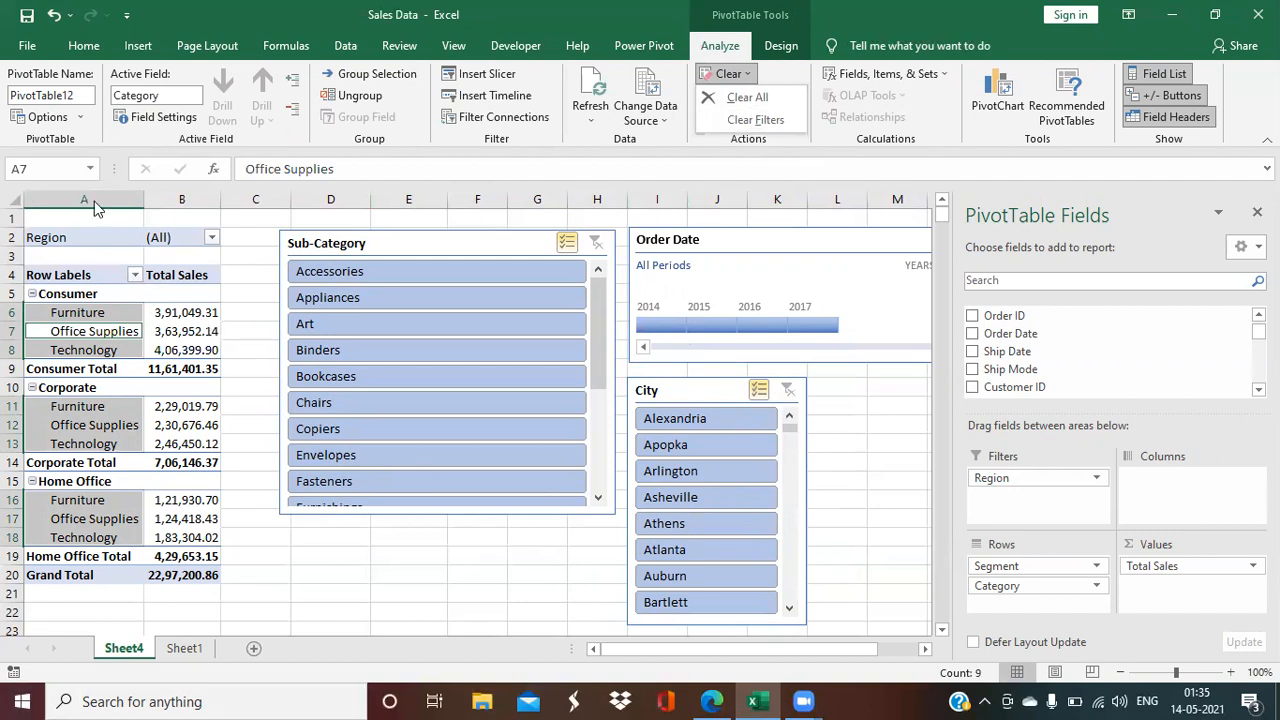
Step: Rename the PivotTable as Sales Analysis
{"action": "left_click", "coordinate": [73, 95]}
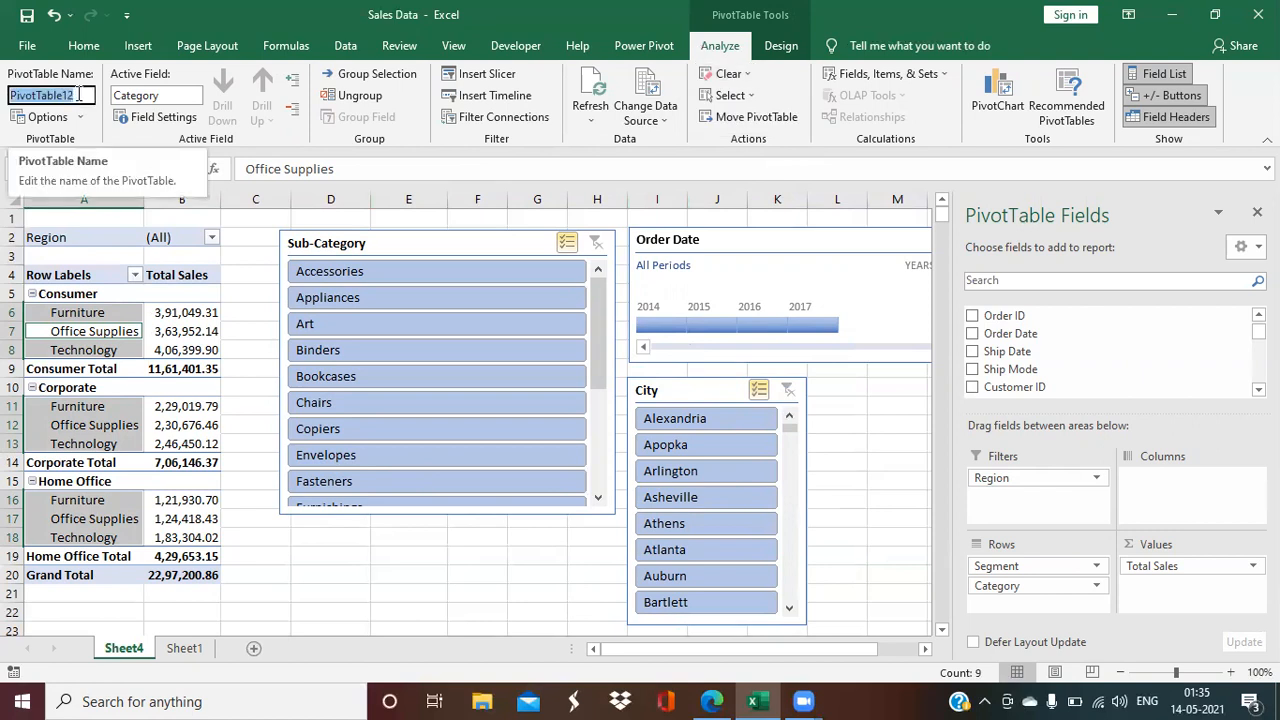
{"action": "type", "text": "S"}
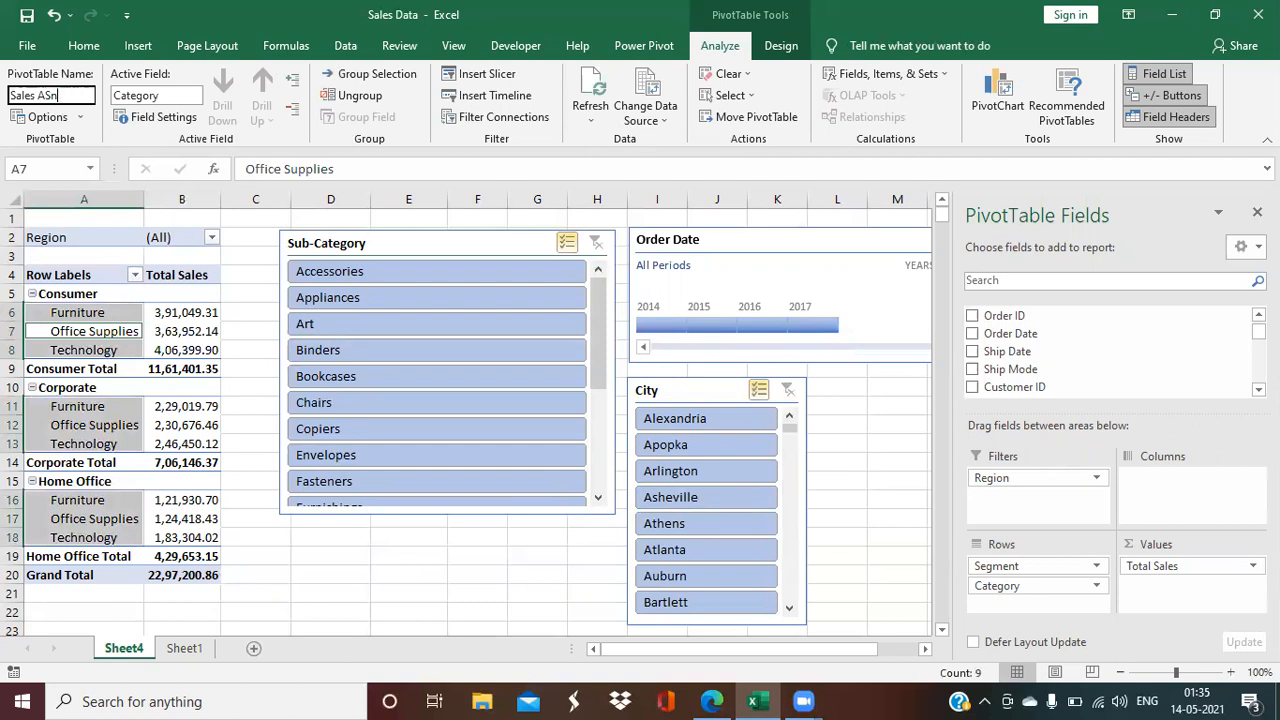
{"action": "type", "text": "ales Analysis"}
{"action": "key", "text": "Return"}
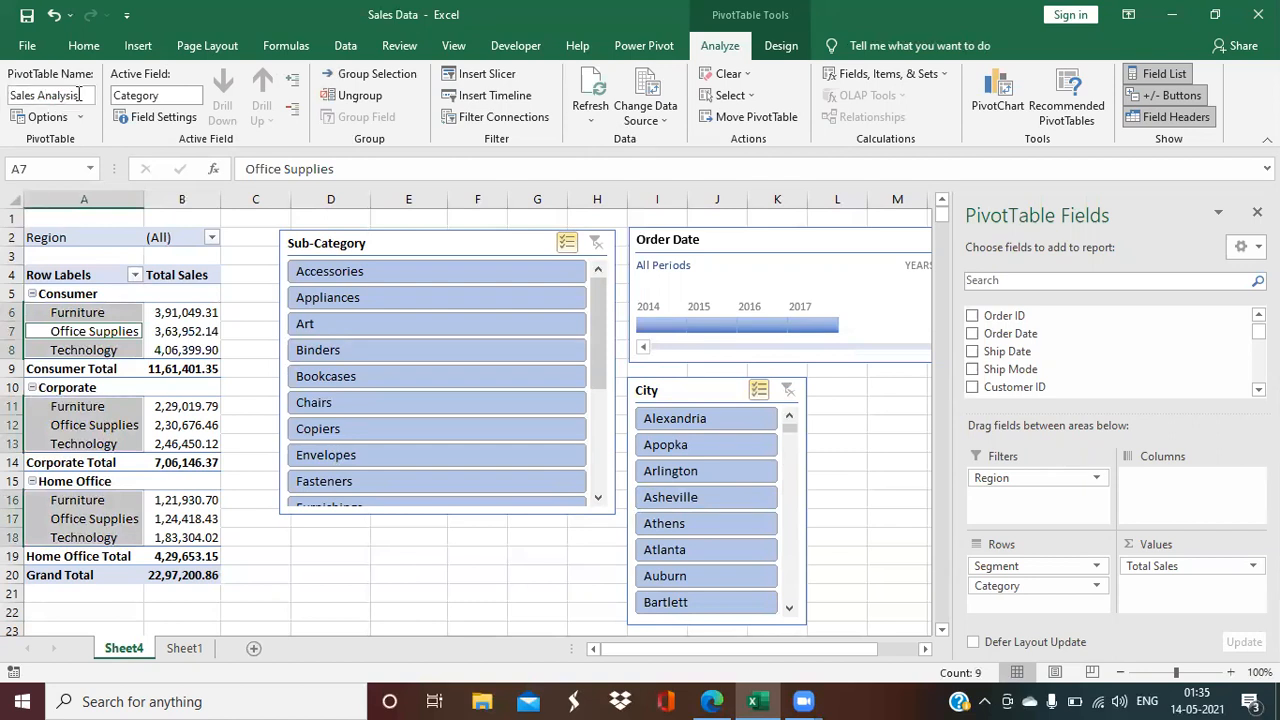
{"action": "left_click", "coordinate": [205, 334]}
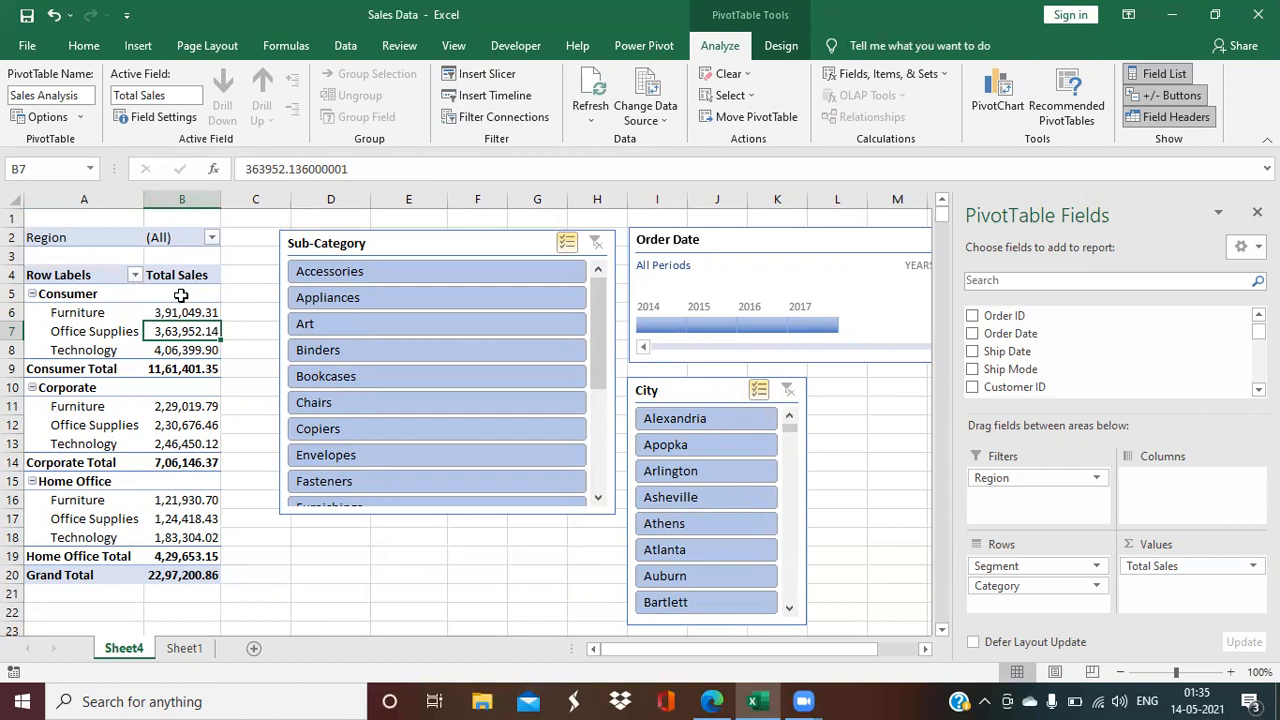
{"action": "left_click", "coordinate": [110, 333]}
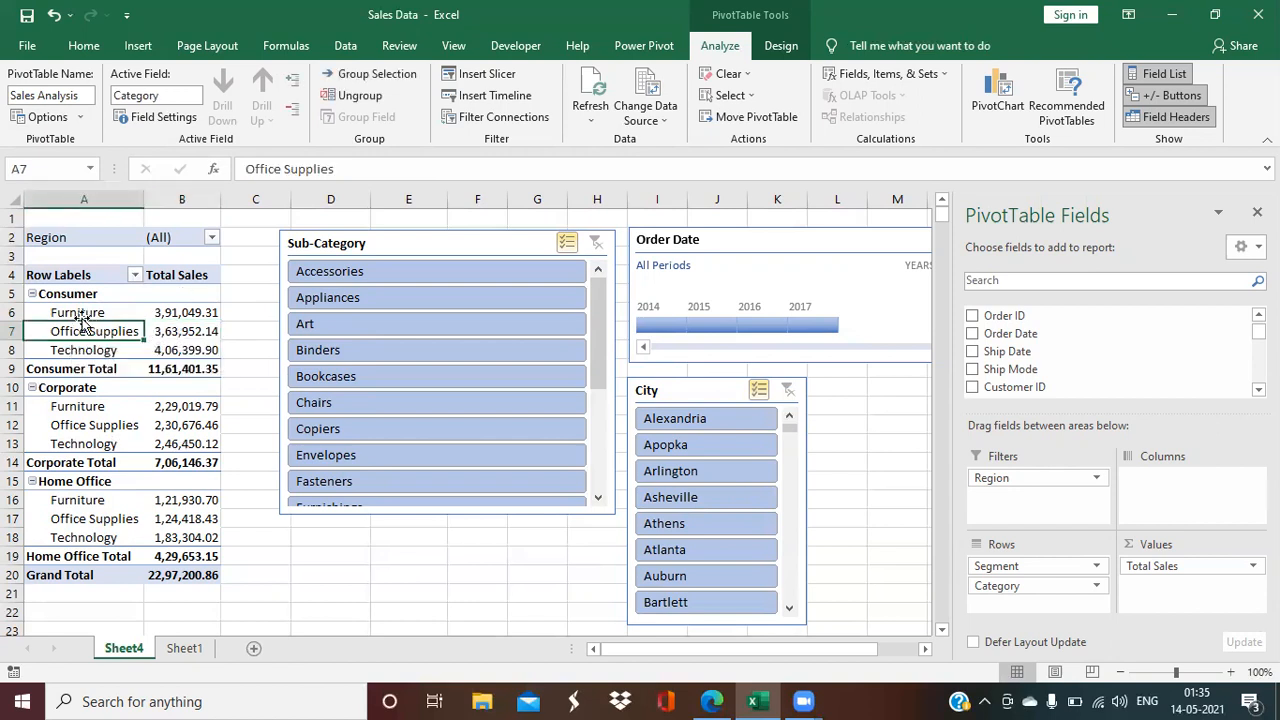
{"action": "left_click", "coordinate": [176, 333]}
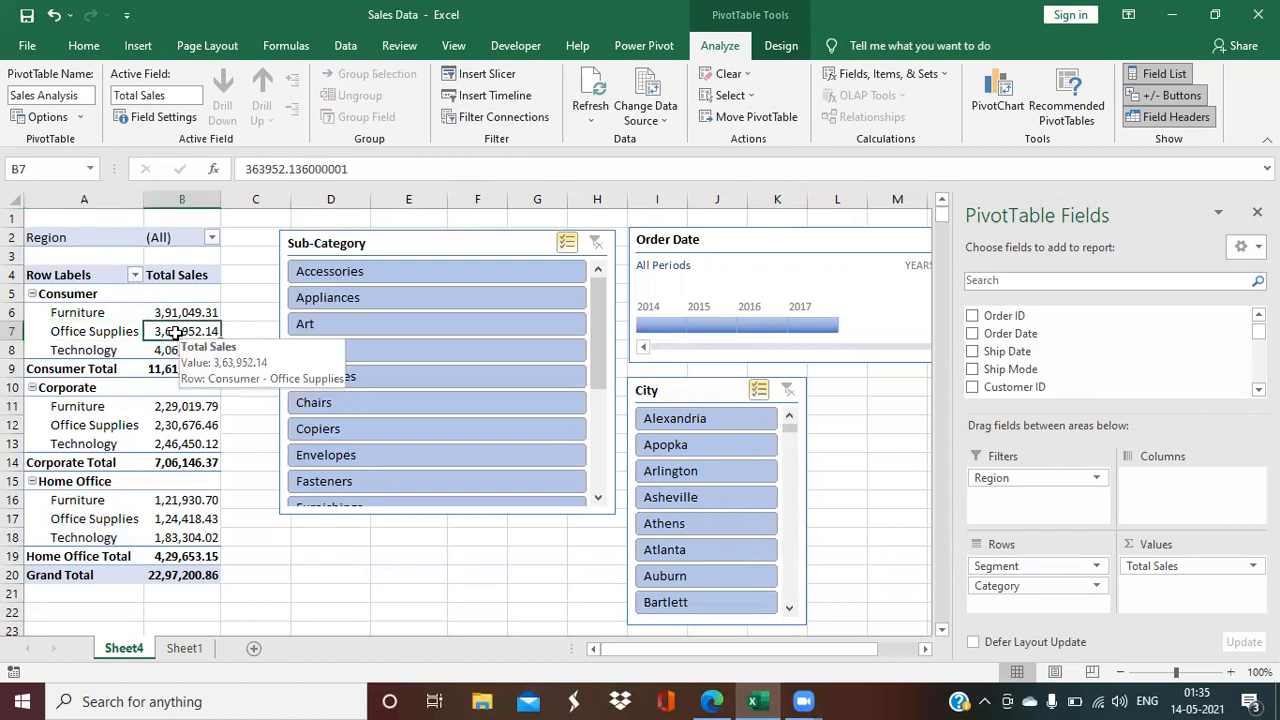
{"action": "double_click", "coordinate": [128, 332]}
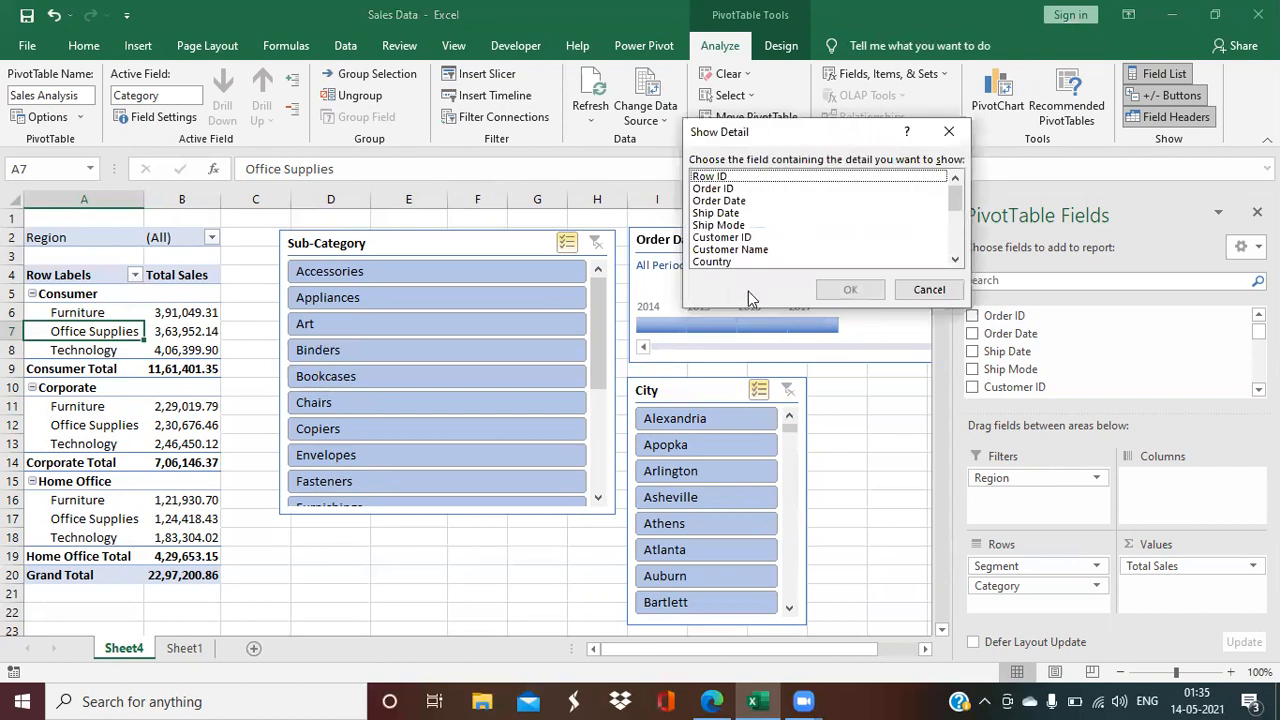
{"action": "left_click", "coordinate": [929, 289]}
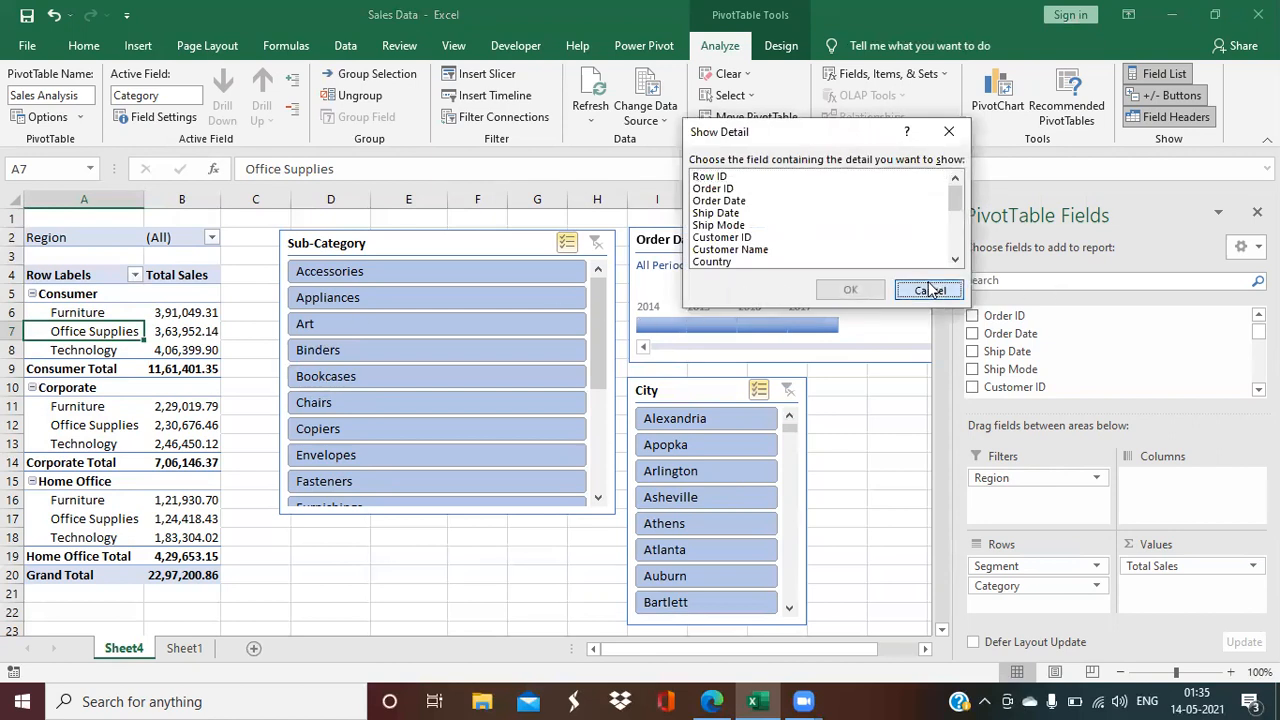
Step: Extract the source records behind the Consumer Office Supplies Total Sales value onto a new sheet
{"action": "left_click", "coordinate": [181, 331]}
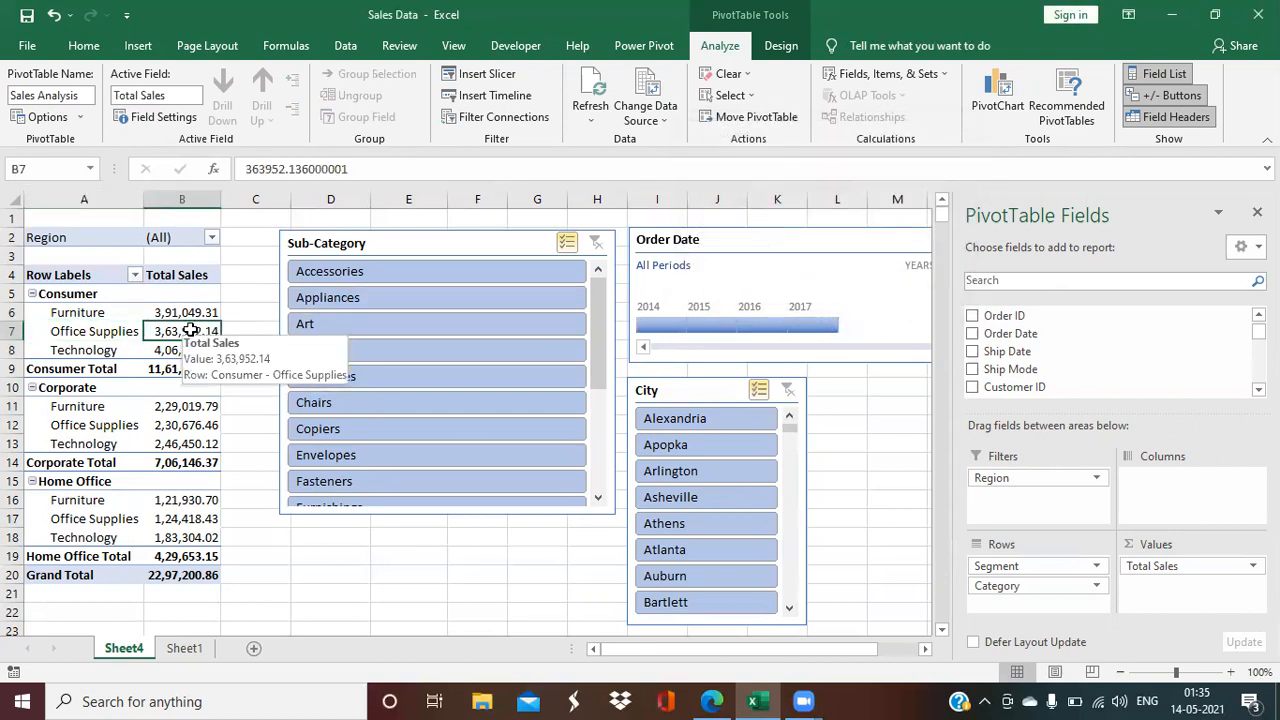
{"action": "double_click", "coordinate": [190, 331]}
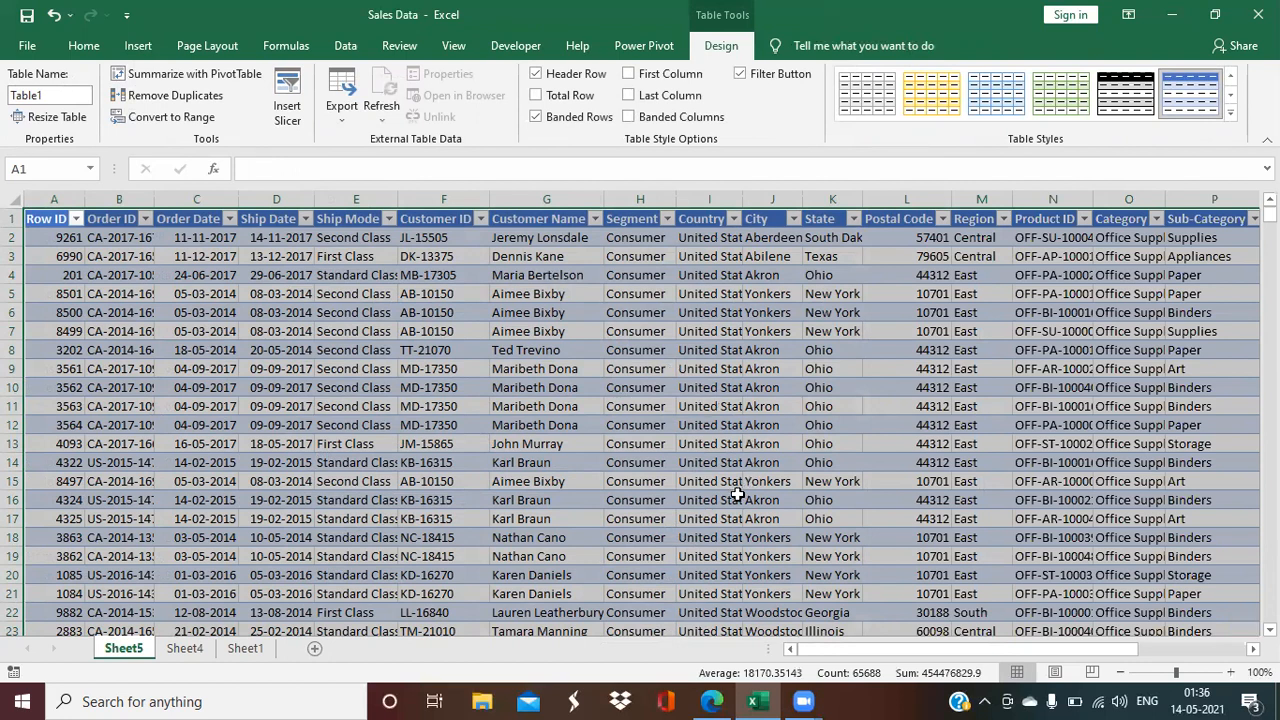
{"action": "mouse_move", "coordinate": [828, 651]}
{"action": "left_mouse_down"}
{"action": "mouse_move", "coordinate": [849, 651]}
{"action": "mouse_move", "coordinate": [828, 651]}
{"action": "left_mouse_up"}
{"action": "left_click", "coordinate": [184, 648]}
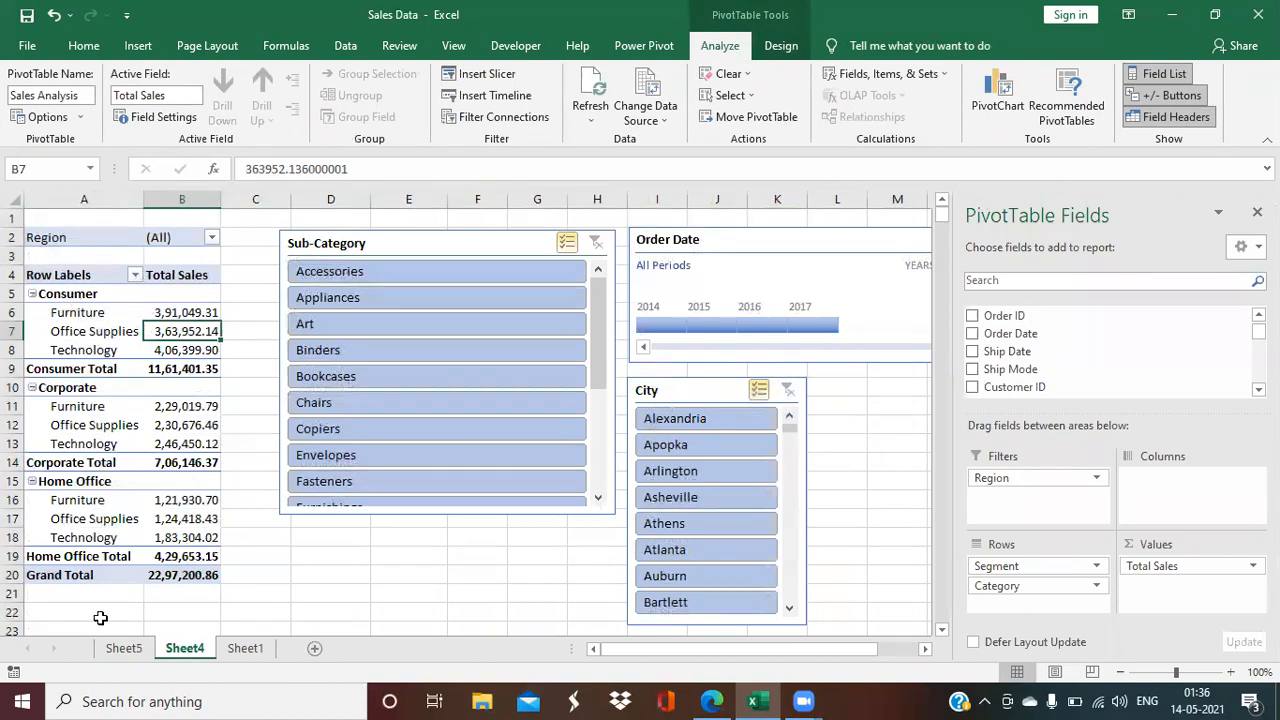
{"action": "left_click", "coordinate": [120, 652]}
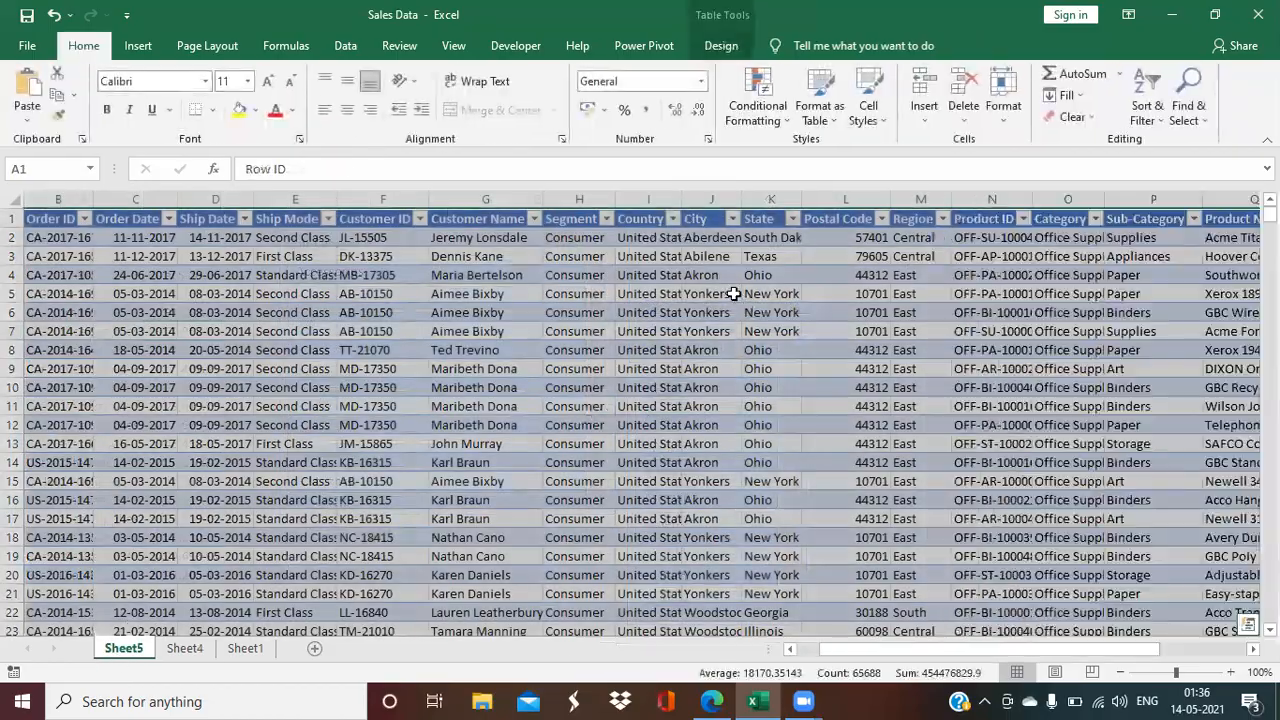
Step: Examine the Segment and Category columns of the extracted records to check which segment and category they cover
{"action": "left_click_drag", "start_coordinate": [555, 237], "coordinate": [590, 665]}
{"action": "scroll", "coordinate": [894, 449], "scroll_direction": "up", "scroll_amount": 20}
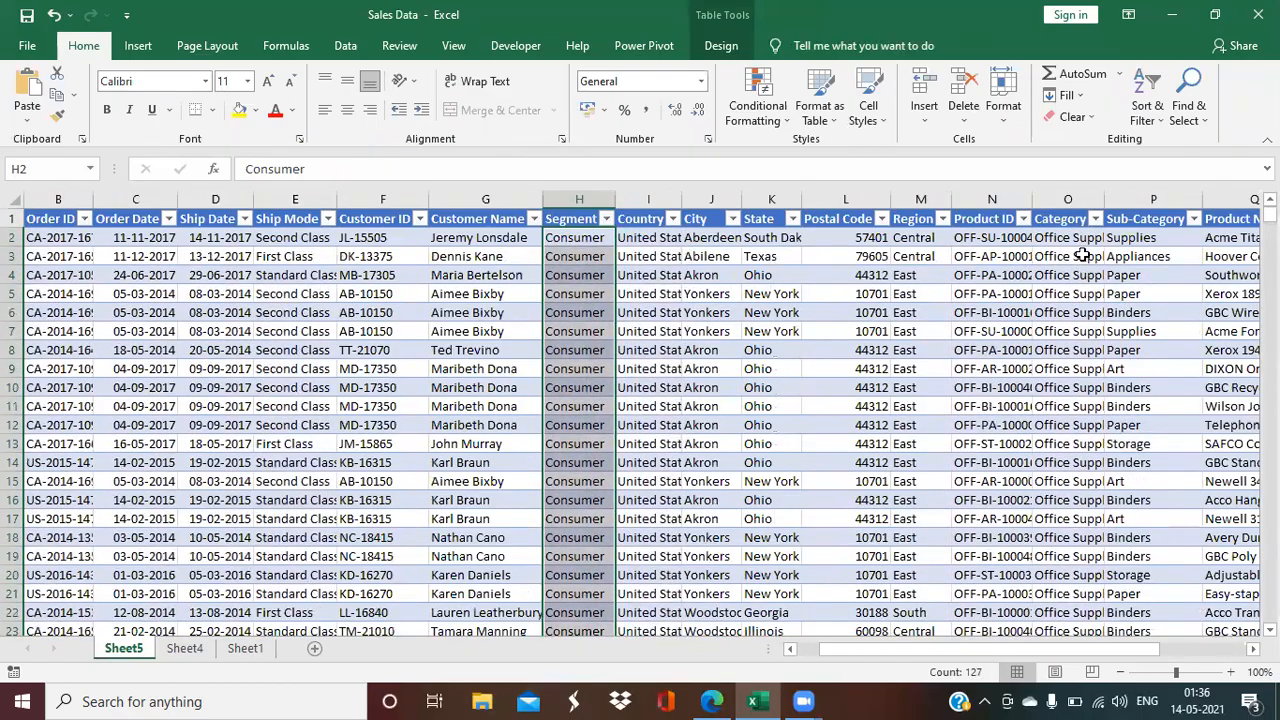
{"action": "left_click_drag", "start_coordinate": [1068, 237], "coordinate": [1047, 627]}
{"action": "scroll", "coordinate": [895, 375], "scroll_direction": "up", "scroll_amount": 20}
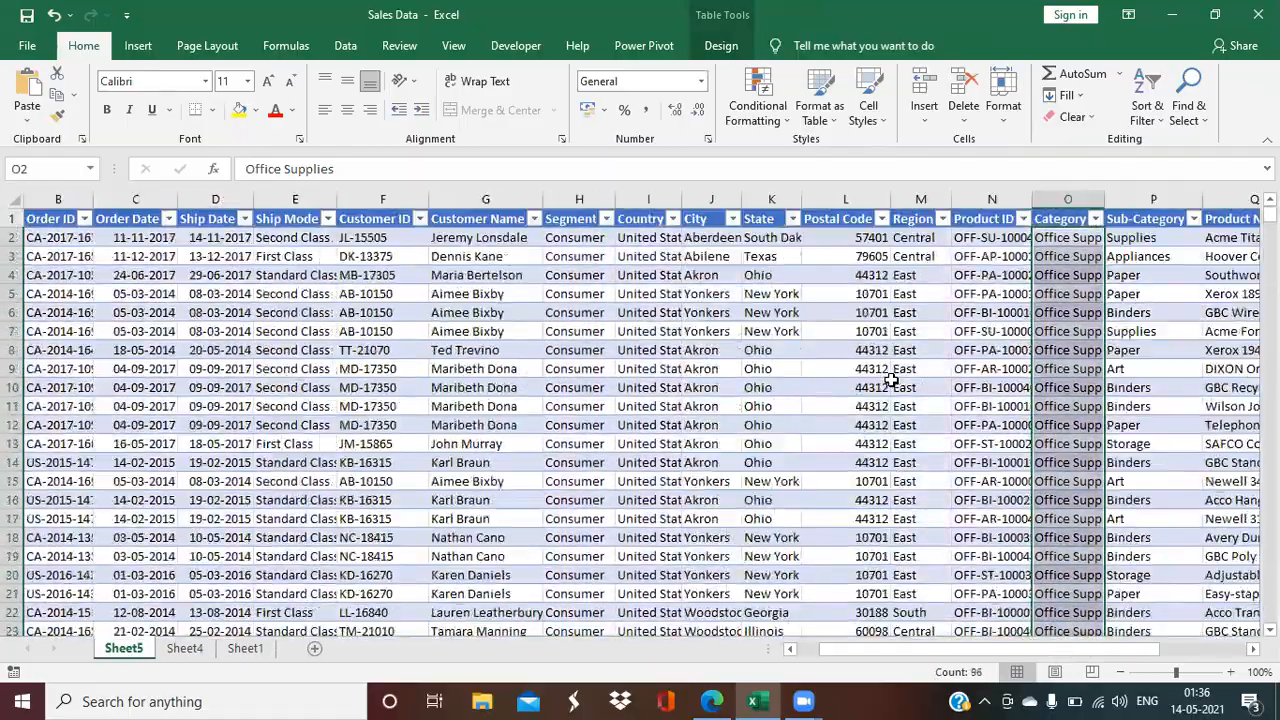
{"action": "left_click", "coordinate": [562, 238]}
{"action": "left_click_drag", "start_coordinate": [562, 238], "coordinate": [560, 617]}
{"action": "scroll", "coordinate": [546, 427], "scroll_direction": "up", "scroll_amount": 4}
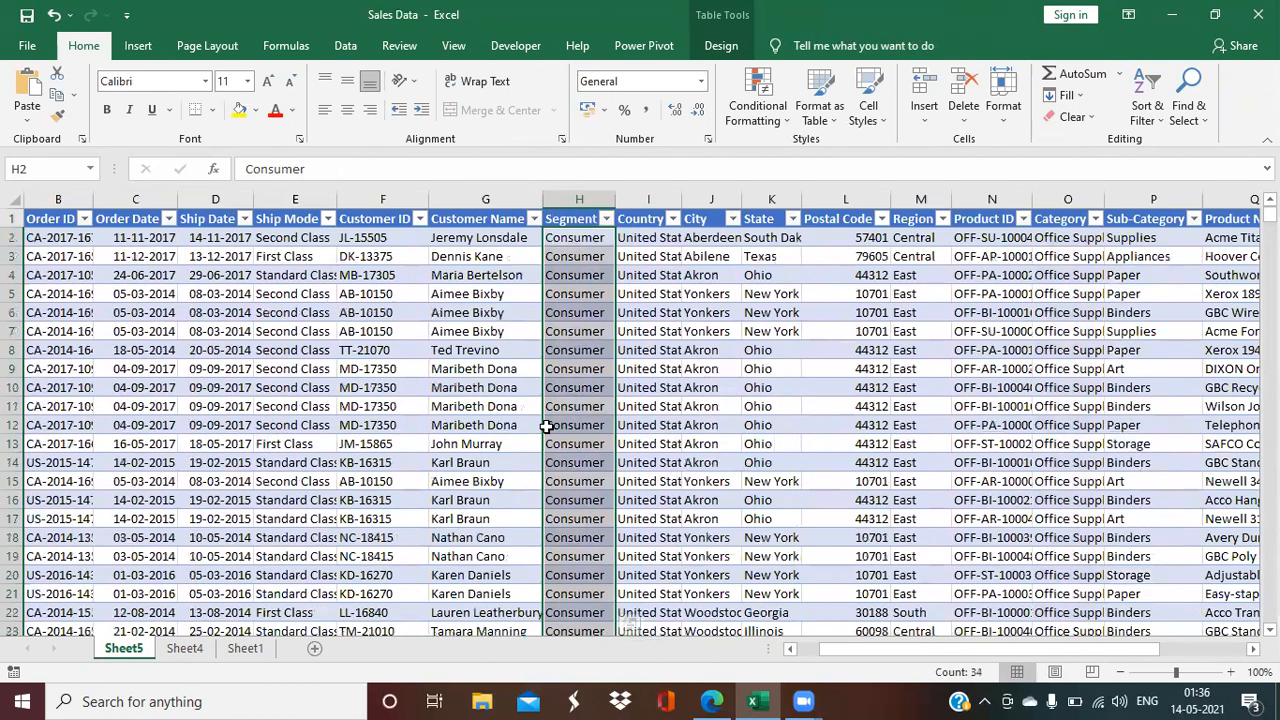
Step: Return to the PivotTable on Sheet4 and apply the Light Yellow, Pivot Style Light 19 style to it
{"action": "left_click", "coordinate": [567, 256]}
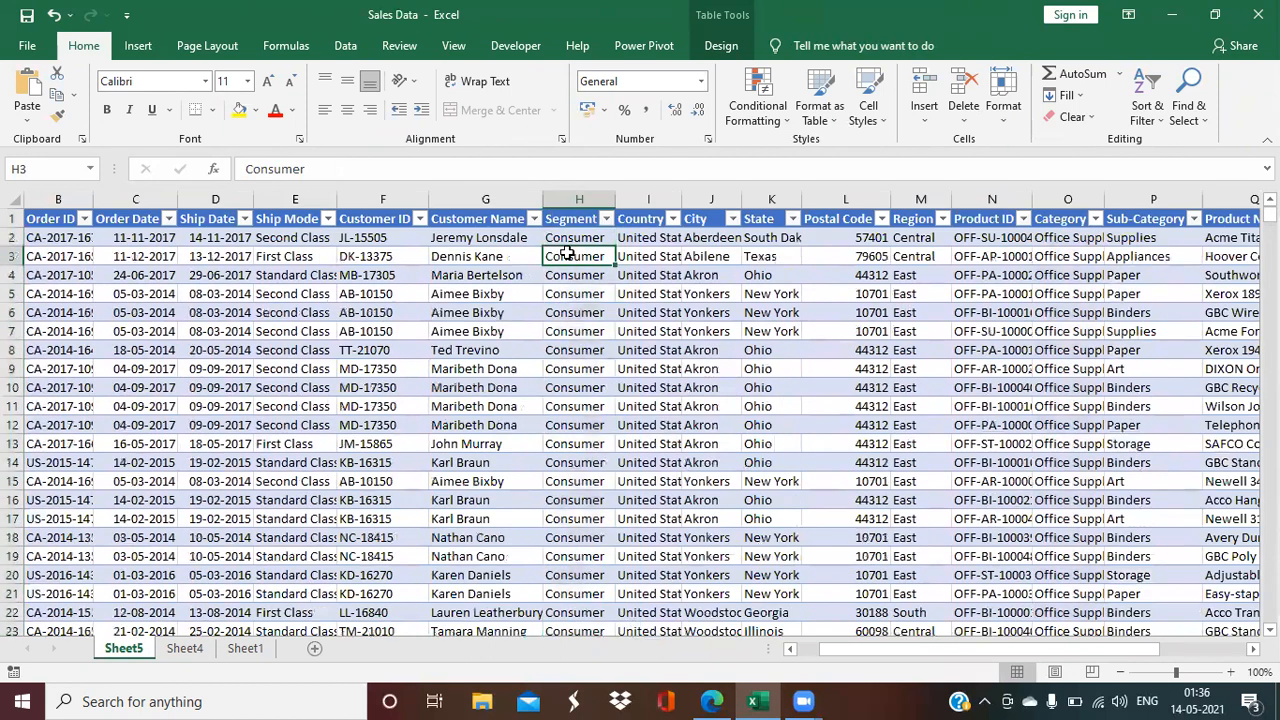
{"action": "left_click", "coordinate": [184, 649]}
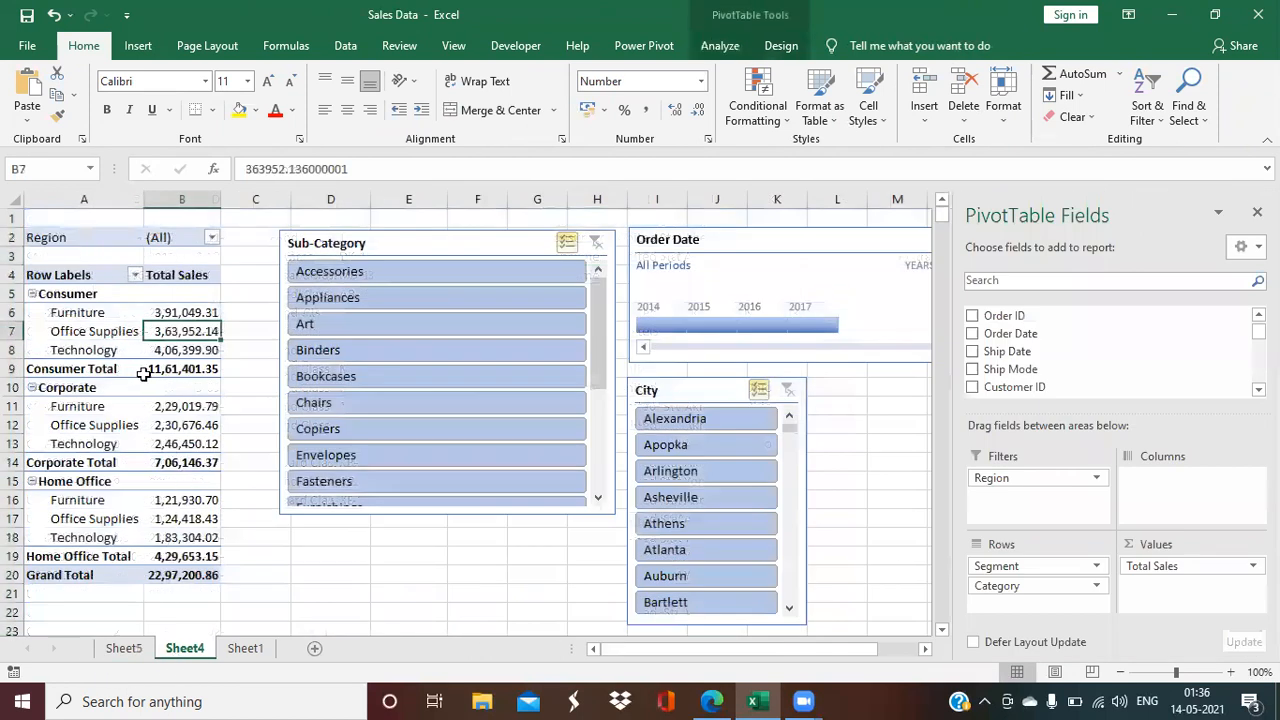
{"action": "left_click", "coordinate": [720, 45]}
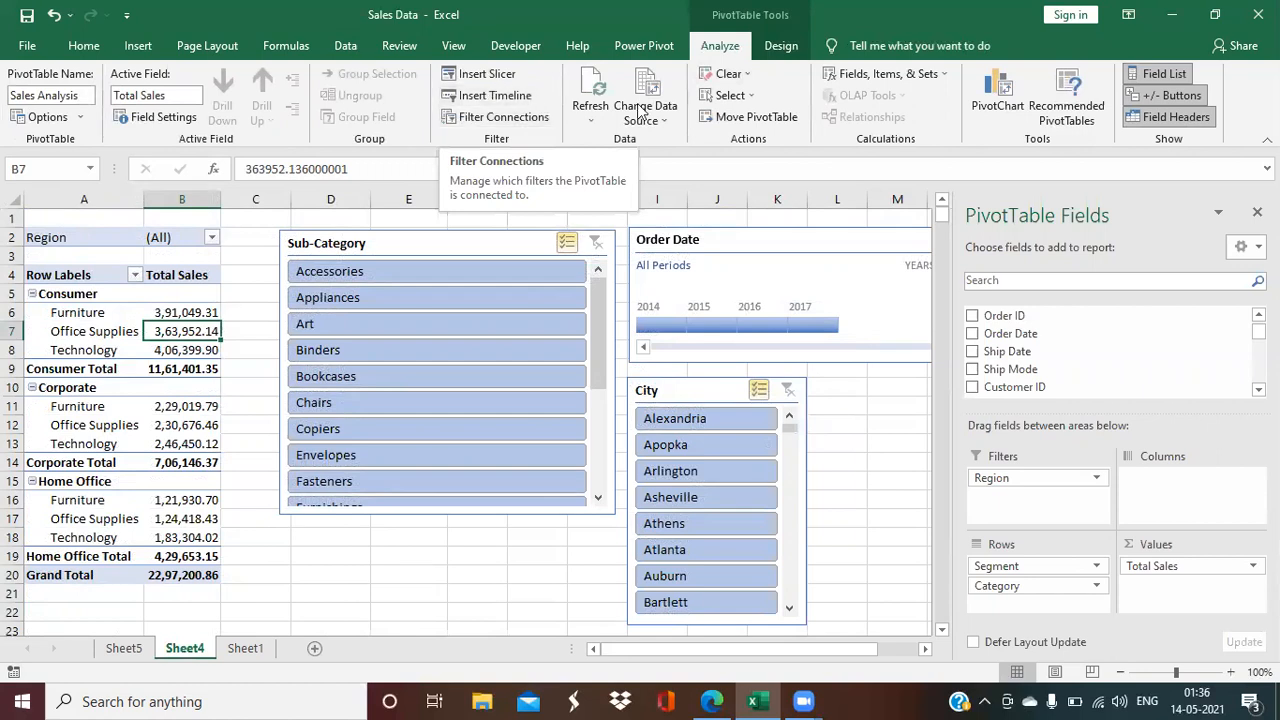
{"action": "left_click", "coordinate": [787, 45]}
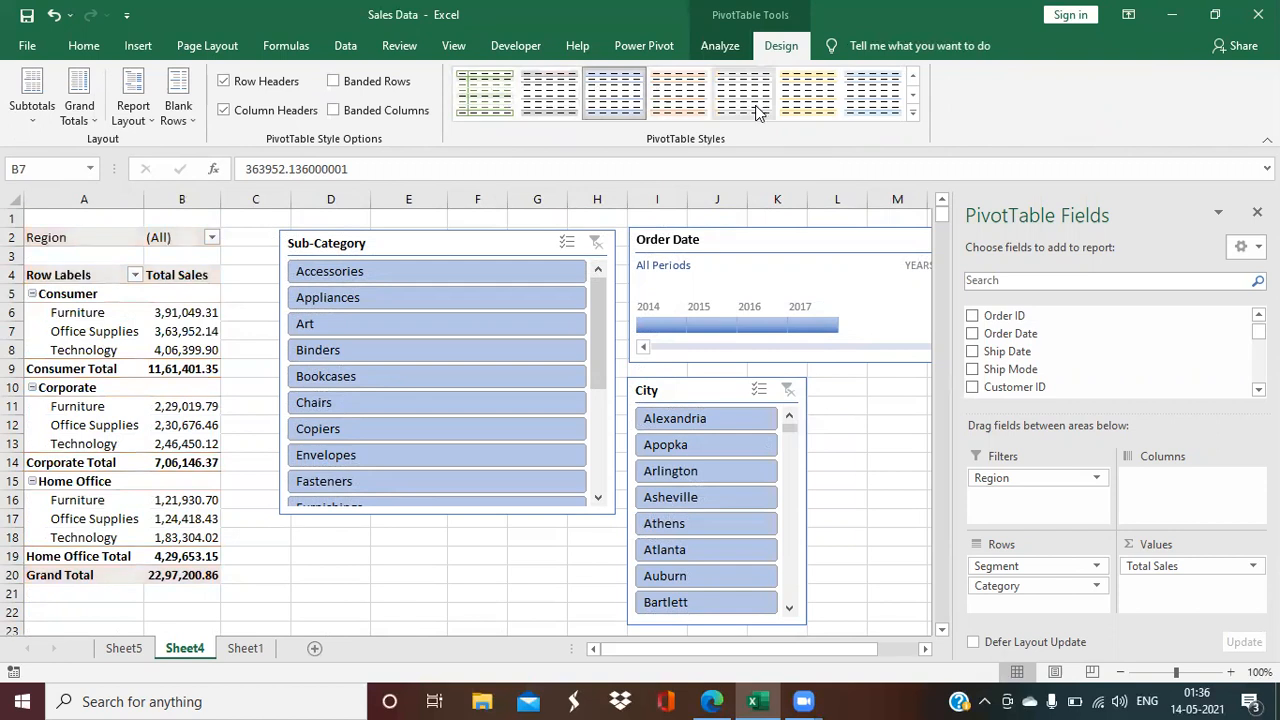
{"action": "left_click", "coordinate": [785, 100]}
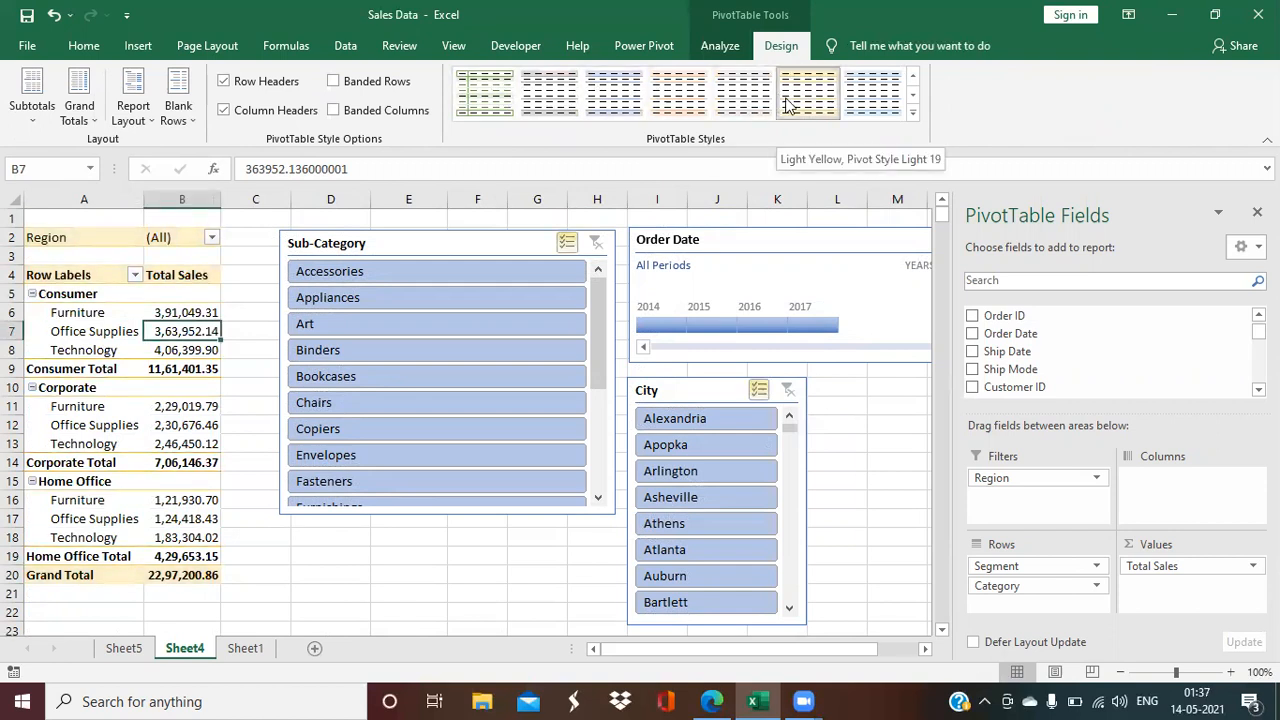
Step: Apply the light orange slicer style to the Sub-Category slicer and the City slicer
{"action": "left_click", "coordinate": [478, 242]}
{"action": "left_click", "coordinate": [721, 45]}
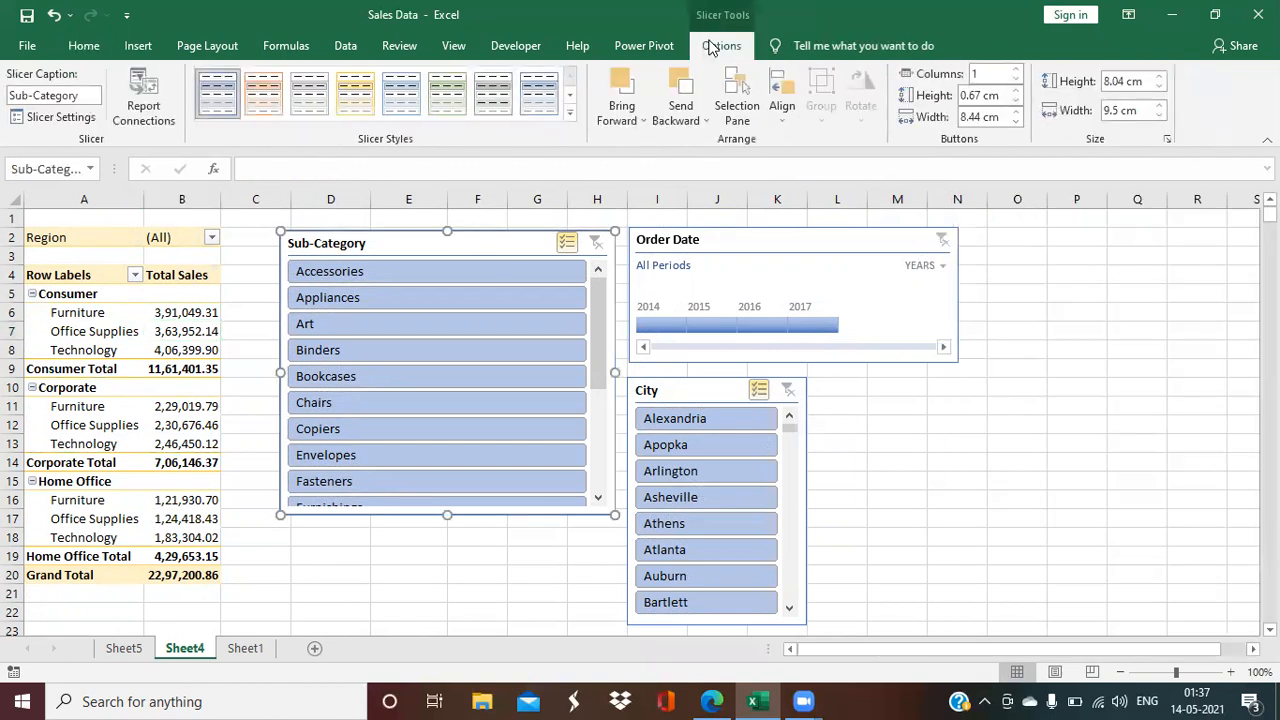
{"action": "left_click", "coordinate": [571, 111]}
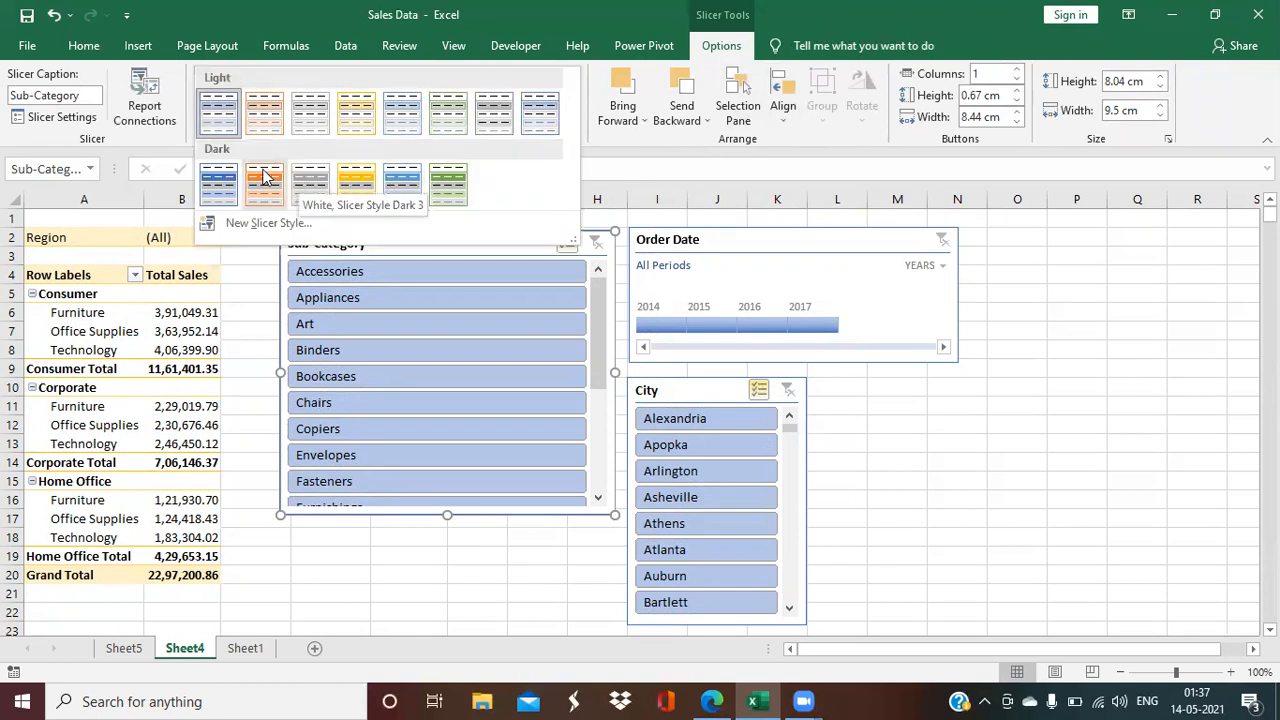
{"action": "left_click", "coordinate": [266, 117]}
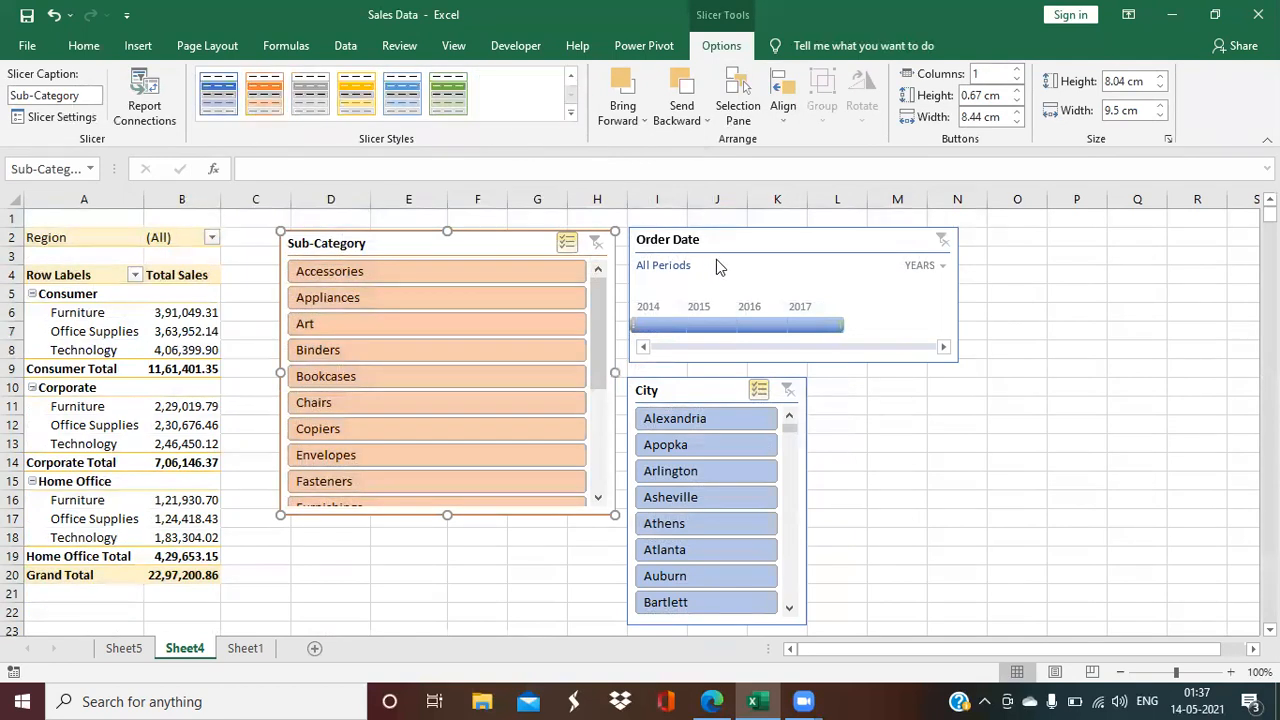
{"action": "left_click", "coordinate": [726, 393]}
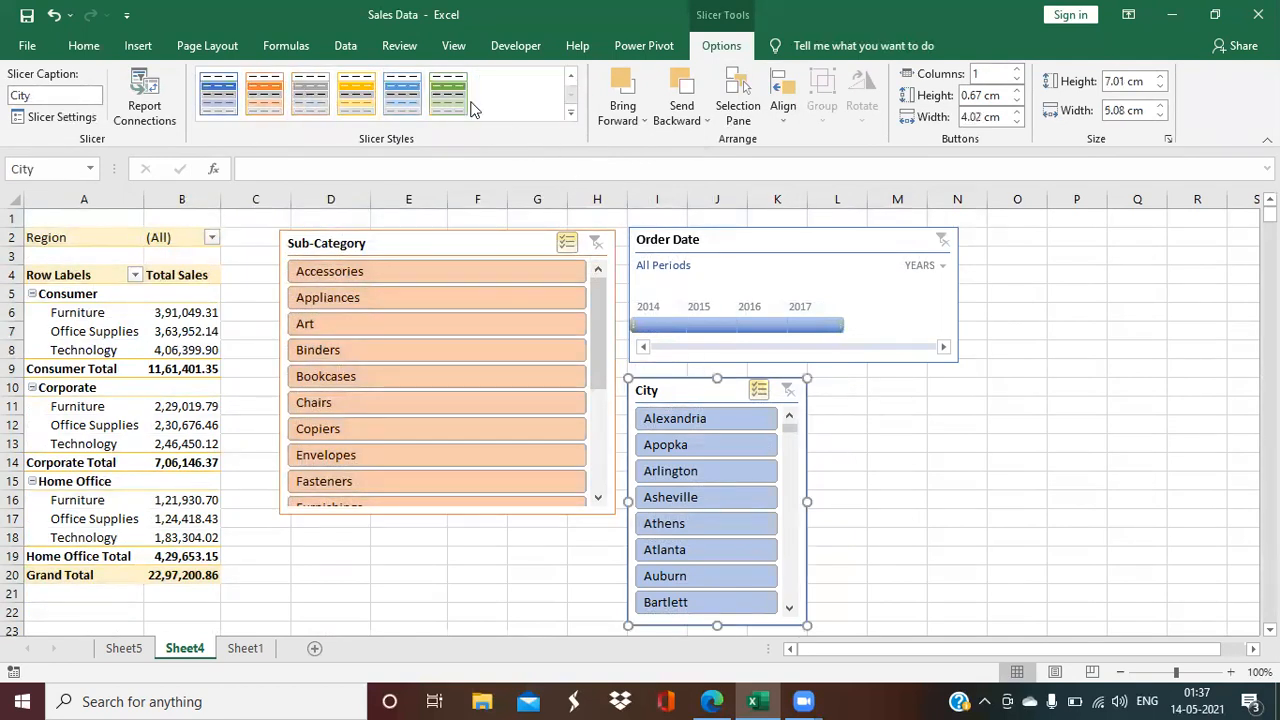
{"action": "left_click", "coordinate": [283, 90]}
Step: Apply the orange timeline style to the Order Date timeline
{"action": "left_click", "coordinate": [839, 243]}
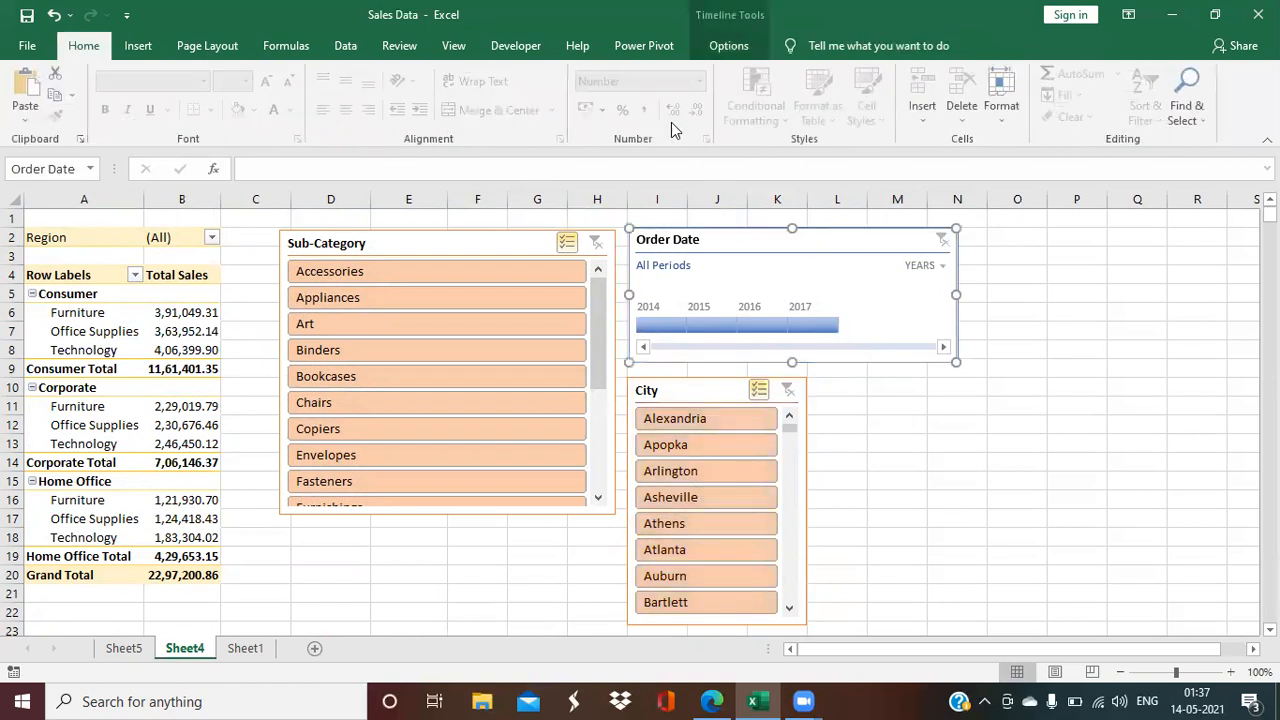
{"action": "left_click", "coordinate": [718, 56]}
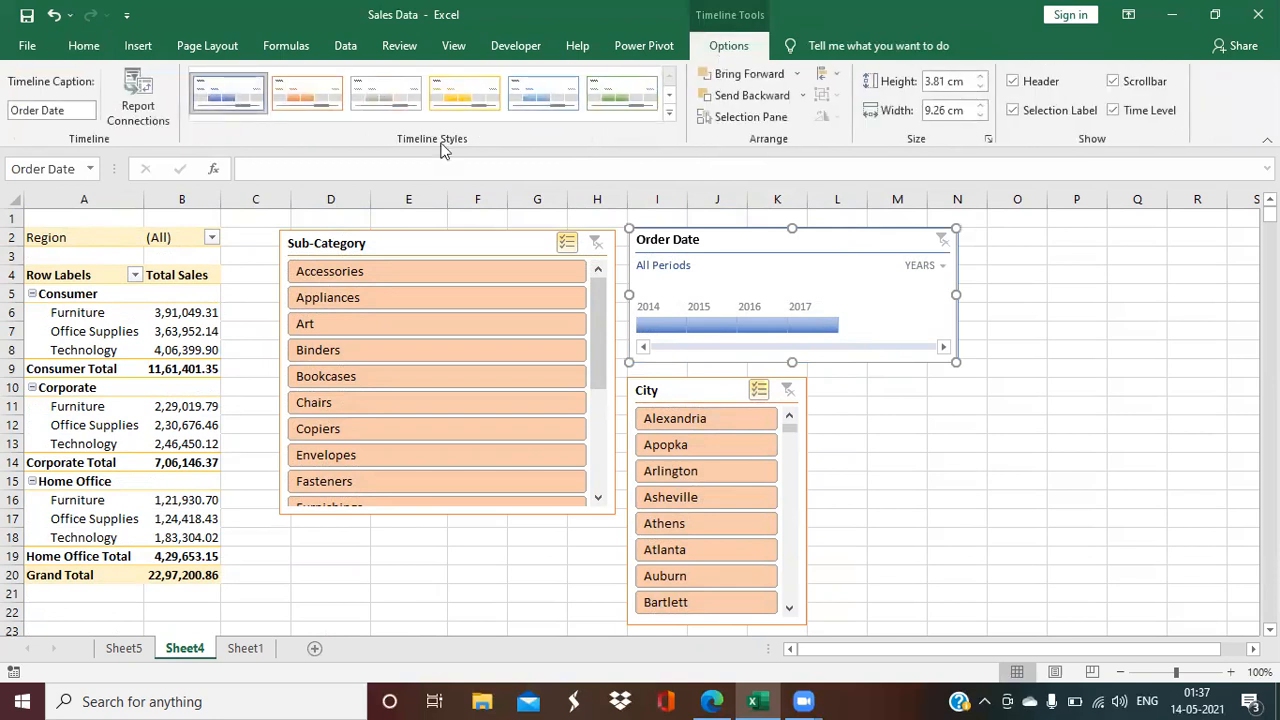
{"action": "left_click", "coordinate": [310, 105]}
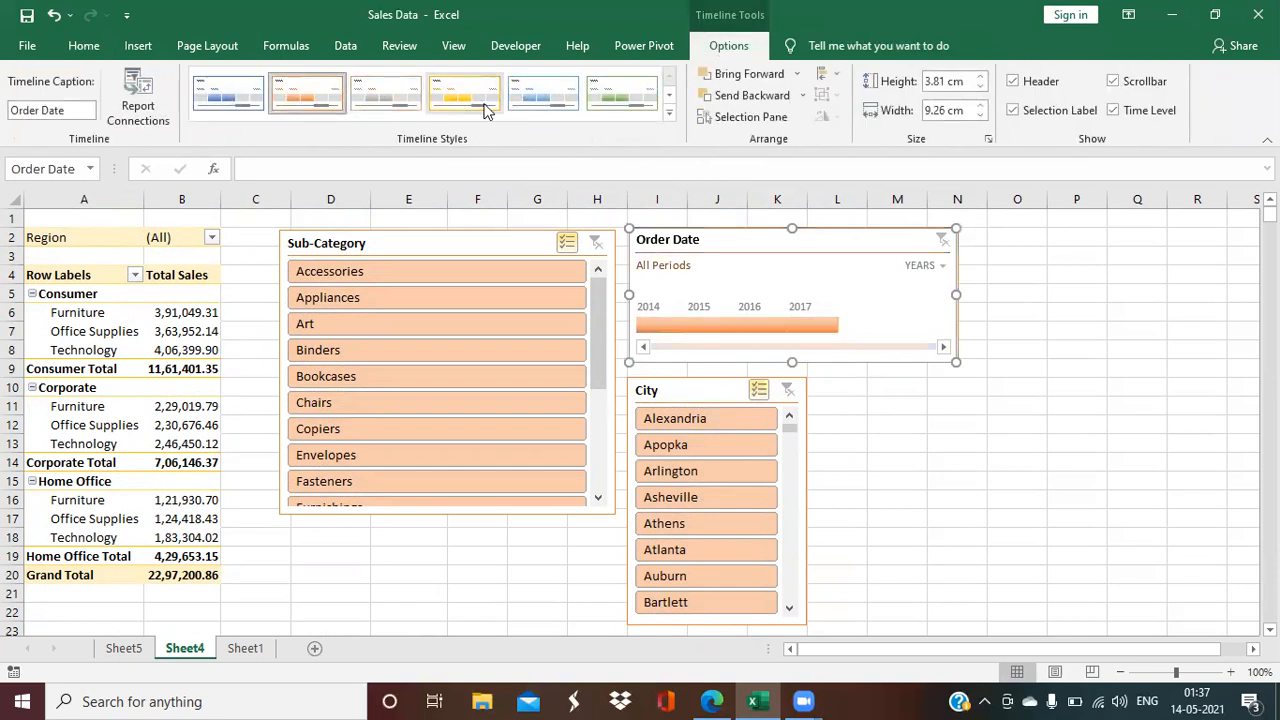
Step: Leave the timeline and view the source sales data on Sheet1 from the Row ID column onward
{"action": "left_click", "coordinate": [204, 328]}
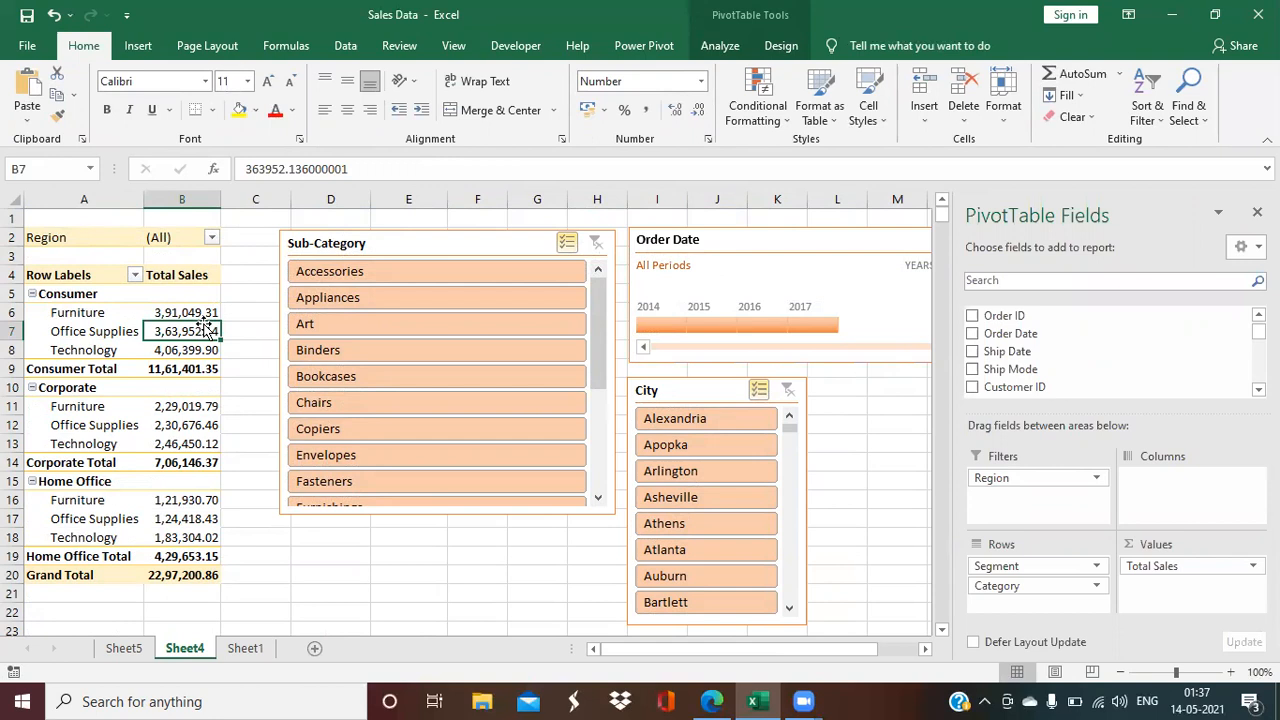
{"action": "left_click", "coordinate": [245, 648]}
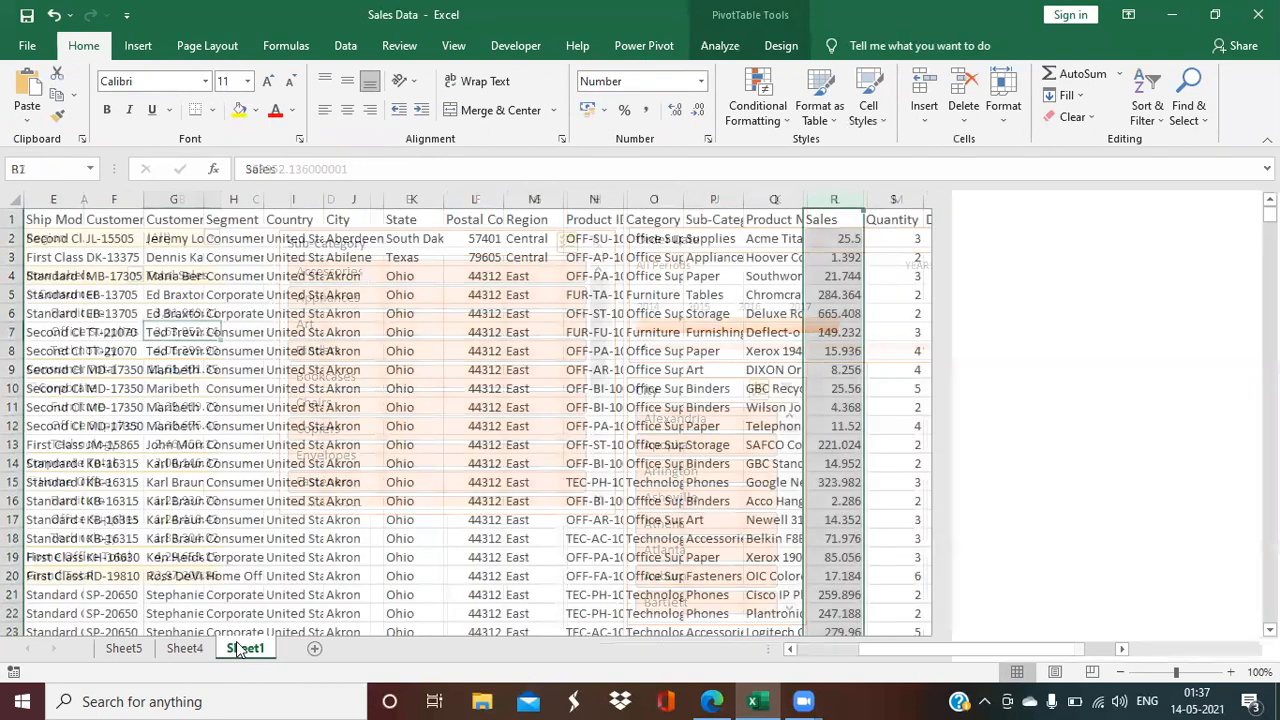
{"action": "left_click", "coordinate": [791, 650]}
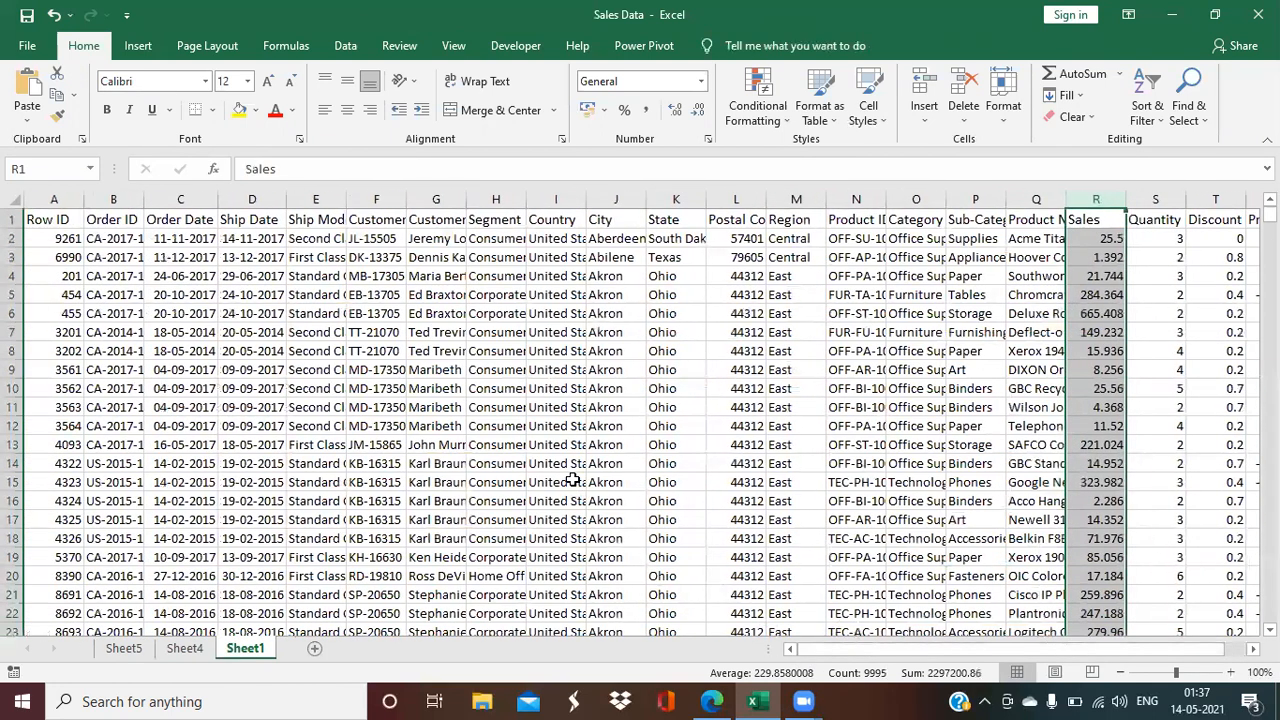